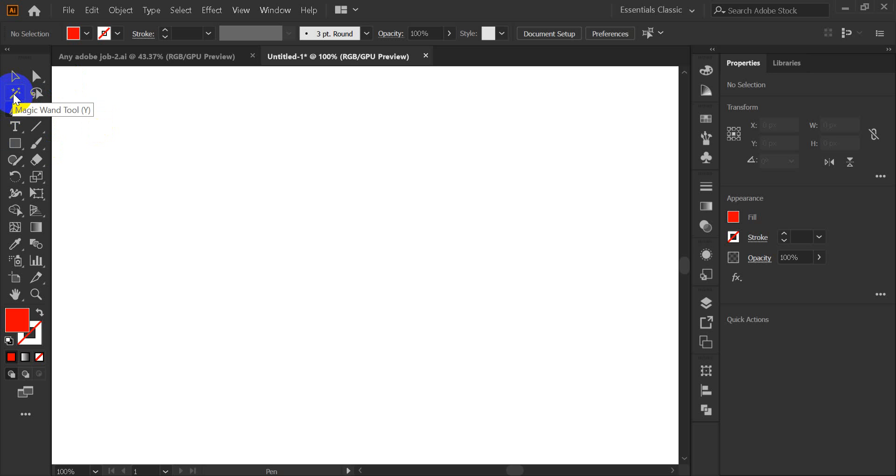
Step: Draw a slanted straight path about 271 px long with the Pen tool, then deselect it
left_click_drag(16, 111, 77, 111)
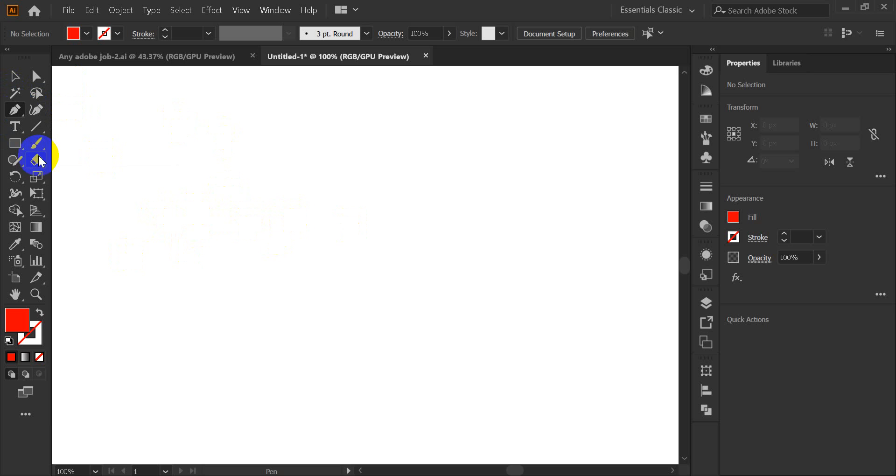
left_click_drag(14, 116, 14, 117)
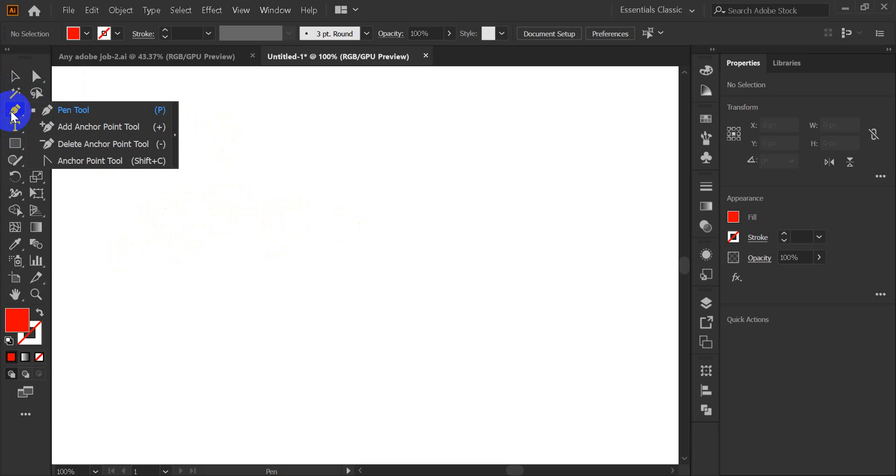
left_click(14, 116)
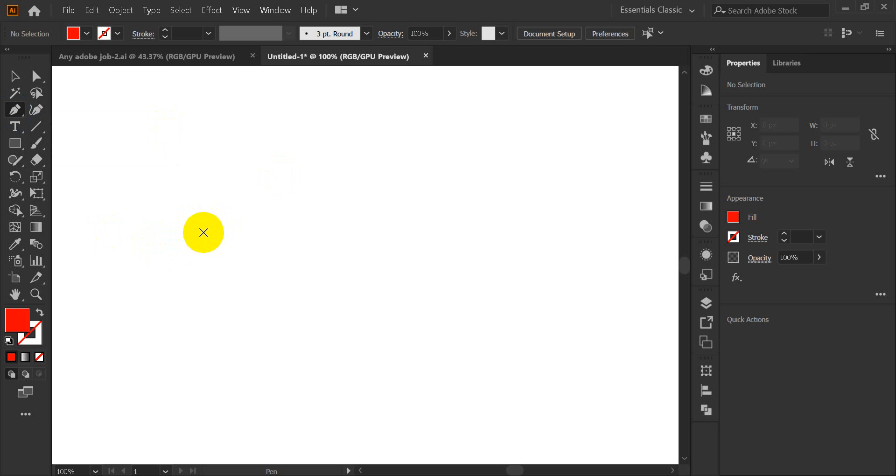
left_click(180, 236)
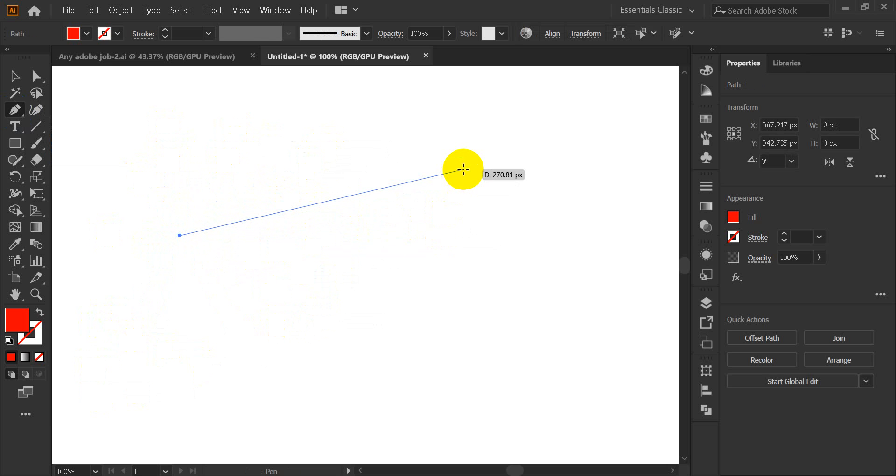
left_click(464, 170)
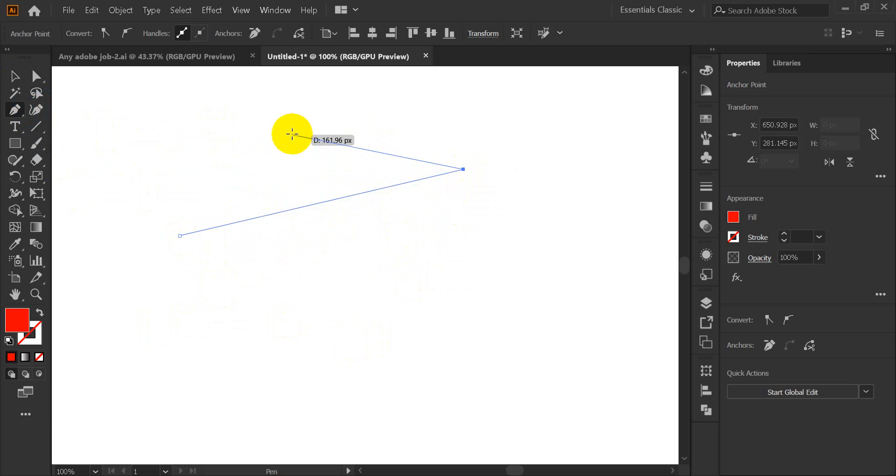
left_click(2, 116)
left_click(14, 77)
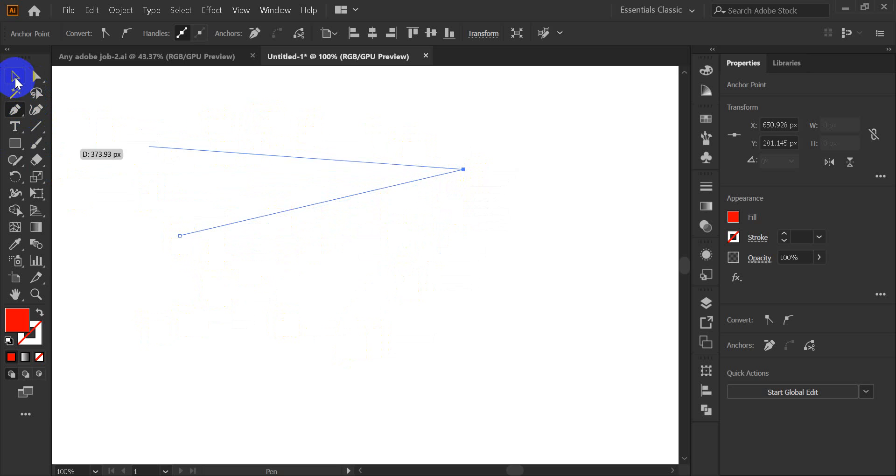
left_click(263, 277)
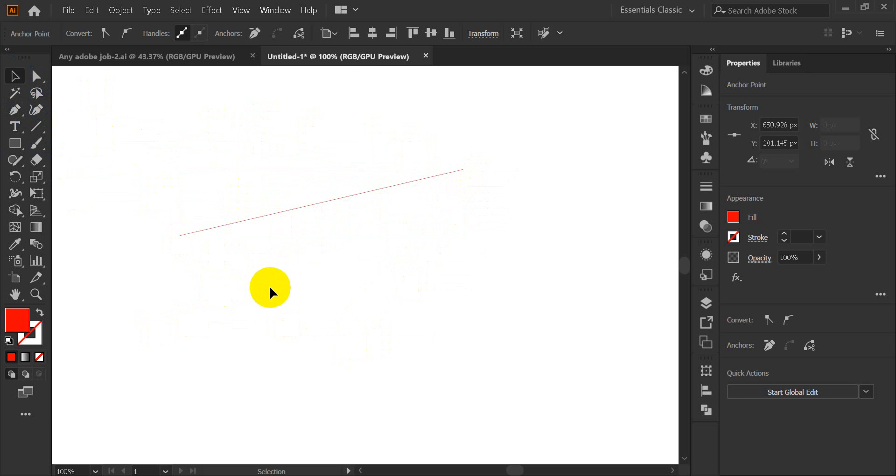
Step: Select the slanted path and delete it
left_click(314, 205)
left_click(268, 279)
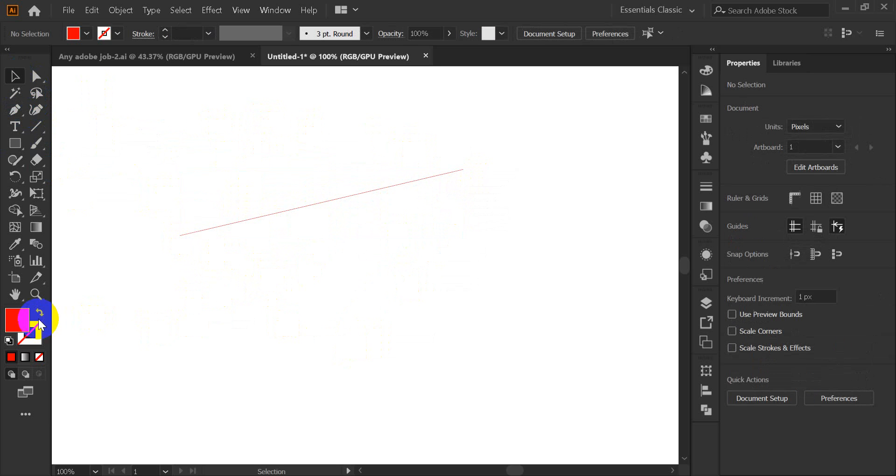
left_click(297, 211)
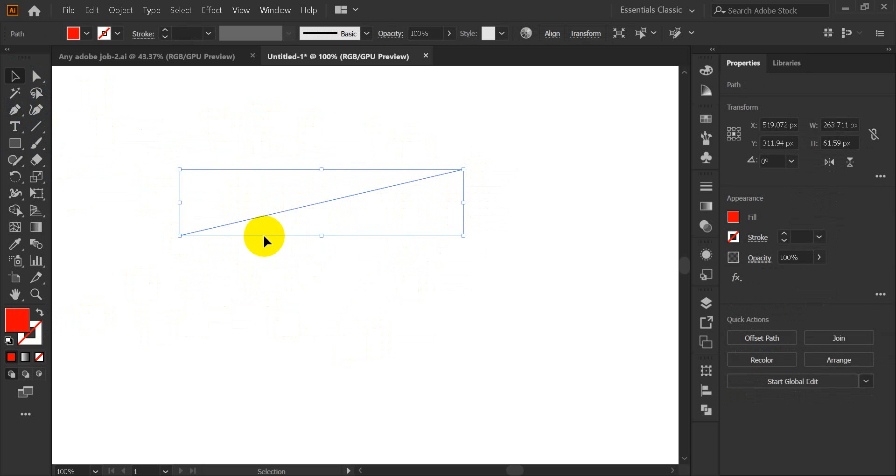
scroll(254, 241, "up", 1)
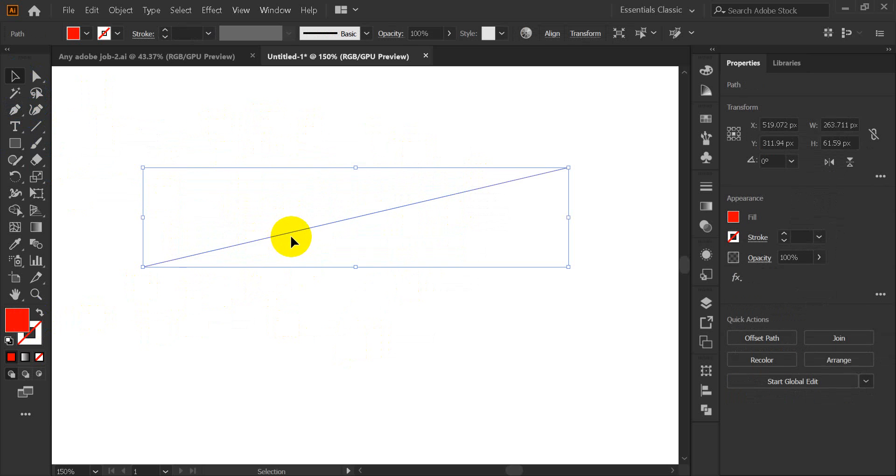
key("Delete")
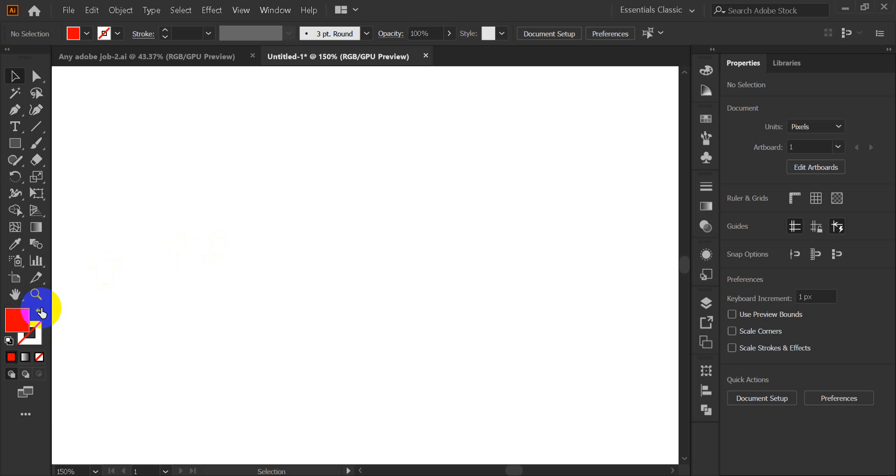
Step: Swap the fill and stroke colours so new paths get a red stroke and no fill
left_click(40, 313)
left_click(42, 333)
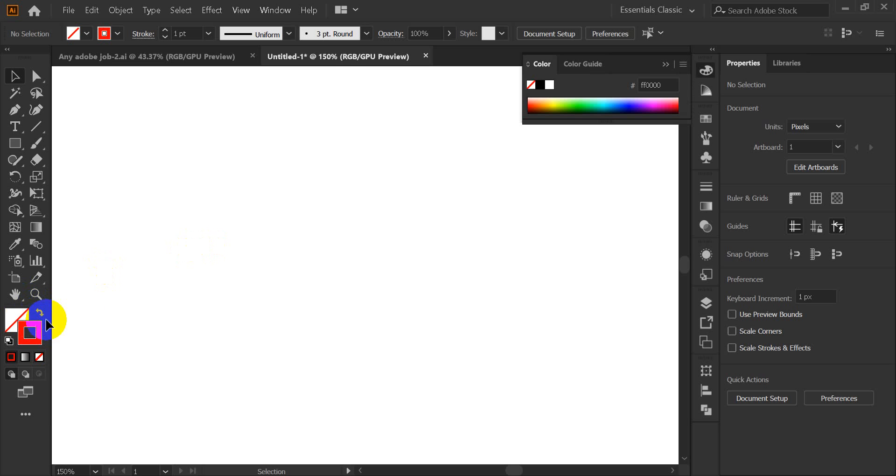
left_click(665, 64)
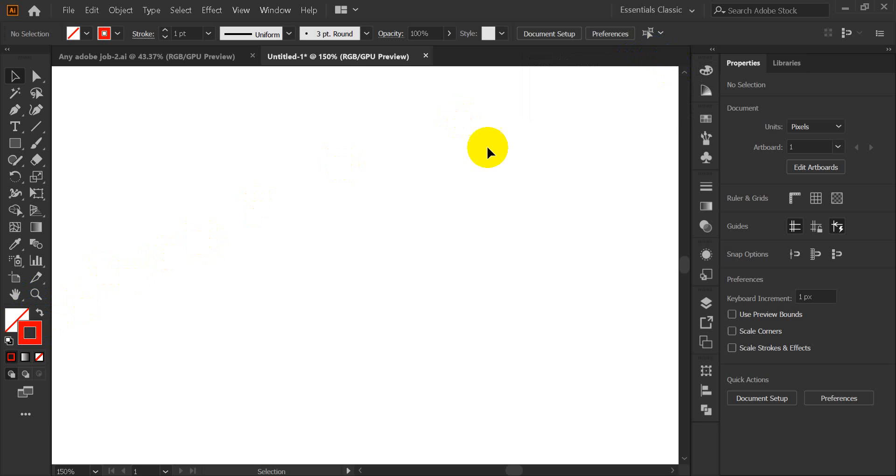
Step: Draw a slanted line with a 1 pt red stroke using the Pen tool, then delete it
left_click(16, 110)
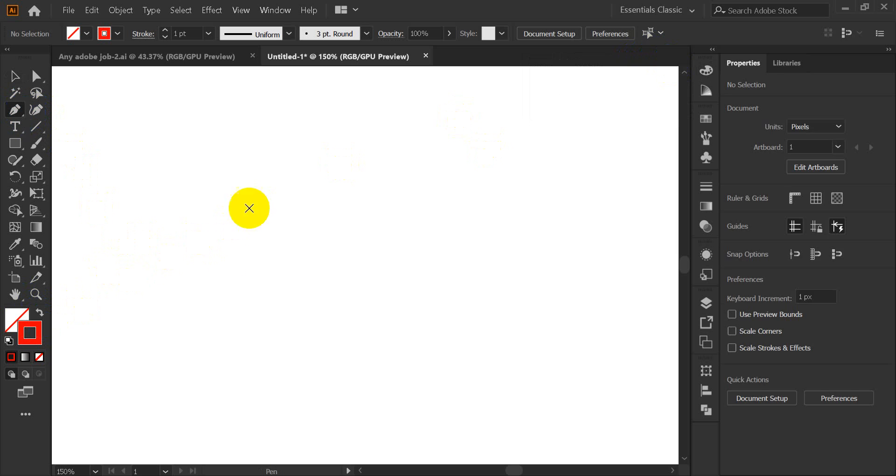
left_click(160, 309)
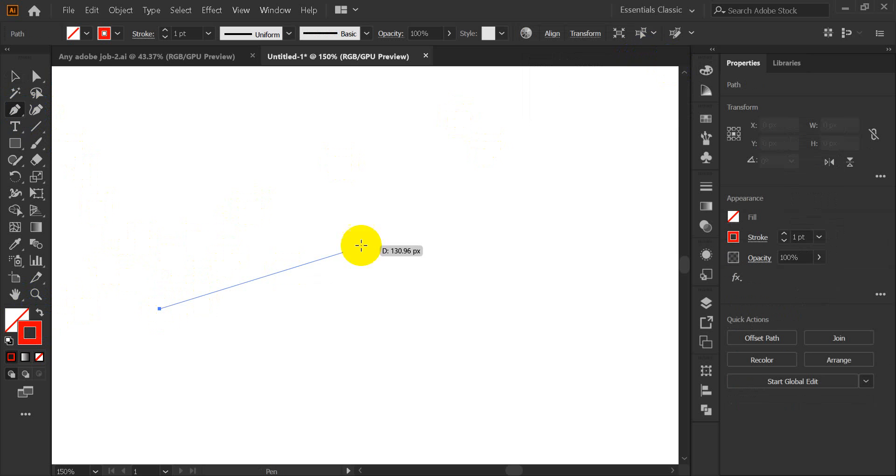
left_click(433, 216)
left_click(15, 76)
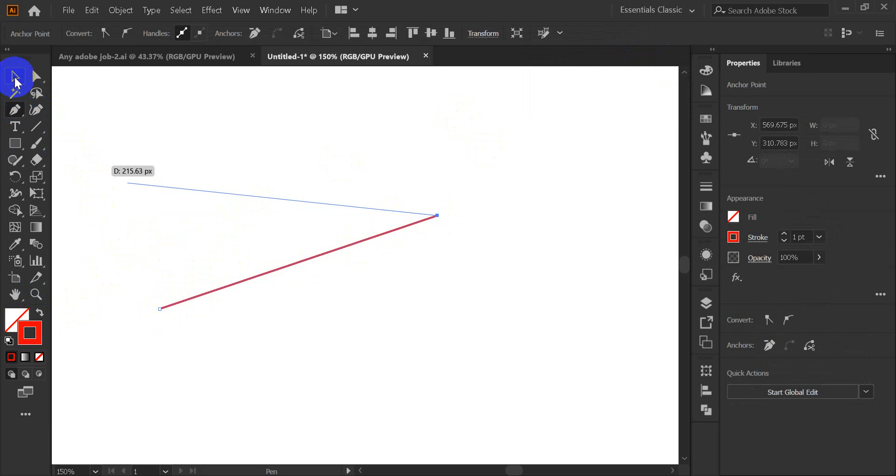
left_click(468, 284)
left_click_drag(295, 263, 414, 216)
key("Delete")
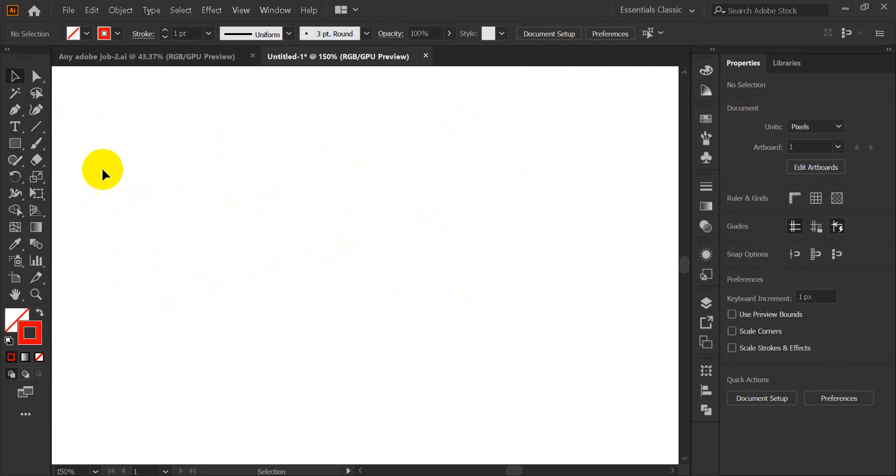
Step: Draw an open Pen path with a horizontal base about 163 px long and a diagonal side about 120 px long rising from its right end
left_click(17, 113)
left_click(217, 313)
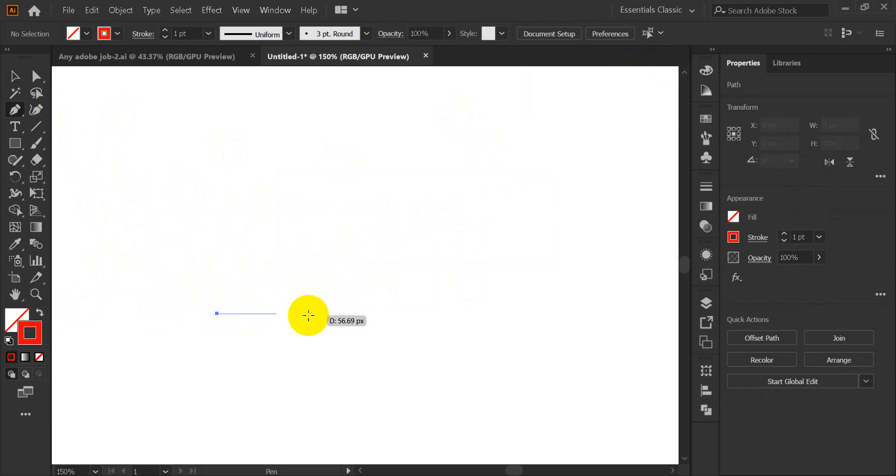
left_click(480, 314)
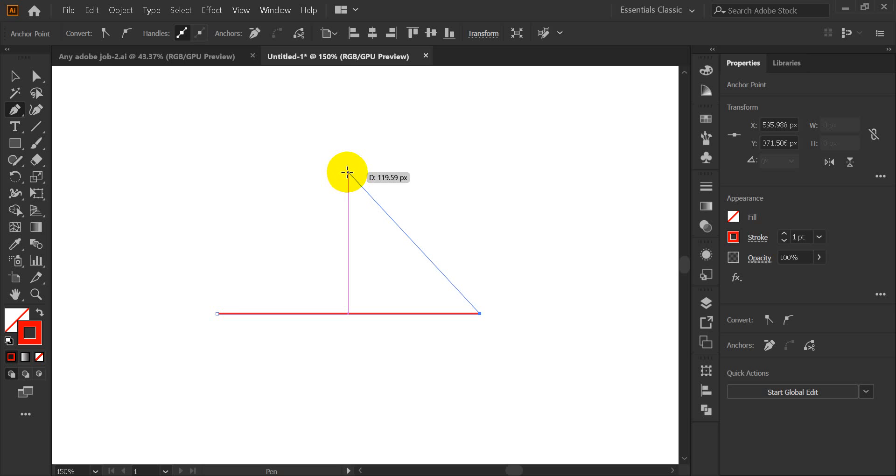
left_click(348, 172)
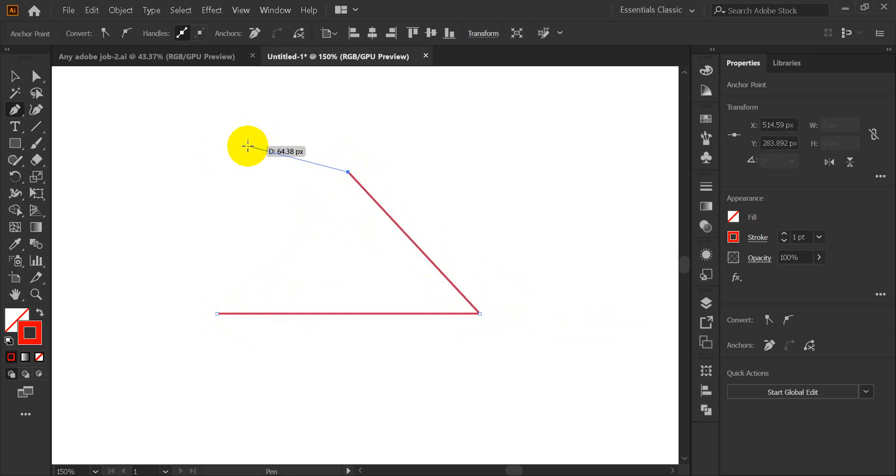
left_click(15, 78)
left_click(462, 119)
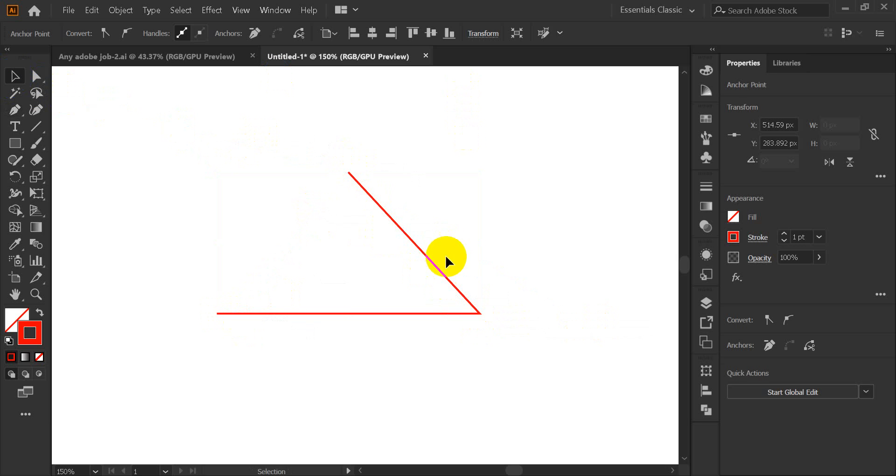
Step: Replace the diagonal segment with two new Pen segments that close the path into a triangle about 163 by 88 px
left_click(442, 262)
key("Delete")
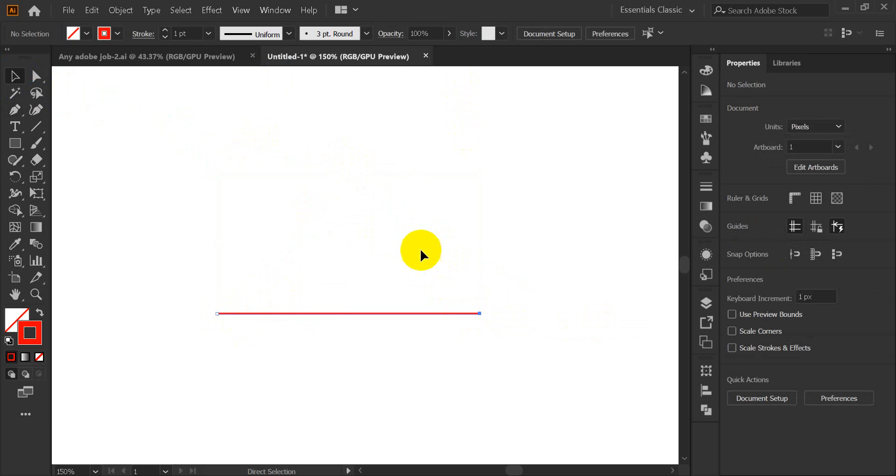
left_click(16, 111)
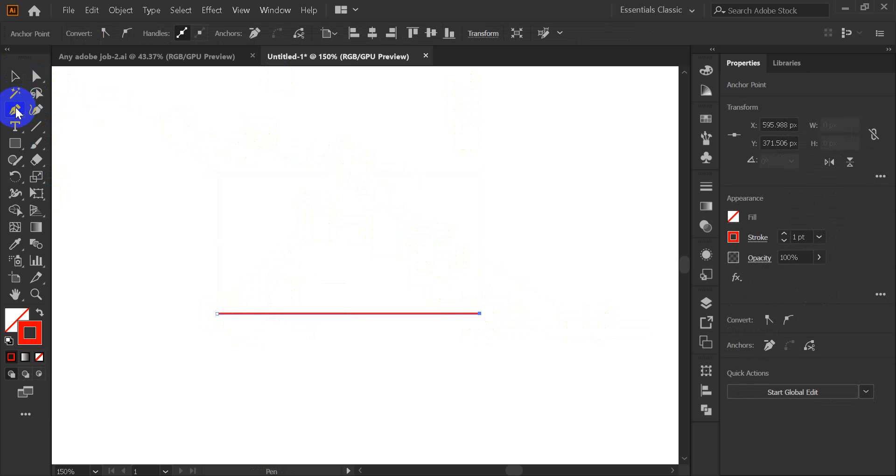
left_click(480, 313)
left_click(334, 171)
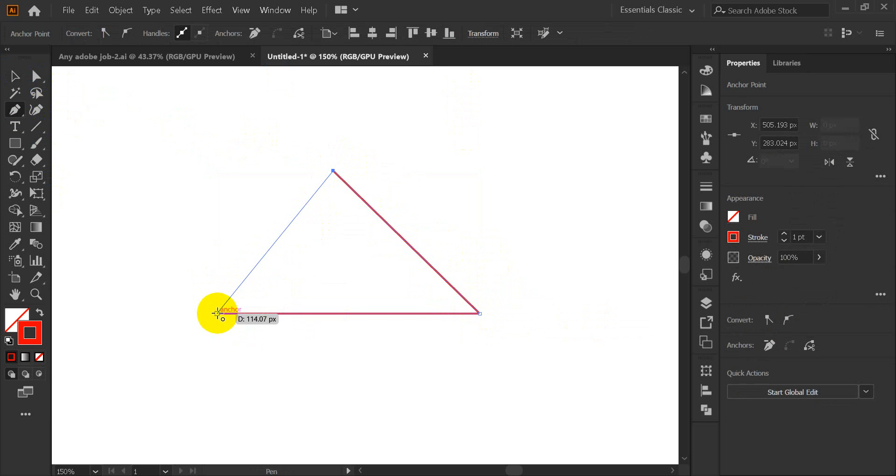
left_click(217, 313)
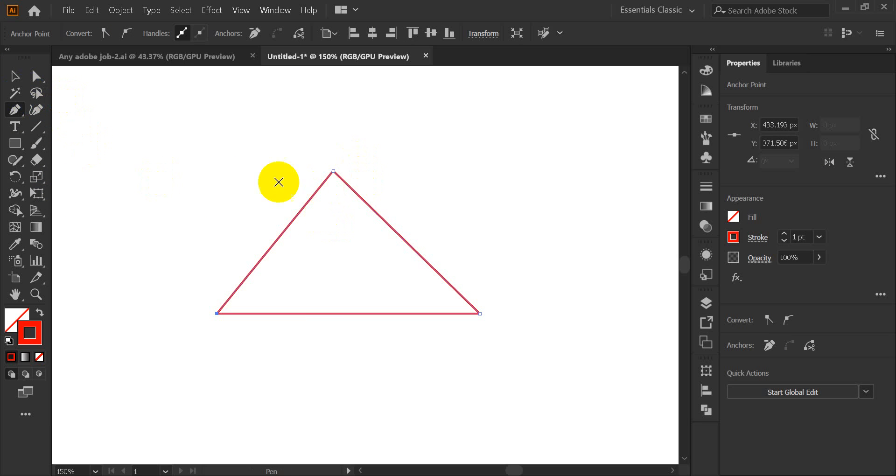
Step: Select the triangle and swap its fill and stroke to give it a solid red fill with no stroke
left_click(15, 79)
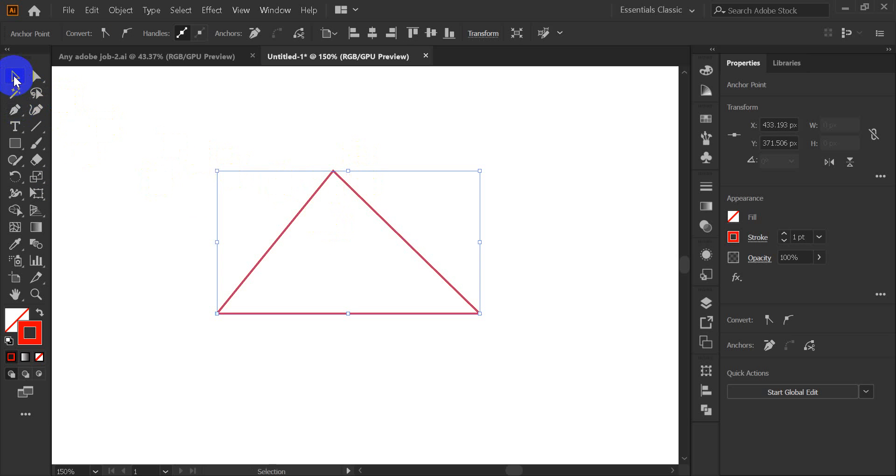
left_click(205, 181)
left_click(302, 228)
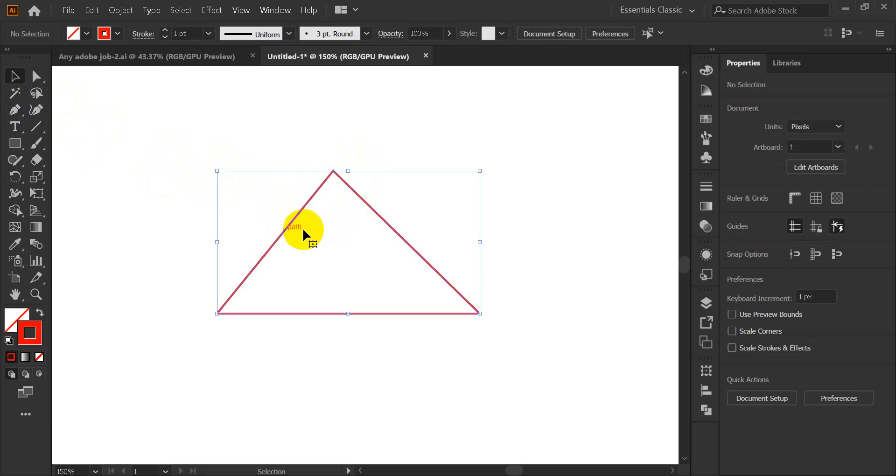
left_click(497, 215)
left_click(416, 248)
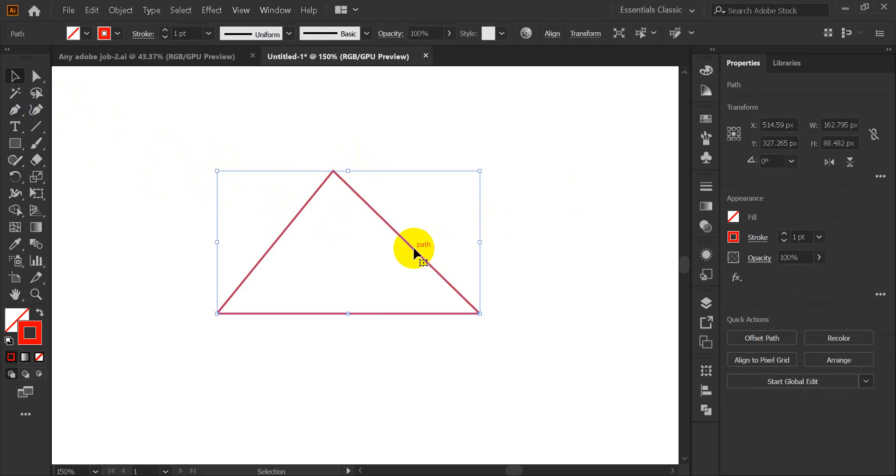
left_click(39, 312)
left_click(514, 245)
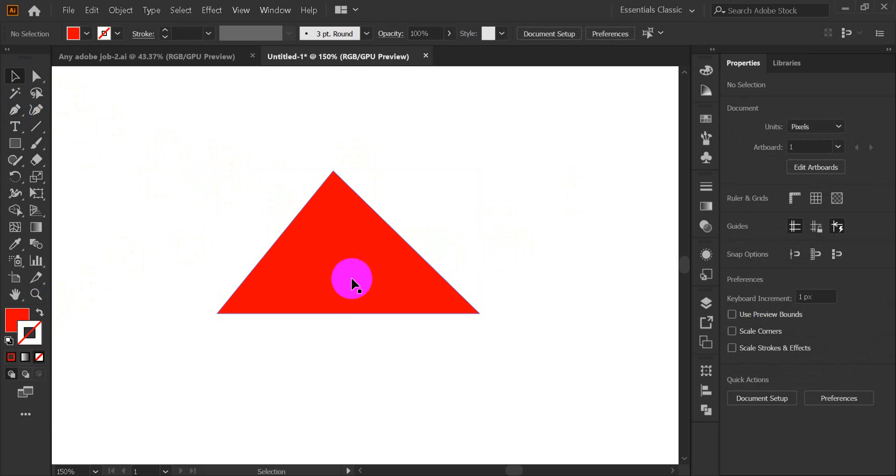
Step: Swap the triangle's fill and stroke back to a red outline without fill, then deselect it
left_click(40, 312)
left_click(144, 253)
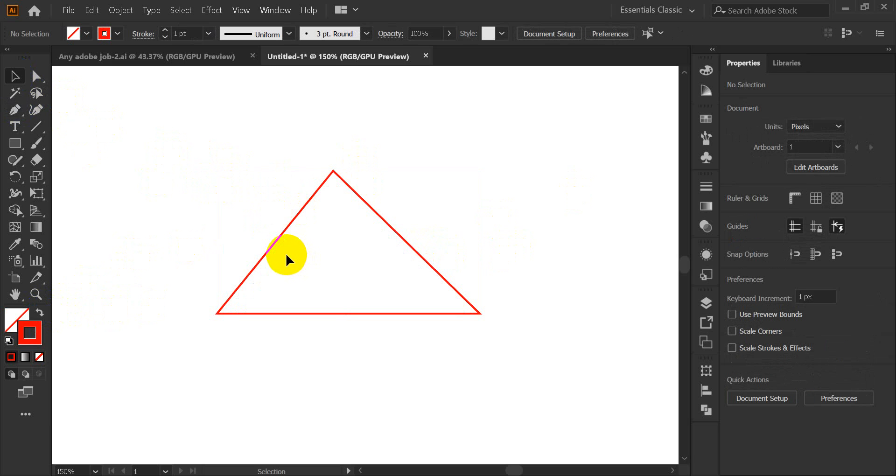
left_click(239, 10)
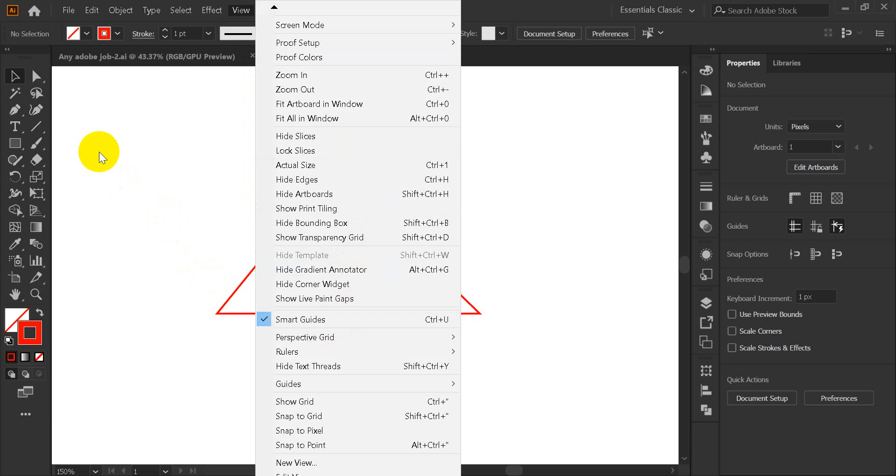
left_click(102, 149)
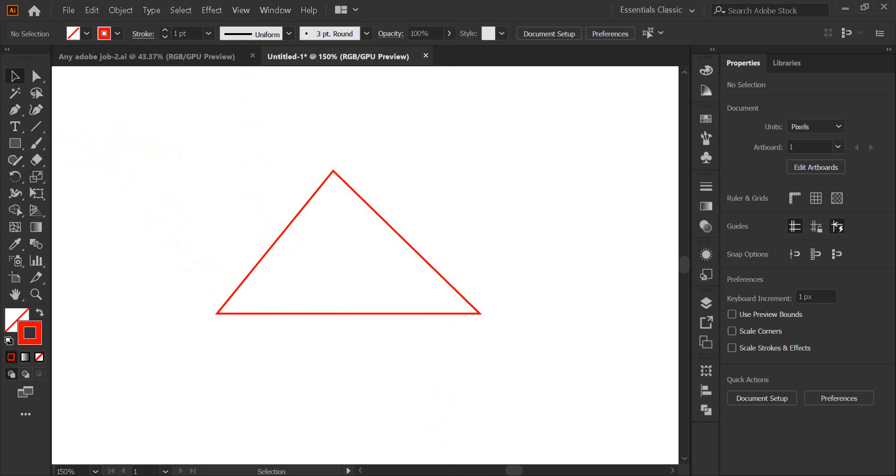
left_click(419, 440)
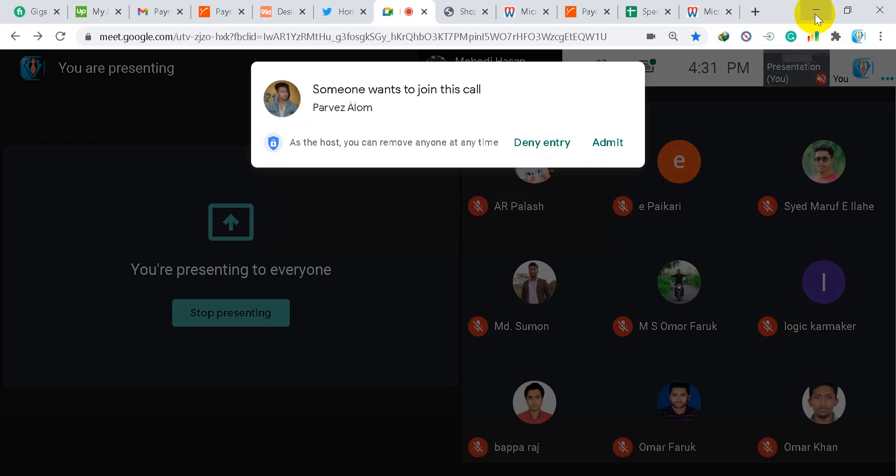
left_click(815, 13)
Step: Draw a short, steep Pen segment about 26 px long above the triangle and check the Smart Guides option
left_click(15, 111)
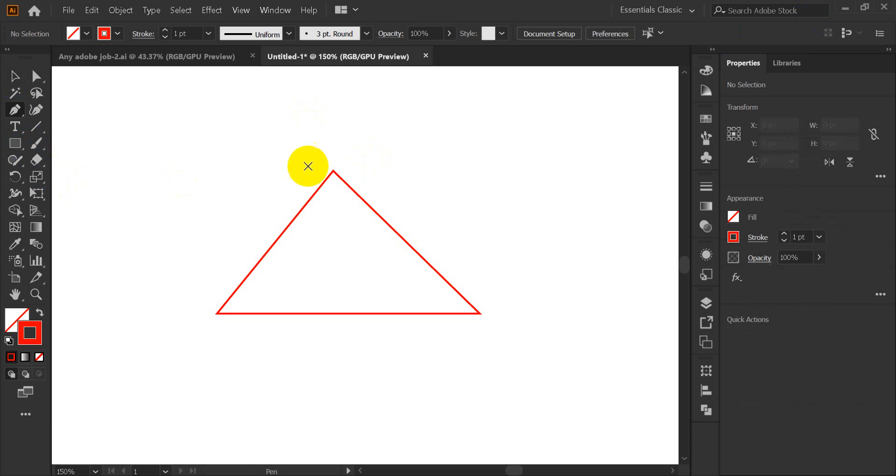
scroll(247, 213, "up", 2)
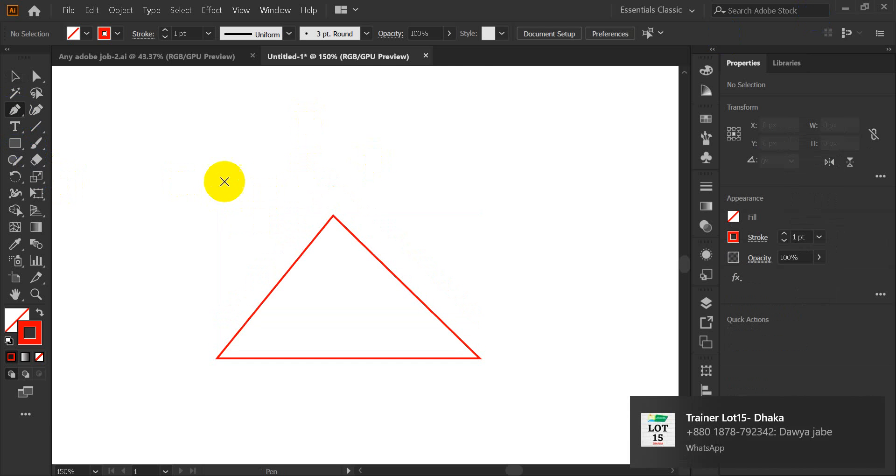
left_click(199, 168)
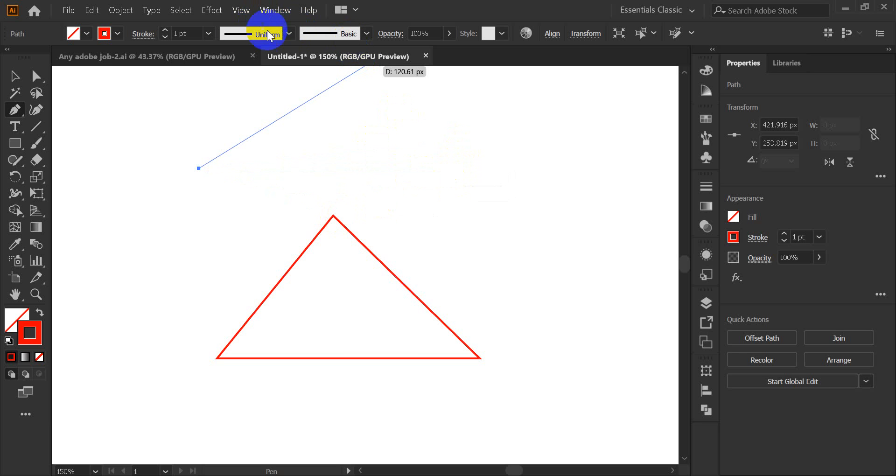
left_click(241, 10)
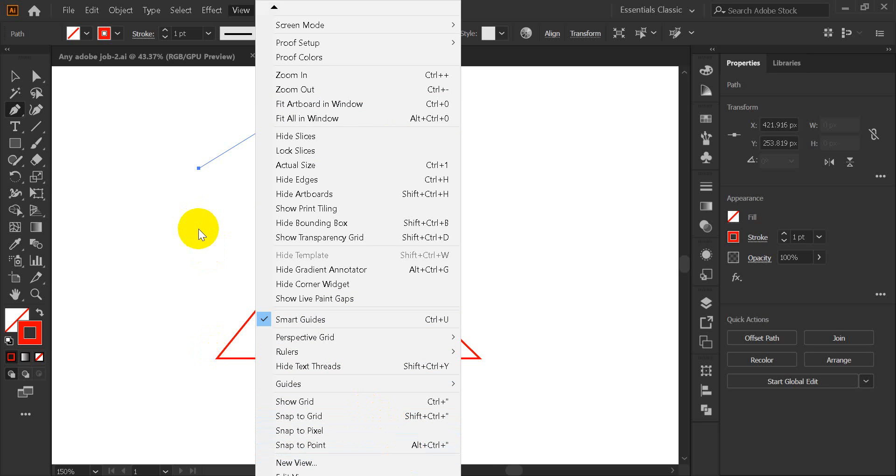
left_click(215, 208)
left_click(730, 469)
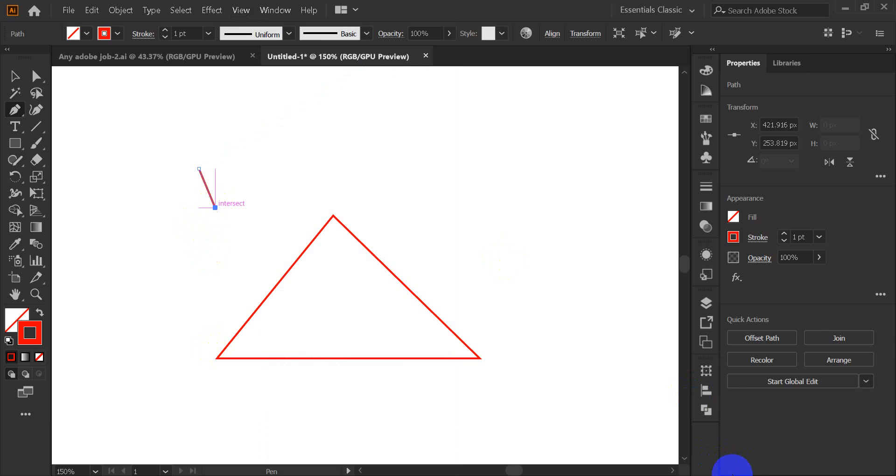
left_click(694, 466)
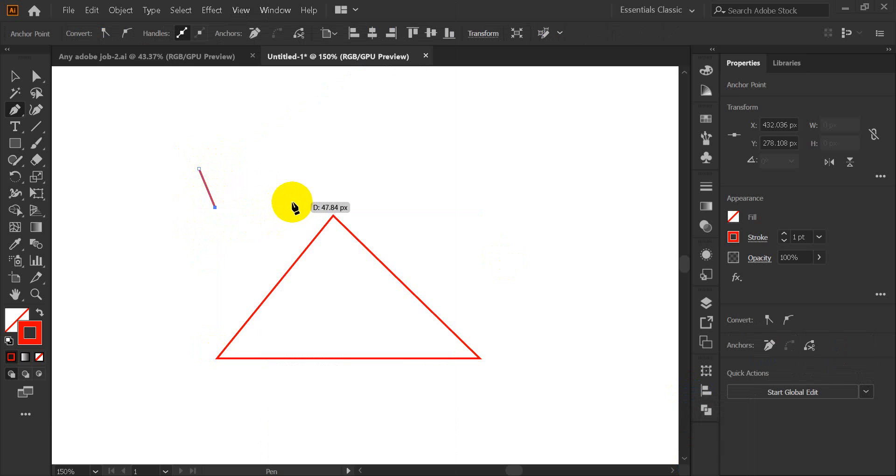
left_click(239, 10)
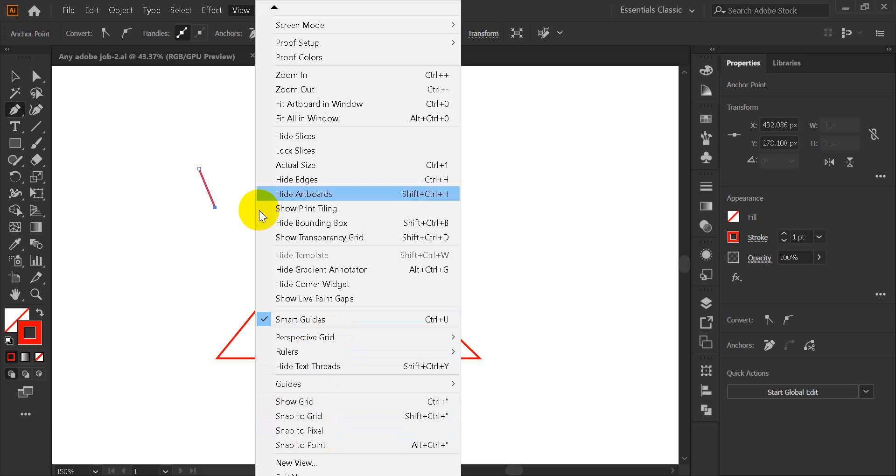
left_click(242, 10)
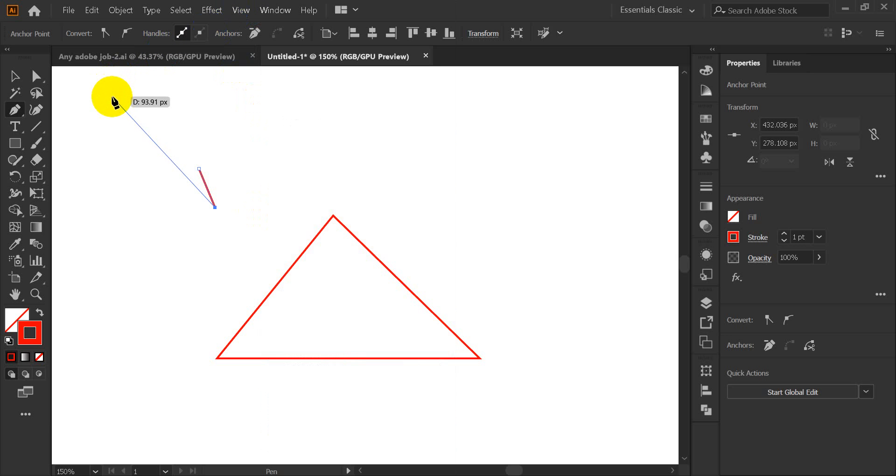
Step: Select and delete the short Pen segment and the red triangle to clear the artboard
left_click(15, 76)
left_click(189, 140)
left_click_drag(170, 157, 247, 246)
key("Delete")
left_click_drag(251, 178, 416, 329)
key("Delete")
left_click(18, 114)
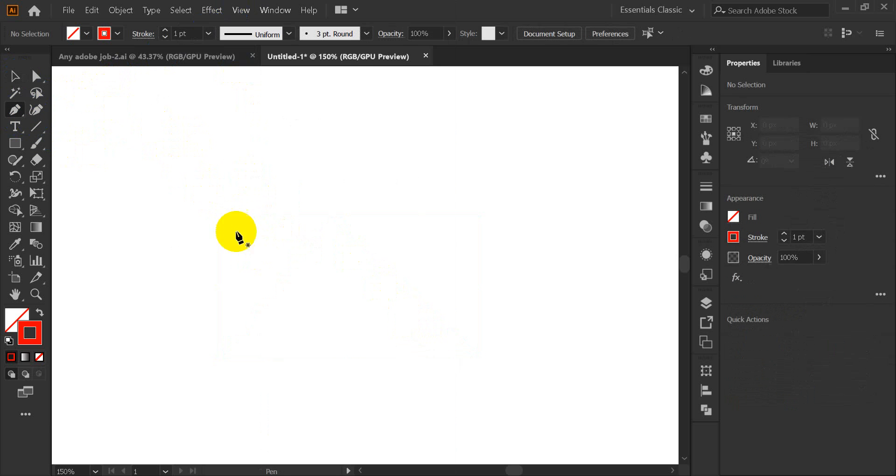
left_click(201, 237)
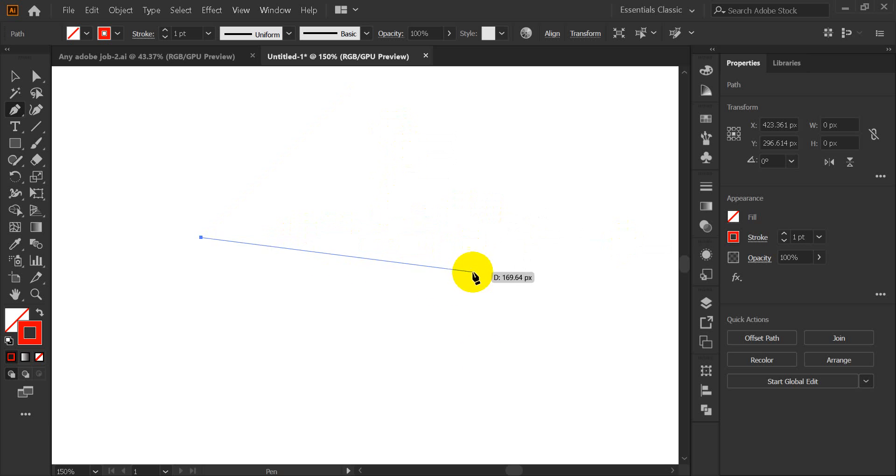
left_click(714, 475)
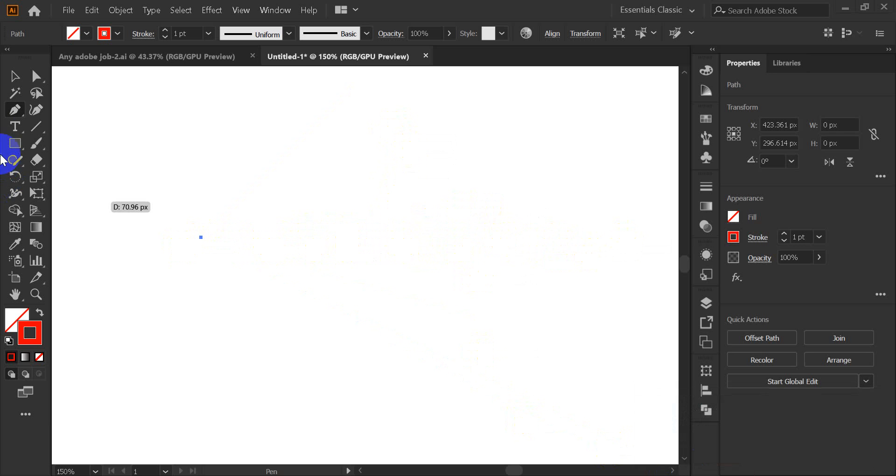
left_click(15, 76)
left_click(169, 222)
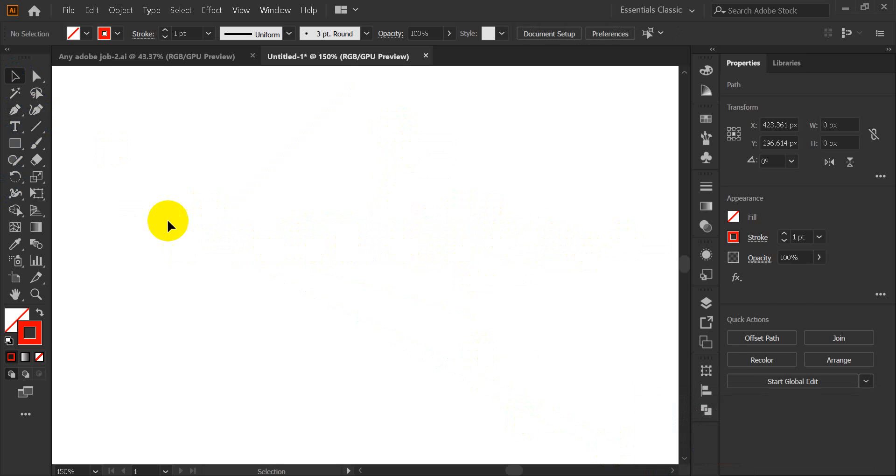
Step: Draw a straight horizontal Pen line about 203 px long, constraining its angle
left_click(15, 110)
left_click(163, 236)
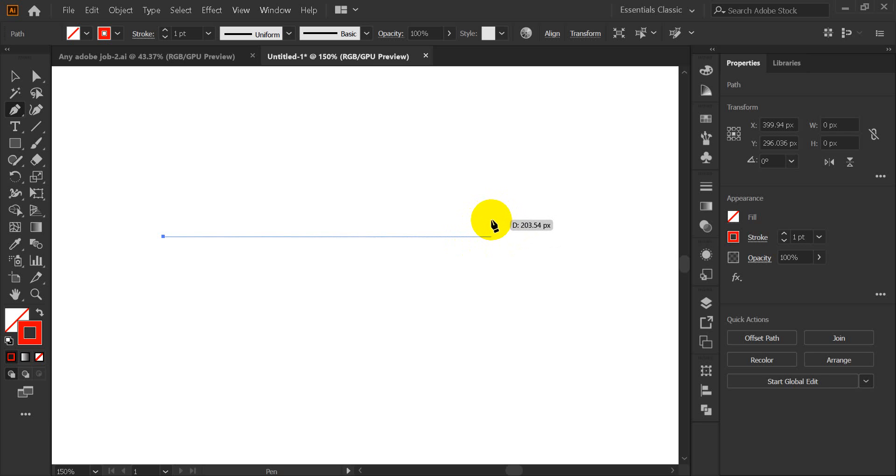
left_click(491, 237, "shift")
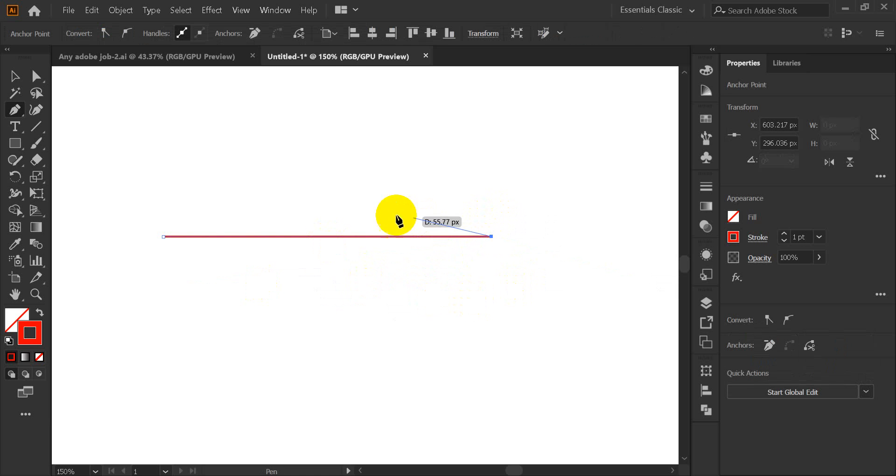
Step: Select the horizontal line and delete it
left_click(14, 80)
left_click(359, 229)
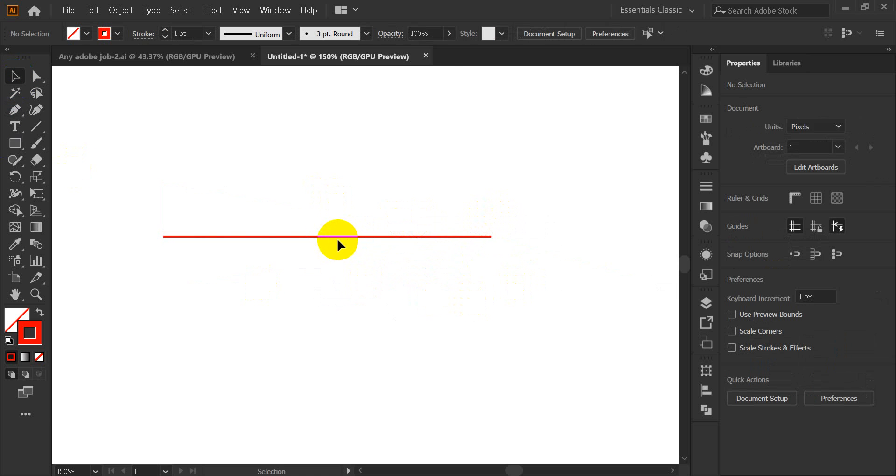
left_click_drag(334, 238, 359, 275)
key("Delete")
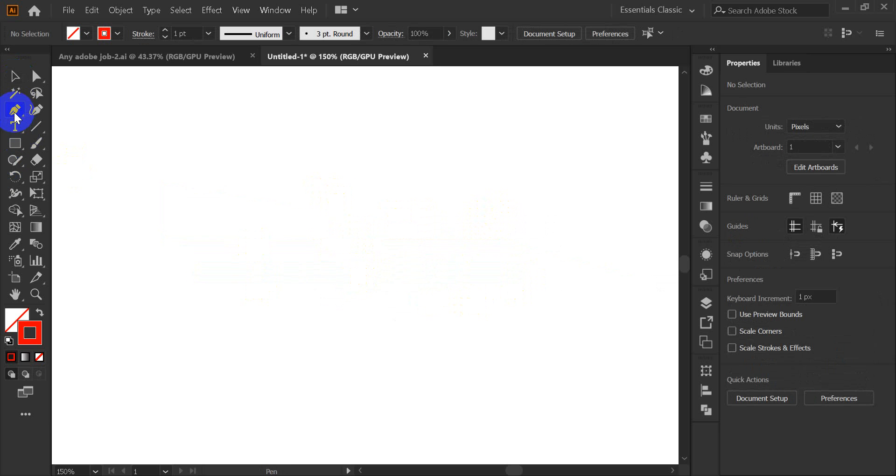
Step: Draw a closed Pen triangle about 138 by 70 px with a horizontal base and constrained straight sides
left_click(225, 273)
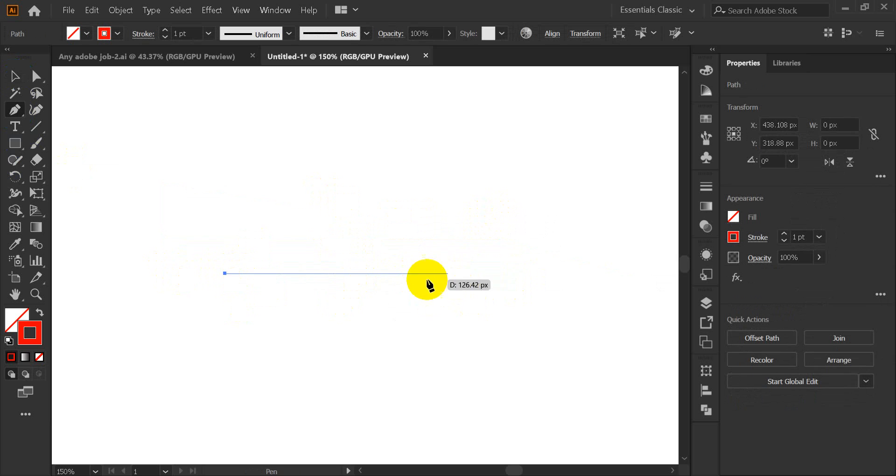
left_click(447, 273)
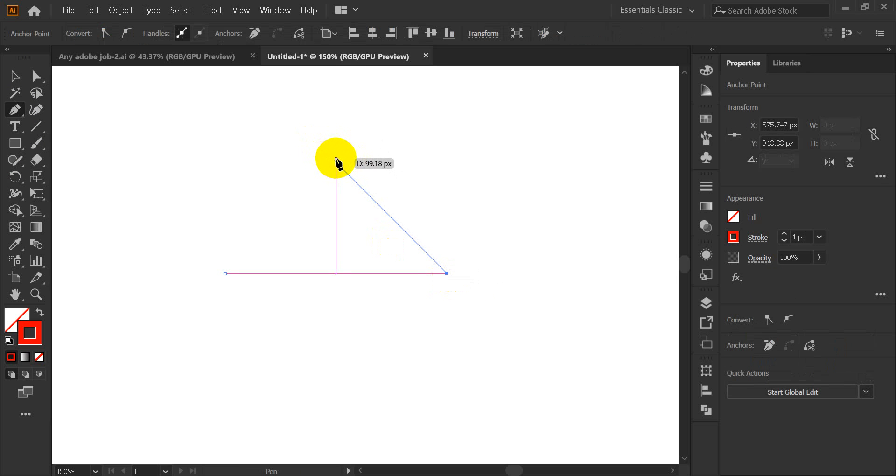
left_click(334, 160)
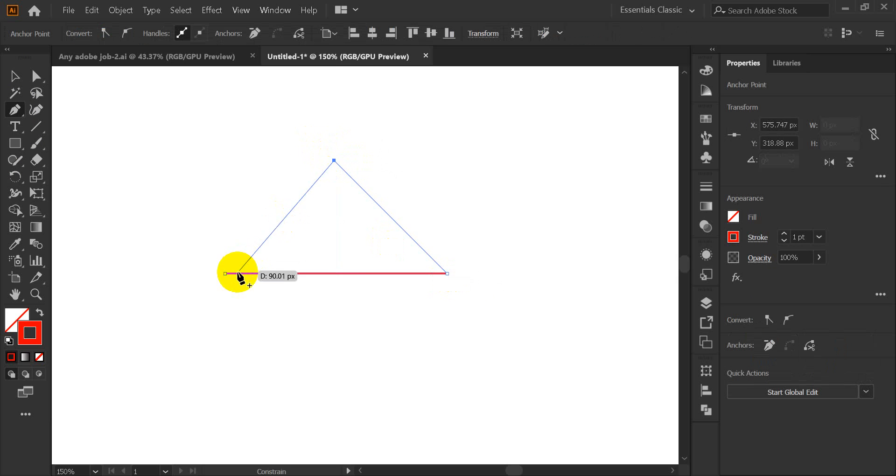
left_click(225, 274)
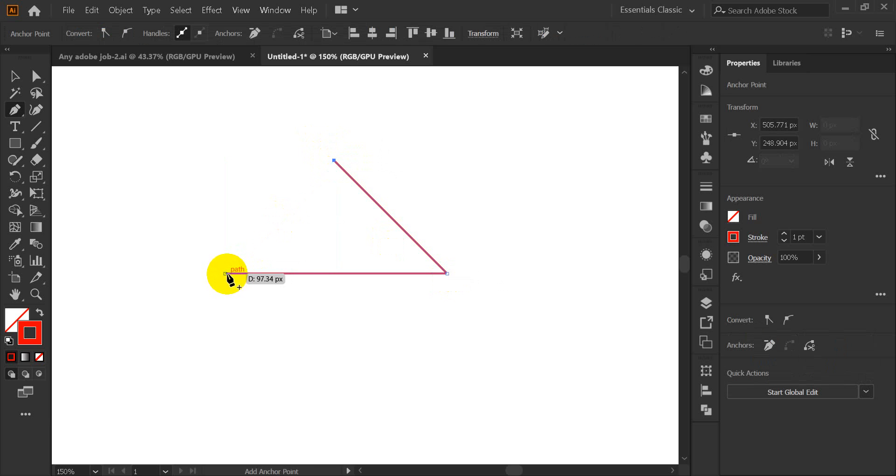
Step: Deselect the finished triangle, select it again as a whole and delete it
left_click(15, 75)
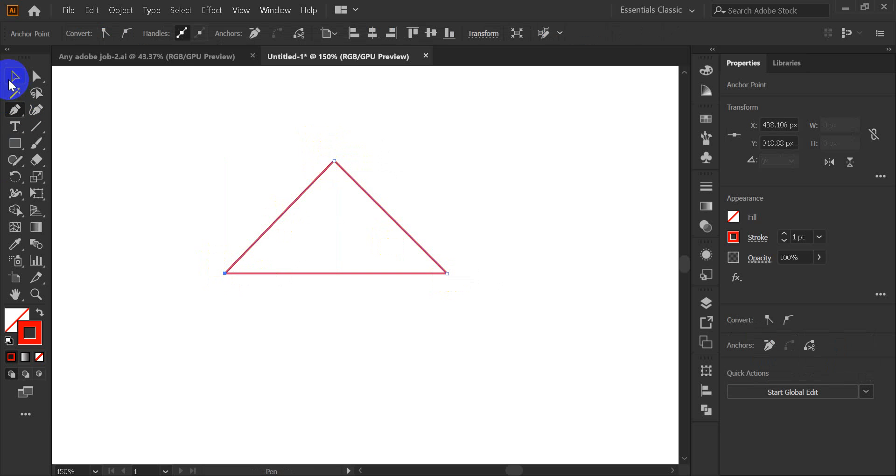
left_click(226, 180)
left_click(345, 274)
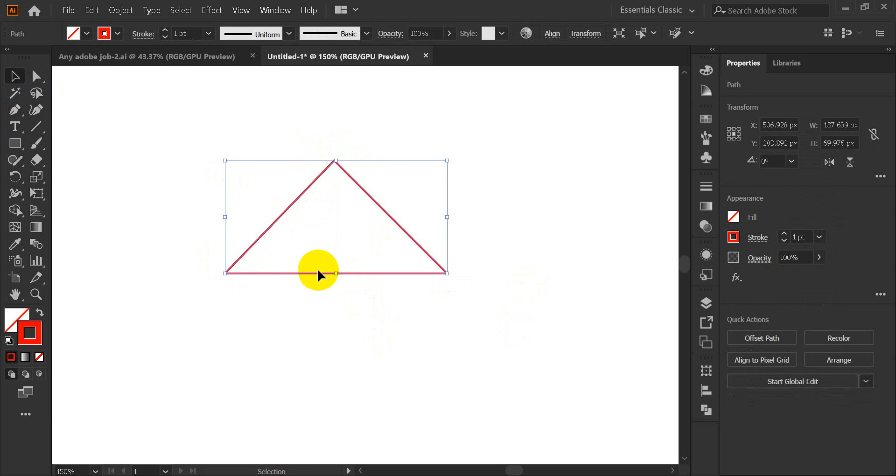
left_click_drag(183, 152, 458, 374)
key("Delete")
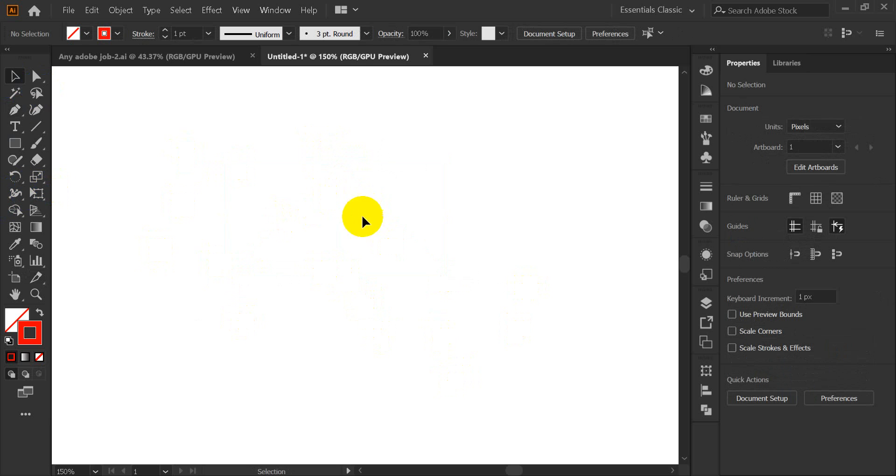
Step: Try a curved Pen segment between anchors about 58 px apart by pulling out direction handles, and undo the path
left_click(15, 112)
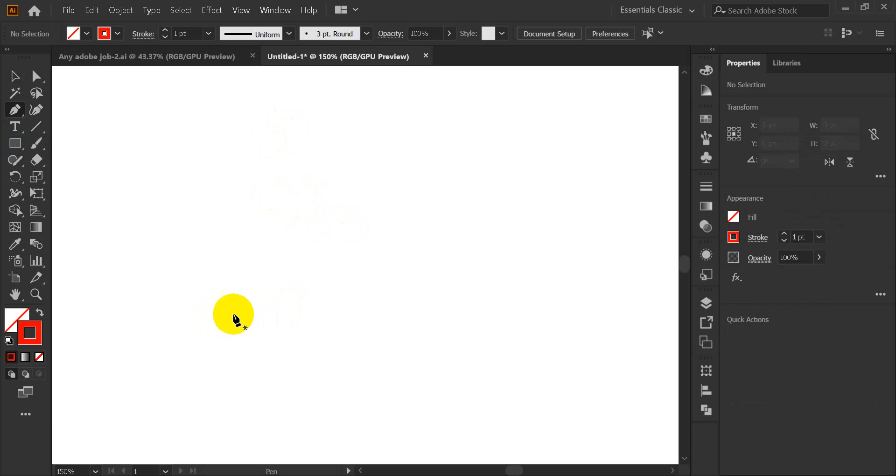
left_click_drag(242, 296, 233, 292)
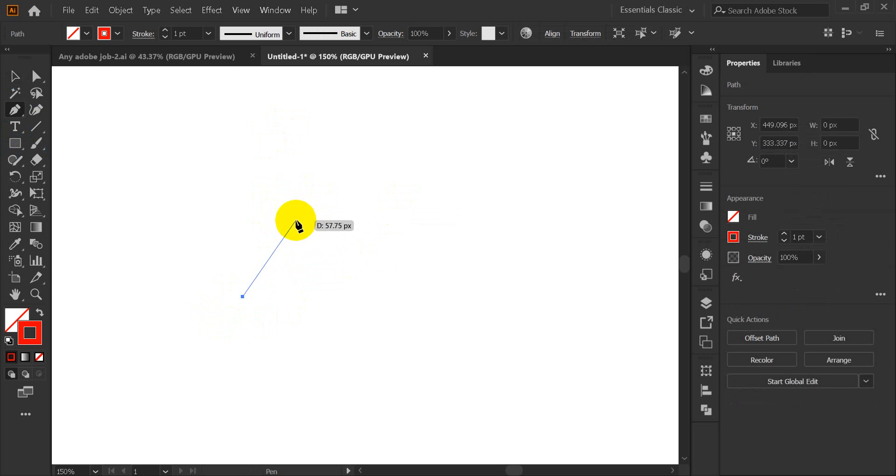
left_click_drag(296, 220, 323, 217)
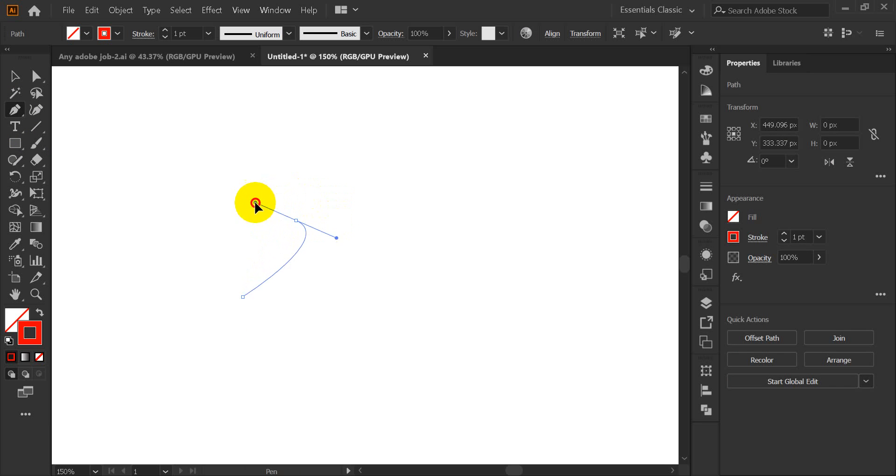
left_click_drag(337, 226, 380, 212)
key("ctrl+z")
key("ctrl+z")
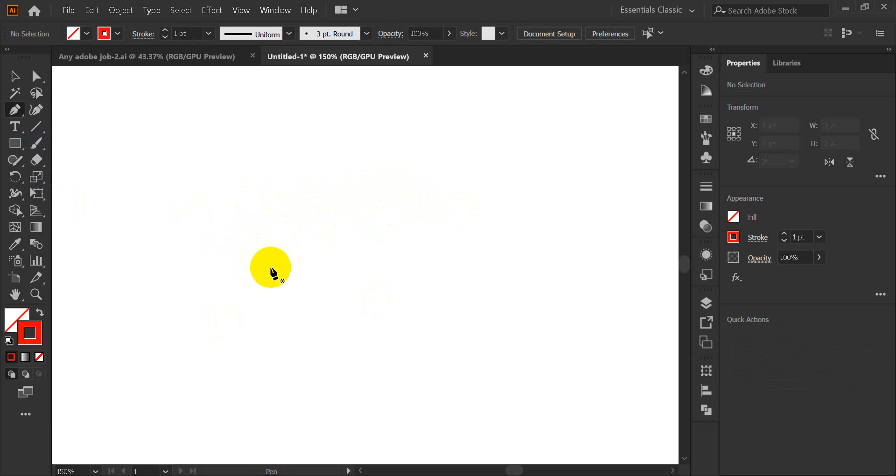
Step: Draw an arched Pen segment with long direction handles on its end anchor, and undo a trial second curved segment
left_click(220, 286)
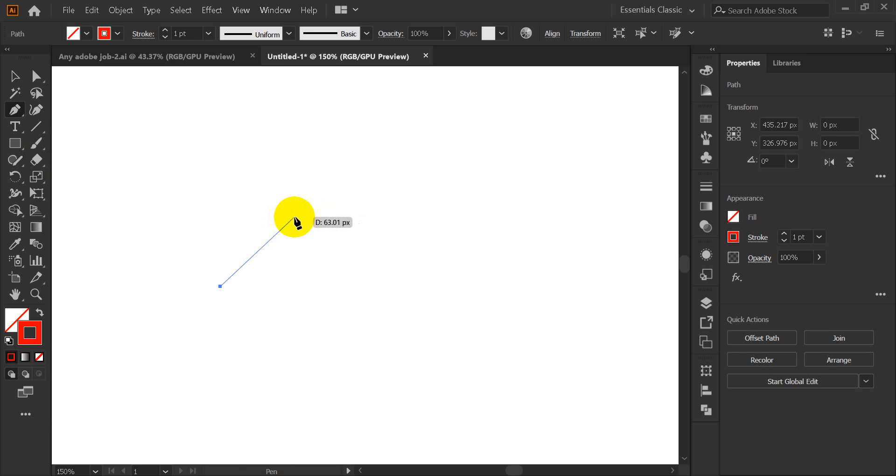
mouse_move(312, 216)
left_mouse_down()
mouse_move(386, 212)
mouse_move(302, 217)
mouse_move(344, 214)
mouse_move(352, 208)
mouse_move(312, 212)
mouse_move(360, 206)
mouse_move(327, 209)
mouse_move(356, 194)
mouse_move(378, 197)
mouse_move(415, 228)
mouse_move(397, 249)
mouse_move(407, 213)
mouse_move(380, 216)
mouse_move(376, 190)
mouse_move(301, 141)
mouse_move(365, 83)
mouse_move(299, 206)
mouse_move(302, 309)
mouse_move(380, 351)
mouse_move(394, 348)
mouse_move(406, 324)
left_mouse_up()
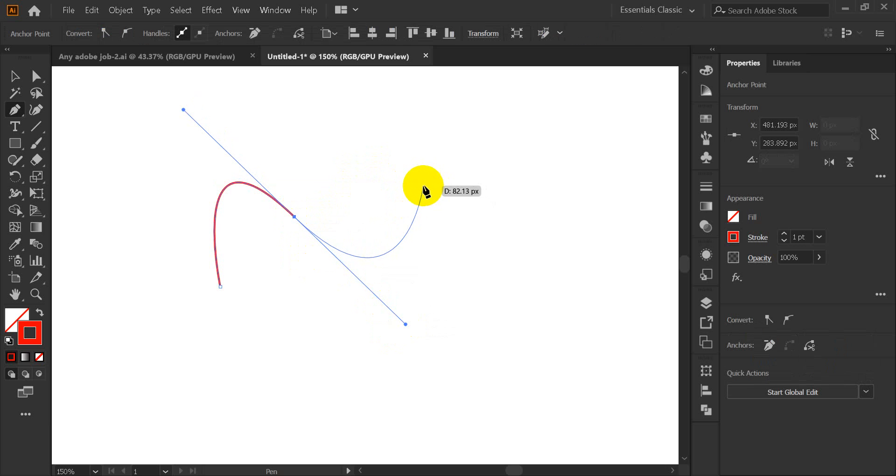
left_click_drag(423, 186, 539, 237)
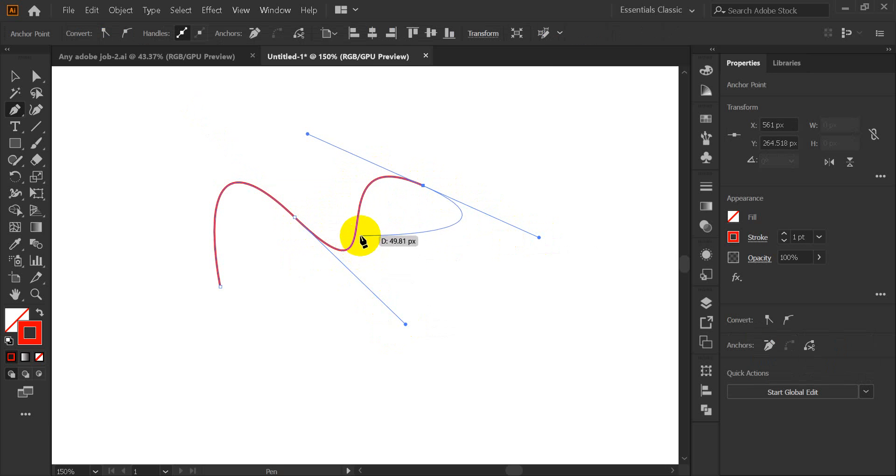
key("ctrl+z")
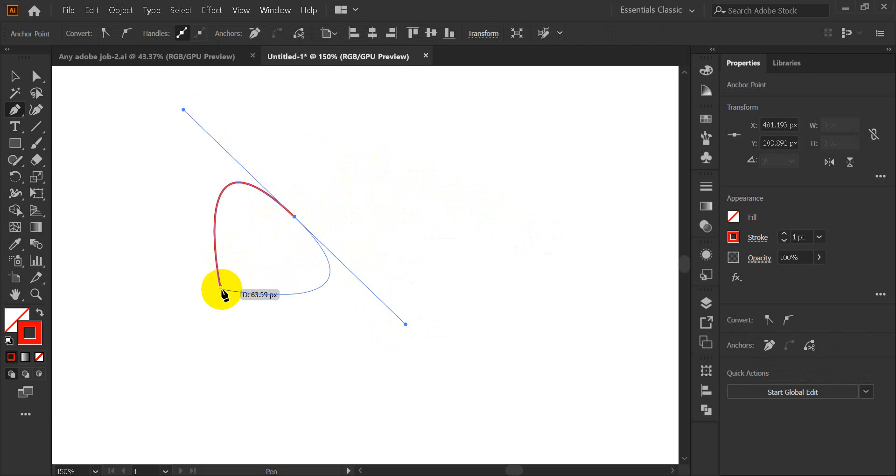
Step: Remove the outgoing handle from the arch's end anchor and add a second arched segment ending about 57 px away
mouse_move(296, 219)
left_mouse_down()
mouse_move(344, 264)
mouse_move(186, 112)
mouse_move(295, 220)
left_mouse_up()
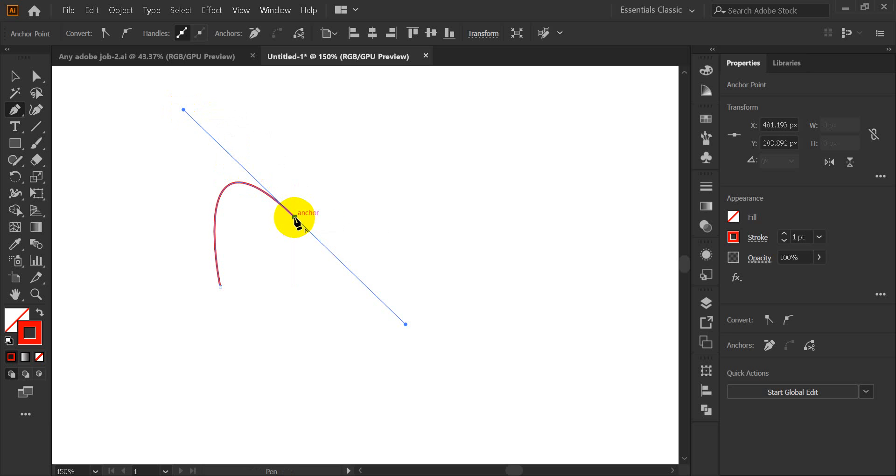
left_click_drag(296, 219, 407, 325)
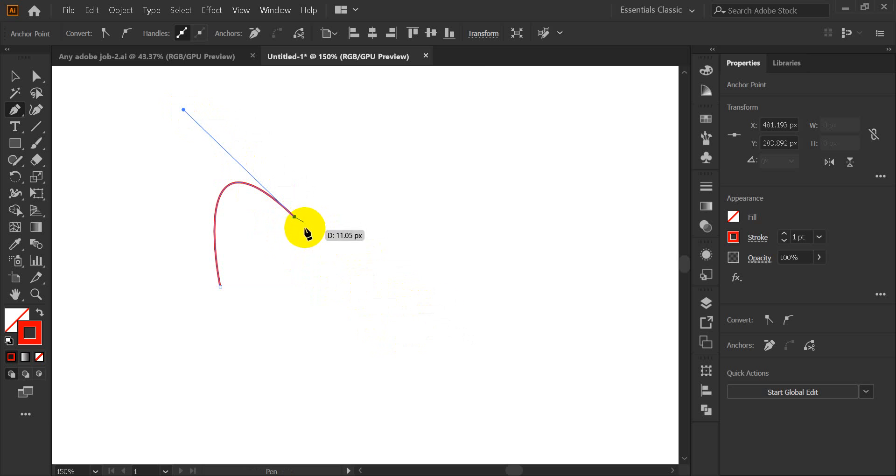
left_click(295, 217)
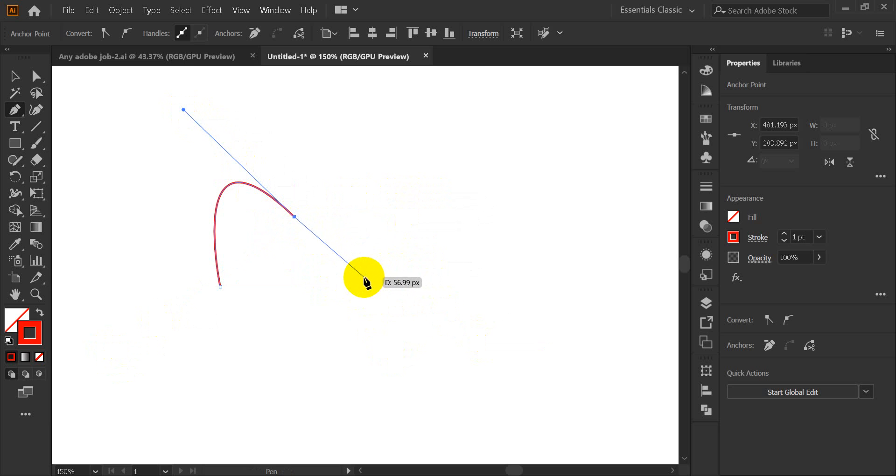
left_click_drag(364, 278, 363, 469)
scroll(387, 312, "up", 5)
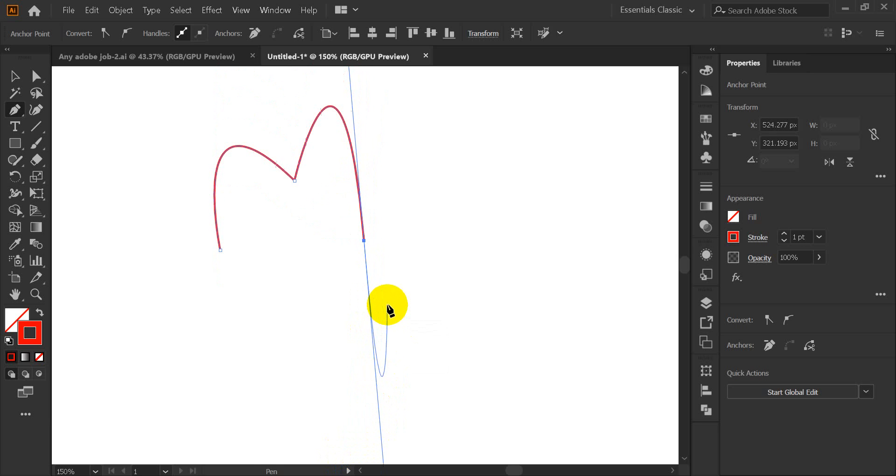
Step: Redraw the second arch, add a pointed anchor below, and close the path at its starting anchor with curved segments as a heart
key("ctrl+z")
left_click_drag(366, 246, 359, 455)
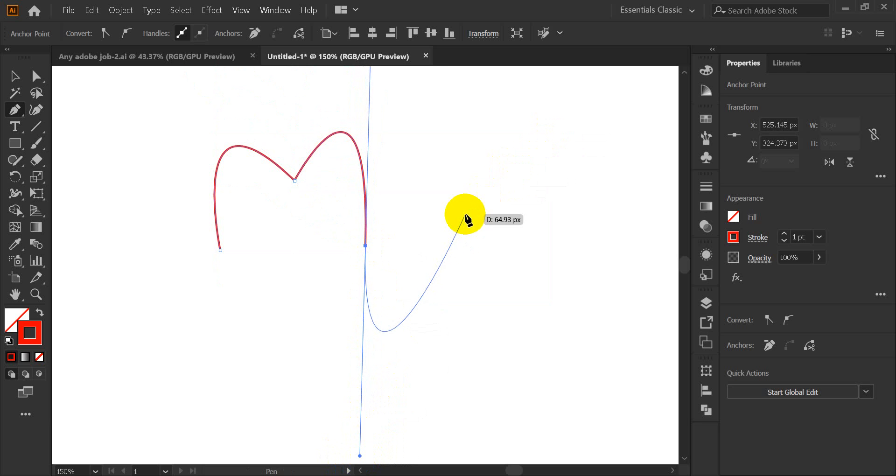
left_click(366, 246)
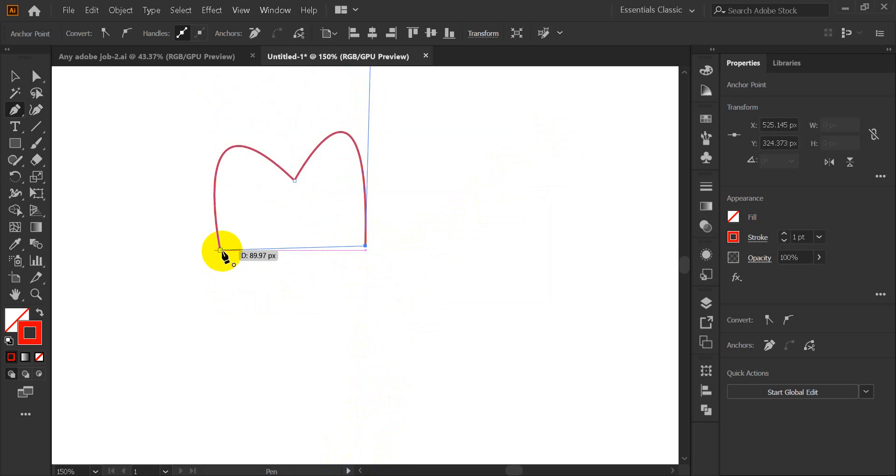
left_click_drag(310, 331, 256, 369)
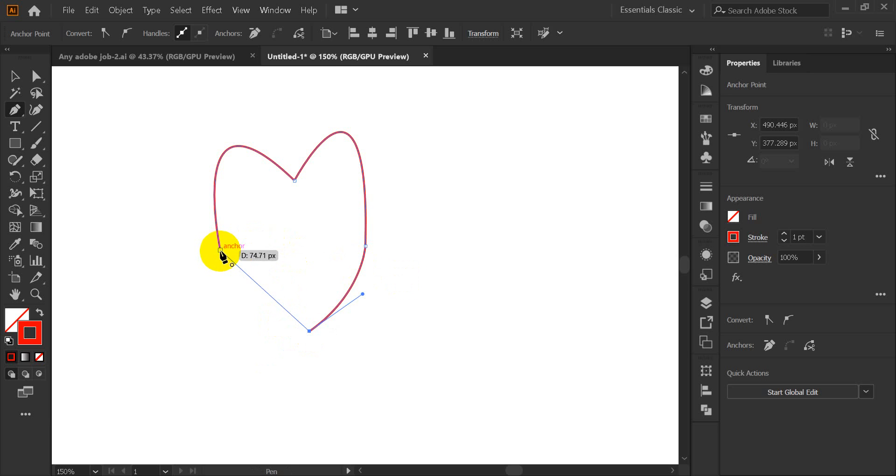
left_click_drag(220, 251, 203, 202)
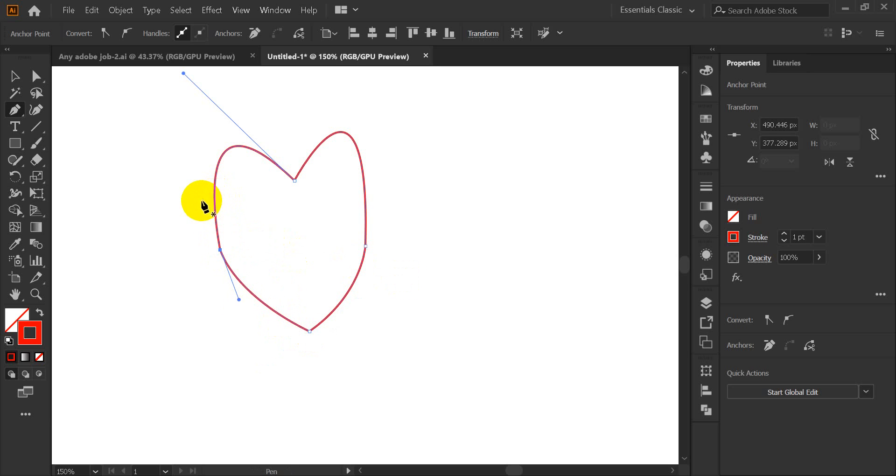
Step: Deselect the finished heart outline, move it lower on the artboard and delete it
left_click(14, 76)
left_click(166, 173)
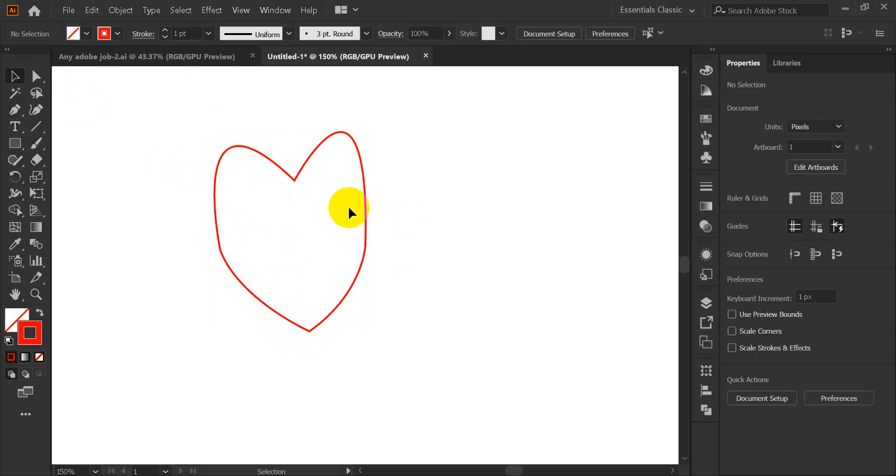
left_click_drag(294, 180, 339, 252)
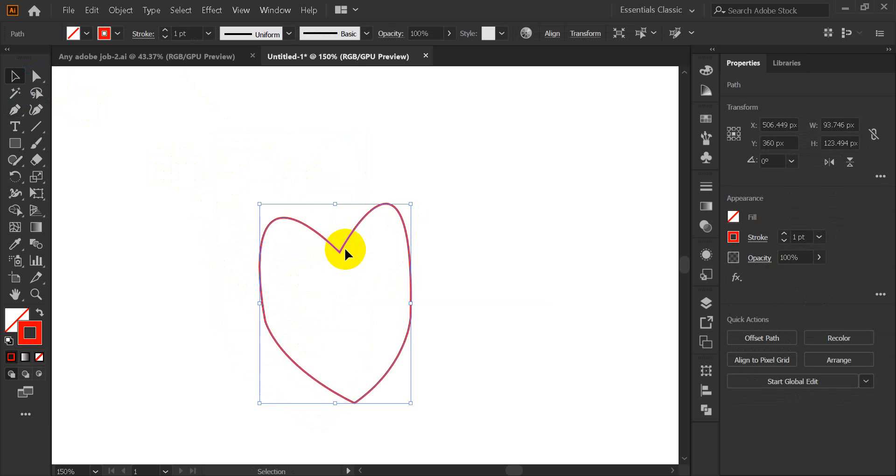
key("Delete")
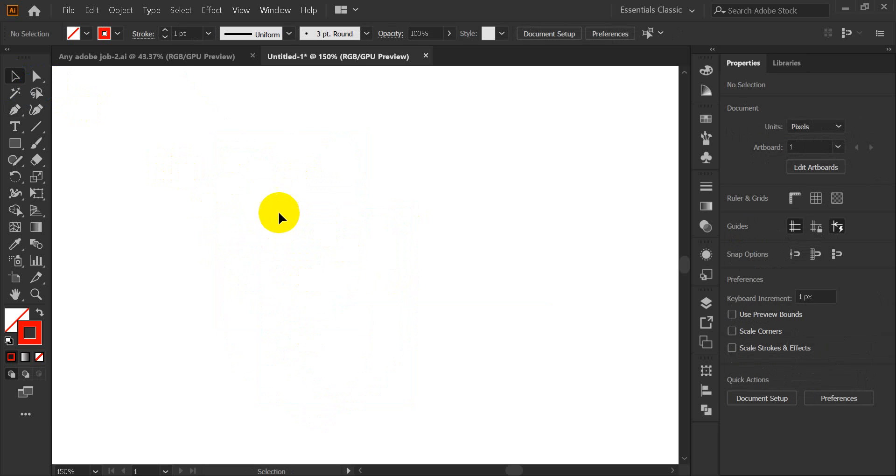
left_click(17, 130)
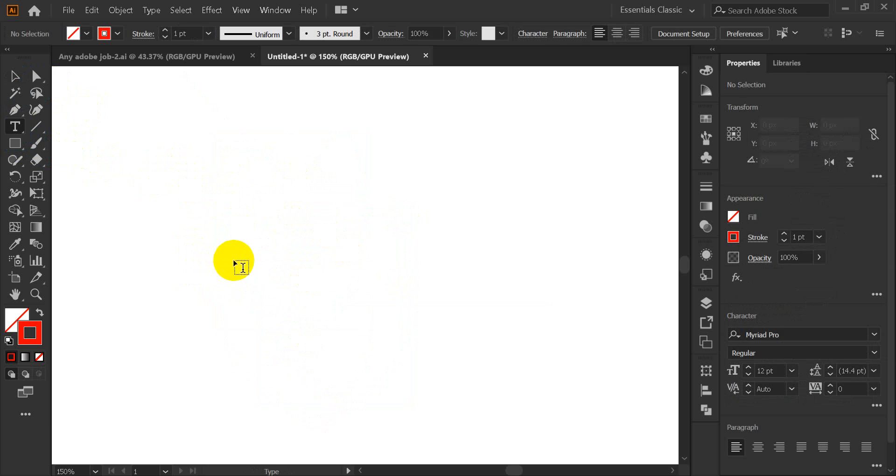
left_click(238, 248)
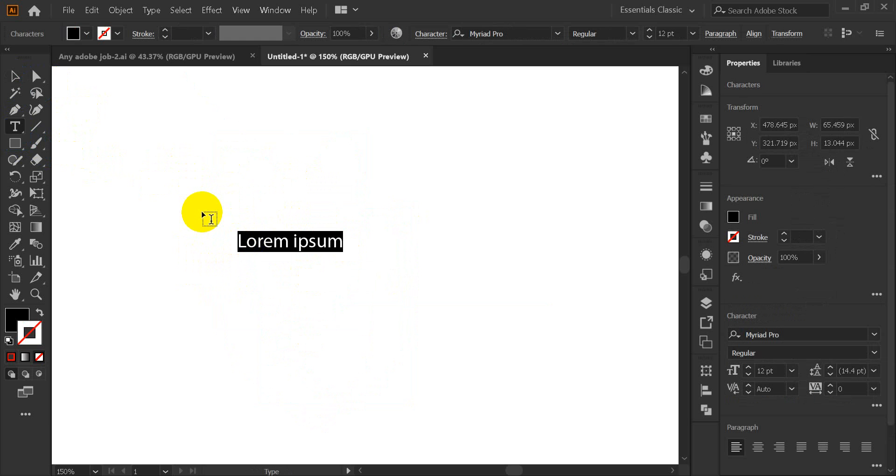
key("BackSpace")
left_click(21, 143)
Step: Draw a closed teardrop about 65 px long with the Pen tool, removing the outgoing handle at its pointed anchor before closing it
left_click(14, 115)
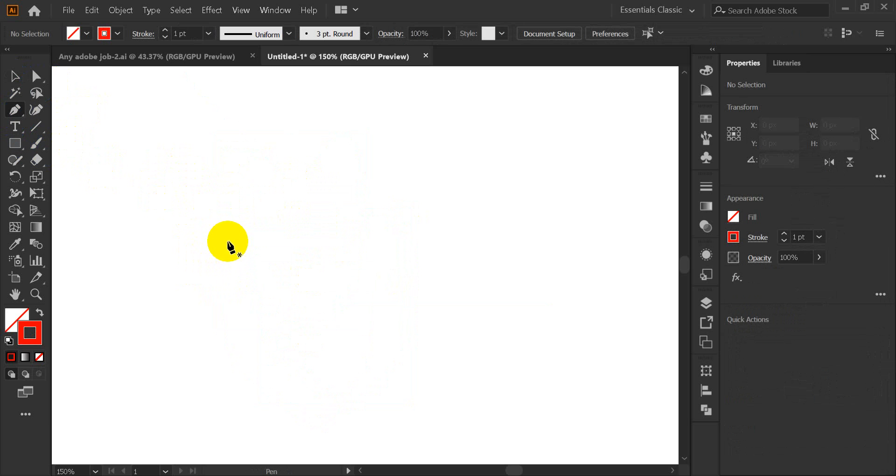
left_click(228, 241)
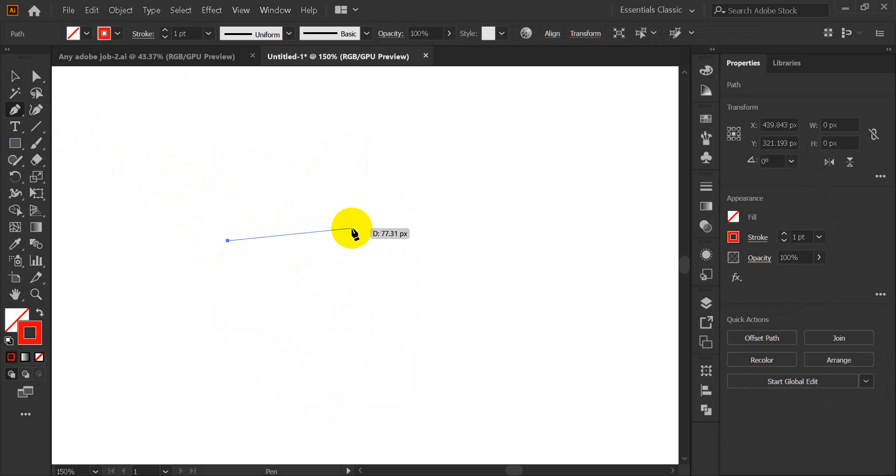
left_click_drag(333, 237, 434, 287)
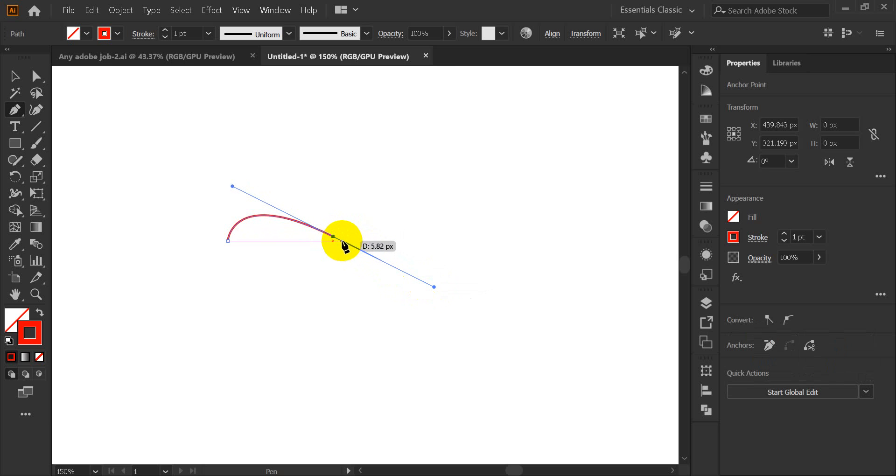
left_click_drag(333, 237, 228, 242)
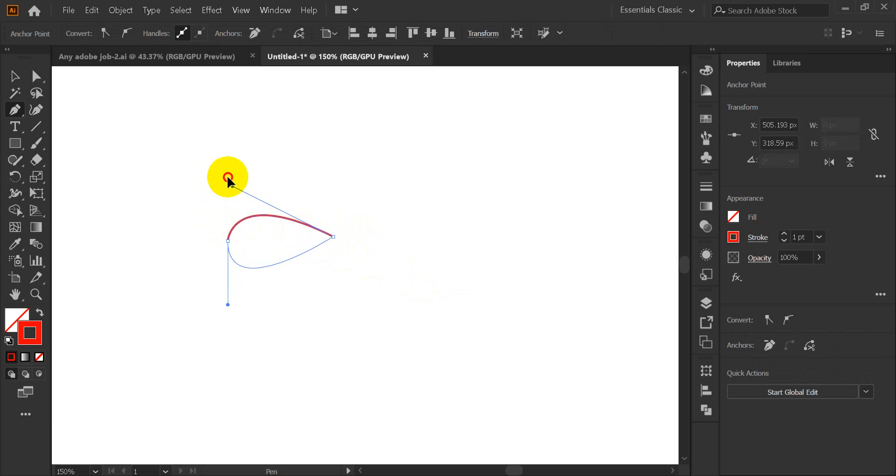
left_click_drag(228, 177, 220, 180)
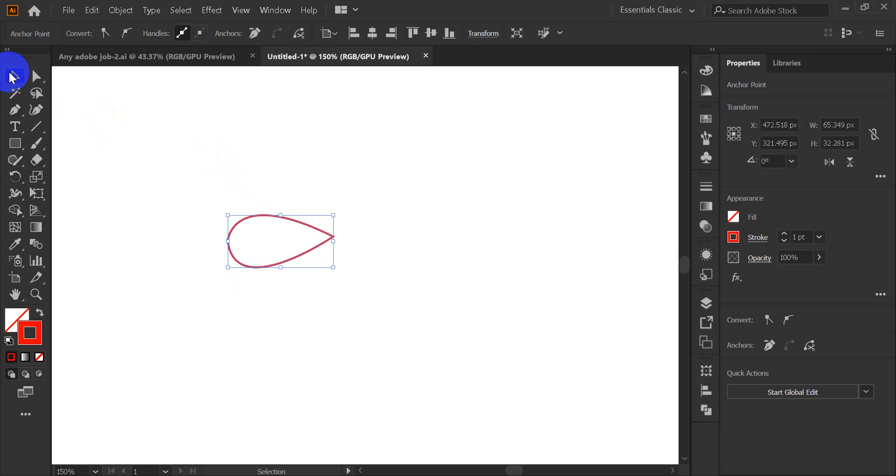
Step: Swap the teardrop's fill and stroke to give it a solid red fill with no stroke, and deselect it
left_click(296, 198)
left_click(273, 216)
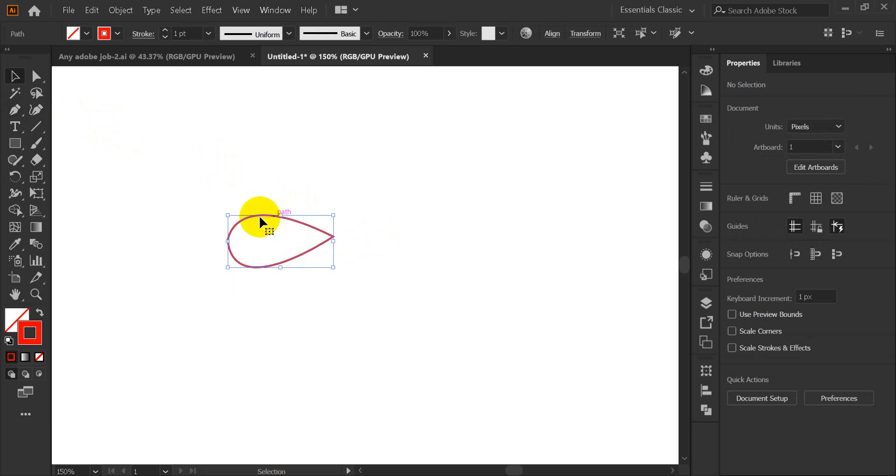
left_click(39, 313)
left_click(170, 223)
left_click(280, 341)
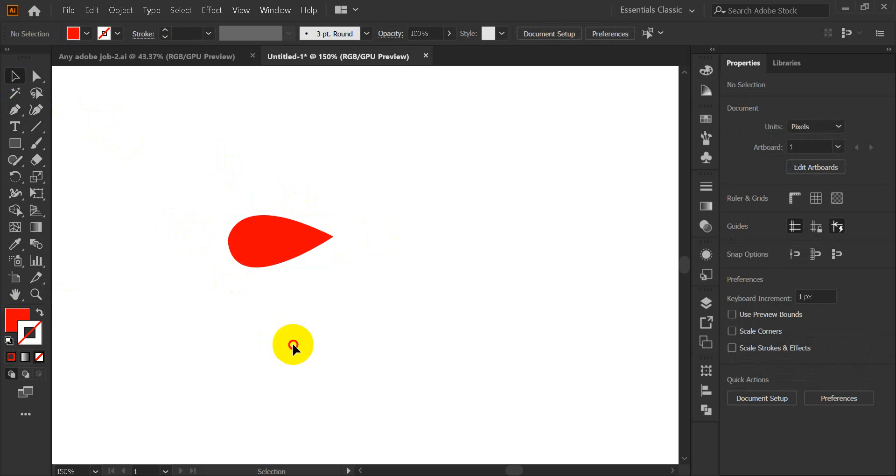
Step: Delete the red teardrop and swap the colours back to no fill with a red stroke
left_click(274, 243)
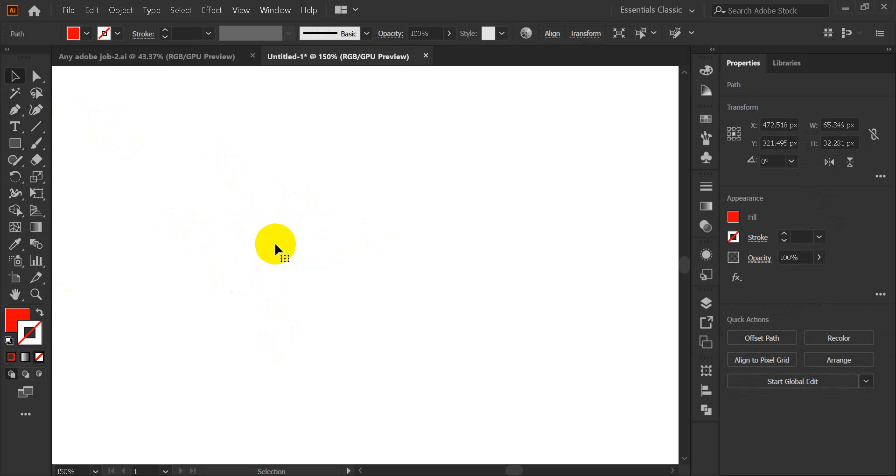
left_click(214, 211)
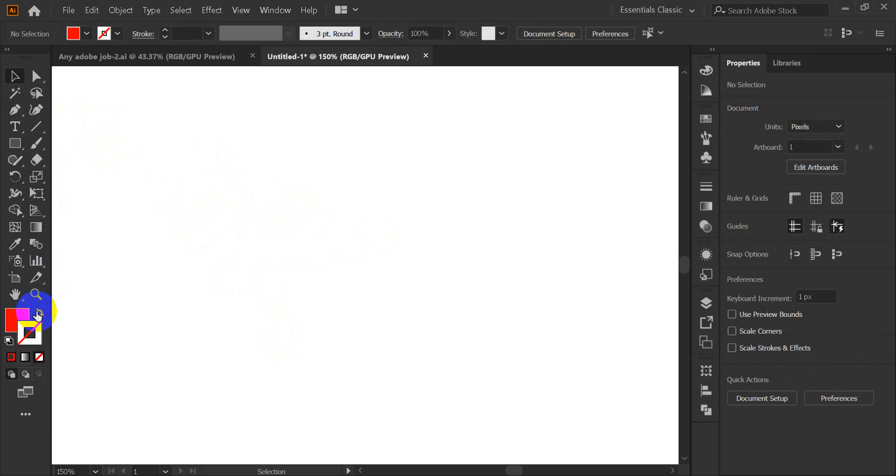
left_click(41, 314)
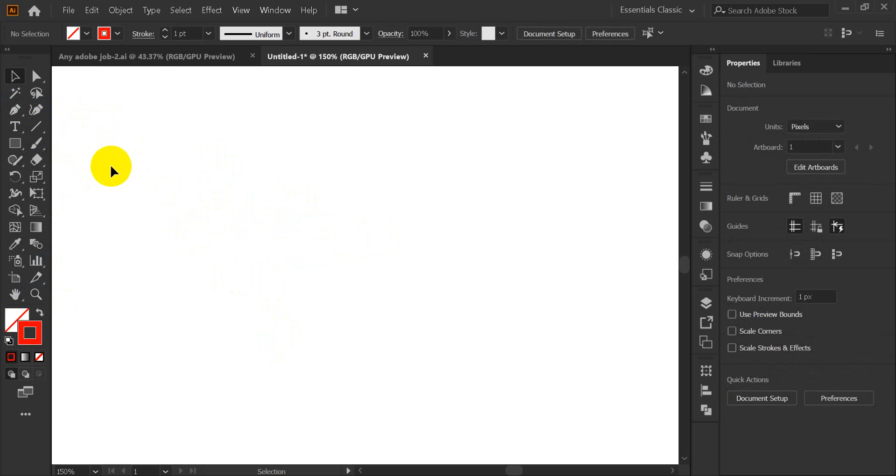
Step: Draw a symmetrical Pen arch about 53 px wide, with straight vertical direction handles on both anchors
left_click(15, 110)
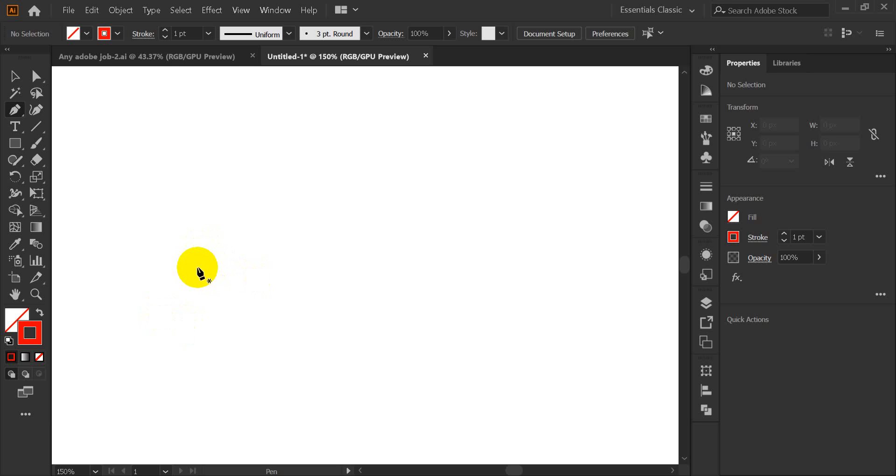
left_click_drag(203, 256, 209, 222)
left_click_drag(206, 259, 212, 195)
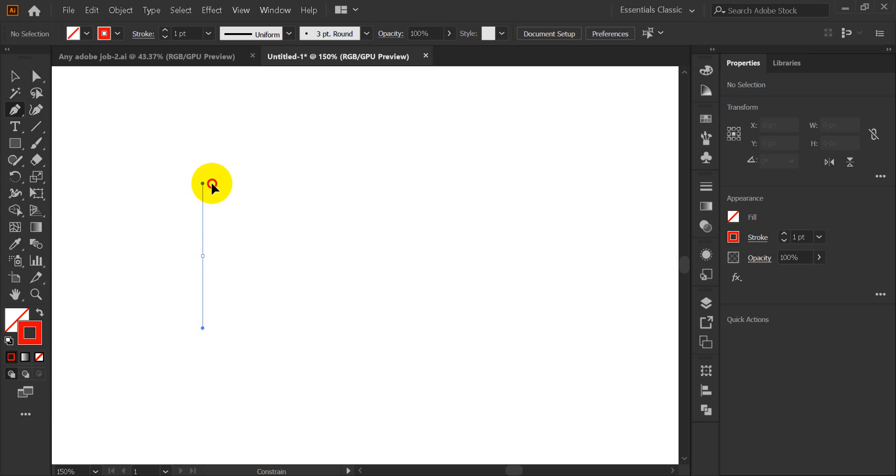
left_click_drag(212, 183, 211, 183)
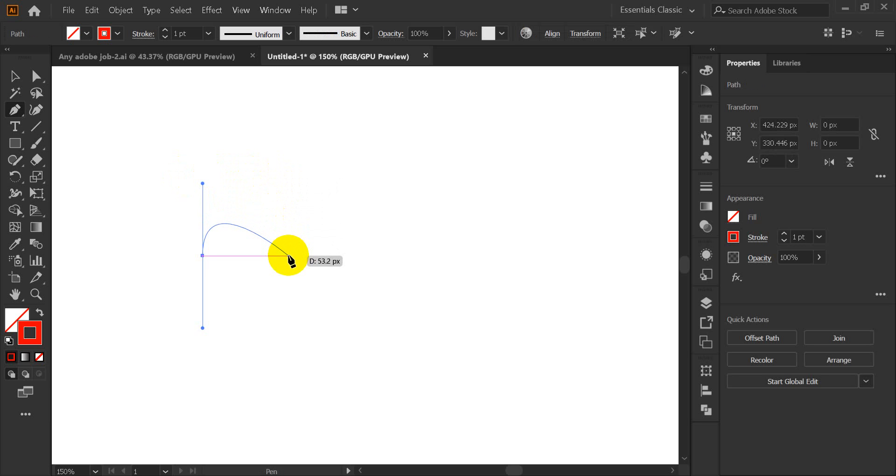
left_click_drag(289, 261, 300, 327)
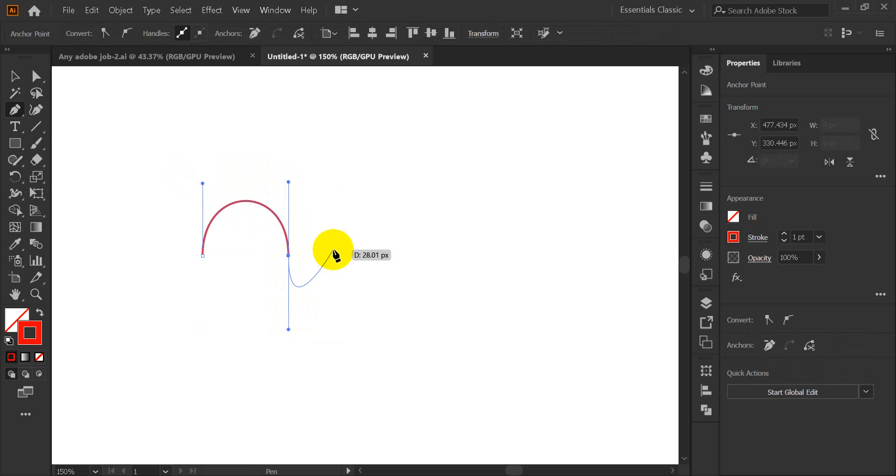
Step: Continue the arch with a mirrored downward curve about 53 px wide, constraining its end anchor's handles to vertical
left_click(374, 256)
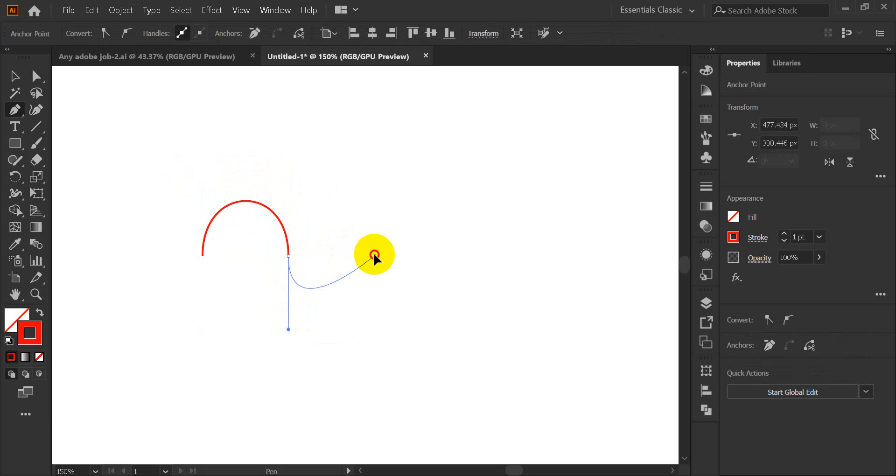
left_click_drag(374, 255, 374, 180)
left_click_drag(373, 184, 374, 184)
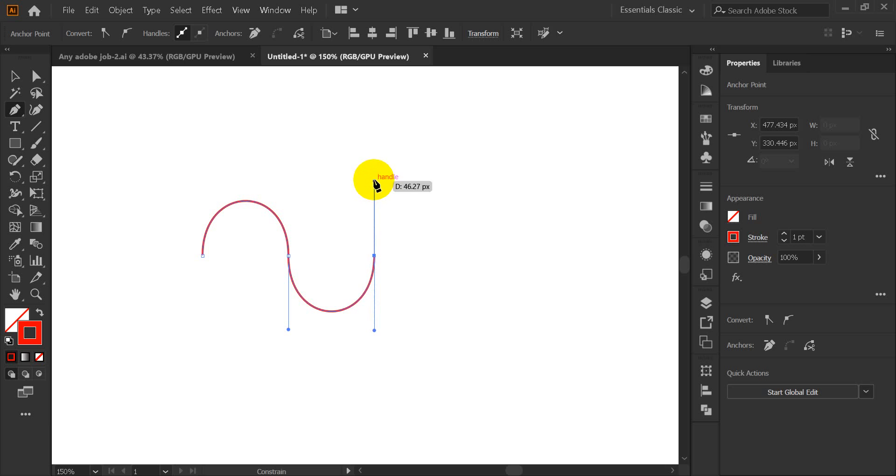
mouse_move(374, 256)
left_mouse_down()
mouse_move(379, 306)
mouse_move(368, 332)
left_mouse_up()
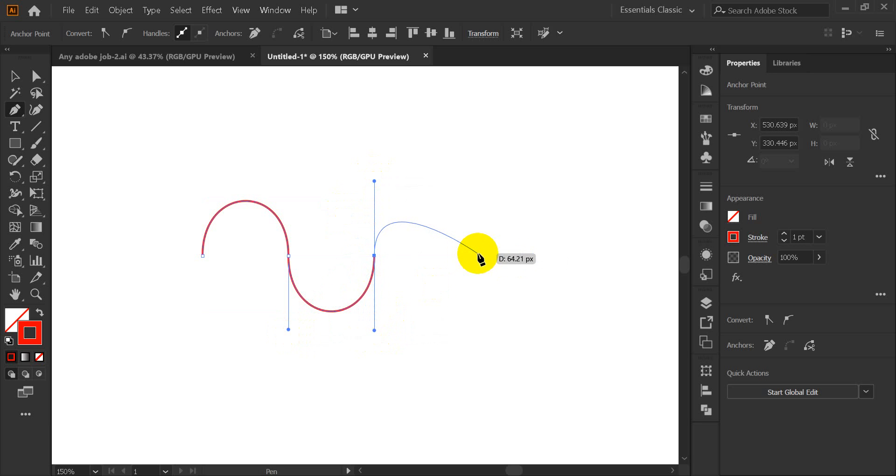
Step: Add a third, upward arch about 65 px wide with vertical handles, and end and deselect the wave path
mouse_move(480, 256)
left_mouse_down()
mouse_move(482, 292)
mouse_move(498, 329)
left_mouse_up()
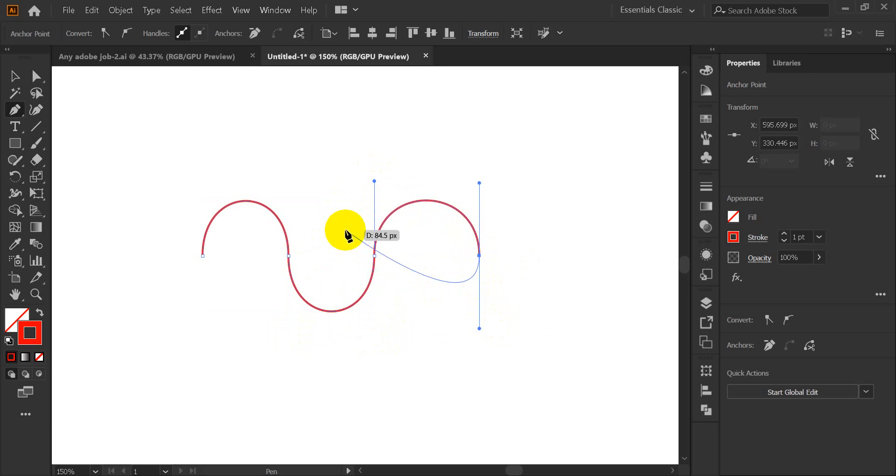
left_click(15, 76)
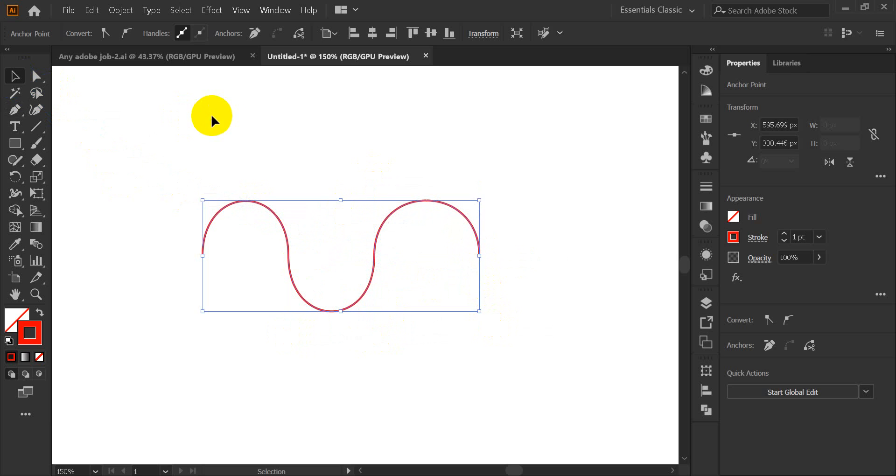
left_click(177, 158)
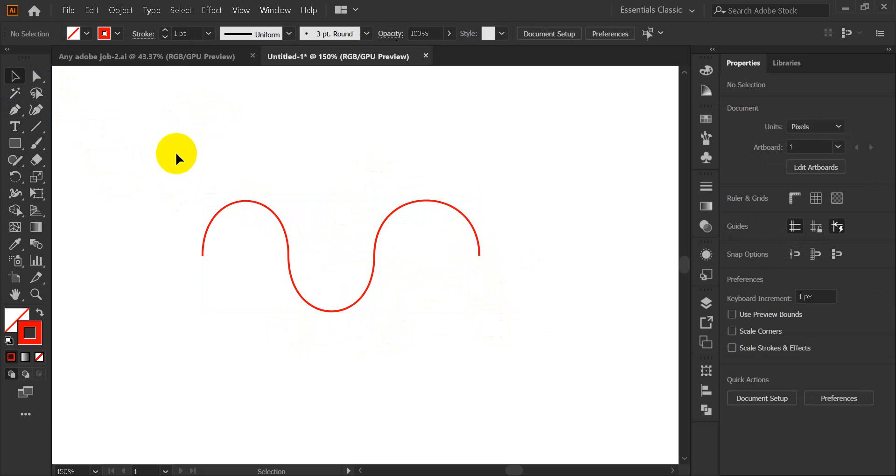
Step: Draw a straight horizontal Pen line about 238 px long through the wave's anchors, extending past both ends, and deselect it
left_click(14, 117)
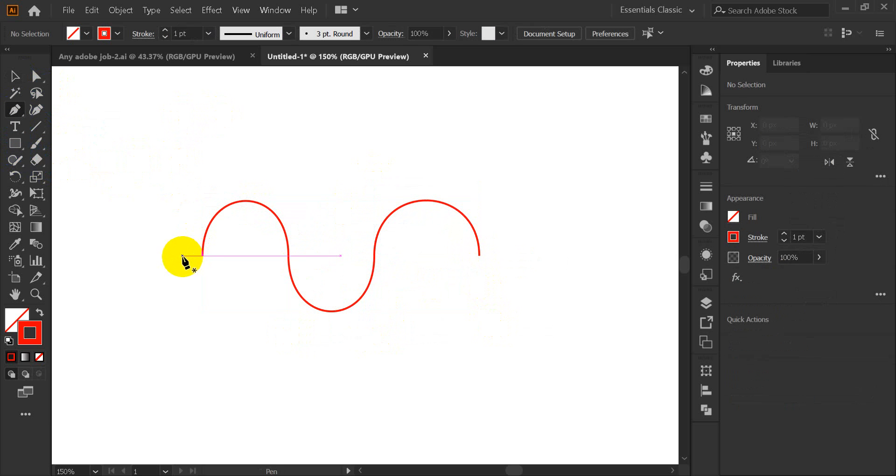
left_click(152, 256)
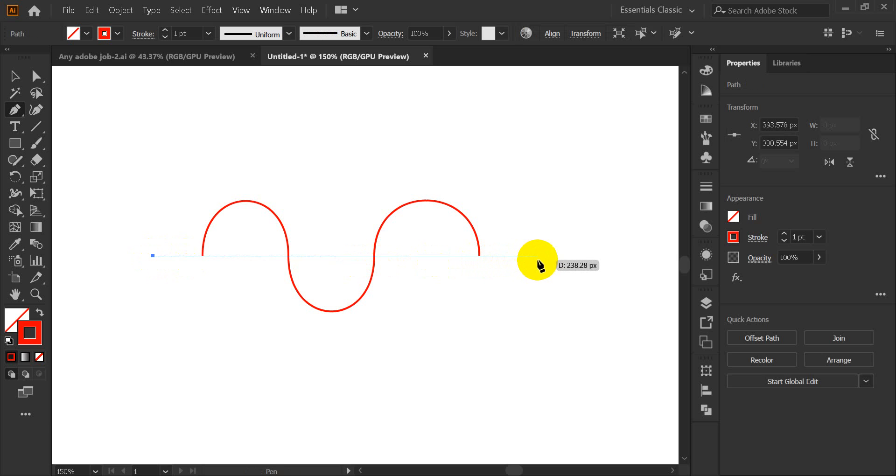
left_click(538, 256)
left_click(14, 76)
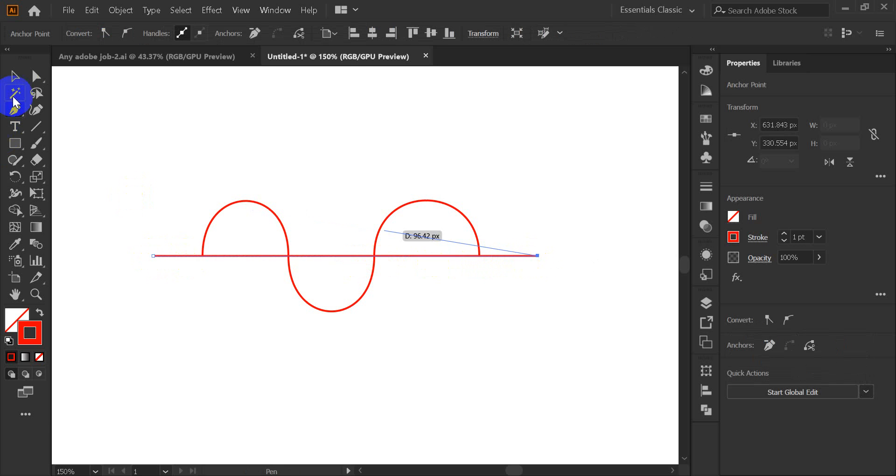
left_click(426, 189)
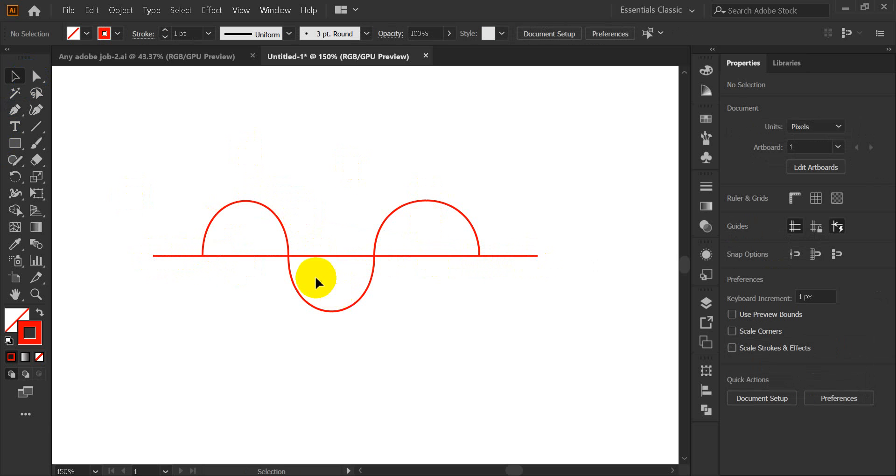
Step: Try shifting the horizontal line slightly upward across the wave, and undo the move
left_click_drag(335, 256, 334, 244)
left_click(347, 346)
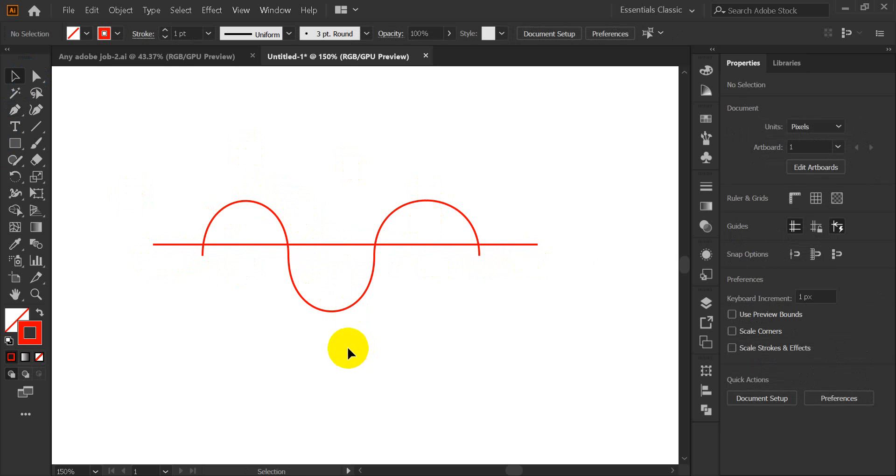
key("ctrl+z")
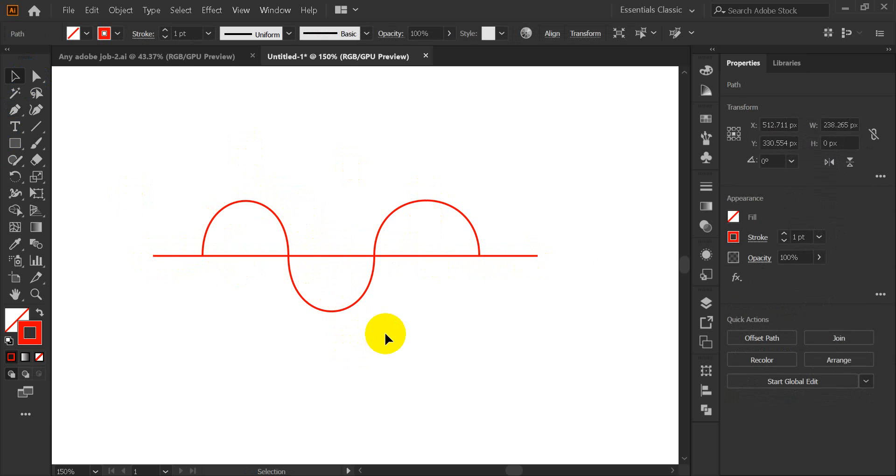
Step: Move the wave and its horizontal line together straight up the artboard, and deselect them
left_click(384, 332)
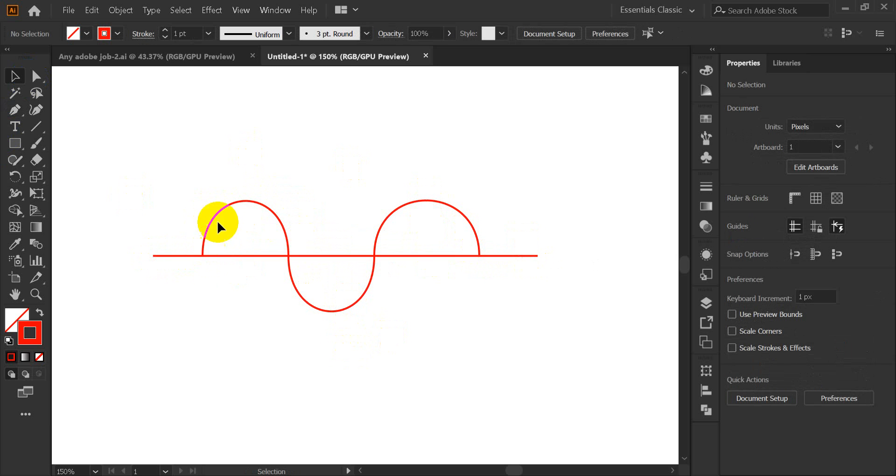
left_click_drag(184, 172, 431, 321)
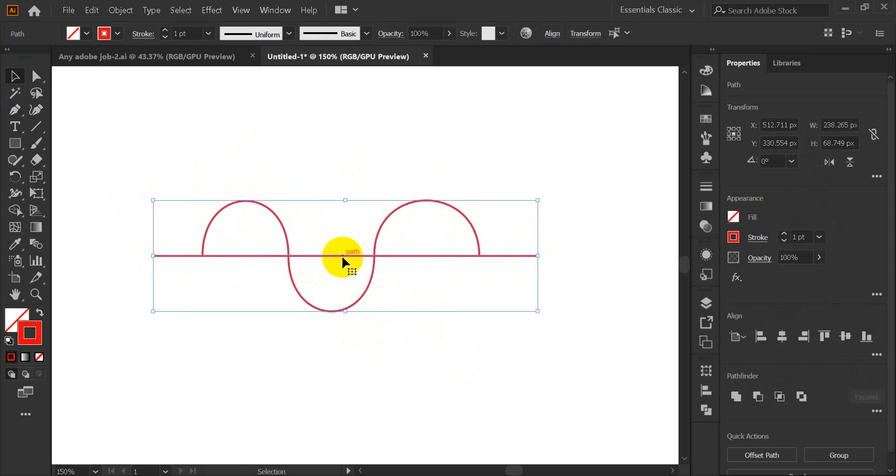
left_click_drag(344, 257, 341, 153)
left_click(344, 240)
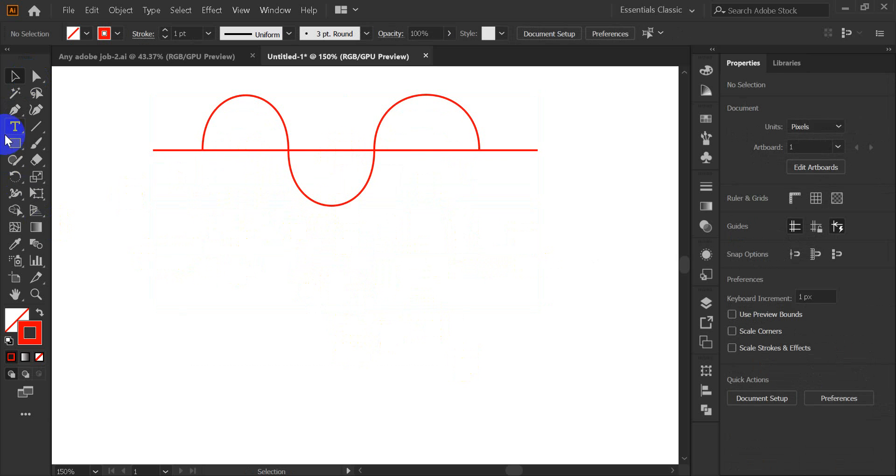
Step: Start a second Pen wave below the first with a downward arch about 55 px wide, using vertical handles at both anchors
left_click(14, 110)
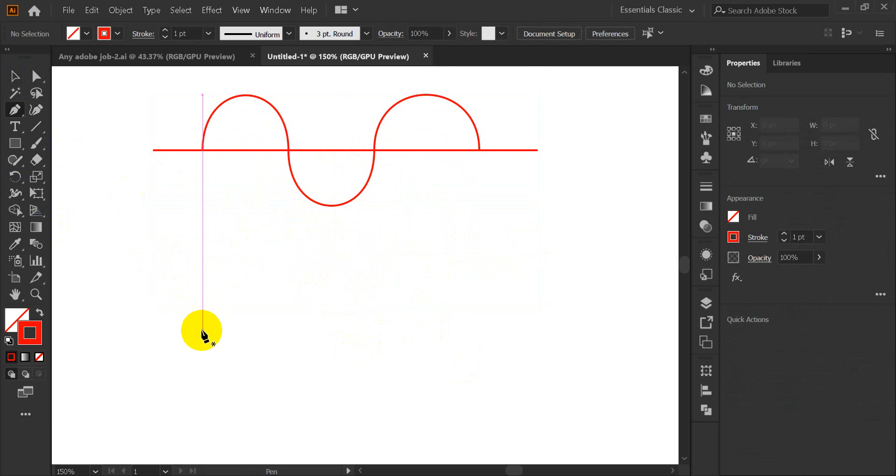
left_click_drag(202, 330, 206, 394)
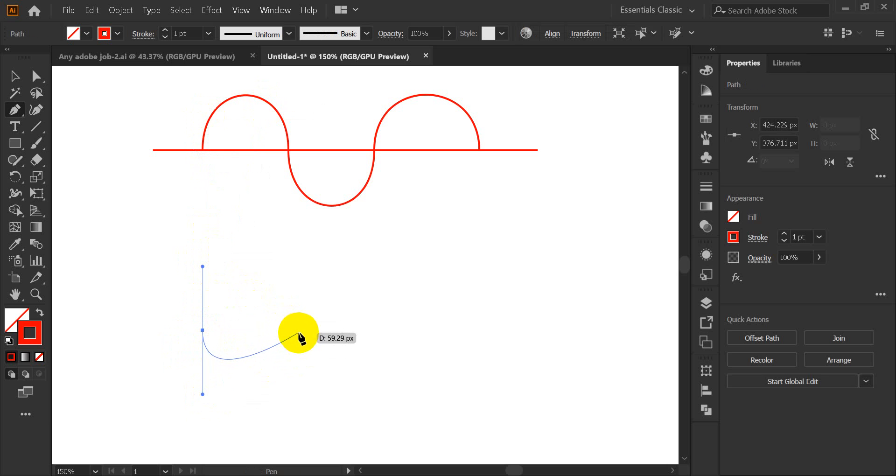
left_click(292, 331, "ctrl")
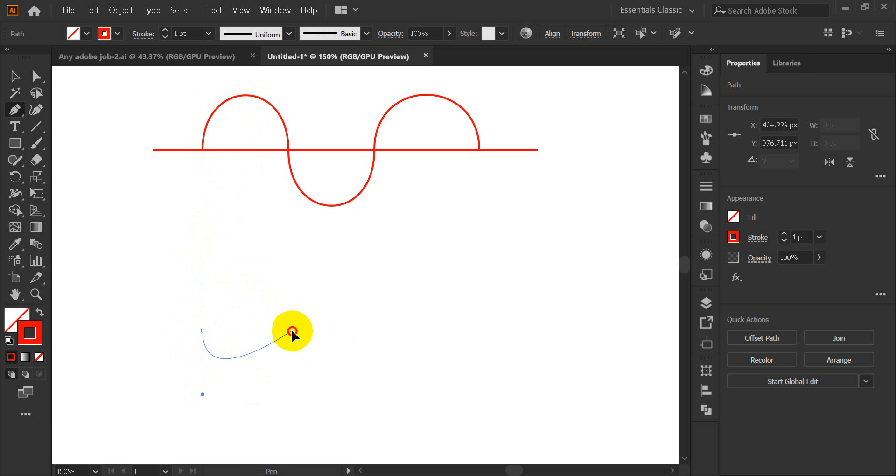
left_click_drag(292, 331, 298, 263)
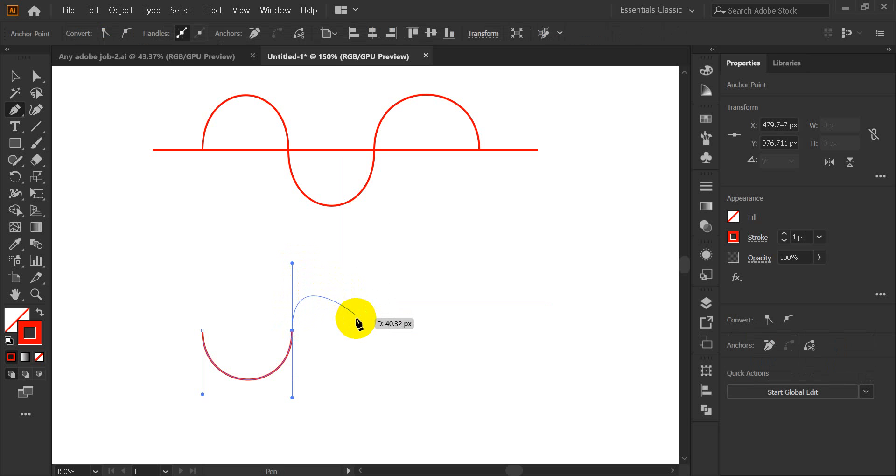
Step: Continue the lower wave with an upward arch about 55 px wide and a downward arch about 61 px wide, and deselect it
left_click_drag(382, 332, 393, 402)
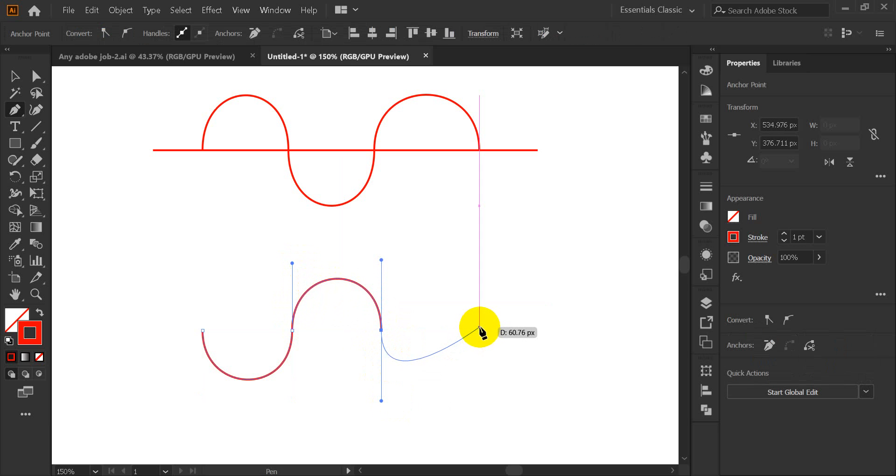
left_click_drag(480, 329, 481, 255)
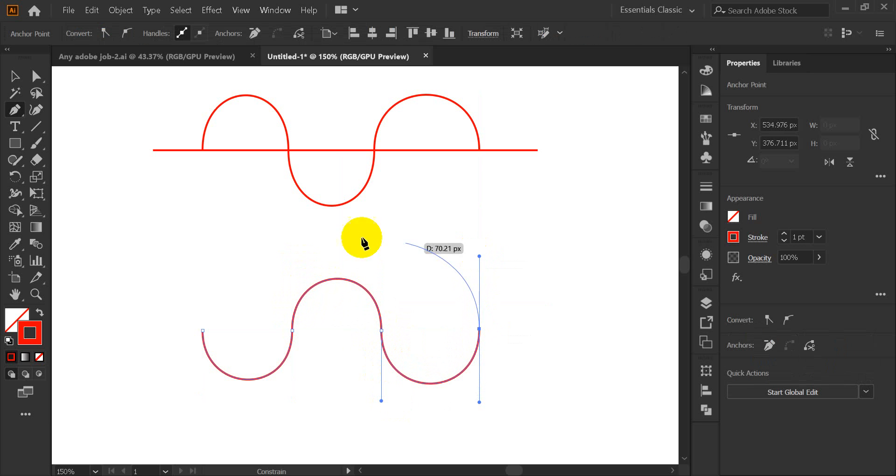
left_click(15, 76)
left_click(124, 202)
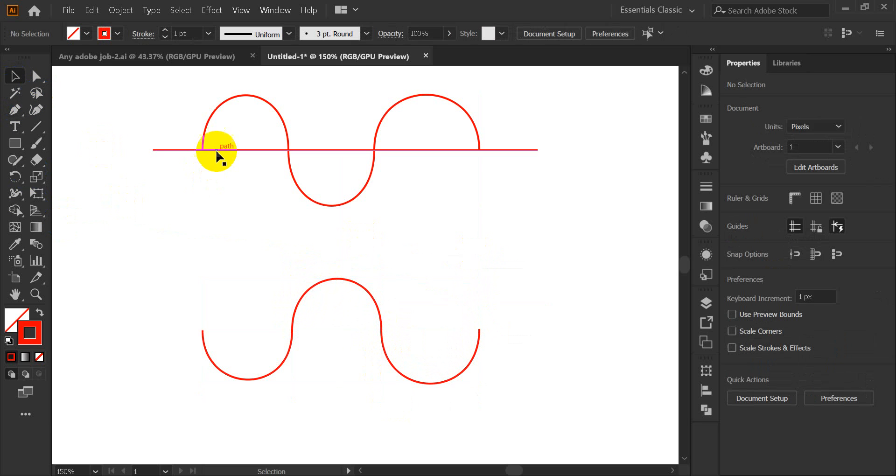
Step: Copy the upper horizontal line onto the lower wave, align it with the wave's anchors, and deselect it
left_click_drag(226, 150, 221, 329)
left_click(380, 244)
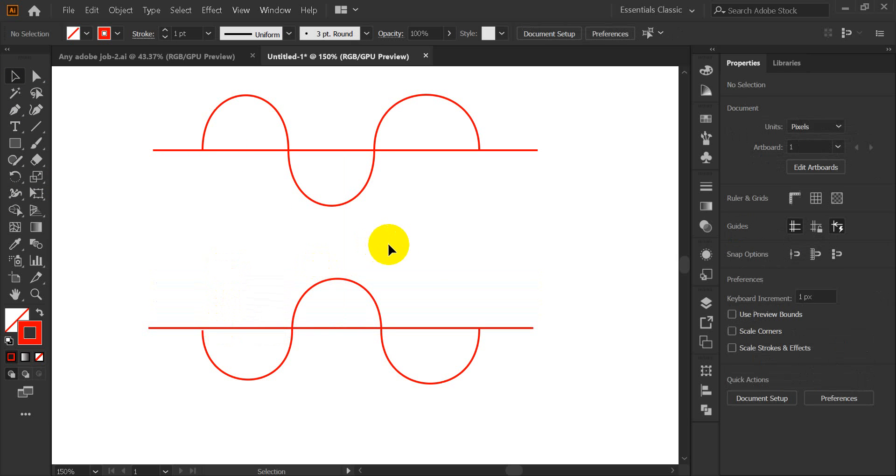
left_click(337, 330)
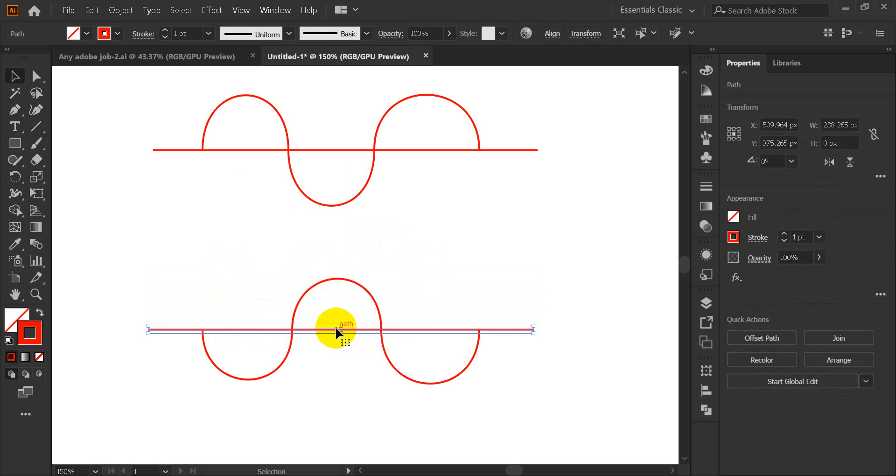
left_click(414, 258)
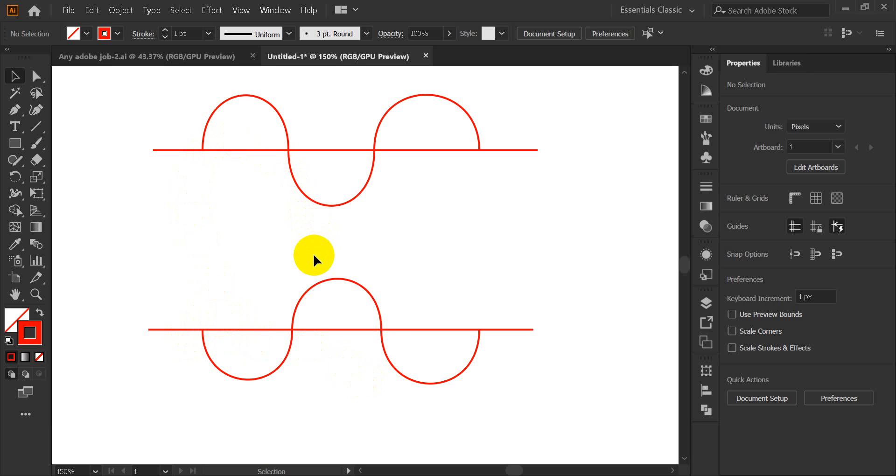
Step: Delete both waves and their horizontal lines from the artboard
scroll(296, 256, "up", 3)
left_click_drag(117, 126, 547, 426)
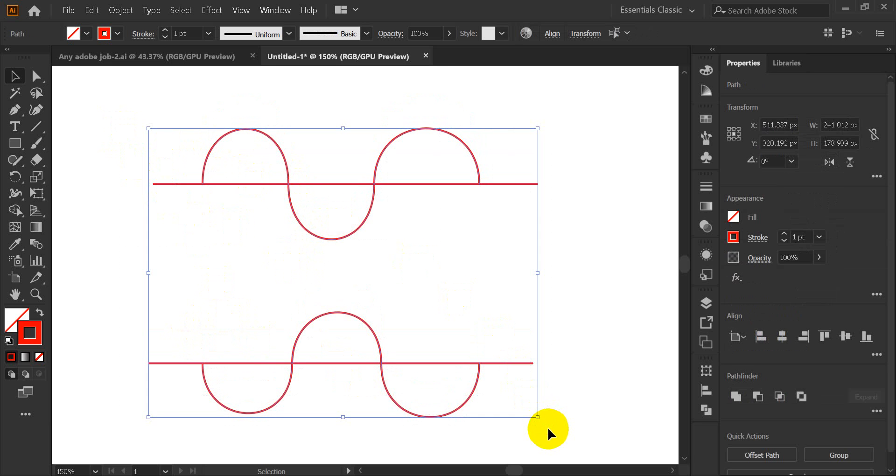
key("Delete")
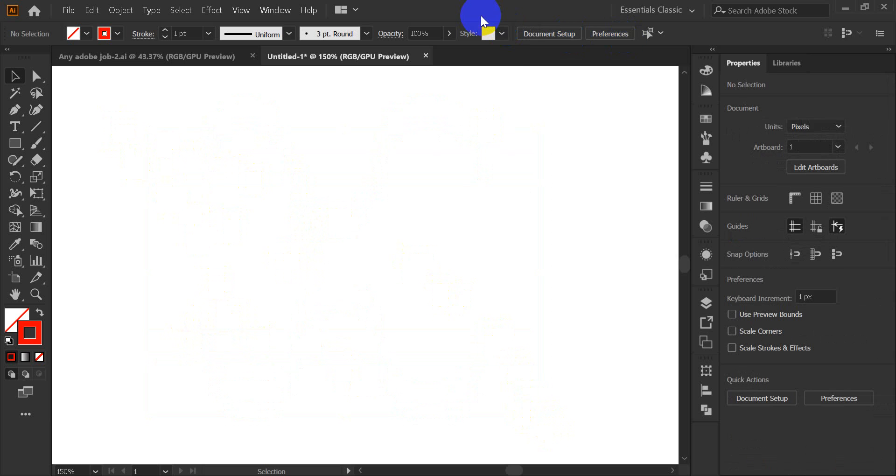
Step: Place the download leaf image from the desktop into the document, minimizing the meeting browser window that covers the workspace
left_click_drag(480, 14, 536, 209)
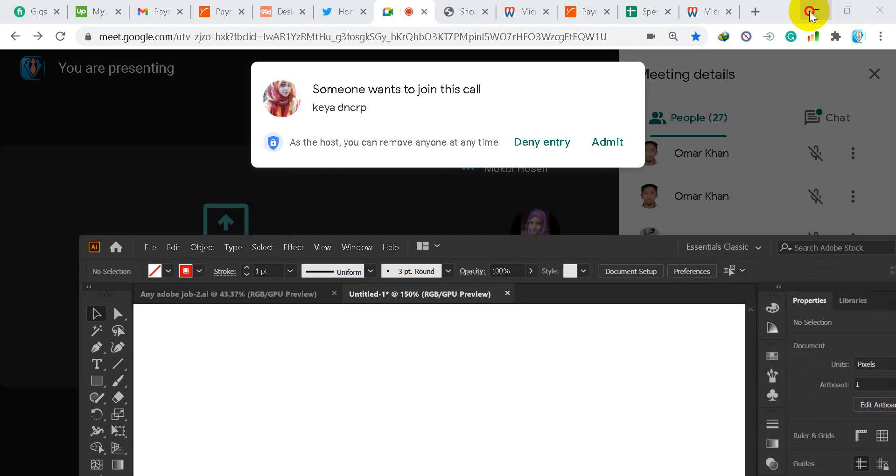
left_click(811, 11)
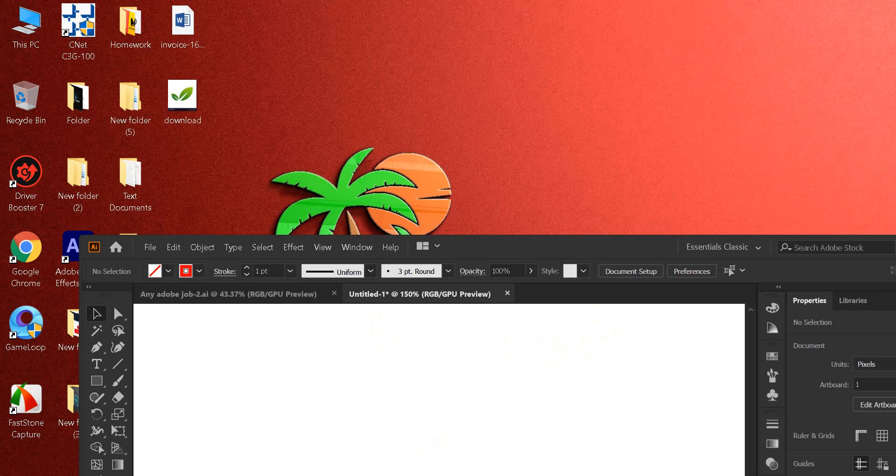
left_click(387, 422)
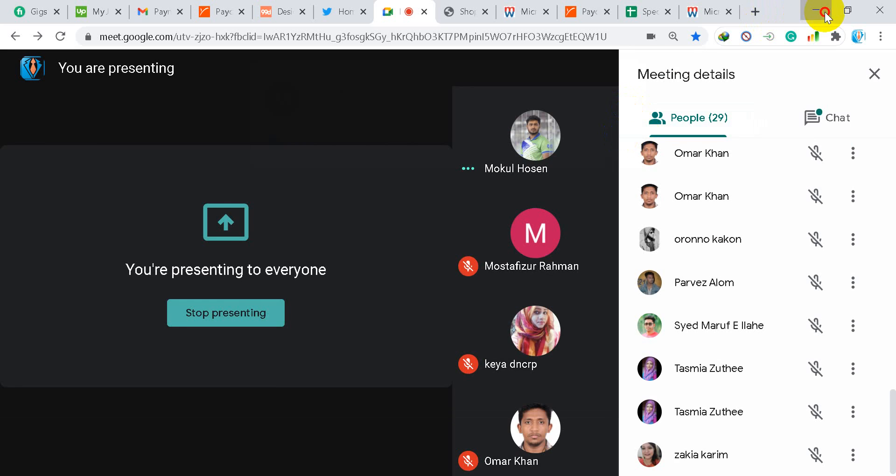
left_click(817, 11)
left_click_drag(189, 110, 380, 392)
double_click(480, 248)
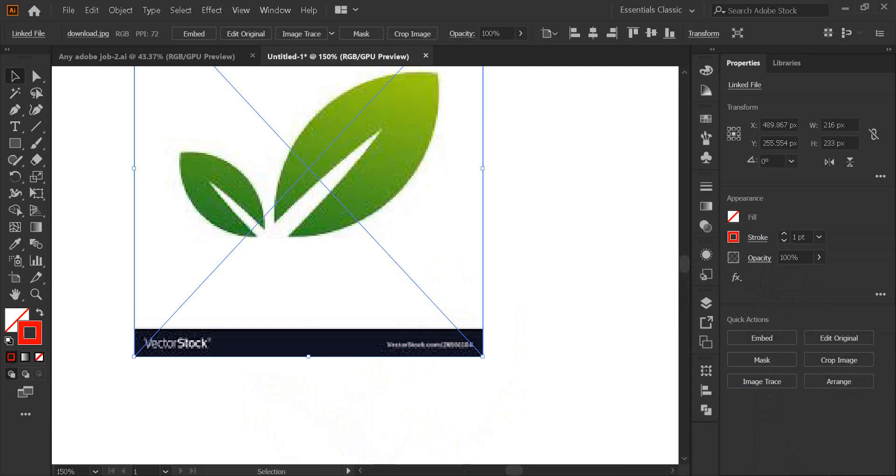
left_click(422, 387)
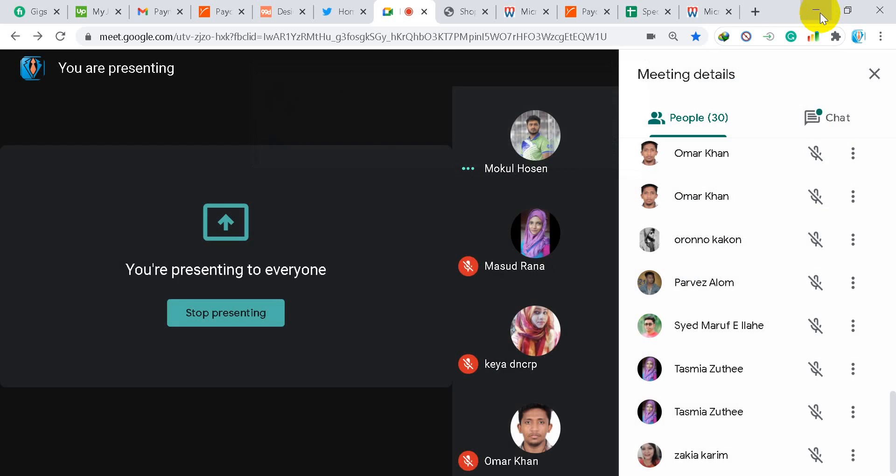
left_click(817, 10)
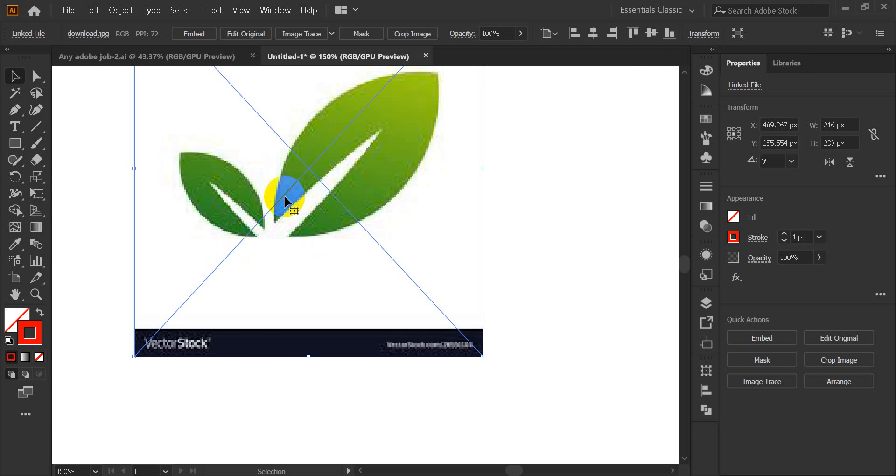
Step: Move the placed leaf image fully into view, embed it in the document, and deselect it
left_click_drag(314, 242, 353, 293)
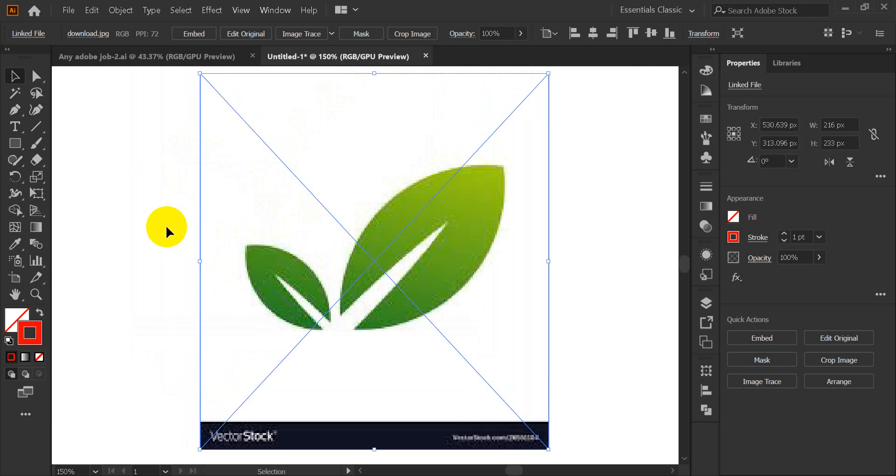
left_click(191, 33)
left_click(145, 199)
left_click(308, 264)
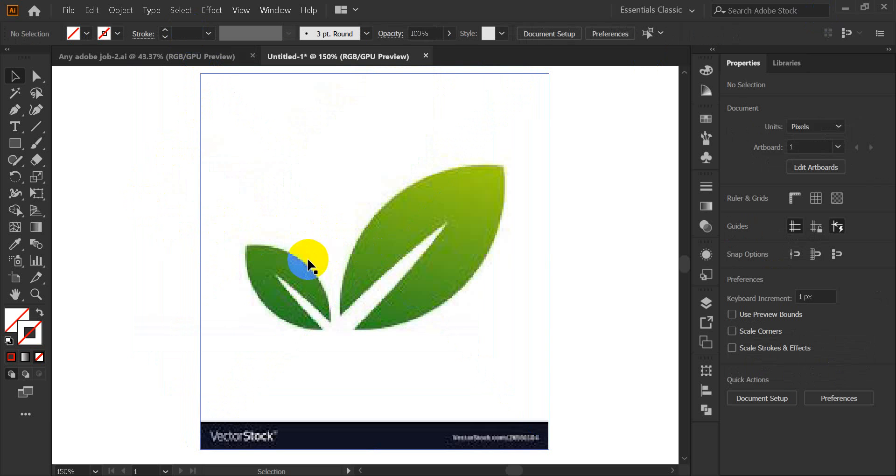
Step: Start a Pen path at the upper tip of the small leaf's white vein and give it a black 1 pt stroke
scroll(299, 266, "up", 2)
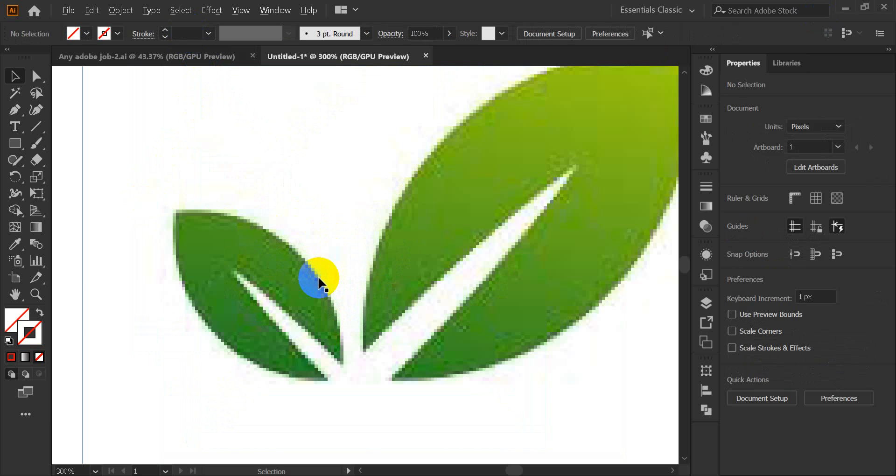
left_click(15, 110)
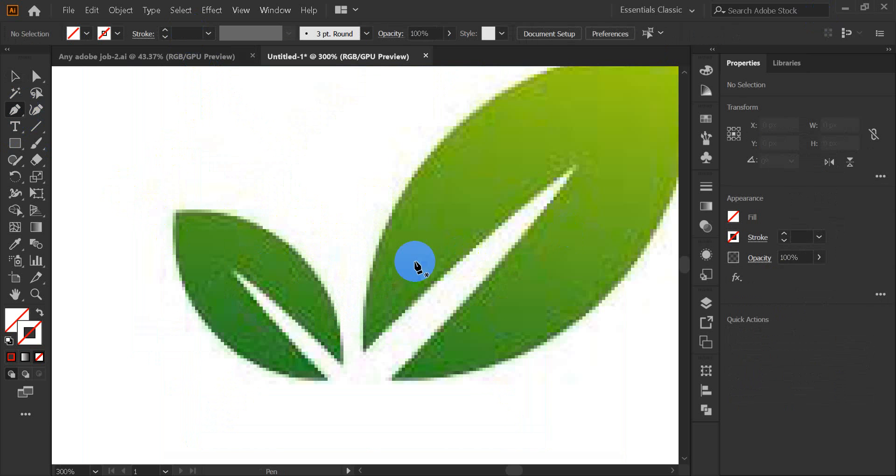
scroll(343, 271, "down", 2)
scroll(240, 221, "up", 3)
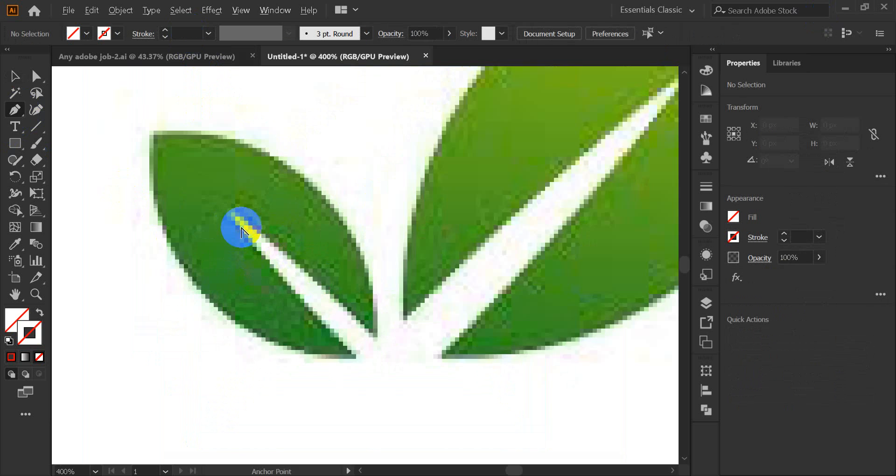
scroll(270, 226, "down", 3)
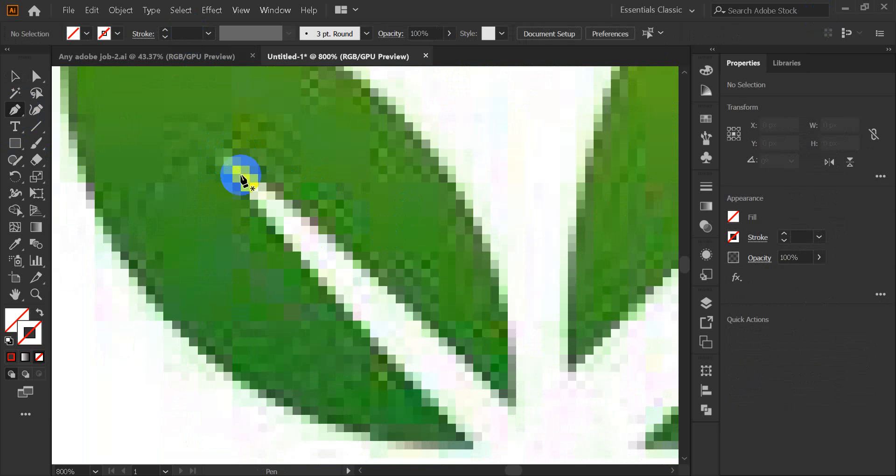
left_click(228, 152)
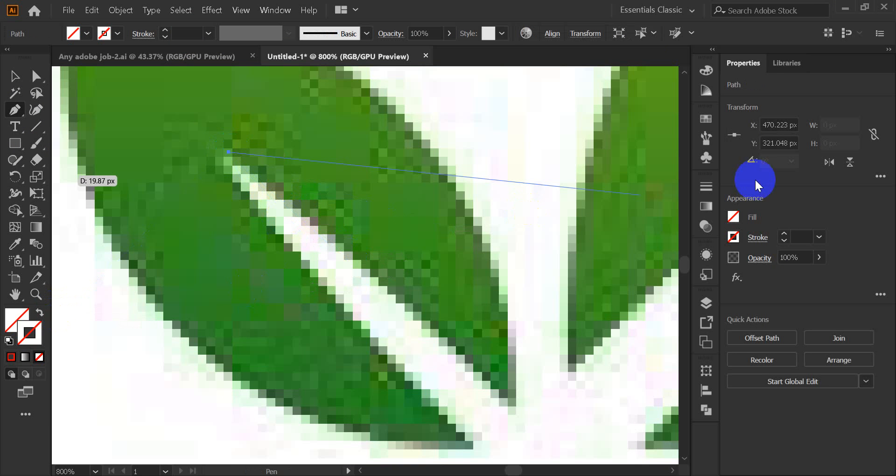
left_click(706, 120)
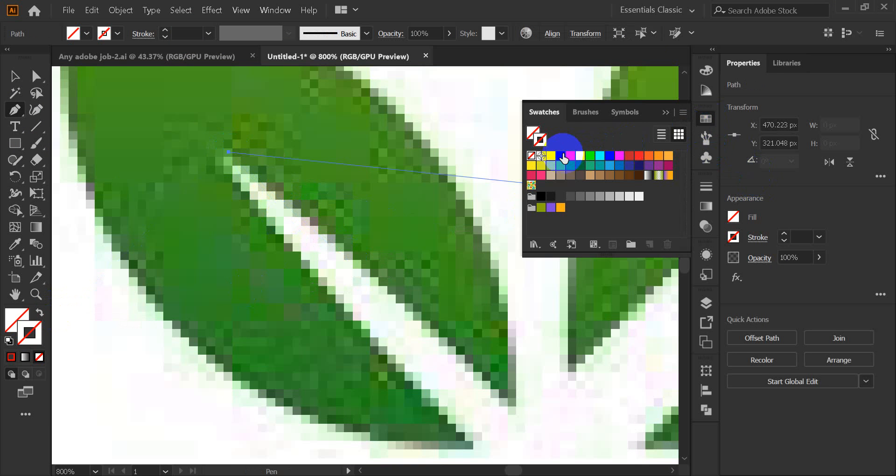
left_click(562, 156)
left_click(665, 113)
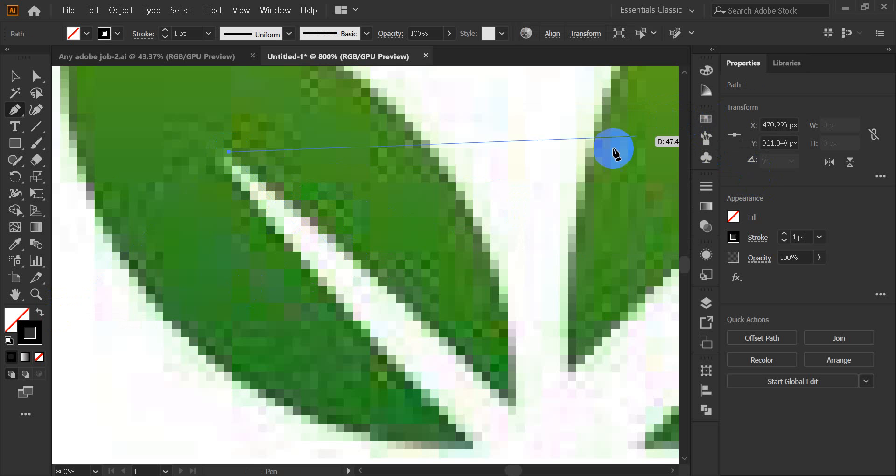
Step: Trace the vein's upper edge with a curved segment about 44 px long to the leaf's lower tip, and remove the end anchor's outgoing handle
scroll(506, 359, "down", 2)
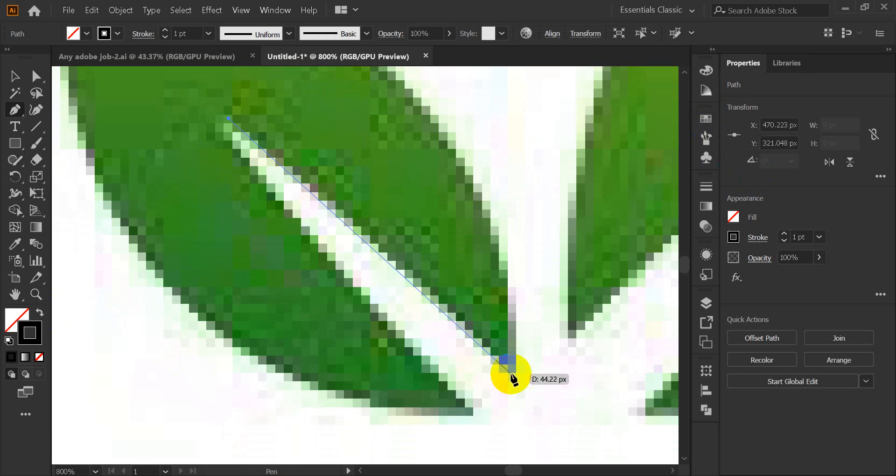
left_click_drag(512, 373, 624, 443)
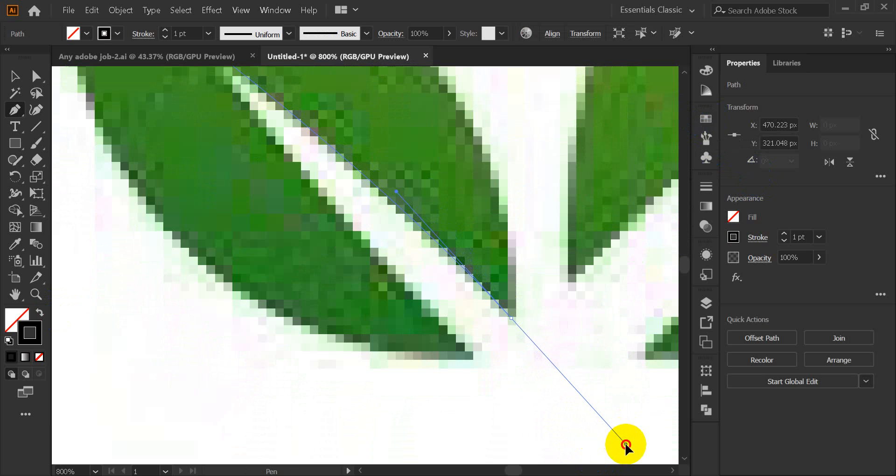
left_click_drag(625, 445, 625, 444)
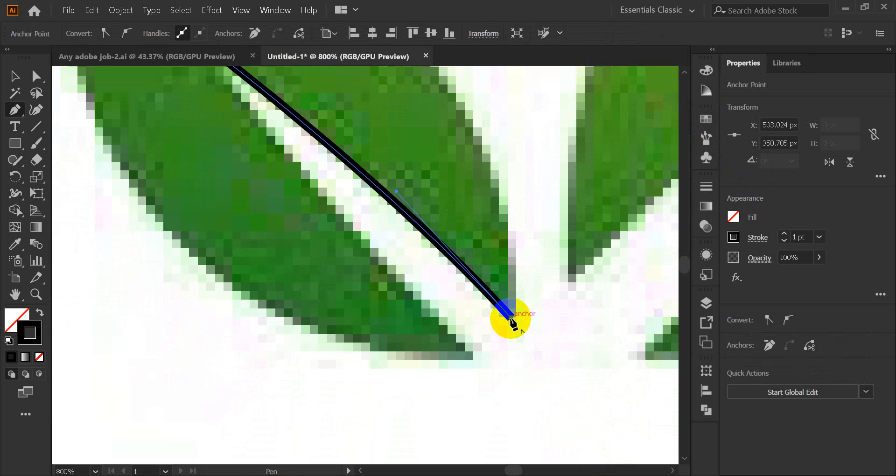
scroll(456, 229, "down", 2)
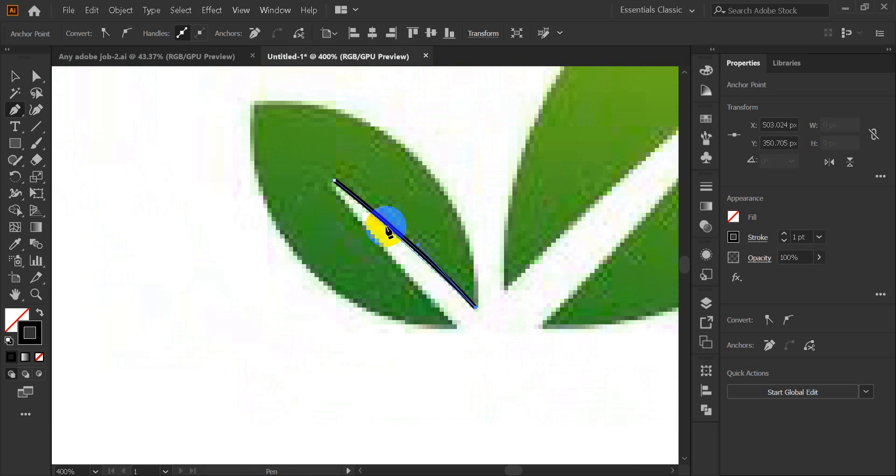
scroll(374, 211, "down", 1)
scroll(376, 210, "up", 2)
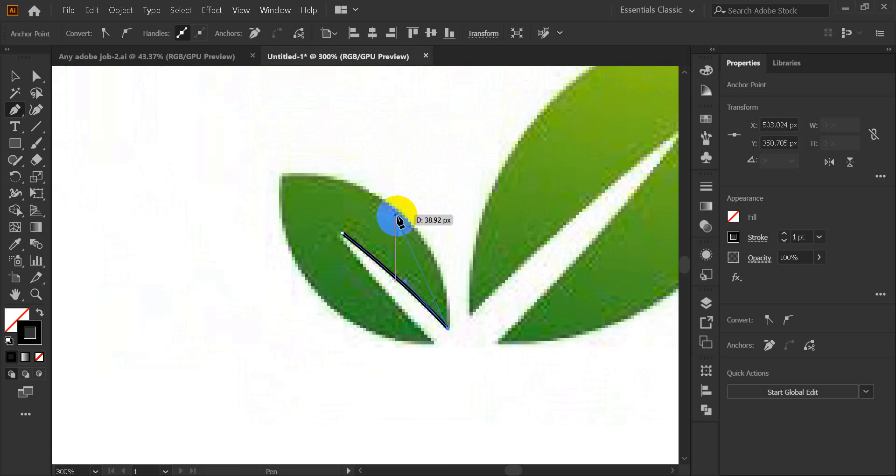
Step: Trace the small leaf's upper edge from its lower point to the leaf tip with curved segments about 34 px and 44 px long
scroll(396, 217, "up", 2)
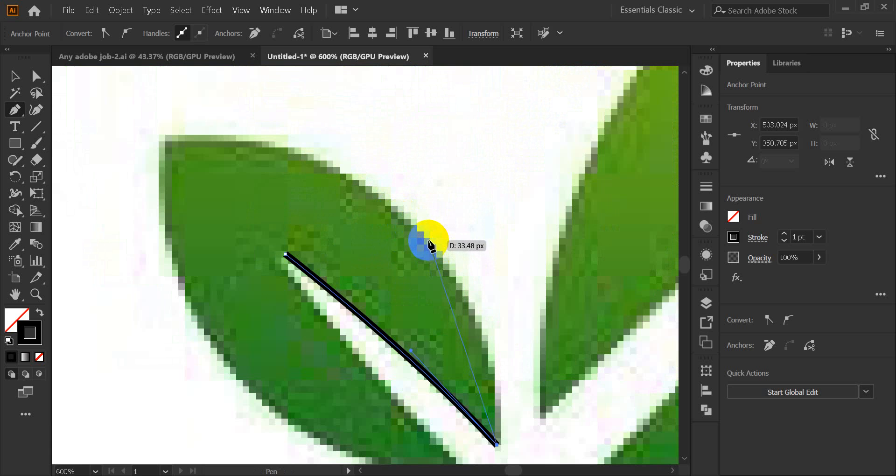
left_click_drag(427, 241, 330, 138)
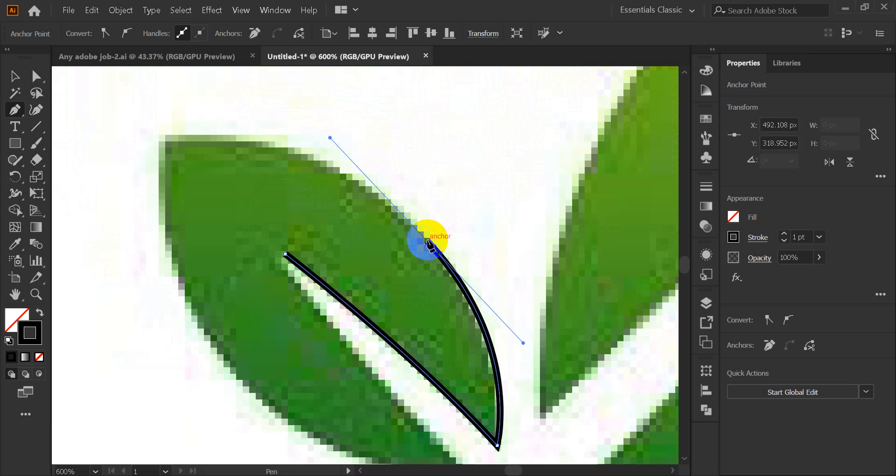
scroll(163, 143, "down", 1)
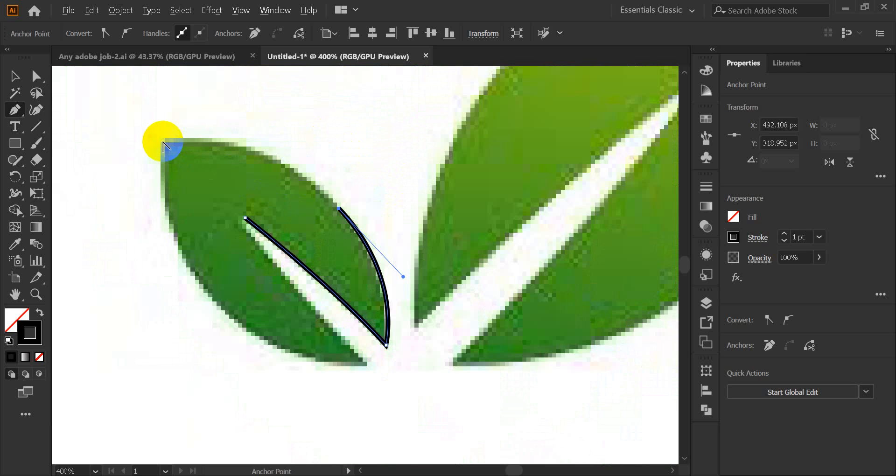
mouse_move(164, 141)
left_mouse_down()
mouse_move(36, 154)
mouse_move(170, 155)
mouse_move(133, 160)
mouse_move(137, 148)
left_mouse_up()
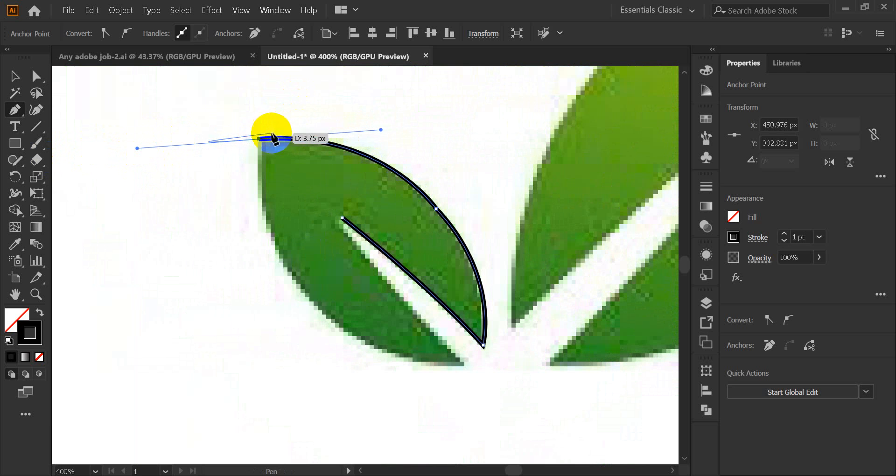
Step: Trace the small leaf's lower edge with a curve about 71 px long, remove its outgoing handle, and close the path at the vein's upper tip
scroll(289, 139, "down", 1)
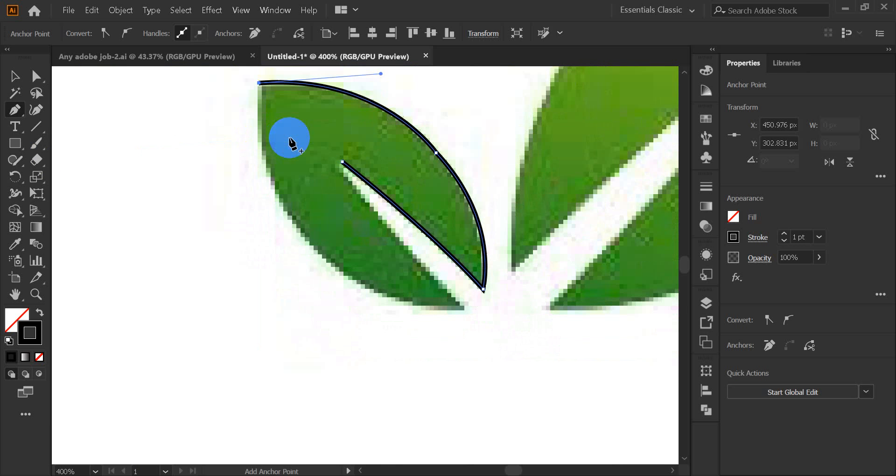
scroll(385, 293, "down", 1)
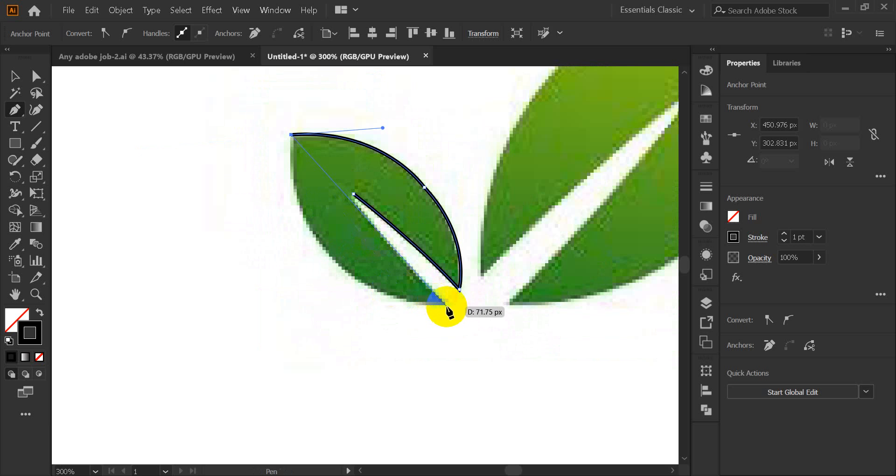
left_click_drag(445, 305, 614, 309)
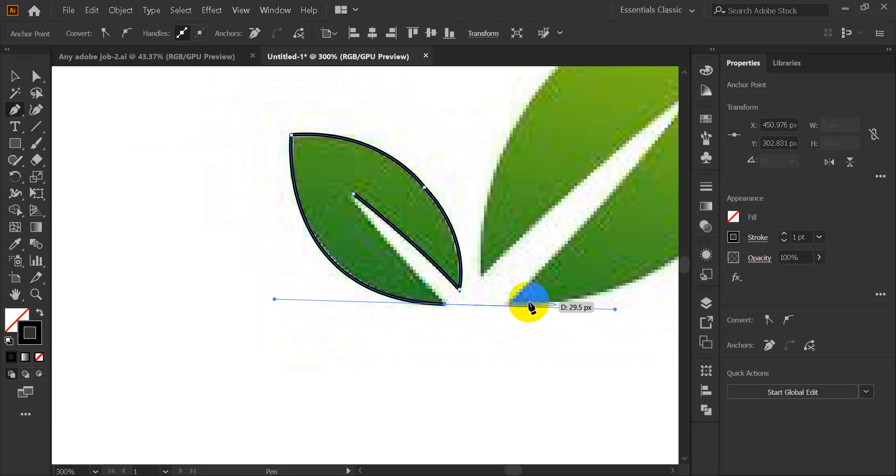
left_click(445, 303)
left_click_drag(363, 205, 359, 187)
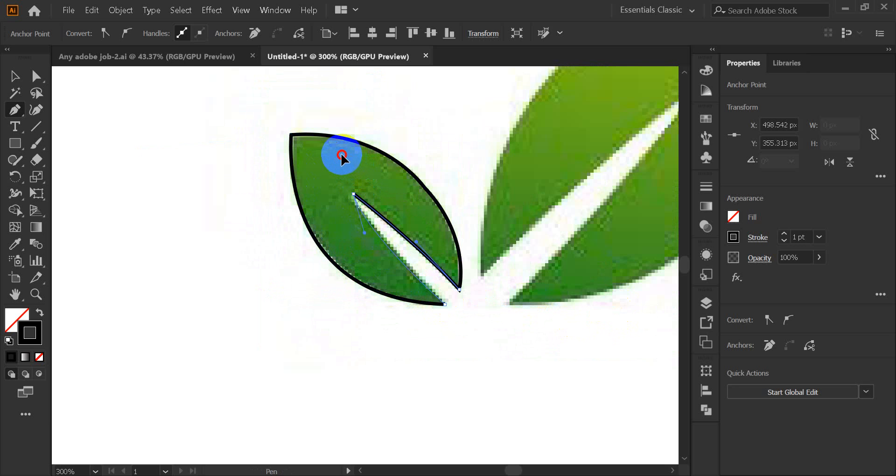
left_click_drag(342, 157, 334, 152)
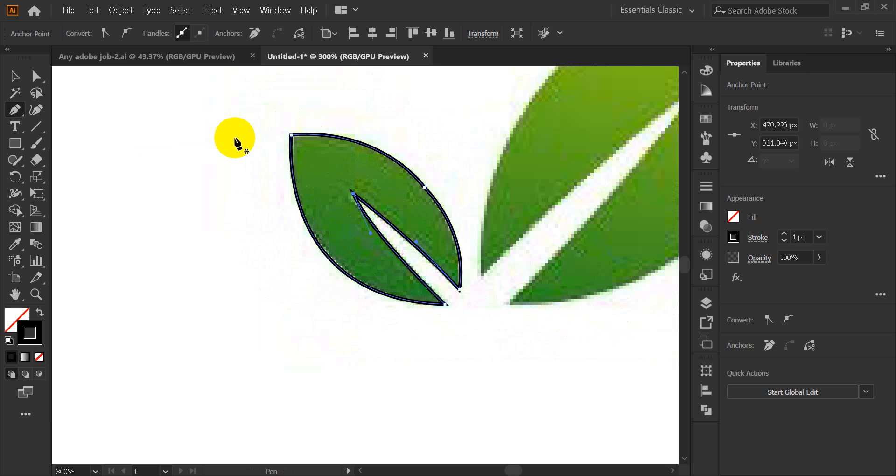
Step: Leave the finished small-leaf path by selecting the placed image, and activate the Pen tool for tracing the large leaf
left_click(18, 77)
left_click(556, 292)
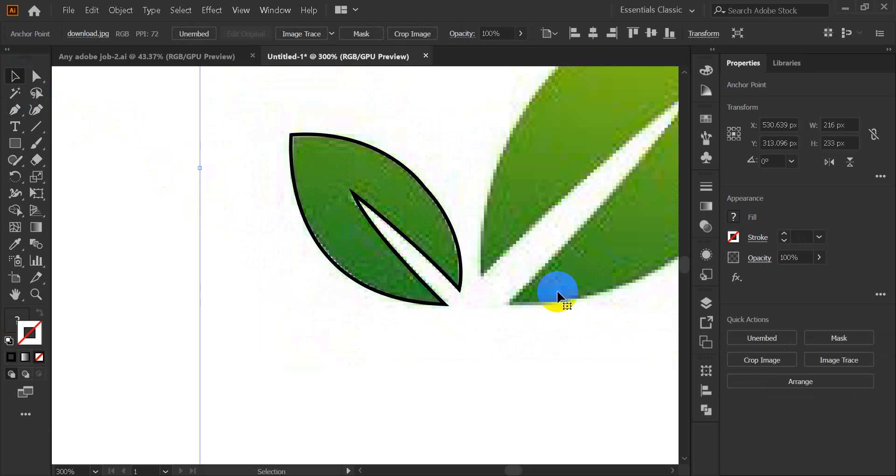
left_click_drag(556, 292, 280, 387)
left_click(15, 110)
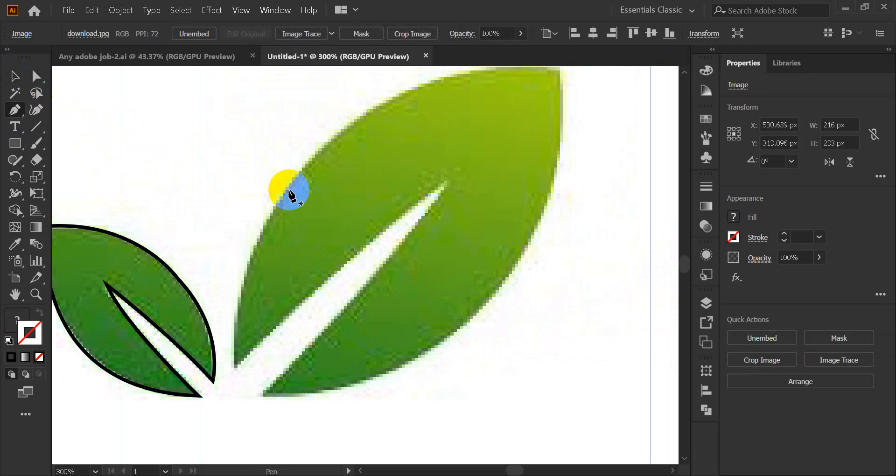
key("backslash")
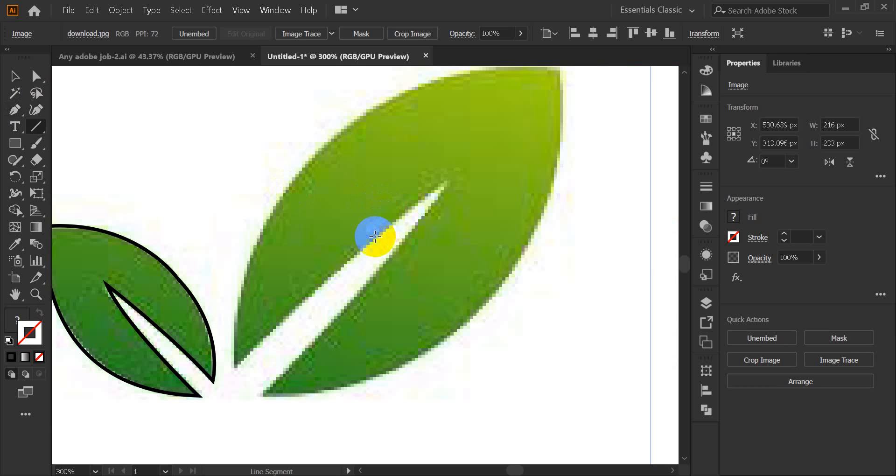
scroll(375, 236, "down", 3, "alt")
scroll(386, 227, "up", 3, "alt")
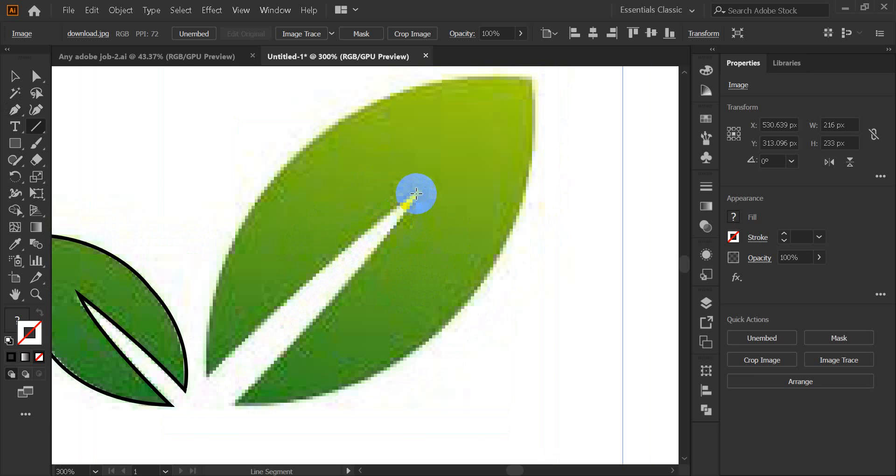
left_click(234, 401)
left_click(472, 287)
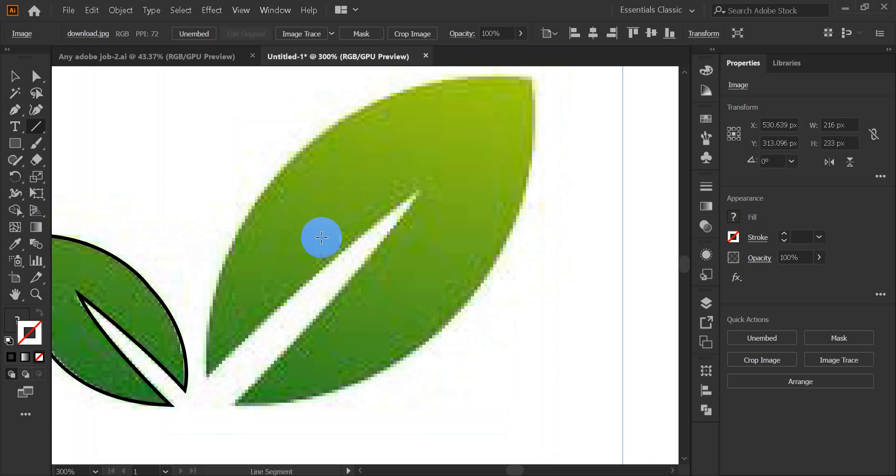
Step: Trace the lower edge of the large leaf's white vein with a curve from its upper tip, and remove the end anchor's outgoing handle
left_click(15, 110)
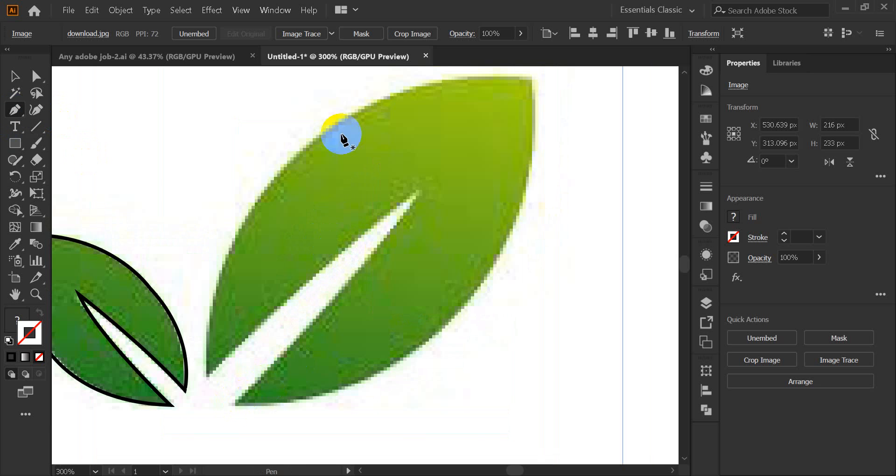
left_click(417, 191)
left_click_drag(232, 405, 114, 424)
left_click(234, 316)
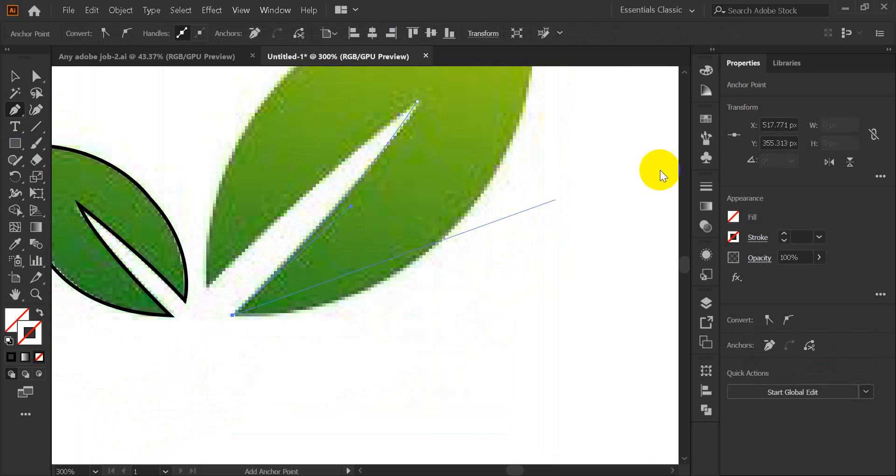
Step: Give the large leaf's new vein path a red stroke from the swatches
left_click(706, 119)
left_click(570, 156)
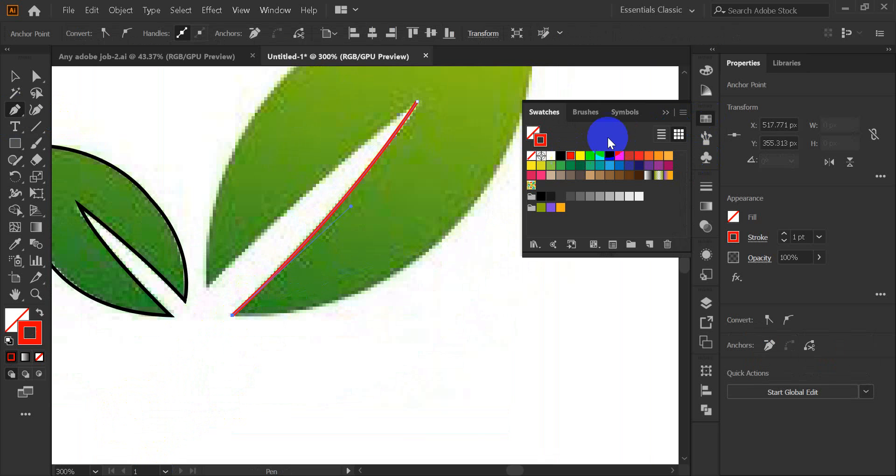
left_click(668, 113)
Step: Trace the lower half of the large leaf's right edge with a curve about 85 px long, and remove the end anchor's outgoing handle
scroll(523, 252, "up", 2)
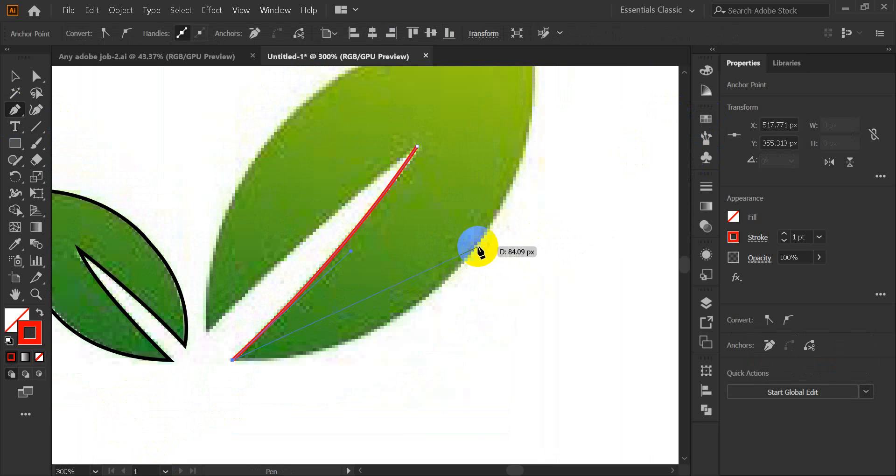
left_click_drag(480, 241, 583, 103)
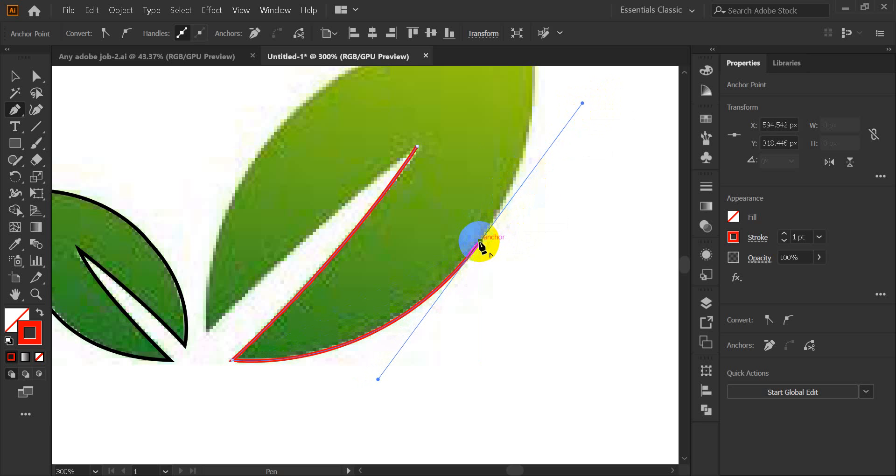
left_click_drag(481, 242, 502, 148)
scroll(472, 194, "down", 2)
left_click_drag(503, 147, 491, 90)
mouse_move(504, 149)
left_mouse_down()
mouse_move(524, 164)
mouse_move(510, 156)
left_mouse_up()
key("ctrl+z")
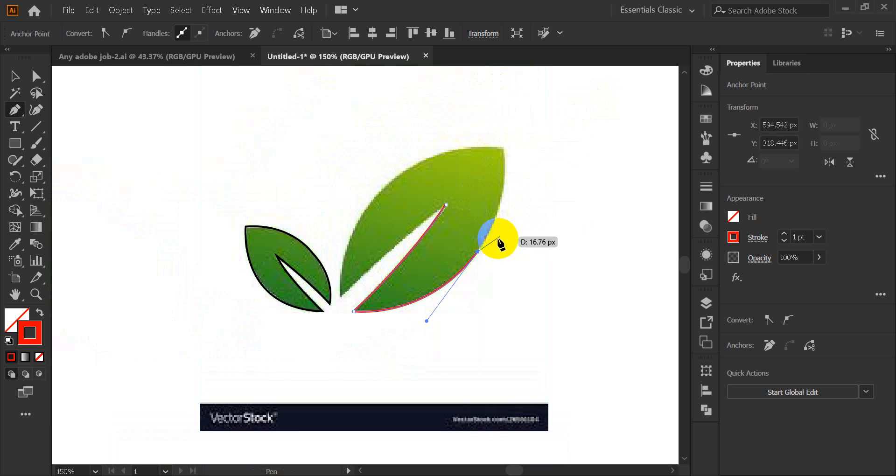
Step: Continue the large leaf's right edge with a curve about 66 px long to the upper tip, and remove the tip anchor's outgoing handle
mouse_move(498, 240)
left_mouse_down()
mouse_move(480, 254)
mouse_move(505, 154)
mouse_move(496, 96)
left_mouse_up()
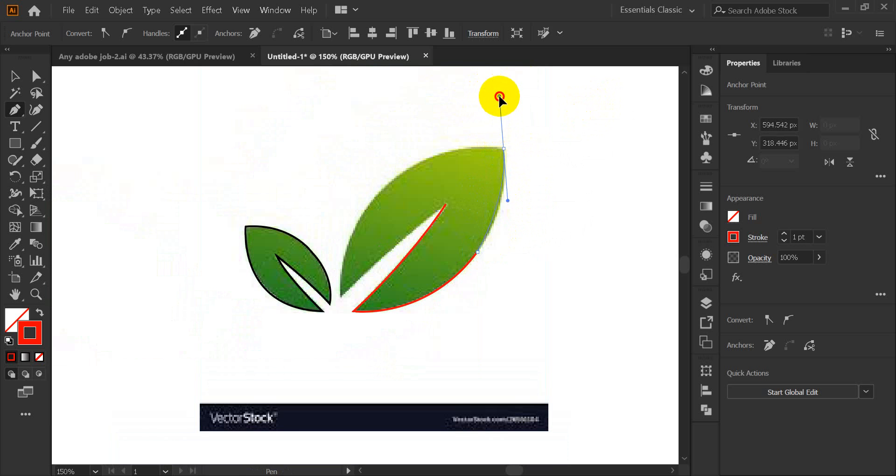
left_click(480, 249)
left_click_drag(504, 149, 502, 77)
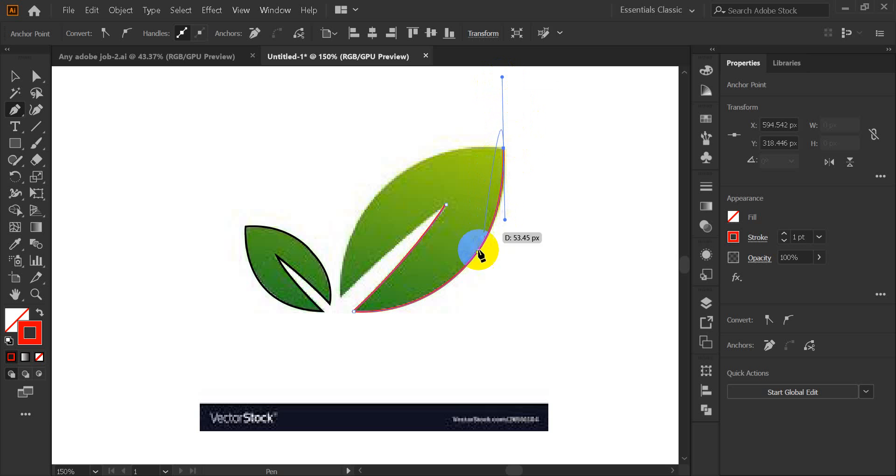
left_click(503, 149)
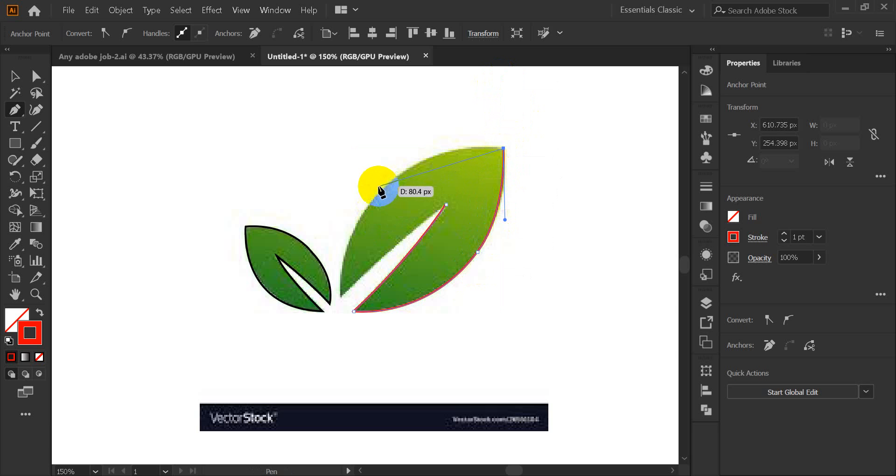
scroll(378, 187, "up", 3)
scroll(405, 188, "down", 2)
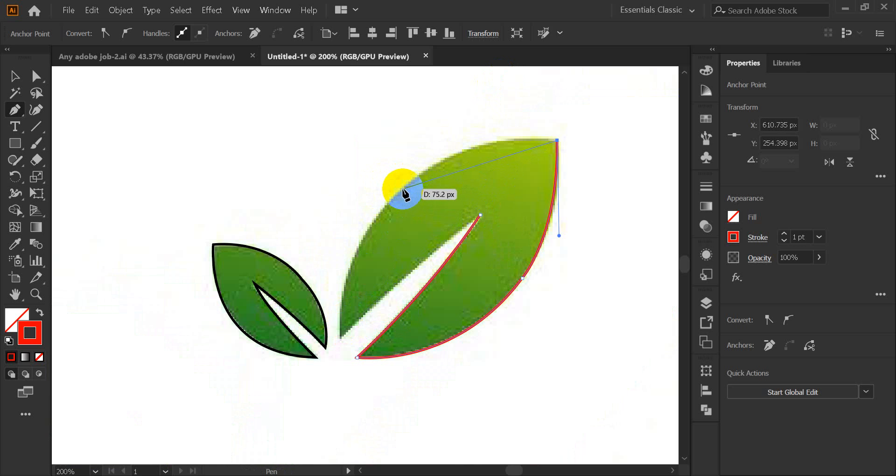
left_click_drag(396, 187, 302, 251)
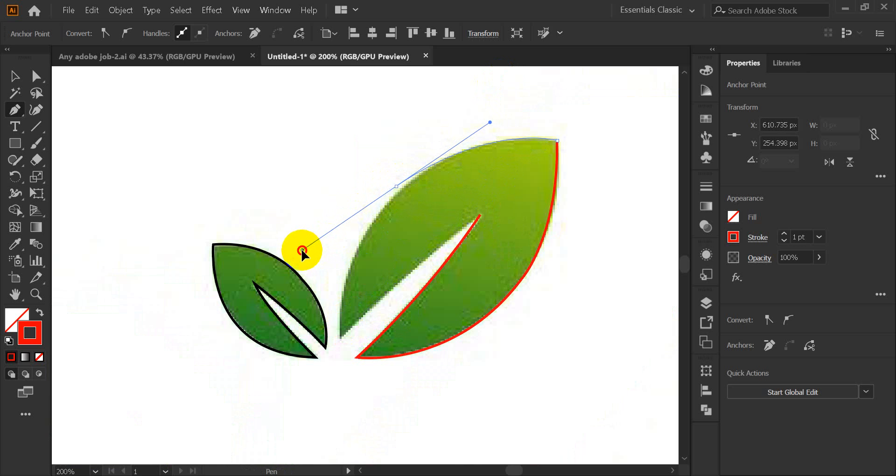
left_click(396, 186)
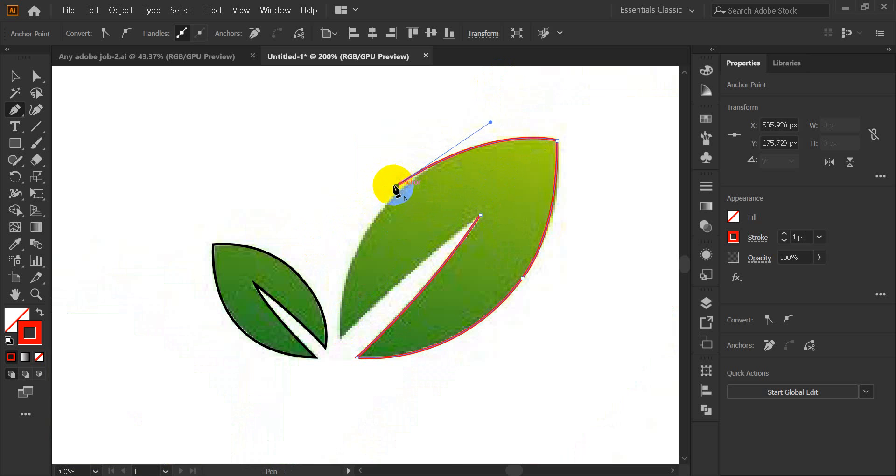
left_click_drag(342, 337, 347, 428)
left_click(396, 187)
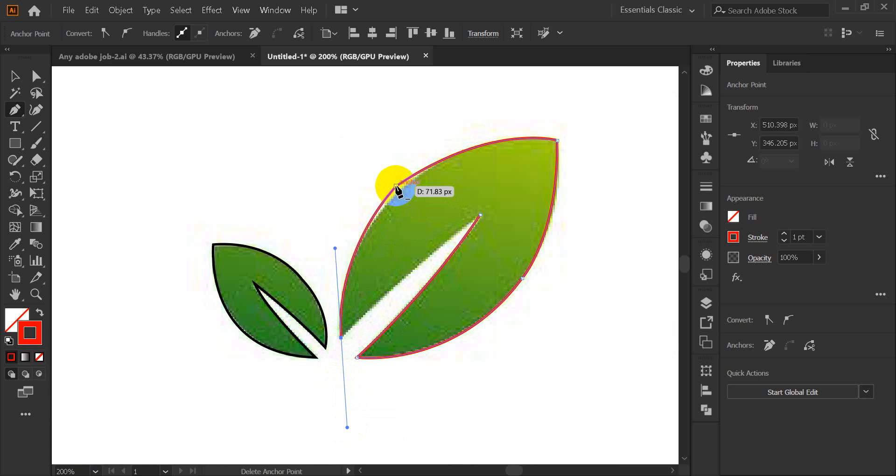
key("ctrl")
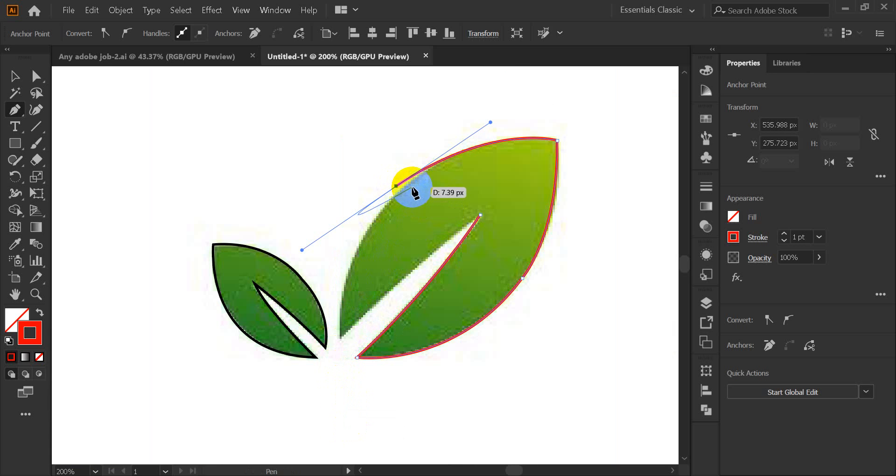
key("ctrl+z")
Step: Trace the large leaf's upper-left edge with curves about 77 px and 74 px long, and close the path with a curve to the vein's upper tip
left_click_drag(401, 190, 329, 256)
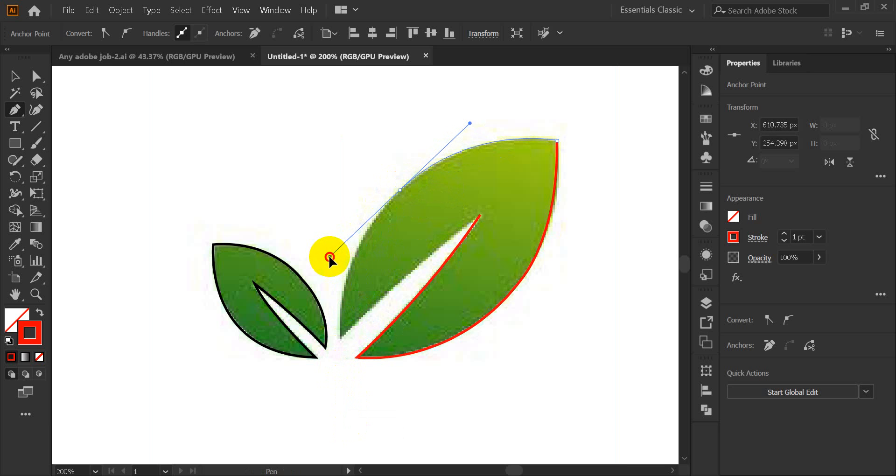
left_click_drag(400, 191, 344, 338)
scroll(342, 337, "down", 2)
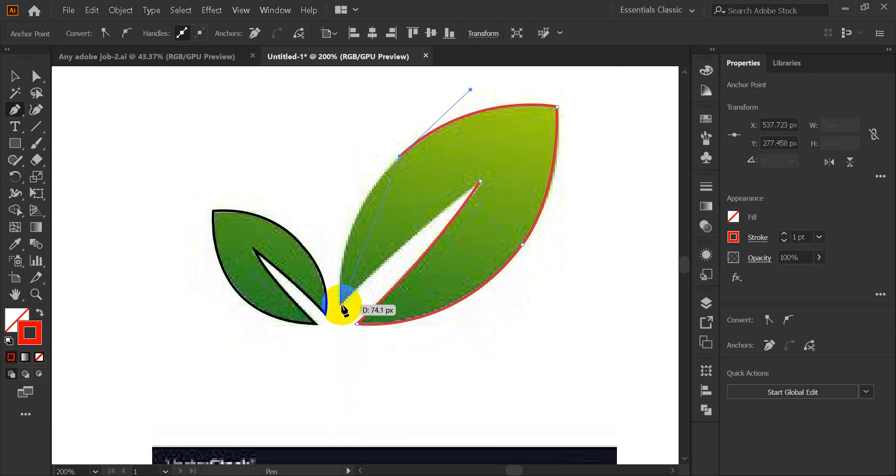
left_click_drag(341, 304, 346, 395)
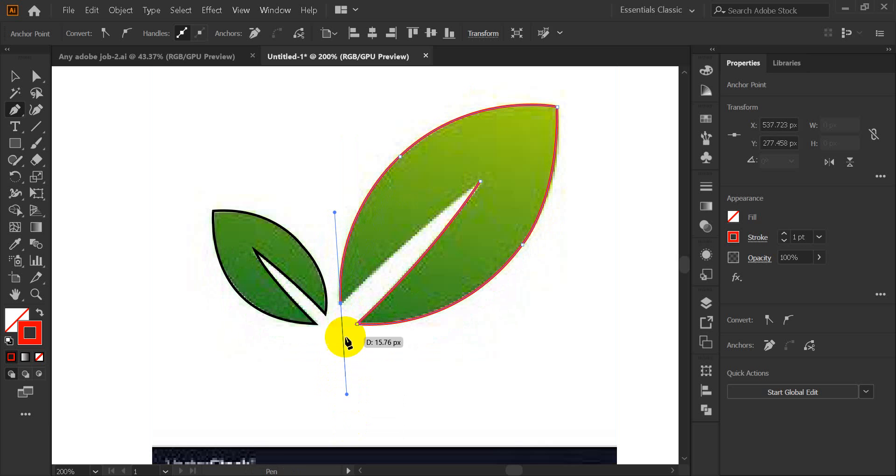
left_click(341, 304)
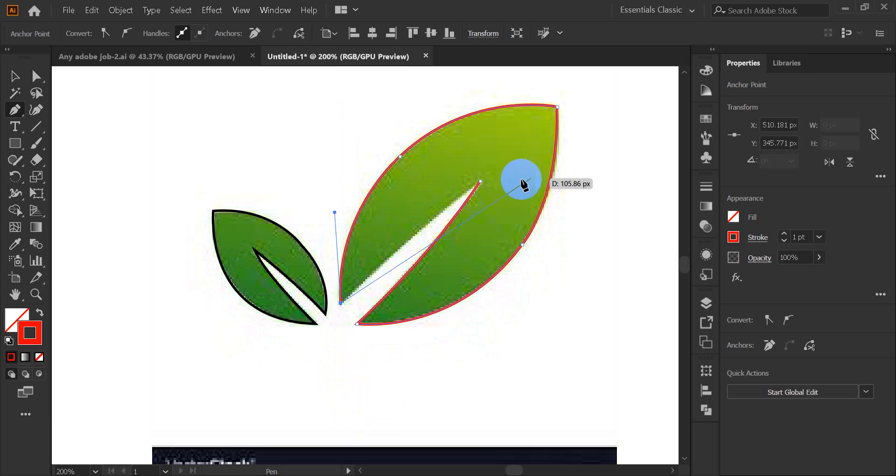
left_click(480, 181)
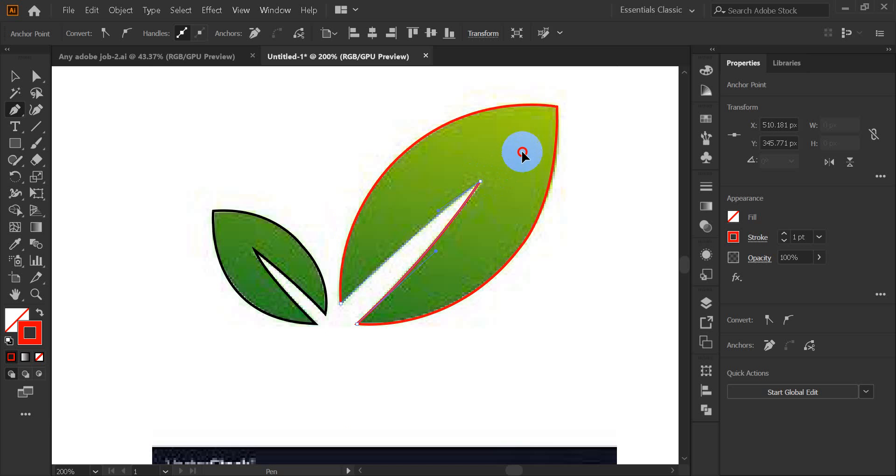
left_click(543, 137, "ctrl")
Step: Deselect the large-leaf path and move the placed image about 177 px to the right, away from the traced outlines
left_click(15, 76)
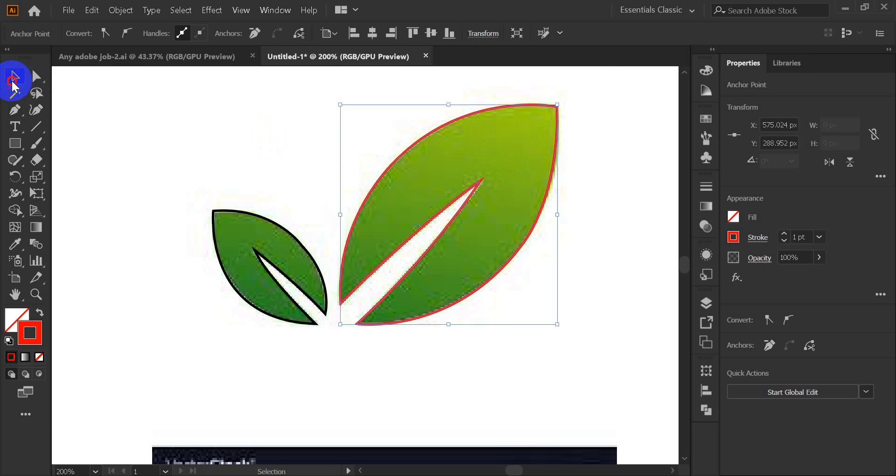
left_click(132, 167)
left_click_drag(156, 260, 537, 258)
scroll(479, 270, "down", 1)
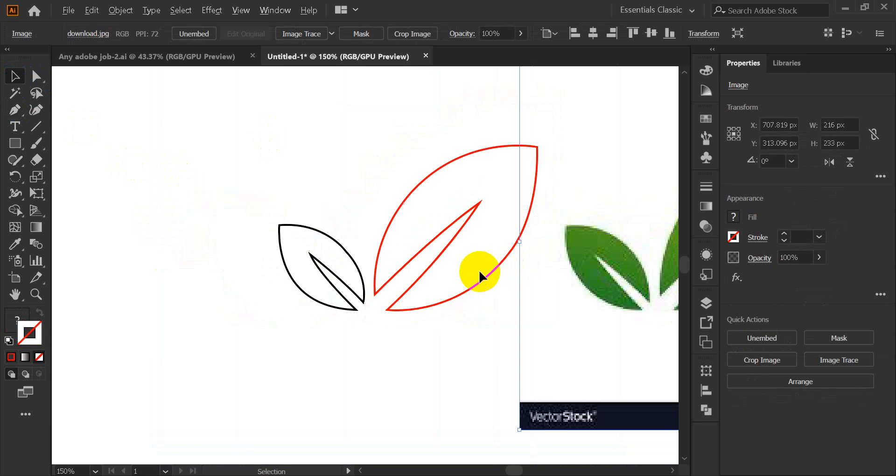
Step: Swap the small leaf's fill and stroke to give it a solid black fill and no stroke, and deselect it
left_click_drag(287, 197, 409, 304)
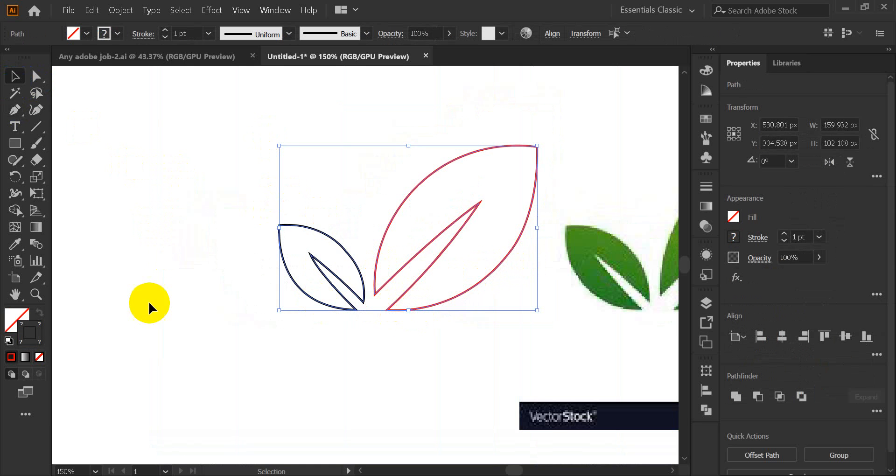
left_click(54, 309)
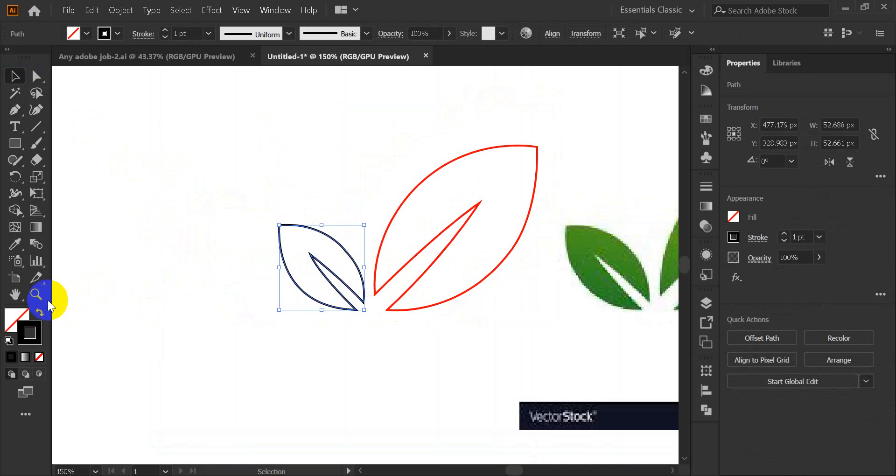
left_click(40, 313)
left_click(150, 275)
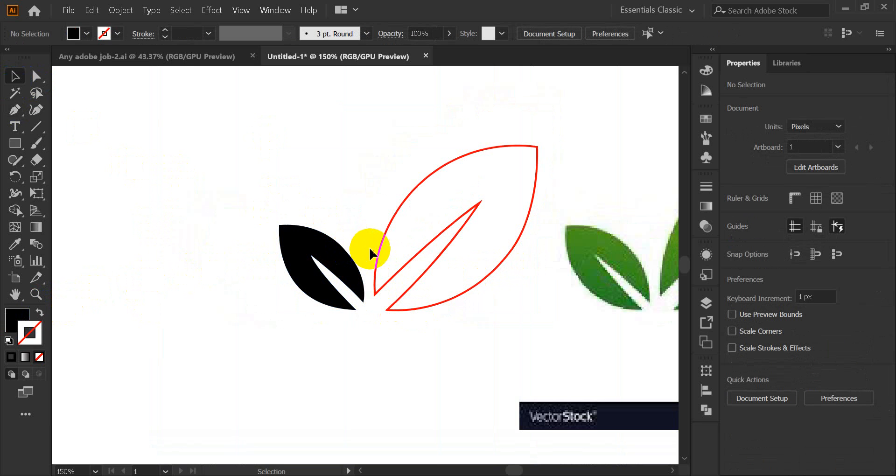
Step: Swap the large leaf's fill and stroke to give it a solid red fill and no stroke, and deselect it
left_click(380, 255)
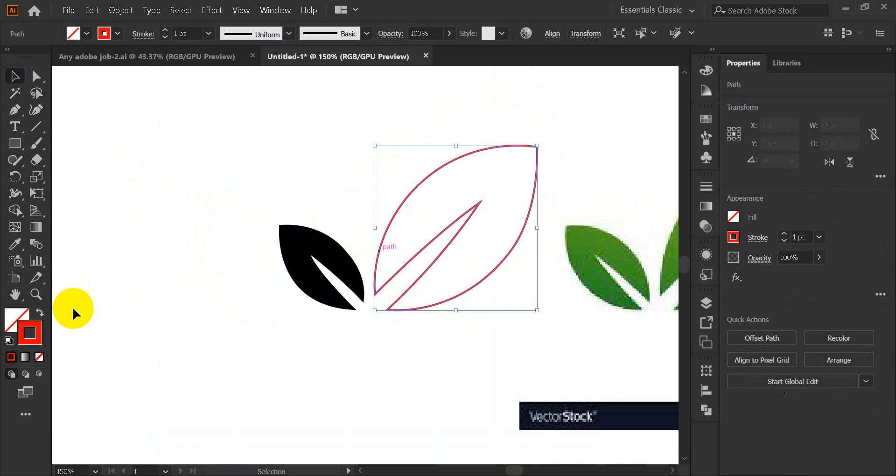
left_click(40, 313)
left_click(135, 278)
left_click(16, 319)
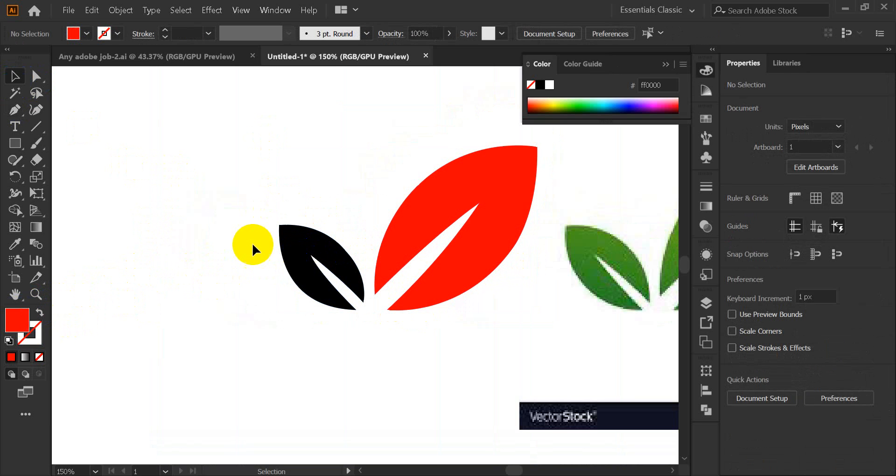
Step: Fill both leaves with the bright green swatch, darken that green in the Color Picker, and deselect the leaves
left_click_drag(415, 283, 480, 270)
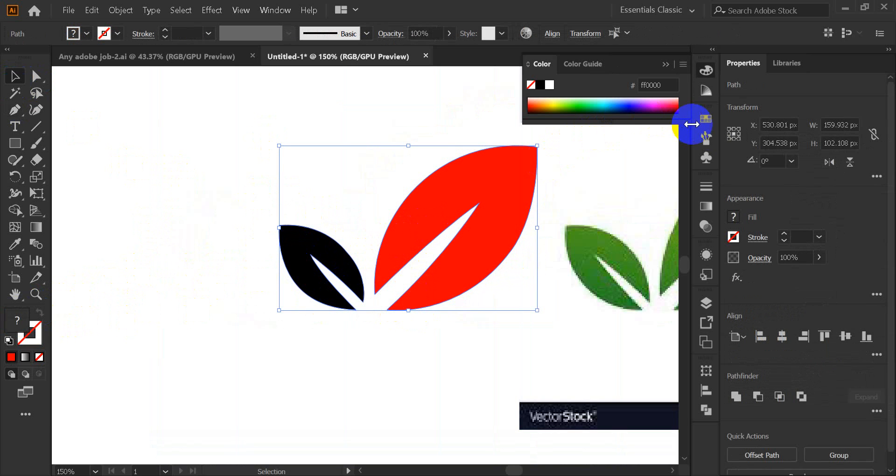
left_click(708, 128)
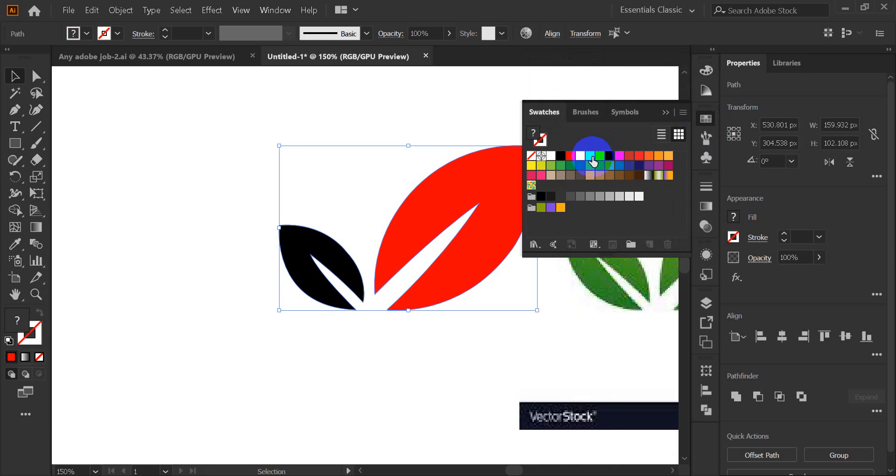
left_click(590, 156)
left_click(16, 326)
left_click(17, 326)
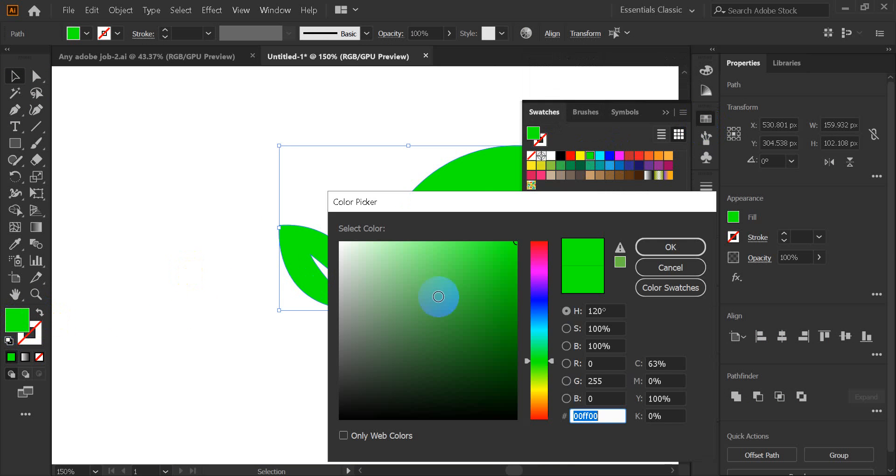
left_click(498, 311)
left_click(666, 251)
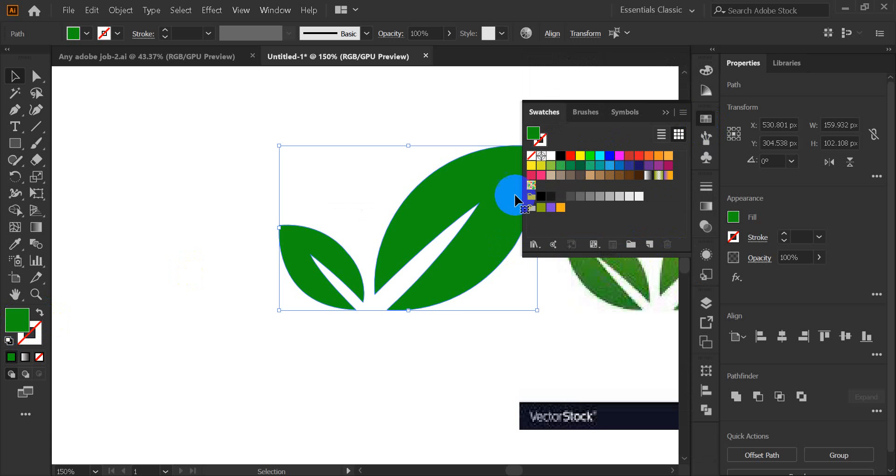
left_click(664, 114)
left_click(261, 213)
Step: Move the placed image about 37 px farther to the right, away from the green leaves
scroll(400, 240, "down", 4)
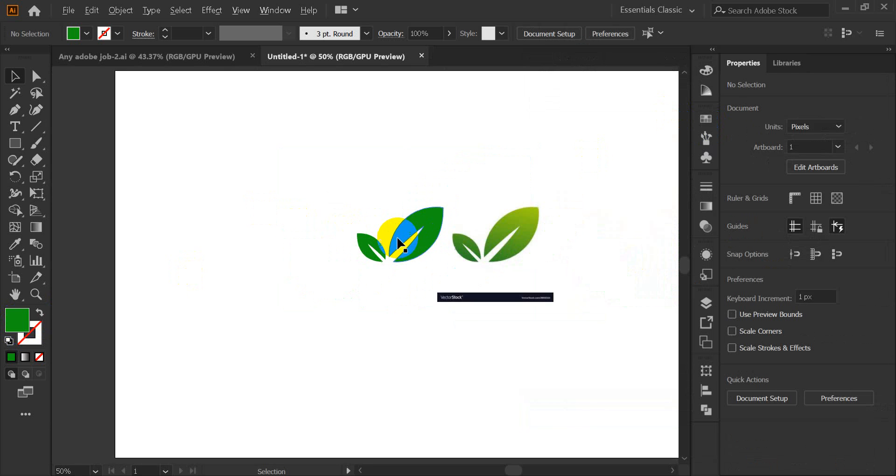
scroll(500, 249, "up", 4)
scroll(378, 262, "down", 3)
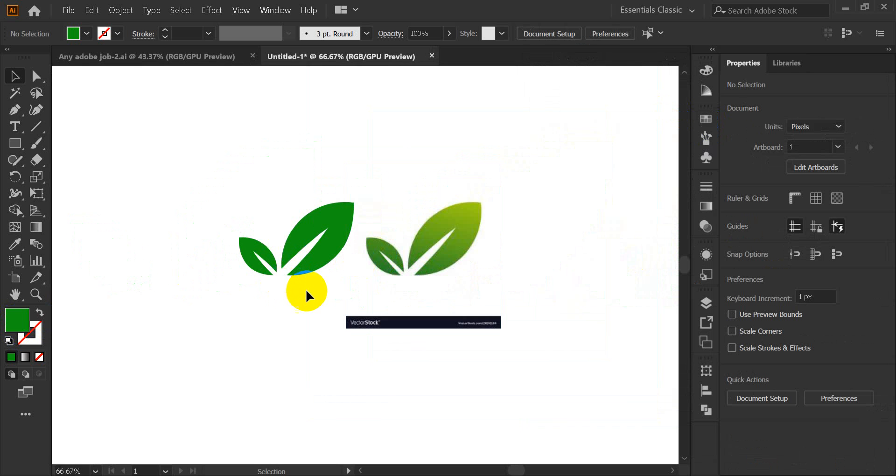
scroll(315, 290, "up", 1)
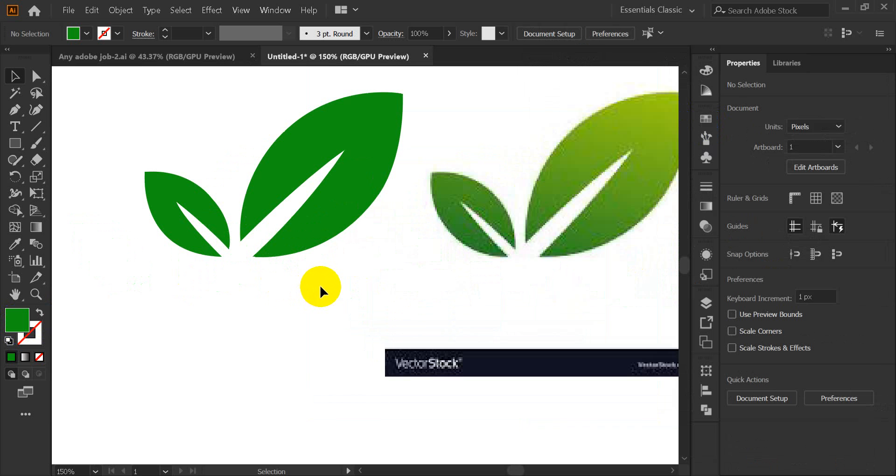
left_click(547, 224)
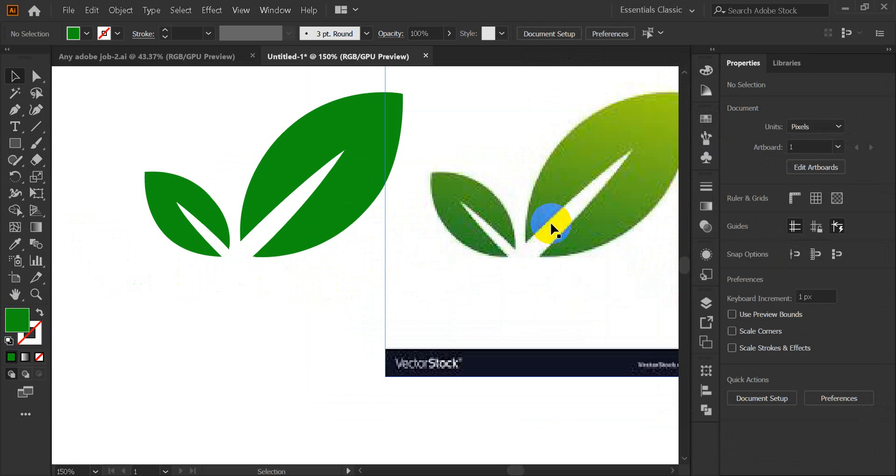
left_click_drag(552, 227, 469, 299)
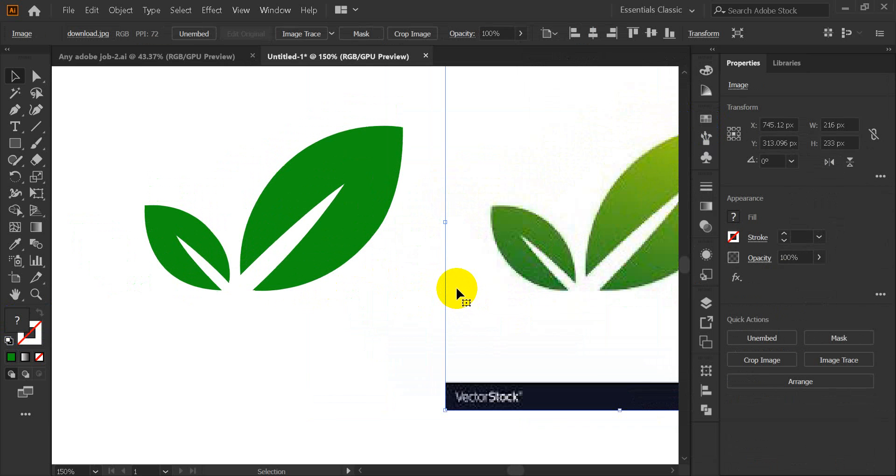
key("space")
left_click_drag(516, 300, 260, 314)
left_click(369, 288)
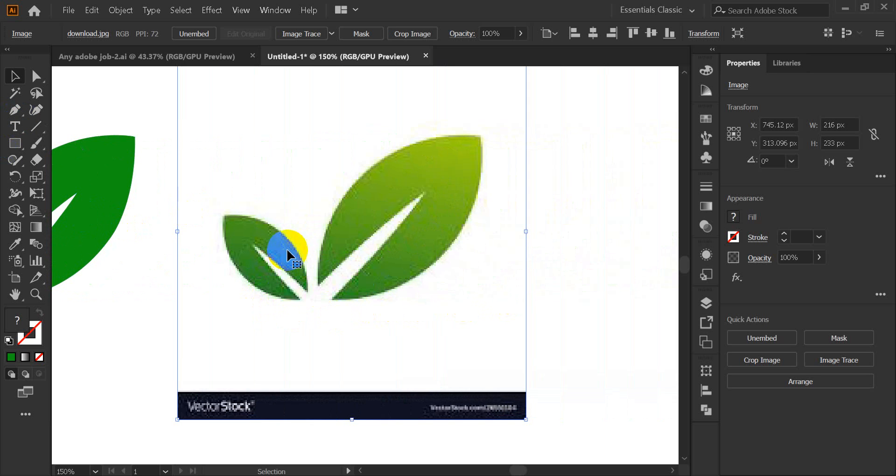
Step: Trace the image's large leaf with the Pen tool along the vein's lower edge, plus a curve about 81 px long up the right edge
left_click(11, 112)
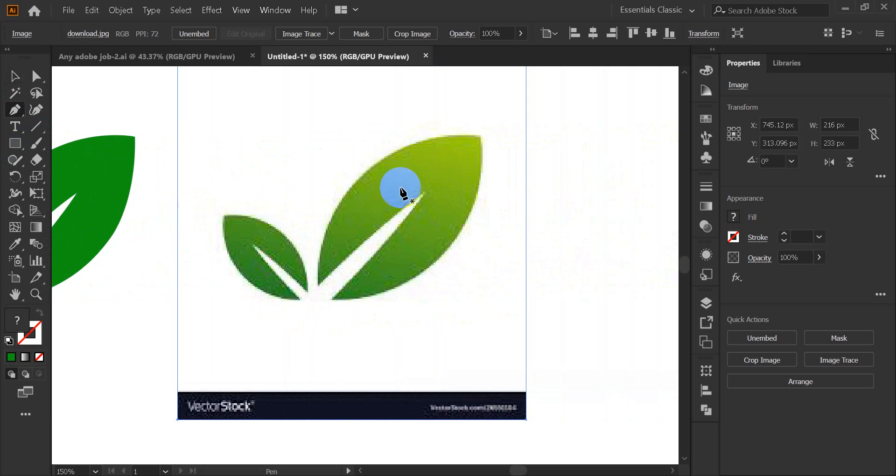
left_click(424, 191)
left_click_drag(333, 299, 263, 369)
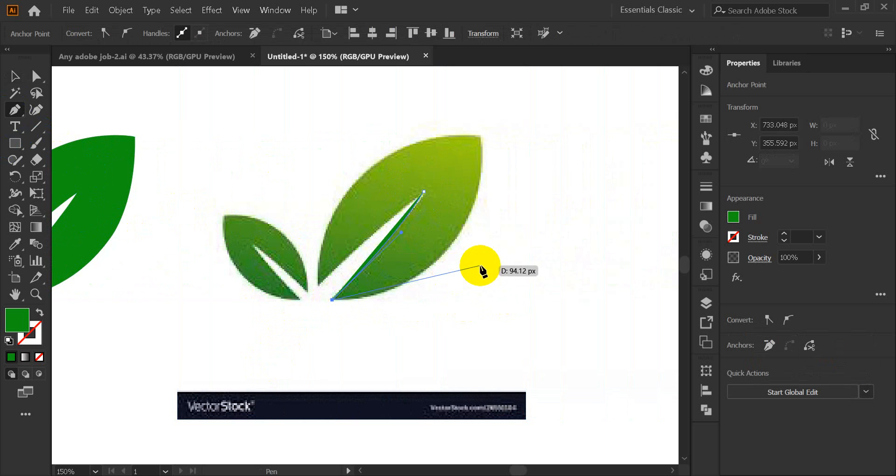
left_click_drag(449, 242, 494, 175)
left_click(449, 242)
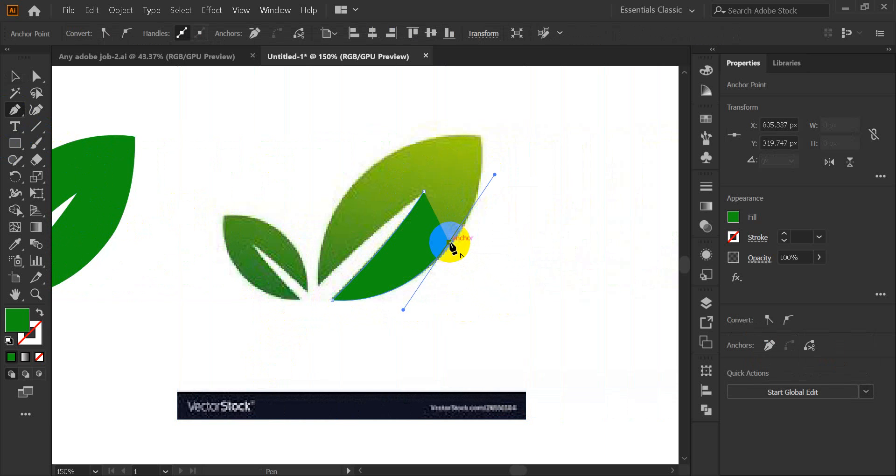
Step: Continue the leaf outline with curves about 69 px to the upper tip and 137 px to the base, and close it at the vein tip
left_click_drag(449, 242, 459, 92)
left_click_drag(480, 136, 481, 136)
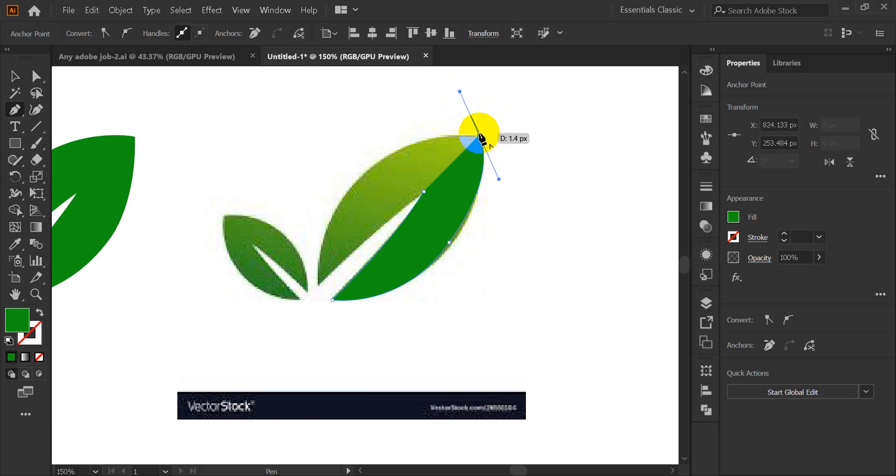
left_click(478, 137)
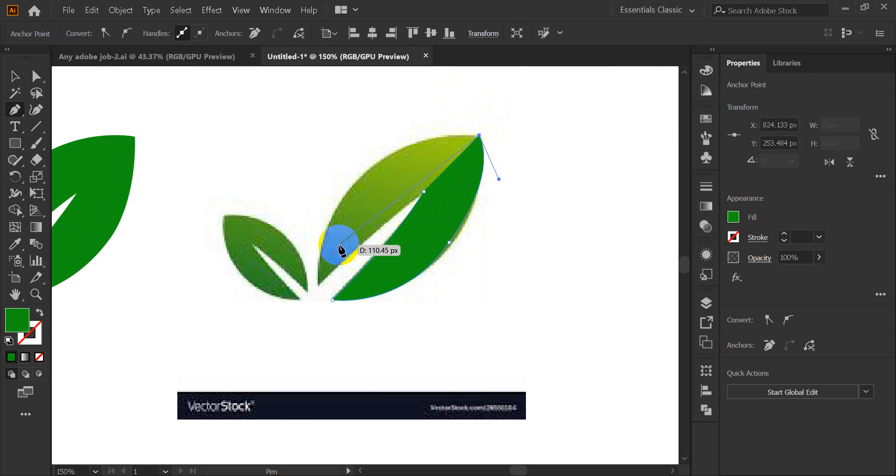
left_click_drag(318, 291, 309, 452)
left_click(318, 285)
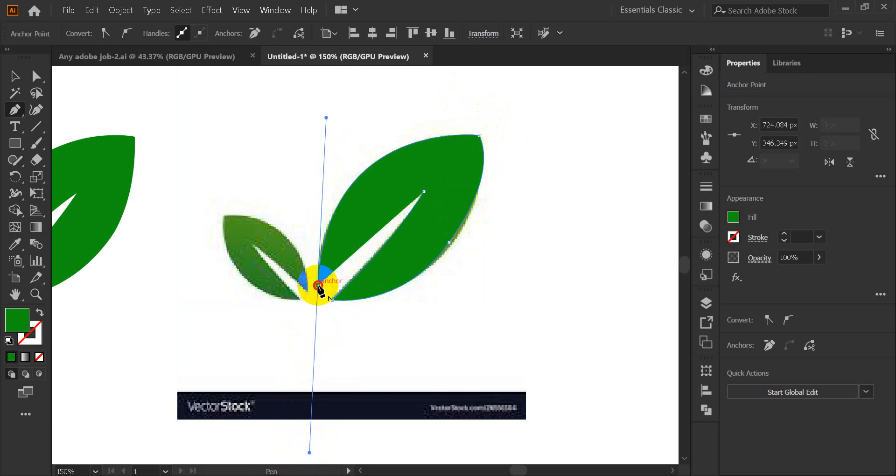
left_click_drag(420, 210, 425, 193)
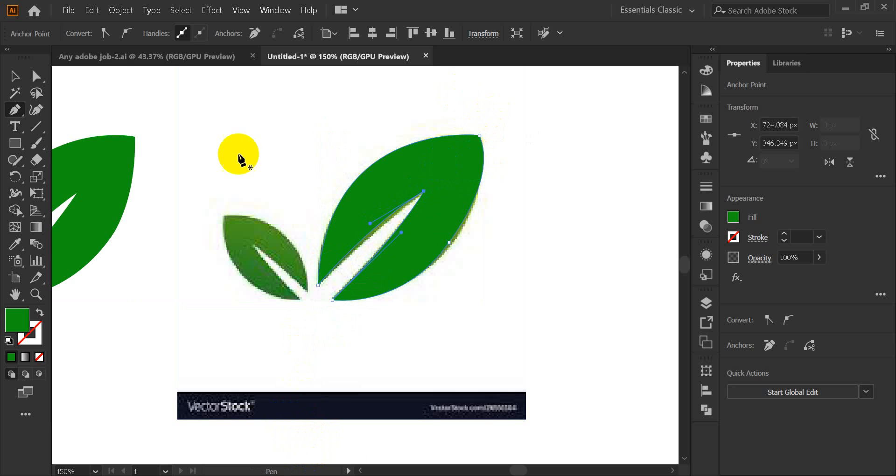
Step: Move the placed image about 234 px to the right, shift the newly traced leaf about 34 px to the left, and deselect it
left_click(15, 76)
left_click(320, 164)
left_click_drag(224, 303, 602, 250)
left_click_drag(440, 230, 387, 245)
scroll(406, 261, "up", 2)
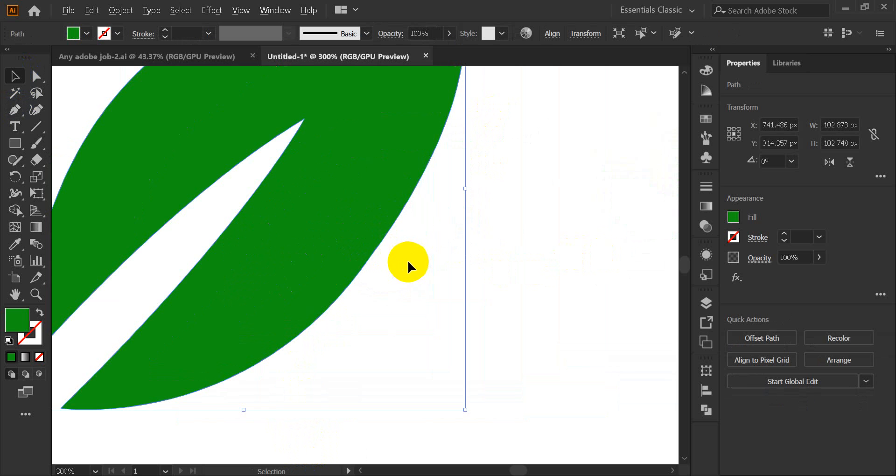
scroll(409, 260, "down", 1)
left_click(412, 260)
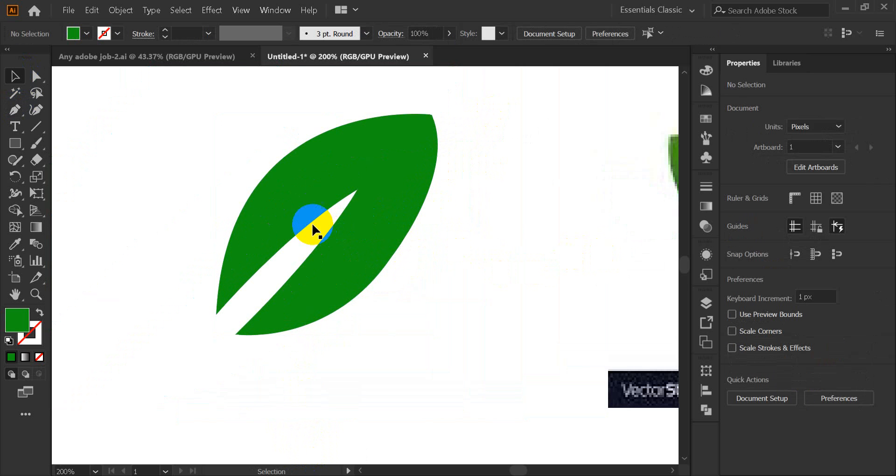
Step: Move the newly traced leaf about 99 px left and 23 px down, beside the first large leaf, and deselect it
left_click_drag(239, 211, 439, 228)
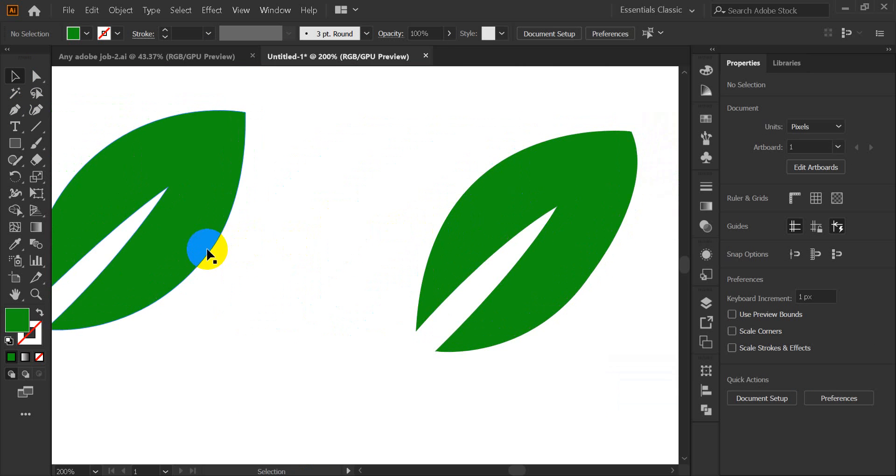
left_click_drag(502, 209, 288, 260)
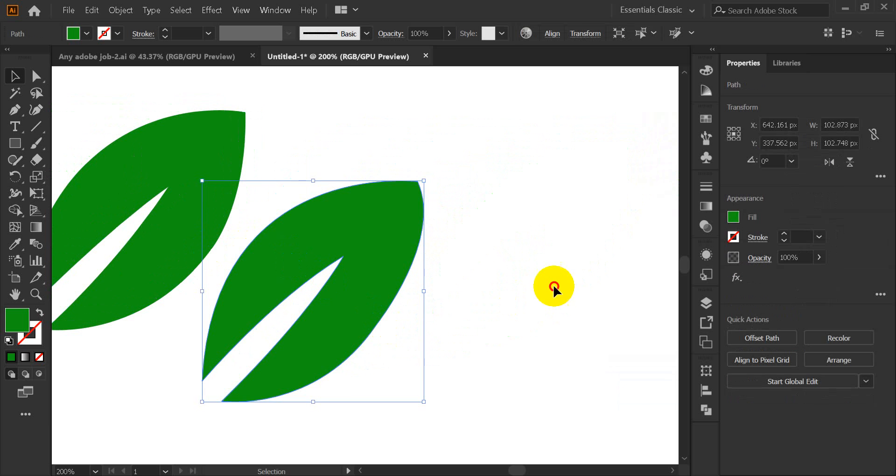
left_click(371, 337)
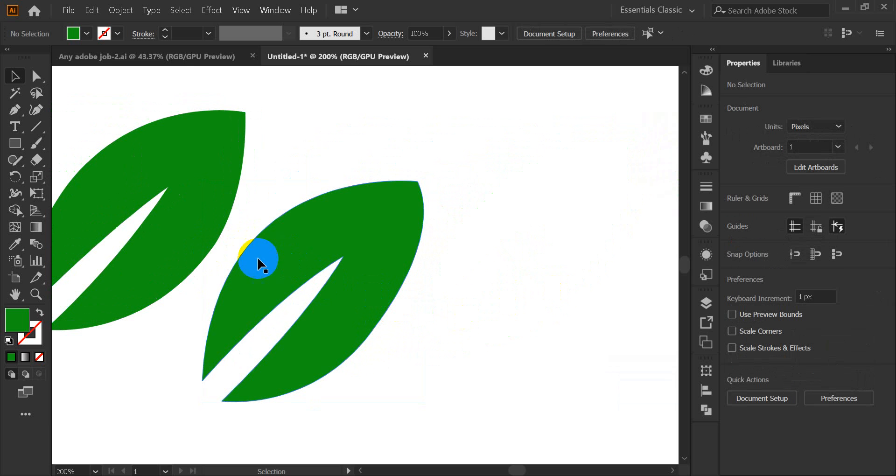
left_click(365, 262)
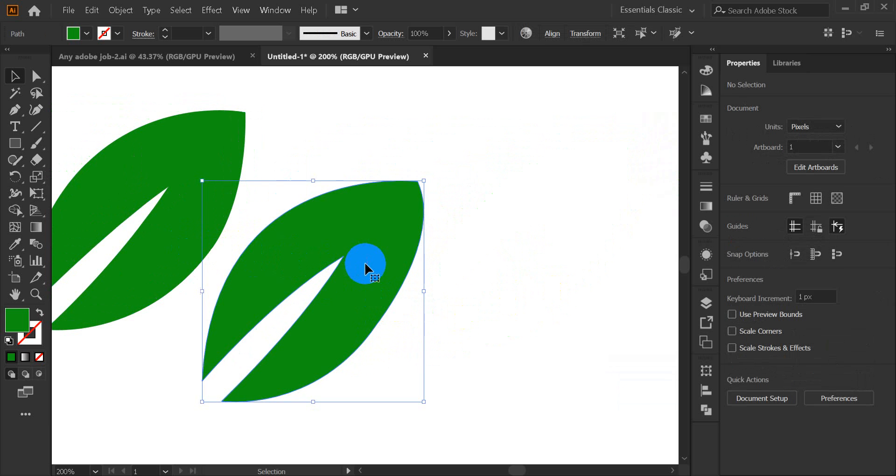
left_click(486, 253)
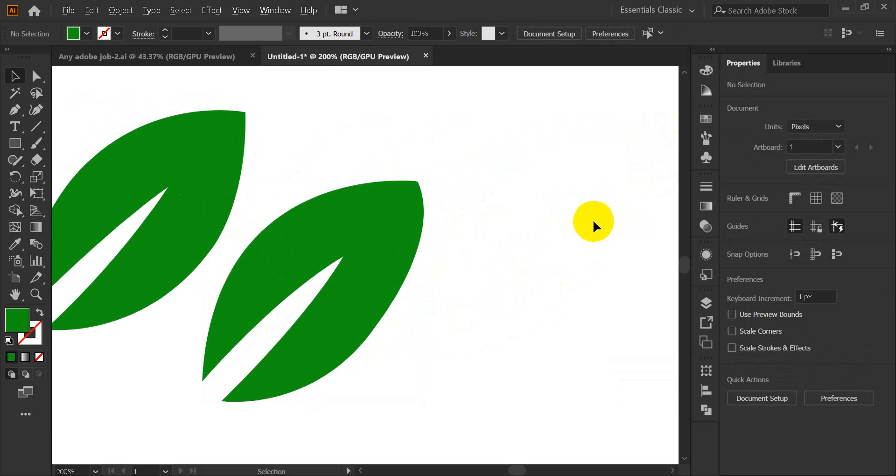
Step: Move the newly traced leaf another 19 px left and 18 px down, away from the first large leaf, and deselect it
scroll(593, 220, "down", 5)
scroll(563, 235, "up", 4)
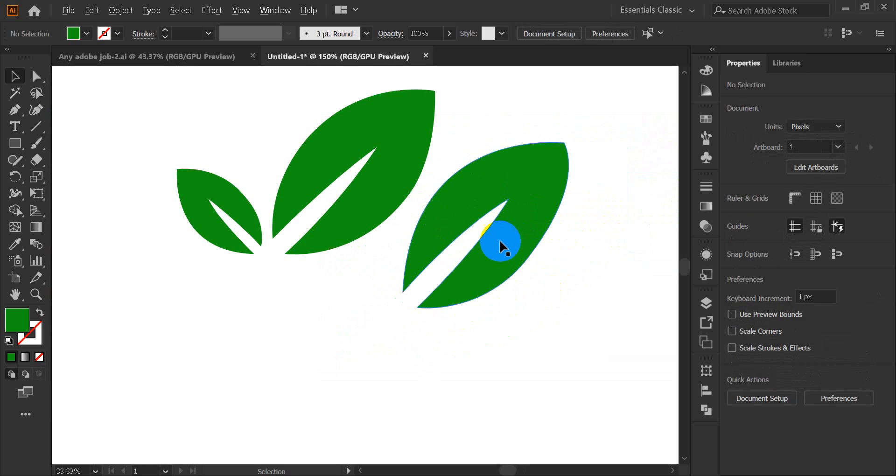
scroll(500, 246, "up", 2)
scroll(511, 242, "down", 1)
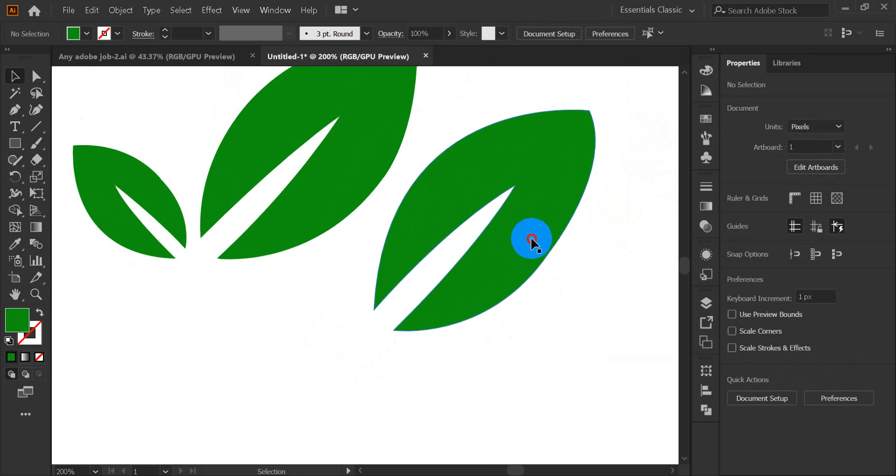
left_click_drag(530, 240, 357, 248)
scroll(568, 279, "down", 1)
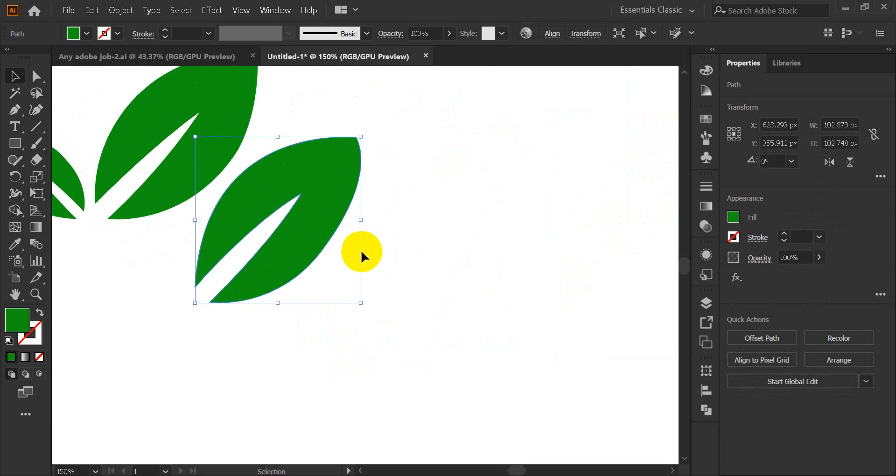
scroll(362, 262, "up", 1, "alt")
scroll(363, 261, "up", 1)
left_click(365, 268)
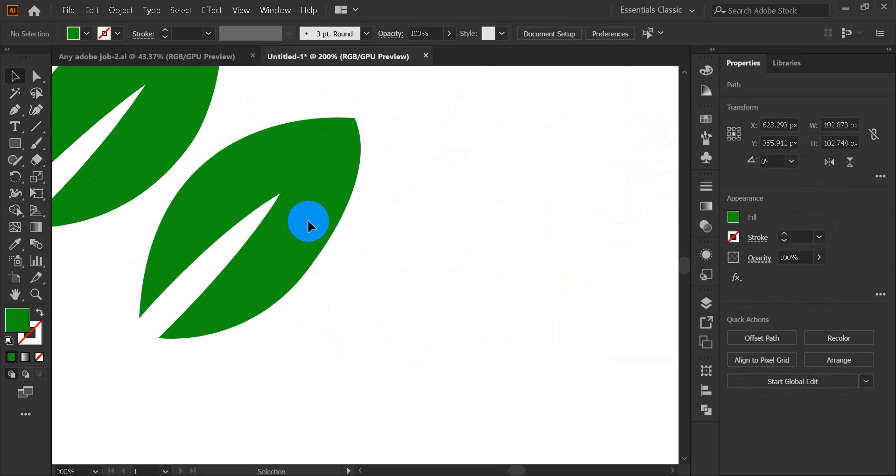
Step: Draw a filled patch about 27 px wide and 72 px high with the Pen tool along the leaf's right edge, starting at the upper tip
left_click(14, 113)
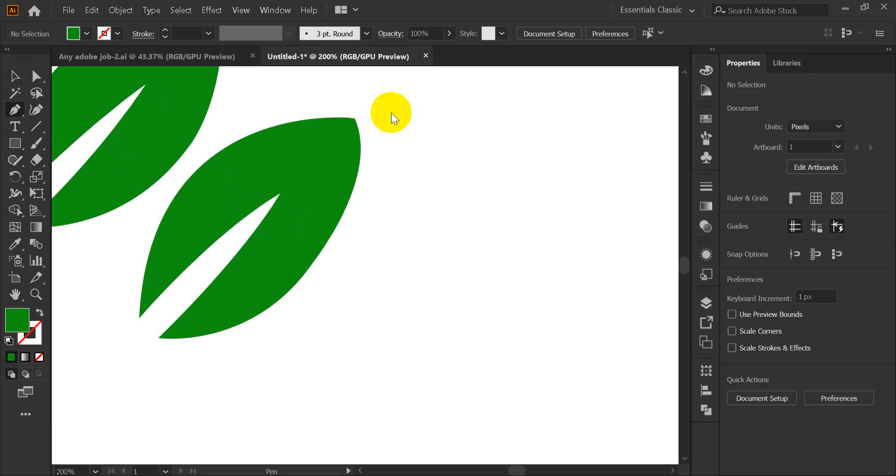
left_click(355, 118)
left_click_drag(305, 273, 220, 360)
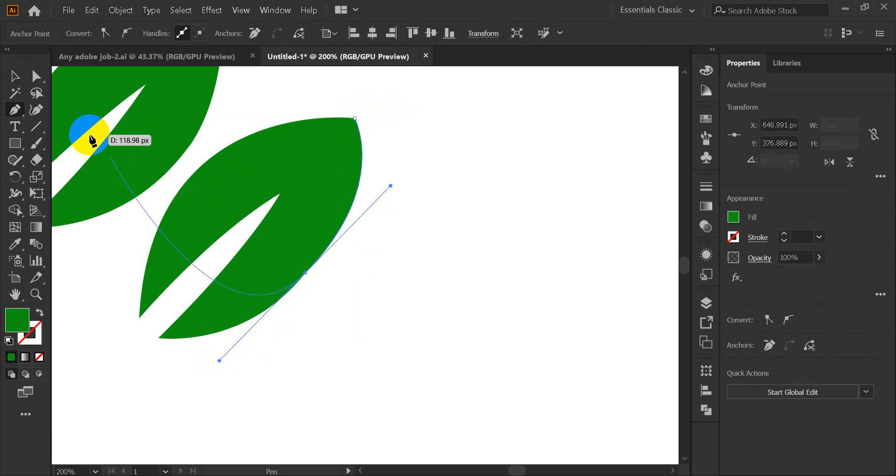
left_click(15, 77)
Step: Try moving the edge patch to the right, away from the leaf, and undo the move
left_click(355, 176)
left_click(346, 231)
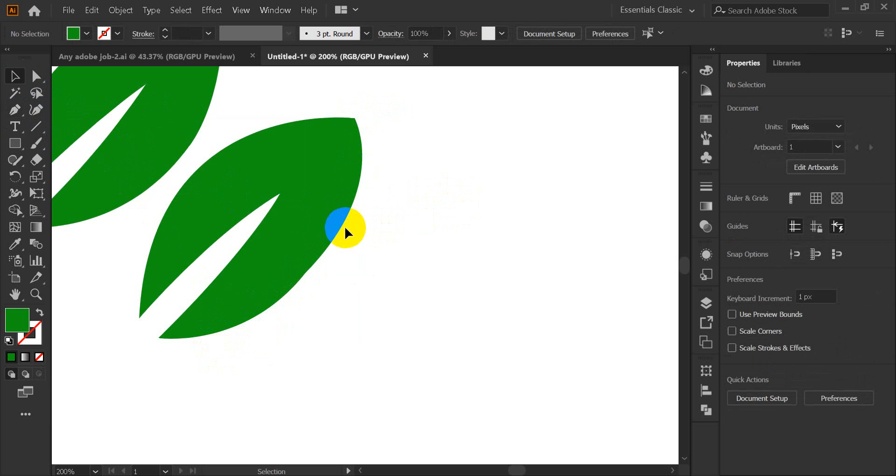
left_click_drag(337, 228, 447, 226)
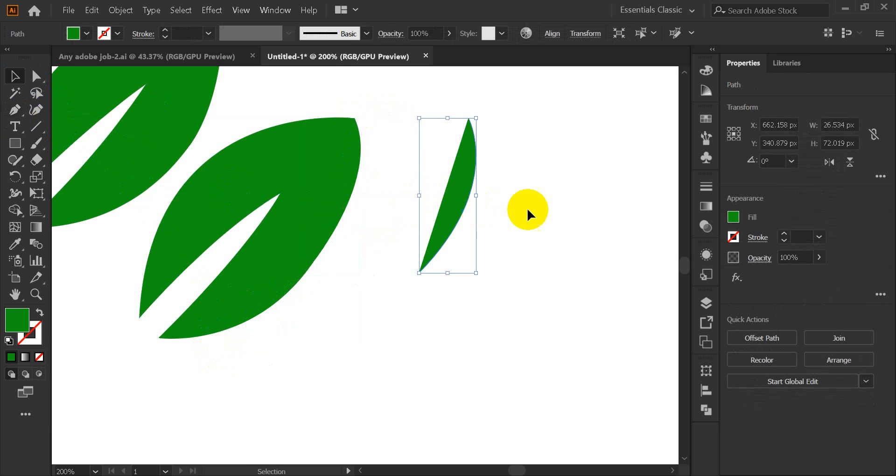
key("ctrl+z")
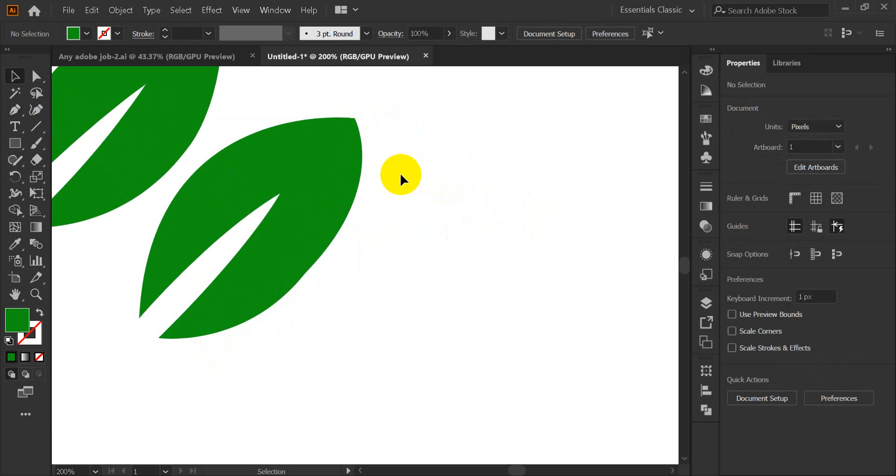
Step: Unite the leaf and the patch on its right edge into one shape with Pathfinder, and deselect it
left_click_drag(392, 174, 334, 225)
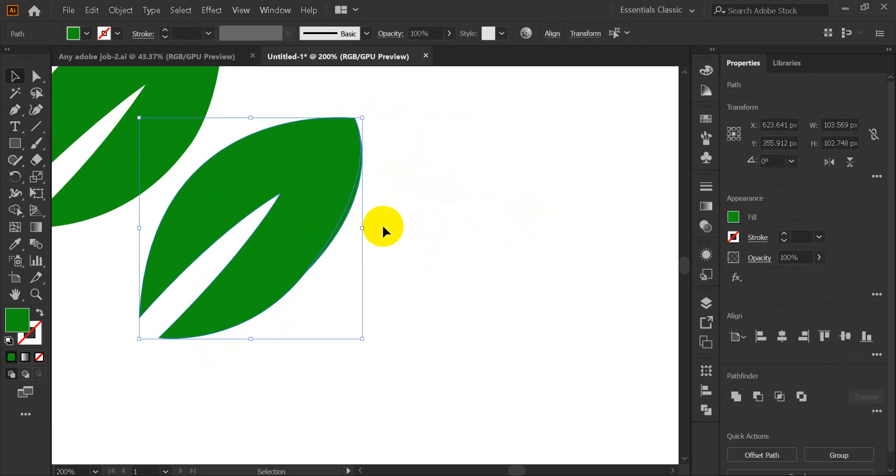
left_click(394, 194)
left_click_drag(377, 162, 326, 215)
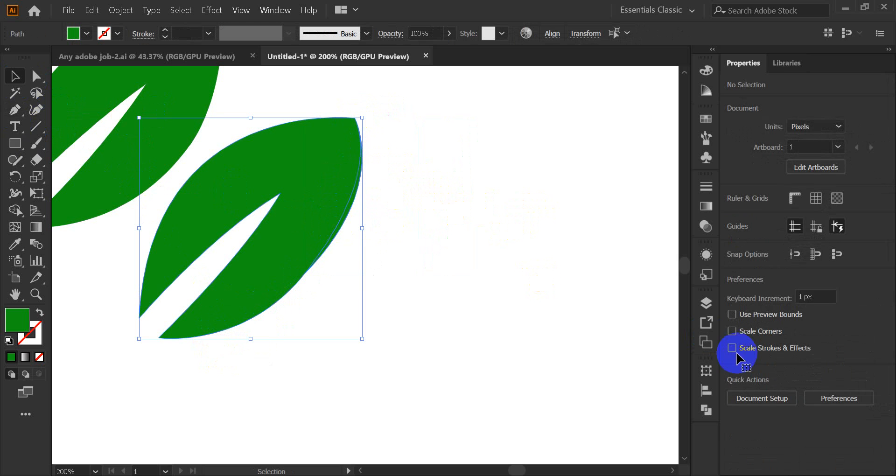
left_click(706, 410)
left_click(546, 405)
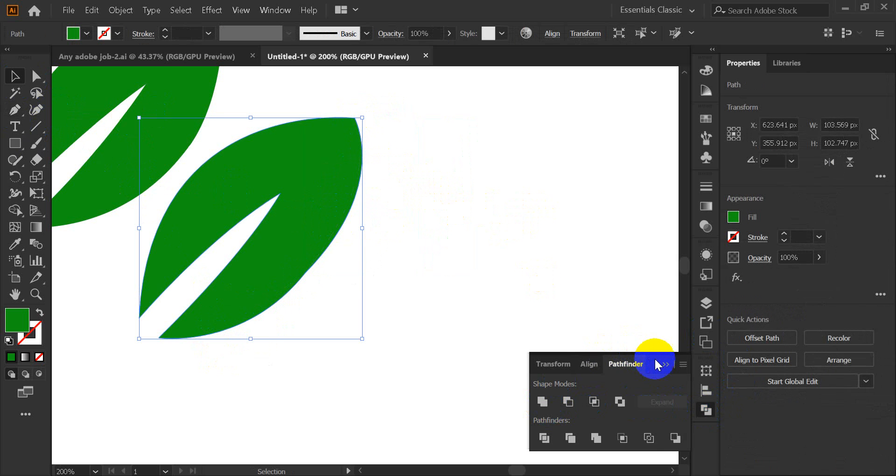
left_click(666, 364)
left_click(498, 274)
left_click(358, 191)
left_click(420, 202)
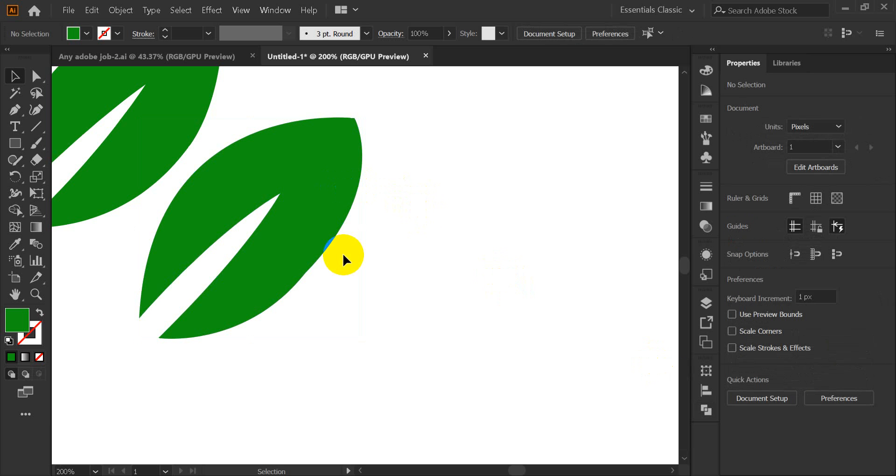
Step: Draw a second filled patch about 43 px wide and 51 px high over the uneven part of the leaf's lower-right edge, and deselect it
left_click(15, 110)
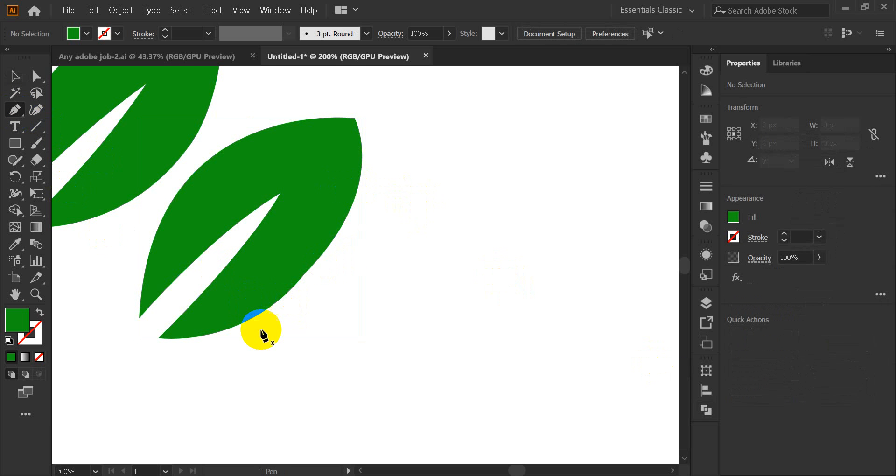
left_click(261, 317)
left_click(261, 312)
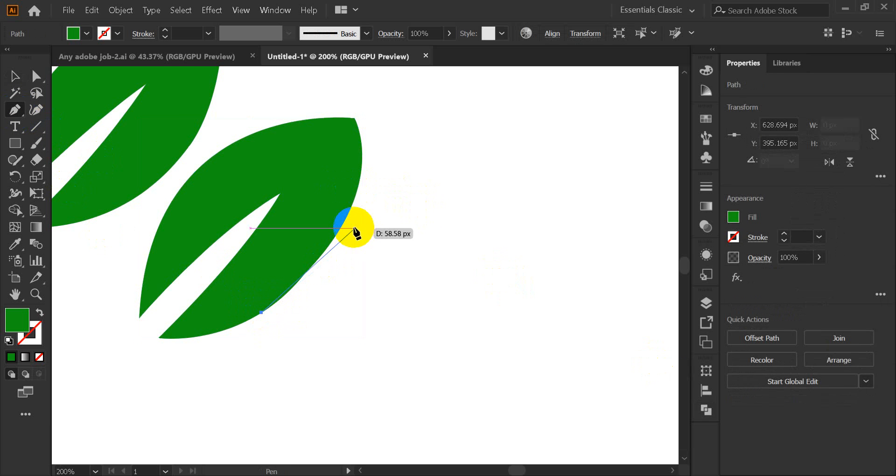
left_click_drag(354, 202, 373, 134)
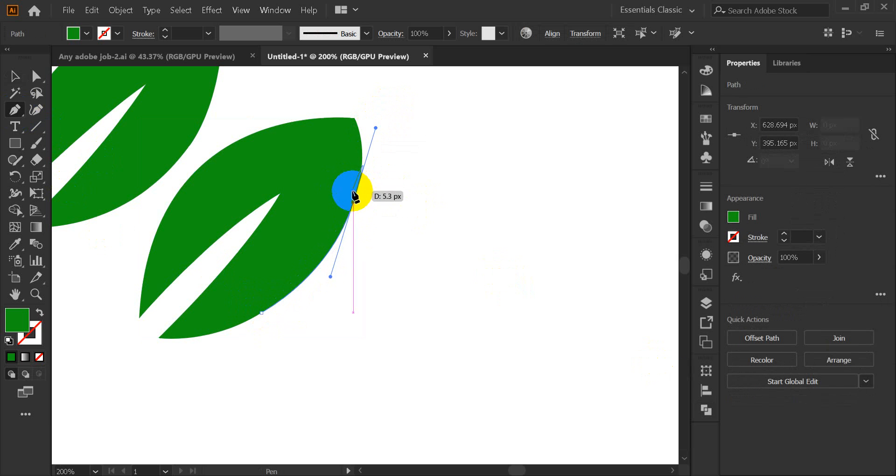
left_click(355, 202)
left_click(15, 76)
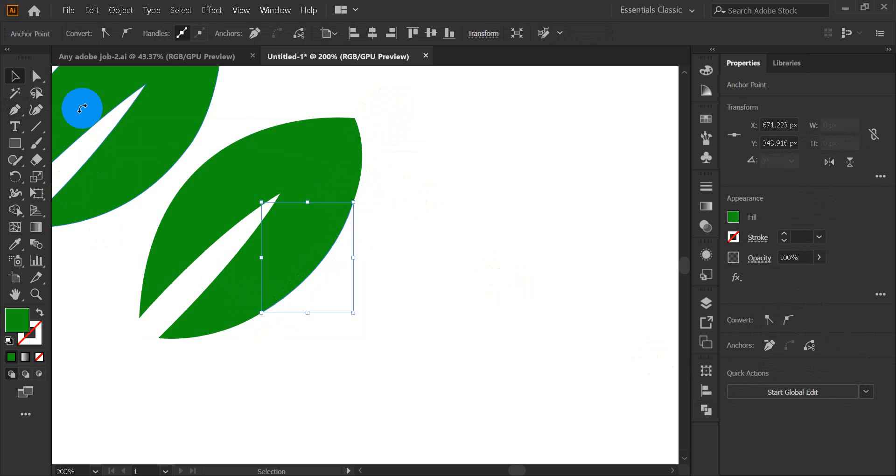
left_click(446, 259)
Step: Select the leaf together with the second edge patch and merge them using the Unite shape mode
left_click(279, 302)
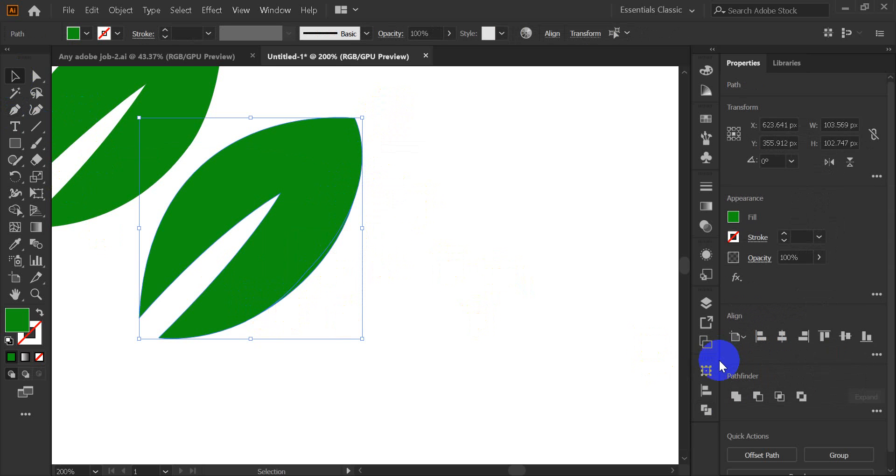
left_click(706, 411)
left_click(543, 402)
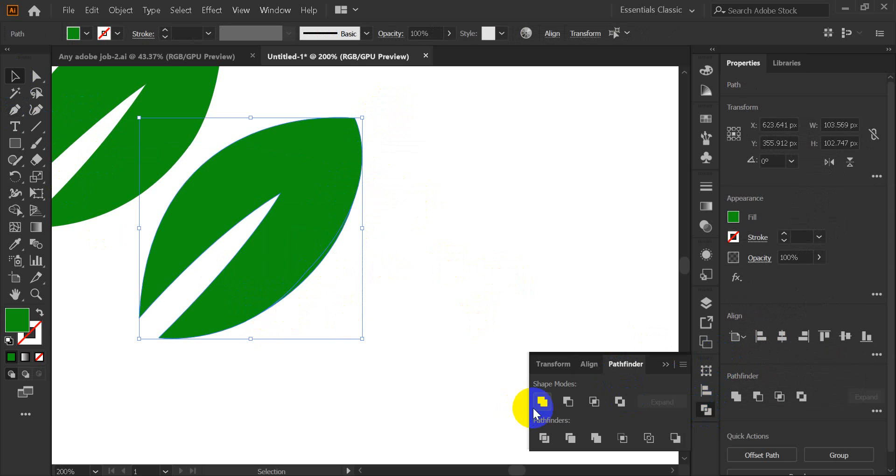
left_click(663, 365)
Step: Move the united leaf about 46 px right and 12 px up, and deselect it
left_click_drag(292, 240, 390, 214)
scroll(391, 213, "down", 2)
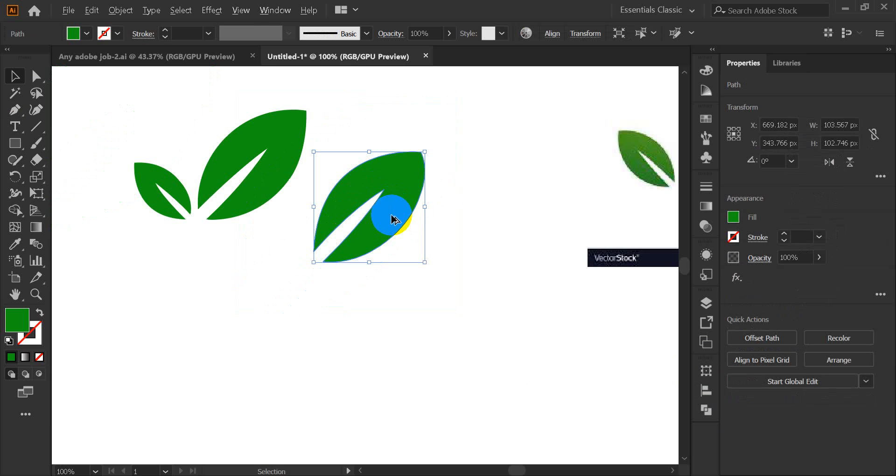
left_click(491, 229)
Step: Start a Pen path at the leaf's upper tip and curve it just inside the right edge to the lower-right edge
scroll(464, 232, "up", 1)
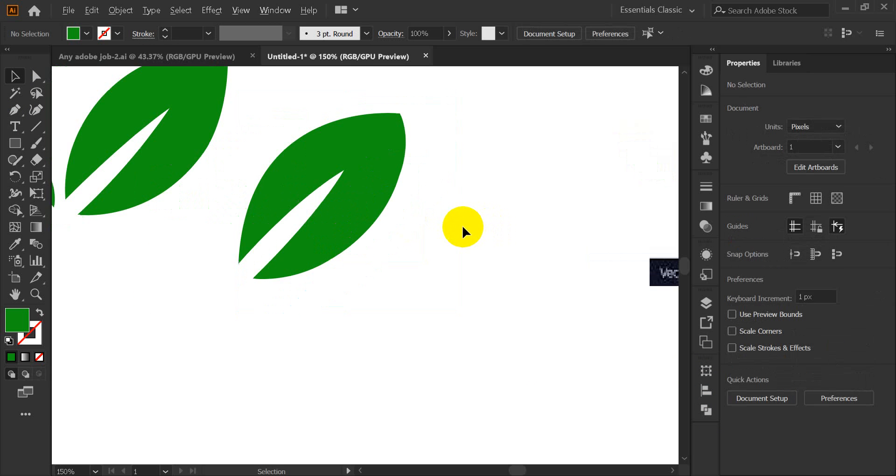
scroll(360, 224, "up", 2)
scroll(394, 195, "up", 3)
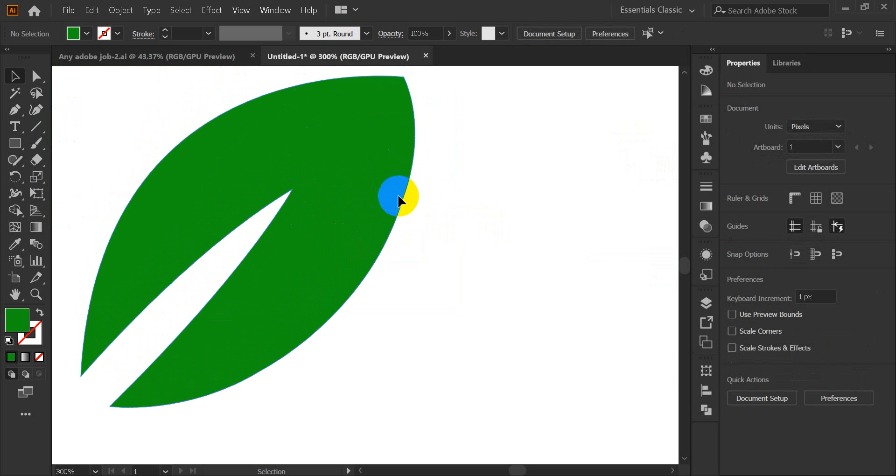
left_click(17, 117)
left_click(405, 83)
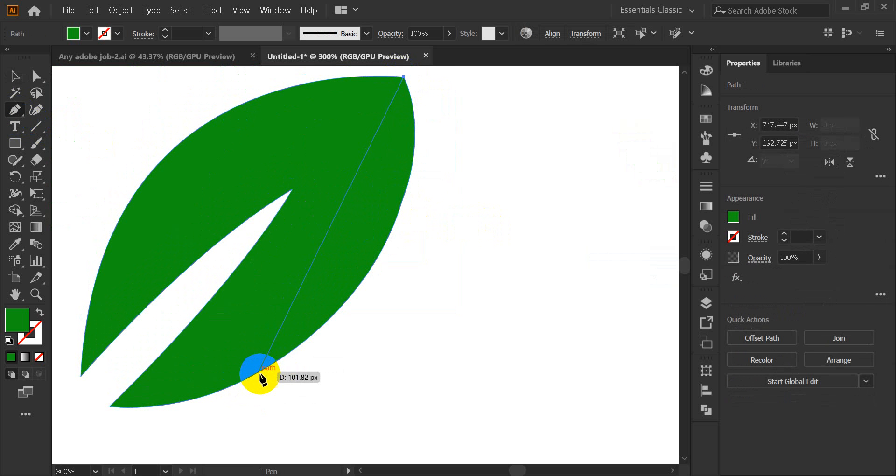
scroll(259, 372, "down", 1)
left_click(267, 371)
left_click_drag(267, 368, 146, 382)
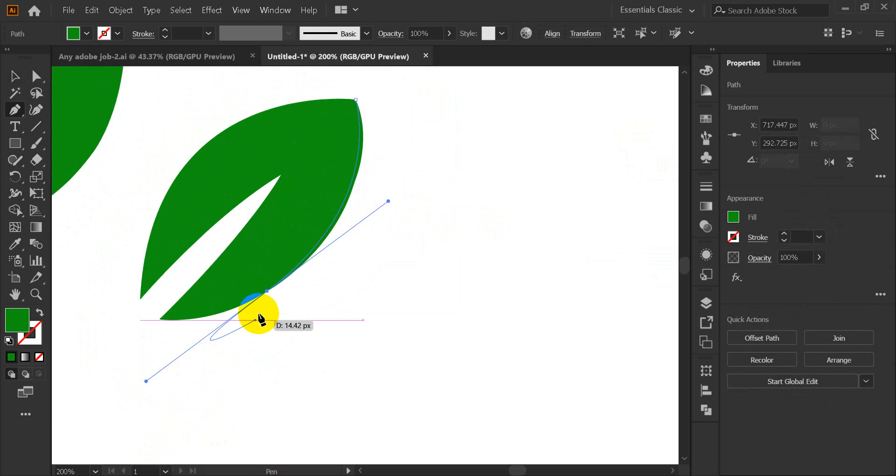
Step: Remove the outgoing handle and close the path at the tip with straight segments outside the leaf, making a shape about 79 by 89 px
left_click(267, 292)
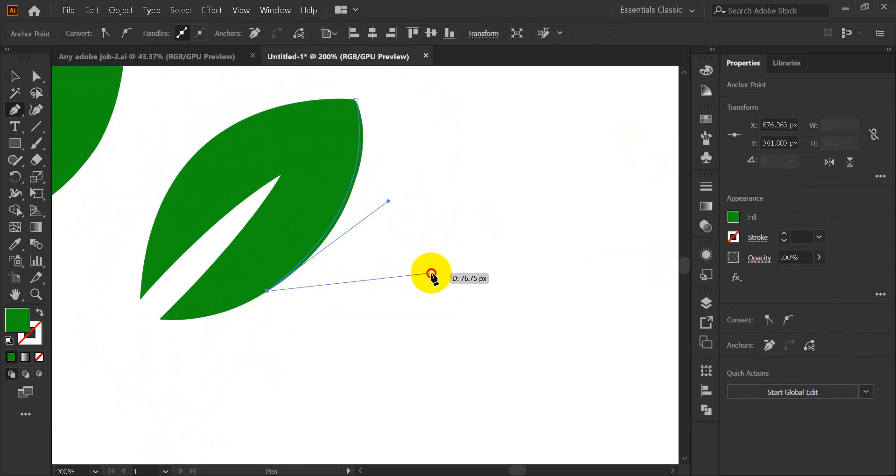
left_click(431, 273)
left_click(437, 141)
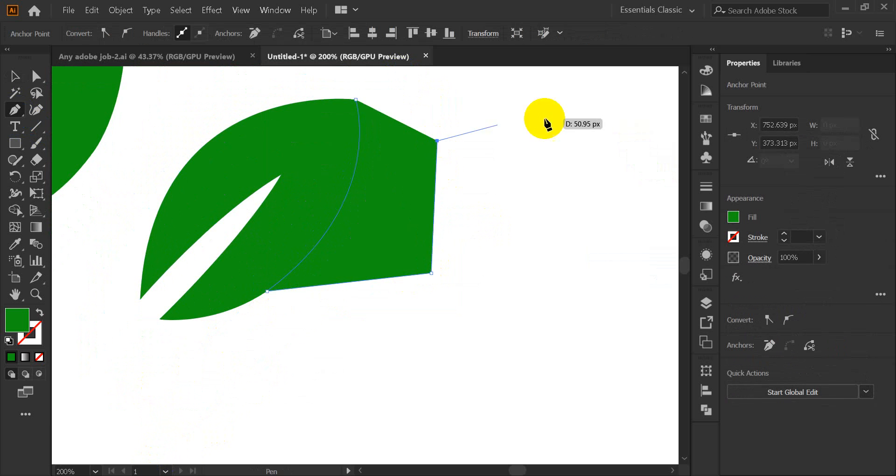
left_click(705, 122)
left_click(356, 100)
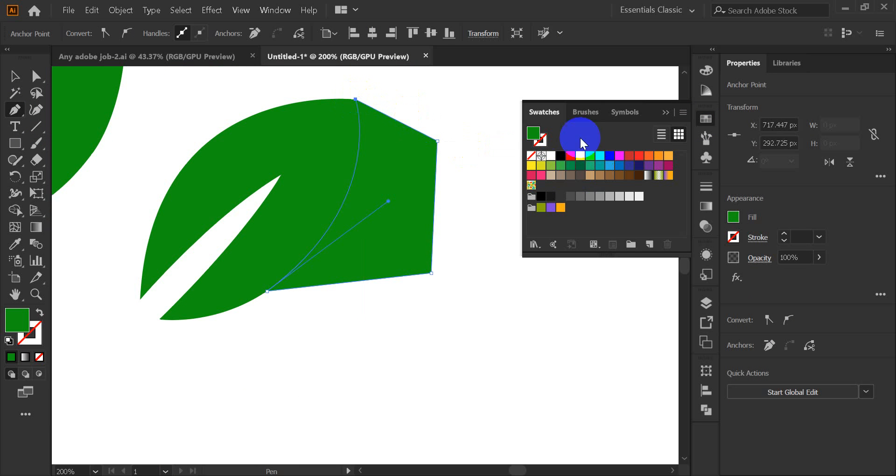
Step: Fill the closed shape beside the leaf with red, and deselect it
left_click(571, 156)
left_click(15, 76)
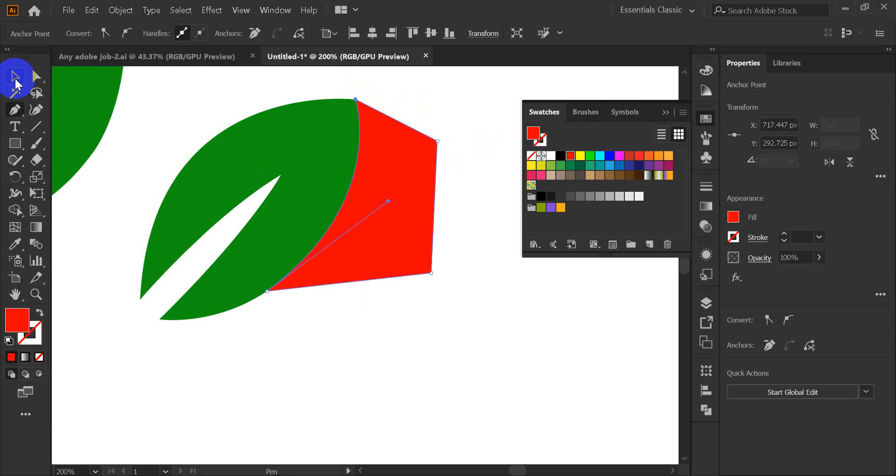
left_click(651, 125)
left_click(665, 112)
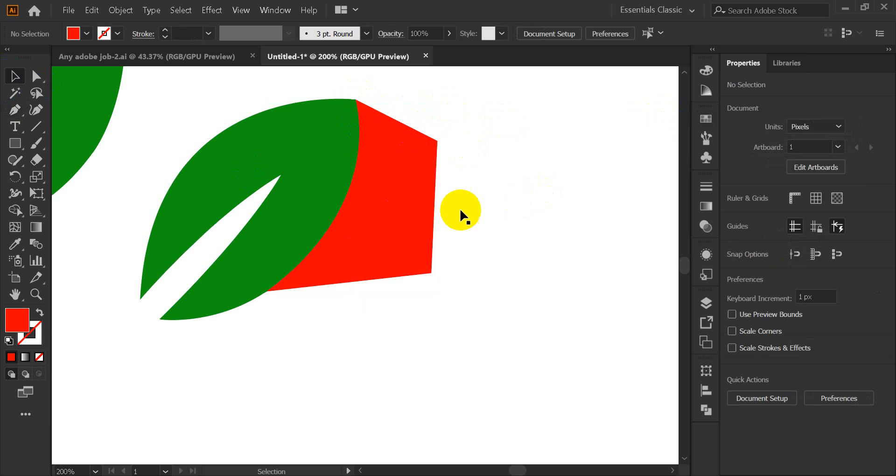
Step: Divide the leaf and the overlapping red shape with Pathfinder, and ungroup the resulting pieces
left_click(303, 192)
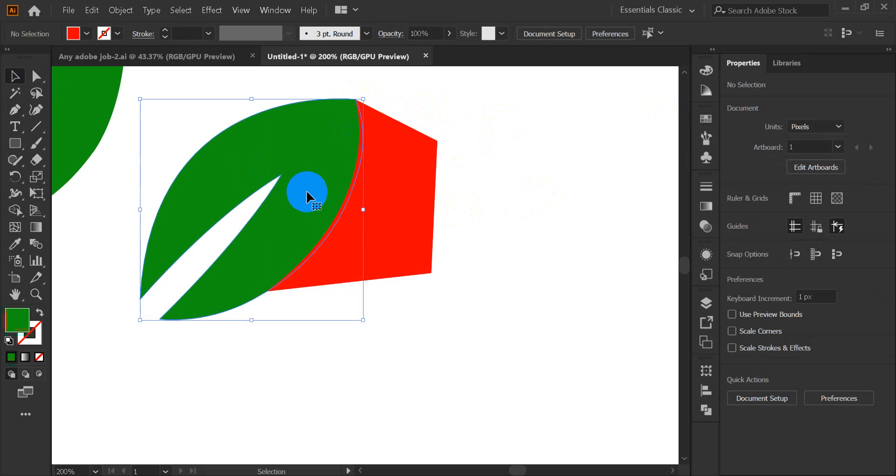
left_click(464, 148)
left_click(376, 181)
left_click(330, 164)
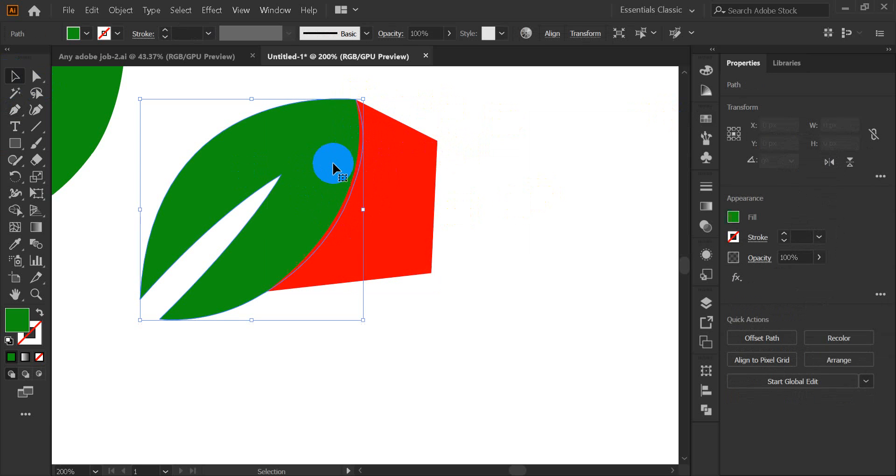
left_click_drag(447, 114, 326, 231)
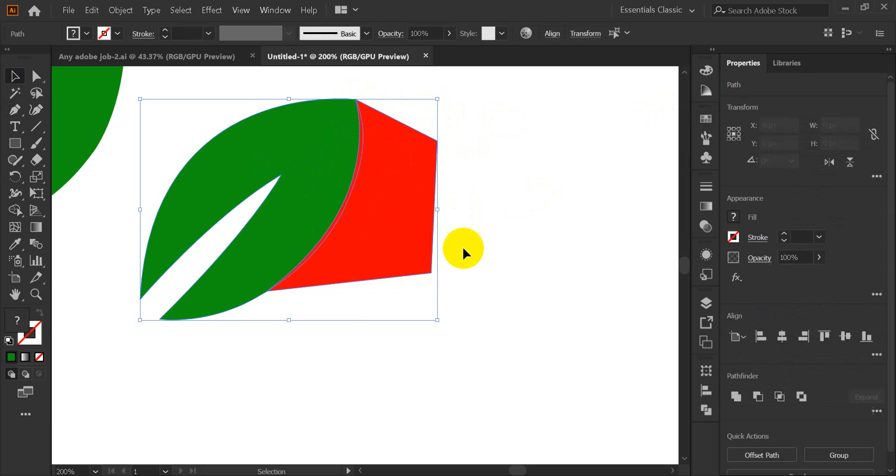
left_click(706, 410)
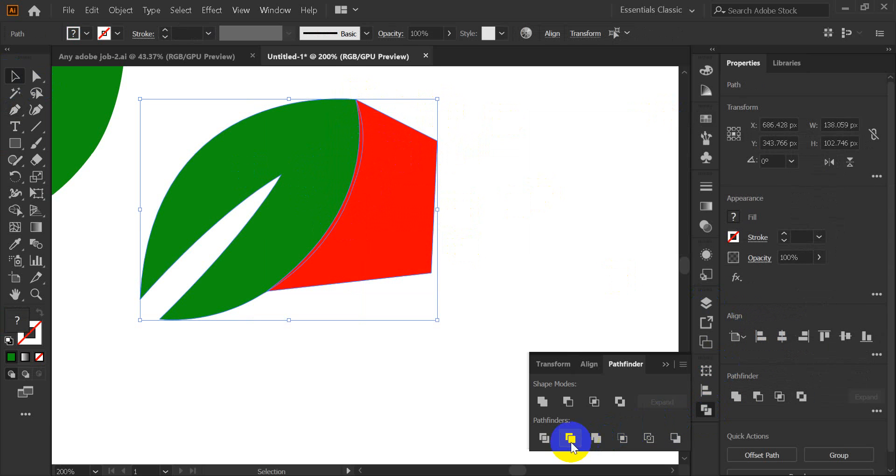
left_click(544, 439)
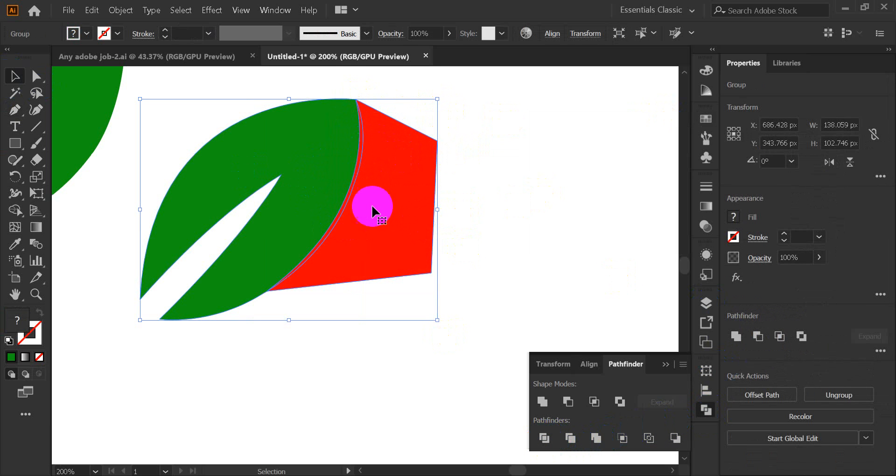
right_click(375, 171)
left_click(401, 265)
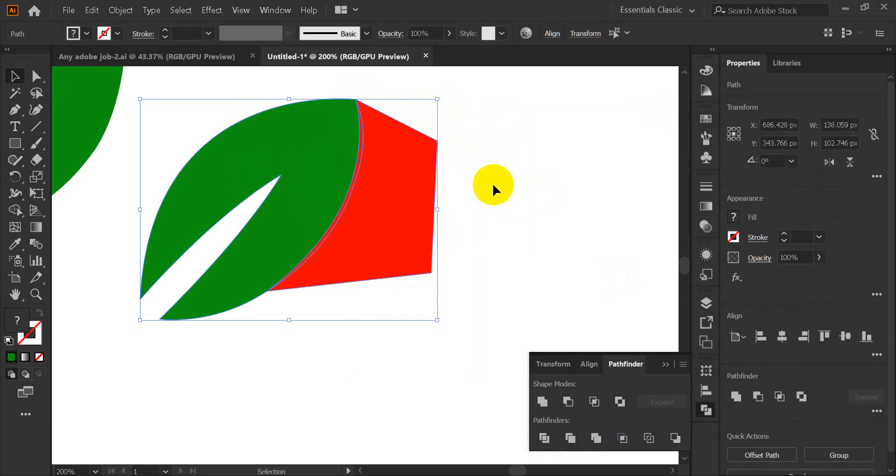
Step: Delete the outer red piece and the thin red sliver along the leaf's right edge
left_click(490, 187)
left_click(395, 219)
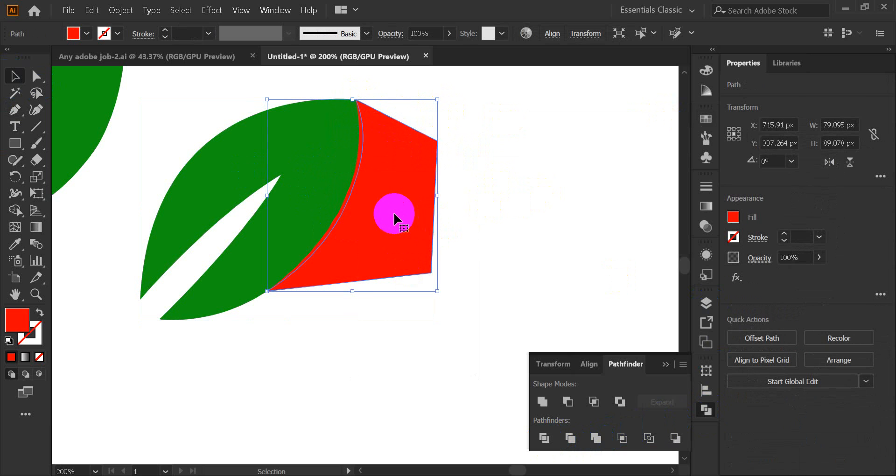
key("Delete")
left_click(630, 363)
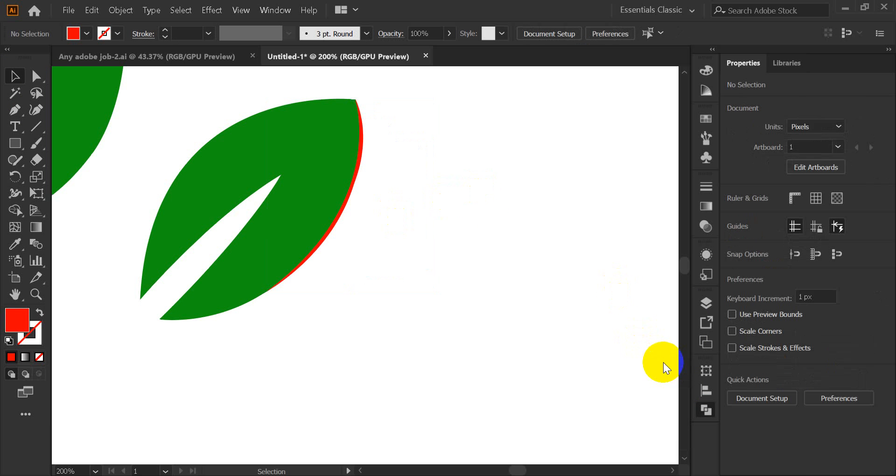
left_click(361, 153)
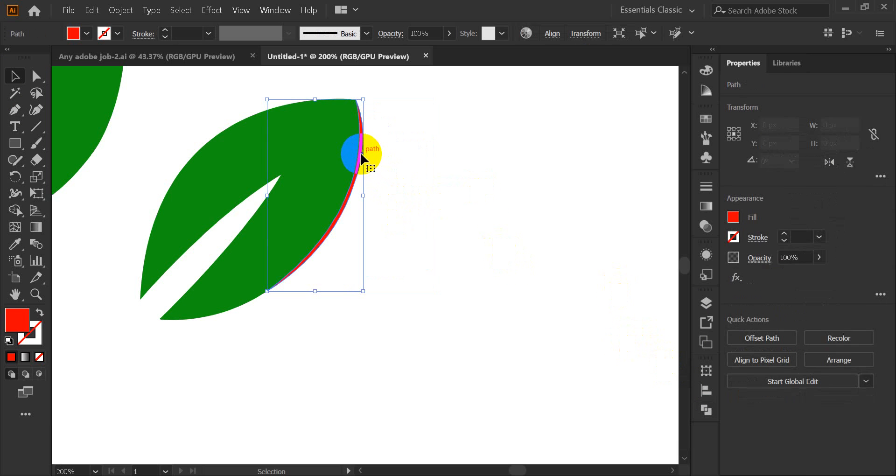
key("Delete")
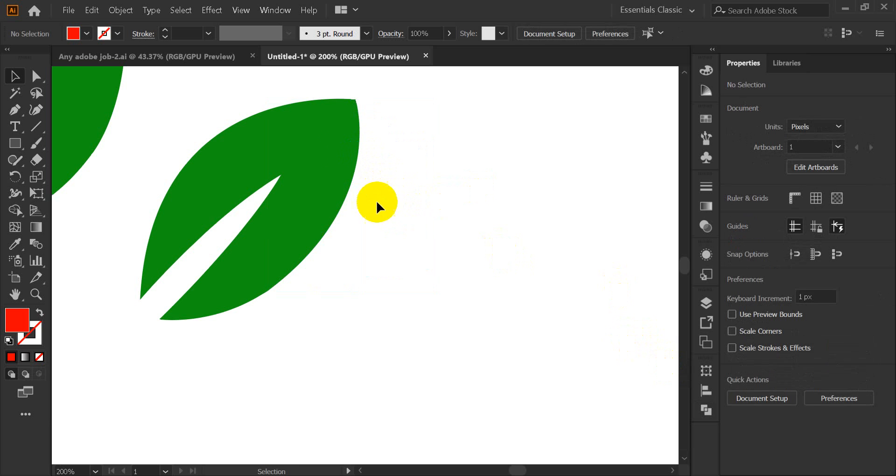
Step: Select all the traced leaves together with the placed logo image and delete them from the artboard
scroll(388, 148, "down", 3)
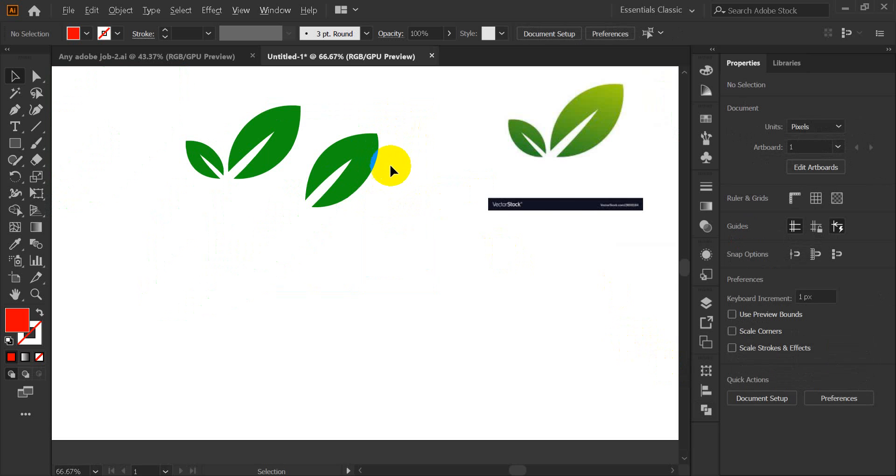
scroll(354, 280, "up", 3)
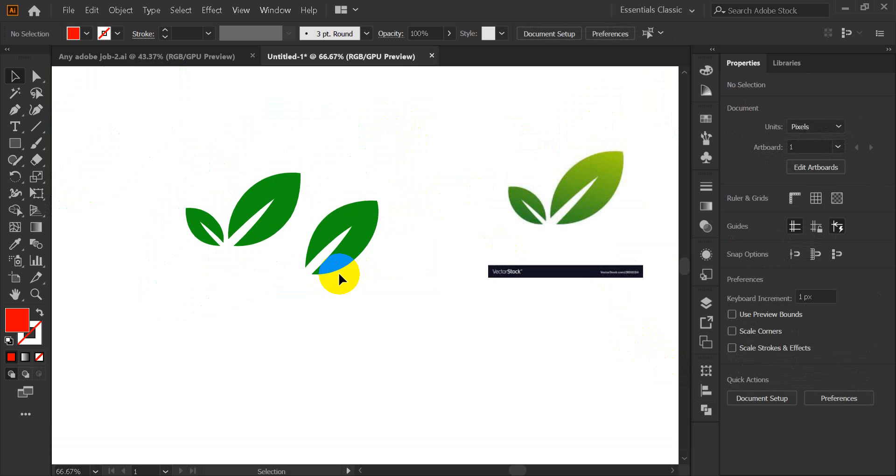
scroll(337, 280, "down", 2)
scroll(337, 280, "up", 2)
scroll(333, 281, "down", 1)
left_click_drag(300, 304, 338, 310)
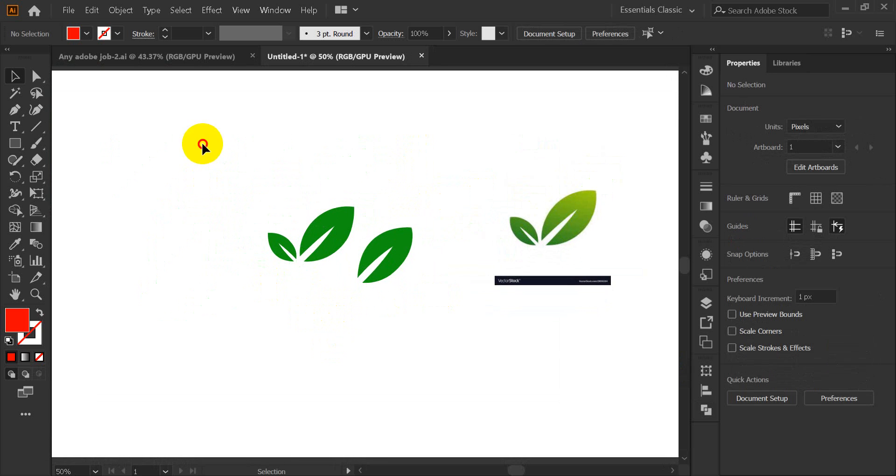
left_click_drag(204, 144, 610, 340)
key("Delete")
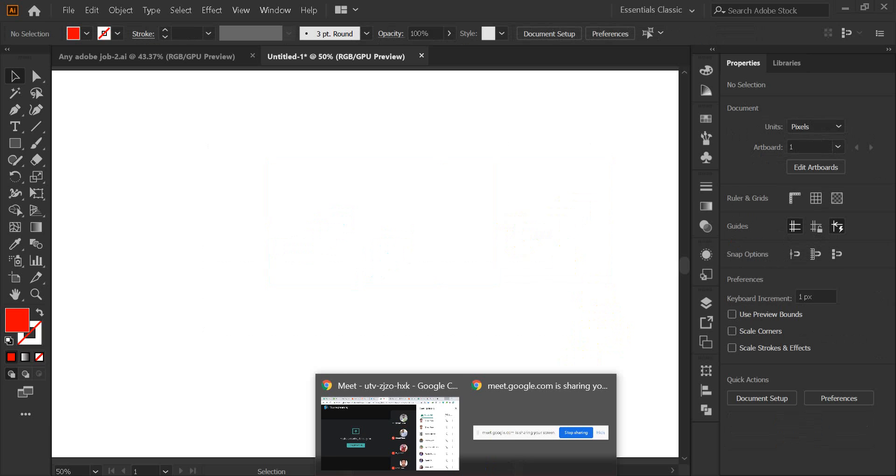
Step: Switch to the Google Meet window in Chrome
left_click(380, 427)
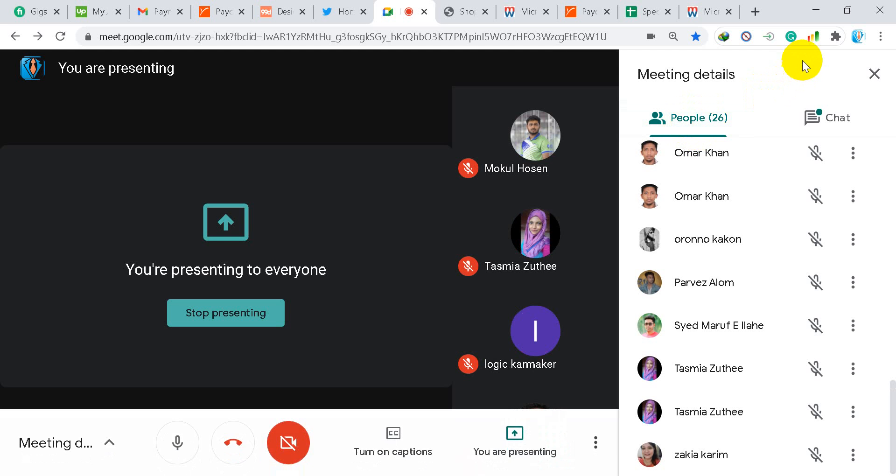
Step: Search Google for "pen tool game" in a new browser tab and open The Bézier Game from the results
left_click(756, 12)
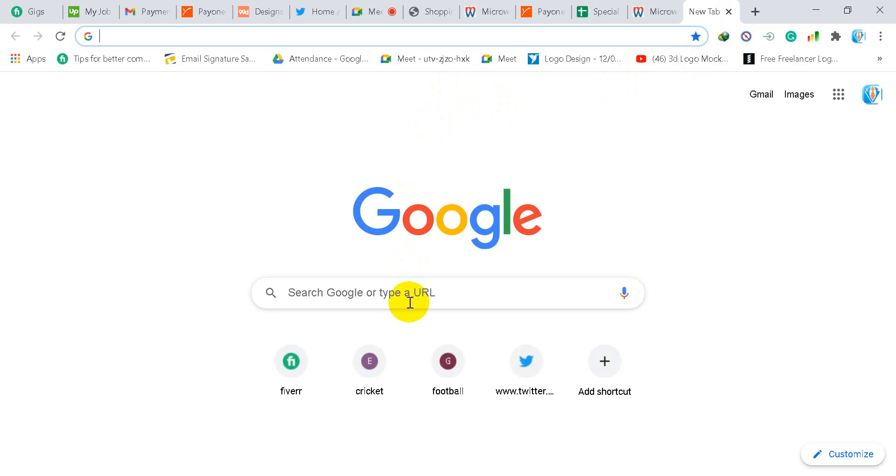
left_click(404, 293)
type("peN TOOL")
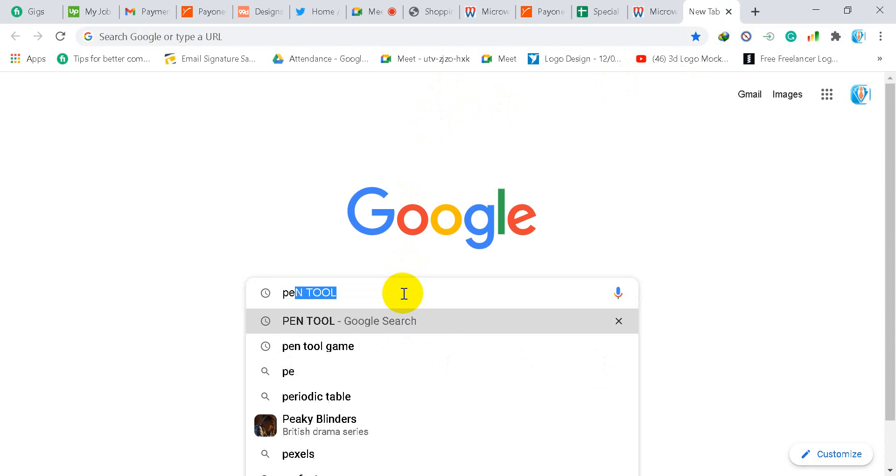
left_click(349, 348)
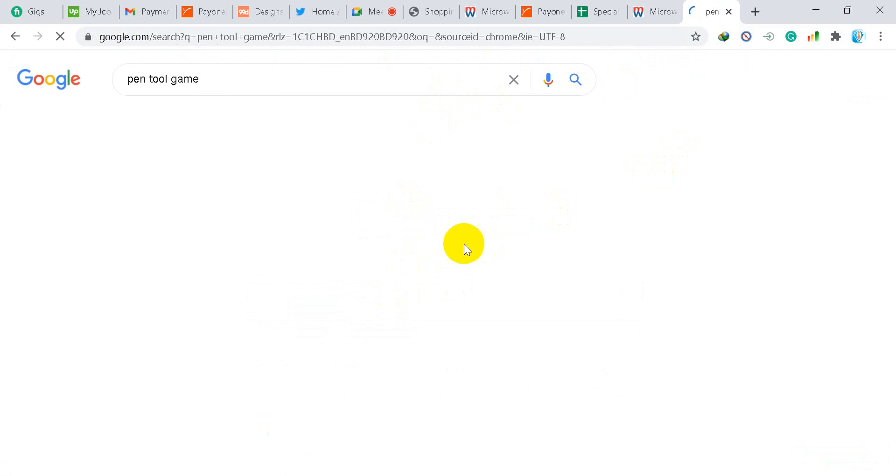
left_click(191, 198)
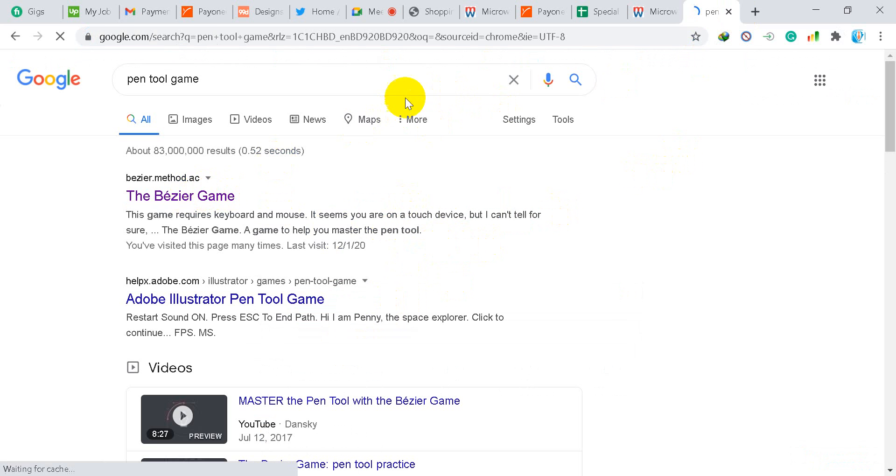
left_click(292, 38)
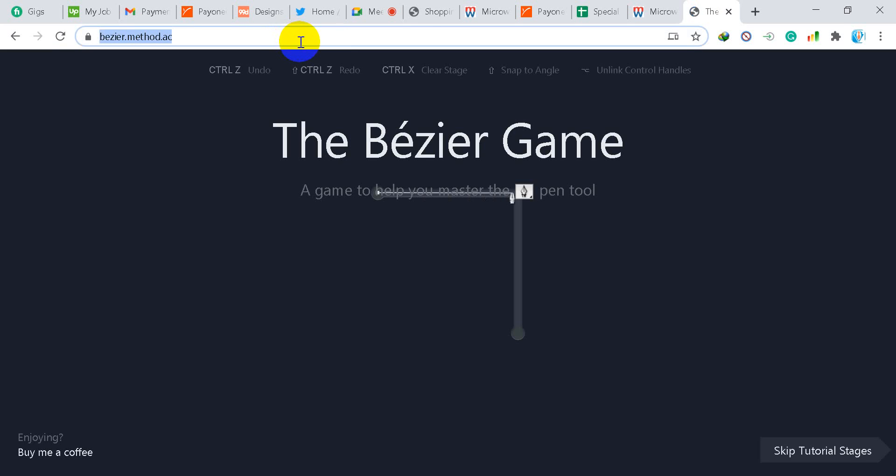
left_click(397, 11)
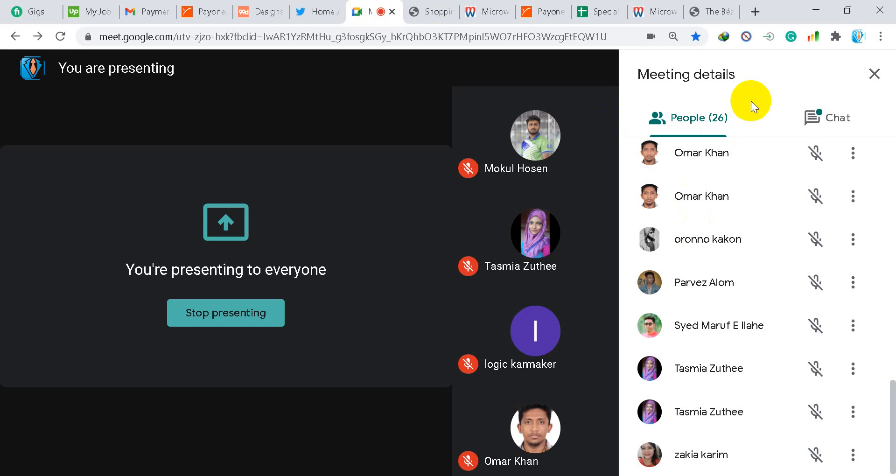
left_click(869, 75)
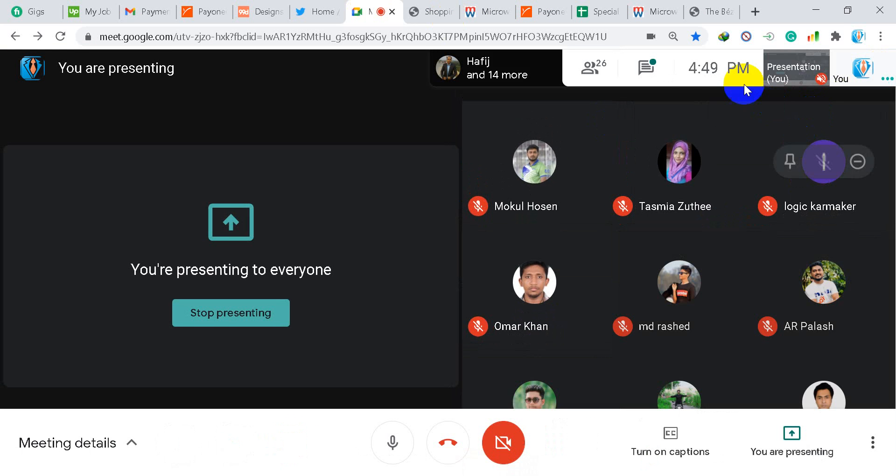
left_click(648, 69)
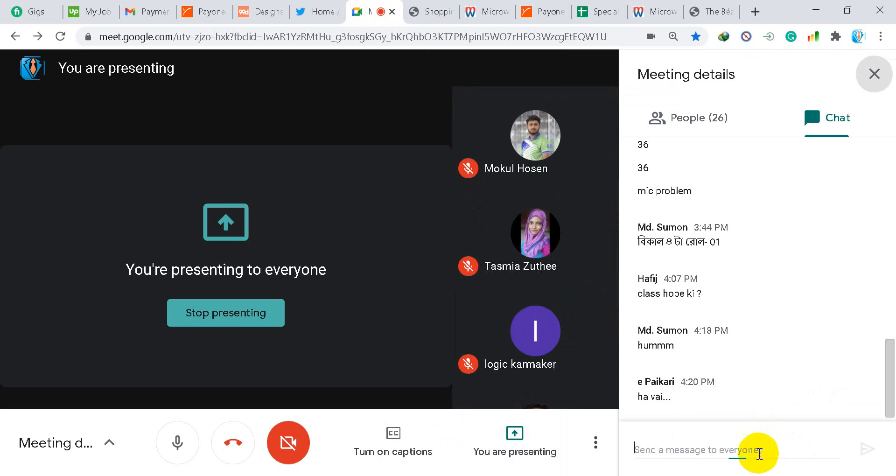
type("https://bezier.method.ac/")
key("Return")
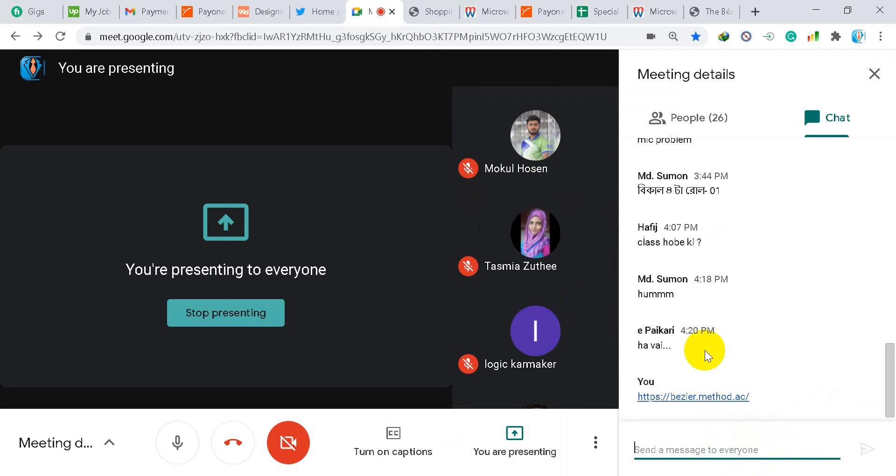
Step: Return to The Bézier Game and trace the first stage's L-shaped path with three straight-line nodes
left_click(708, 10)
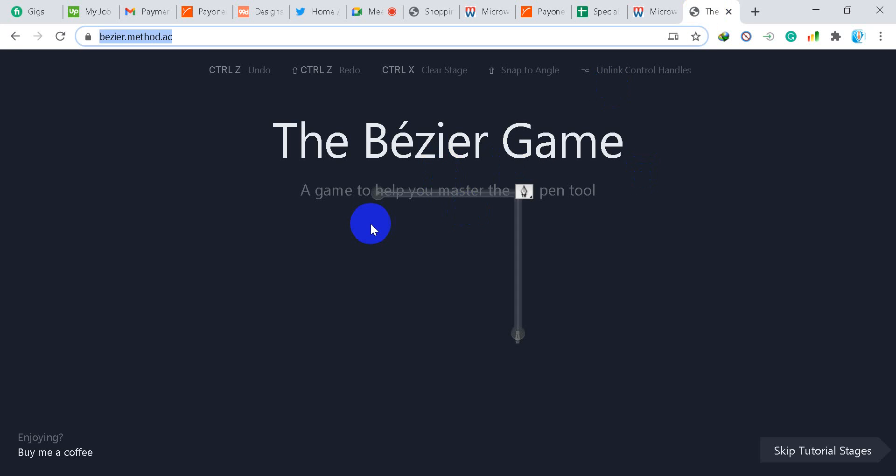
key("ctrl+plus")
key("ctrl+plus")
key("ctrl+plus")
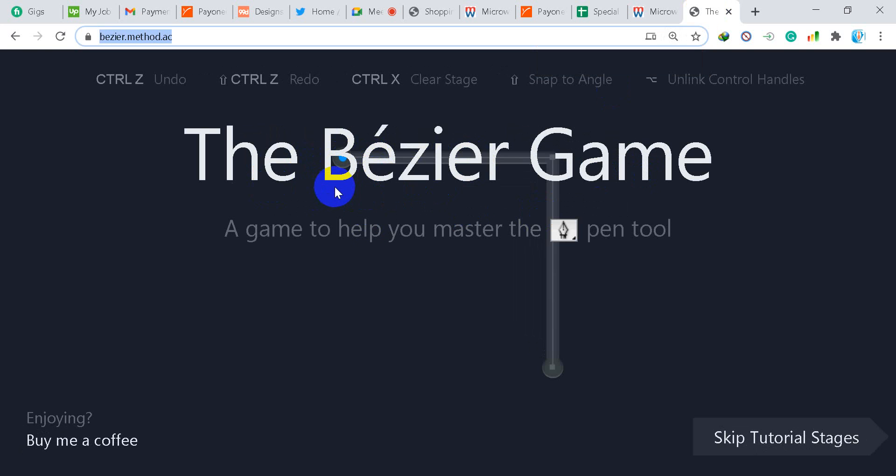
left_click(343, 159)
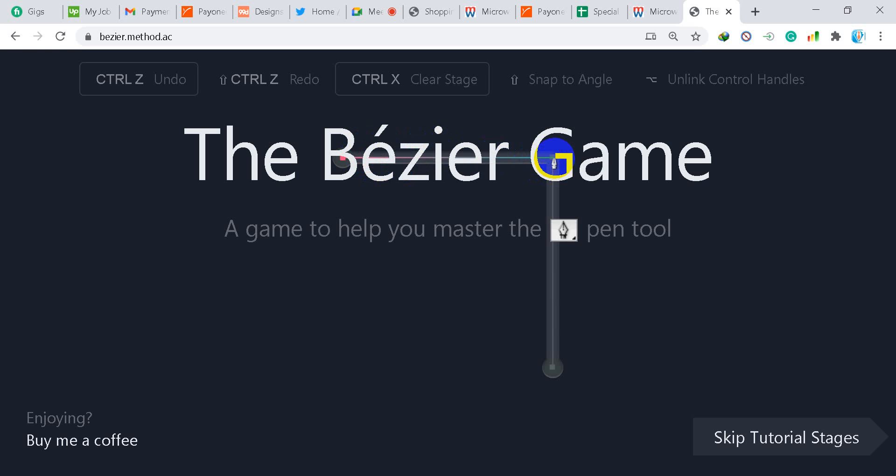
left_click(554, 161)
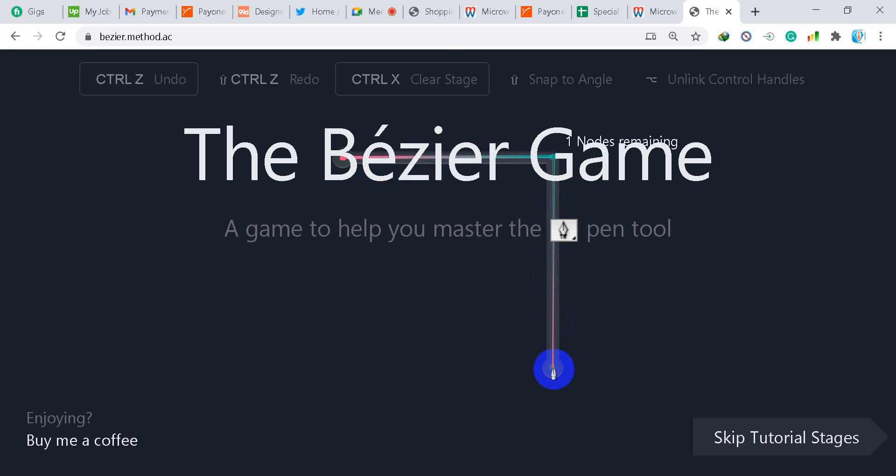
left_click(552, 367)
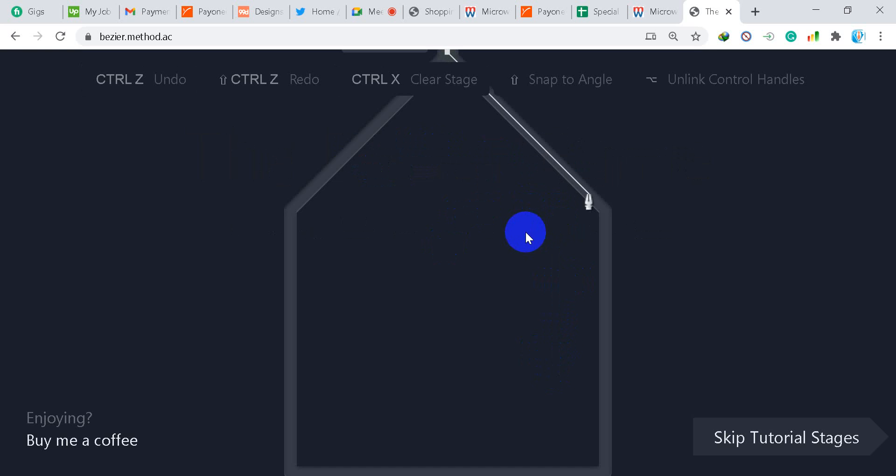
Step: Trace the house outline with straight segments, going clockwise from the roof peak through all its corners
key("ctrl+minus")
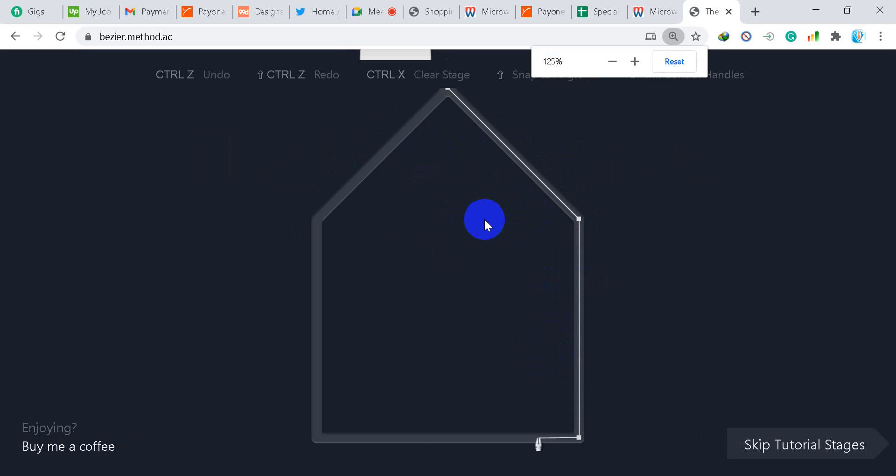
key("ctrl+minus")
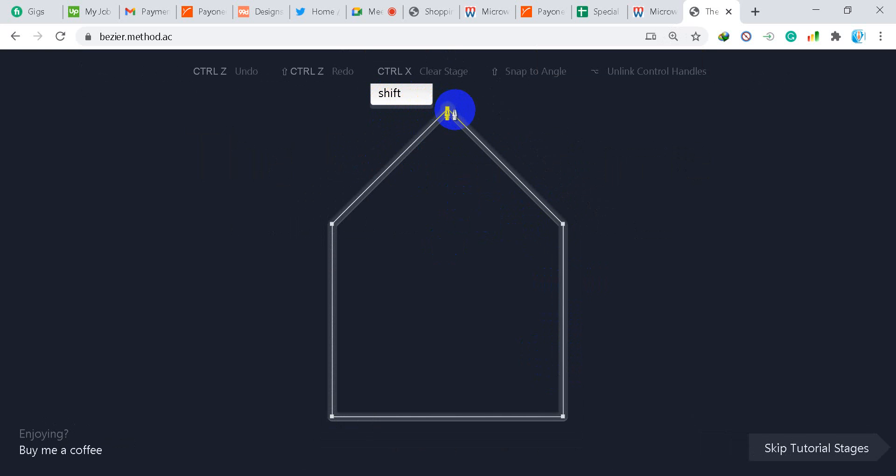
left_click(447, 110)
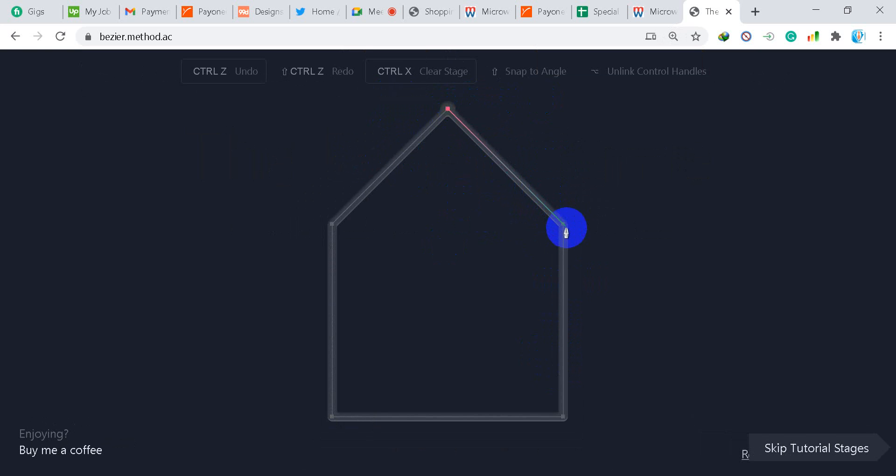
left_click(564, 226)
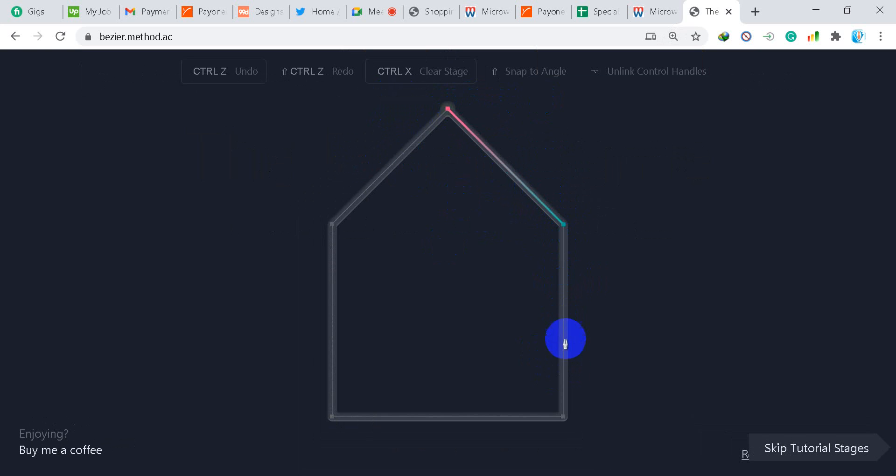
left_click(565, 418)
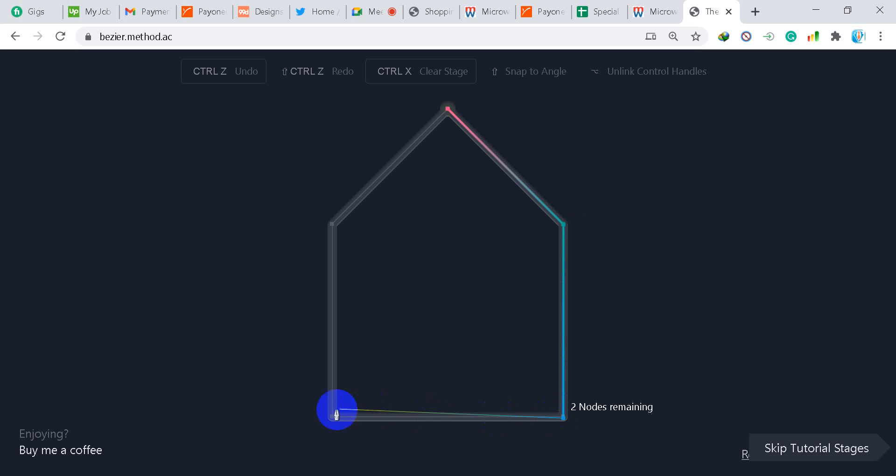
left_click(332, 418)
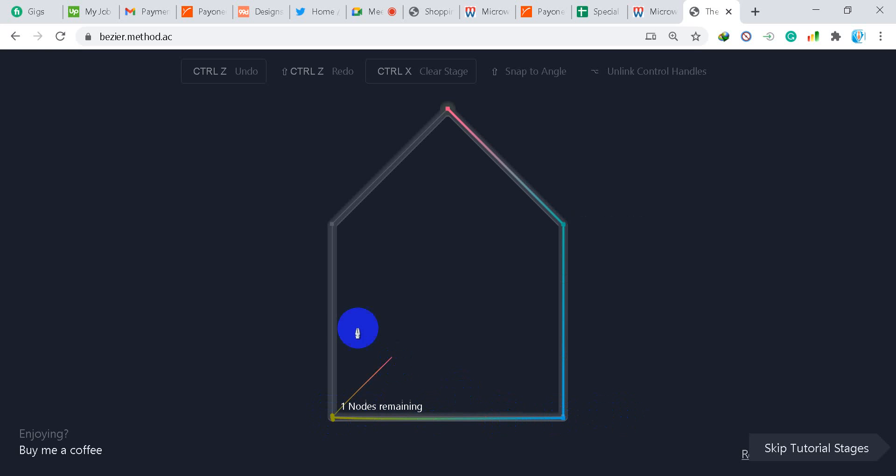
left_click(333, 225)
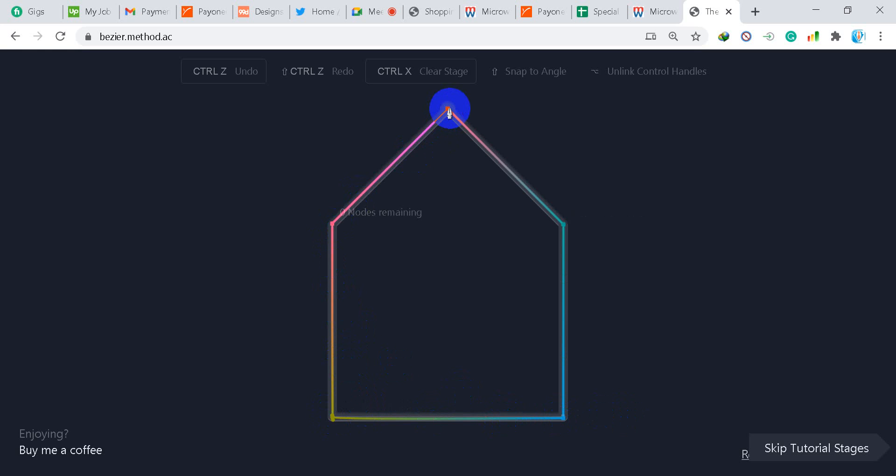
Step: Trace the circle stage with four smooth nodes, clockwise from its leftmost point, and close the path at the starting node
left_click(386, 18)
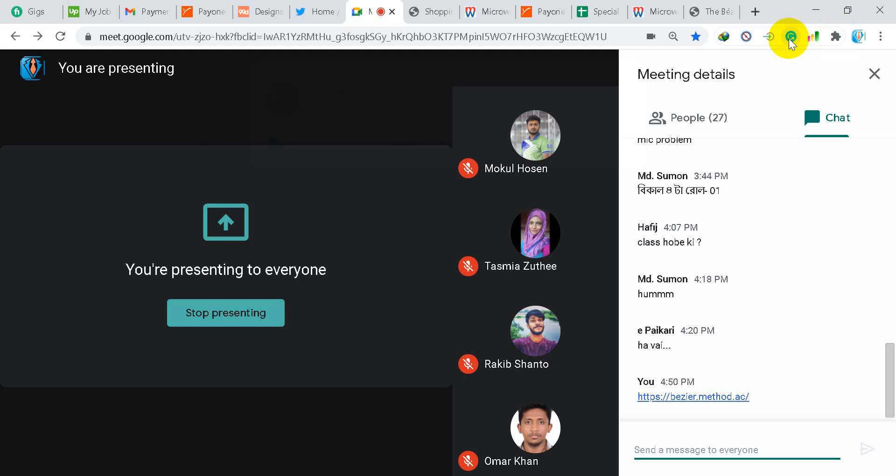
left_click(707, 11)
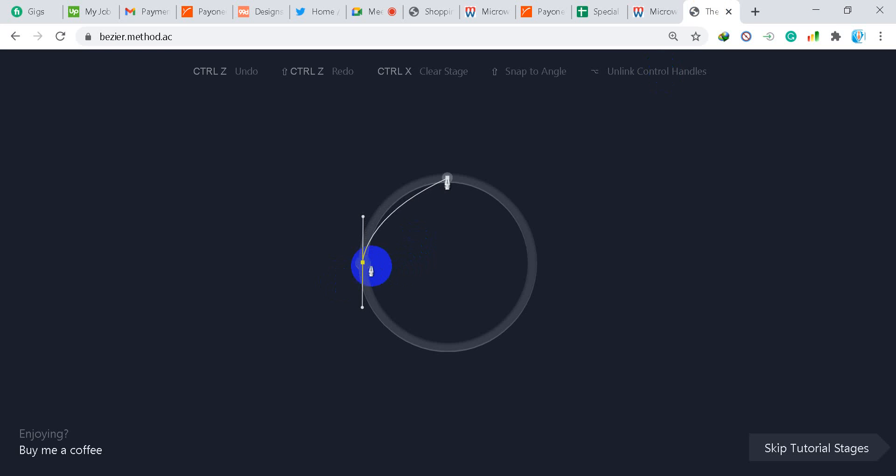
left_click_drag(447, 178, 489, 178)
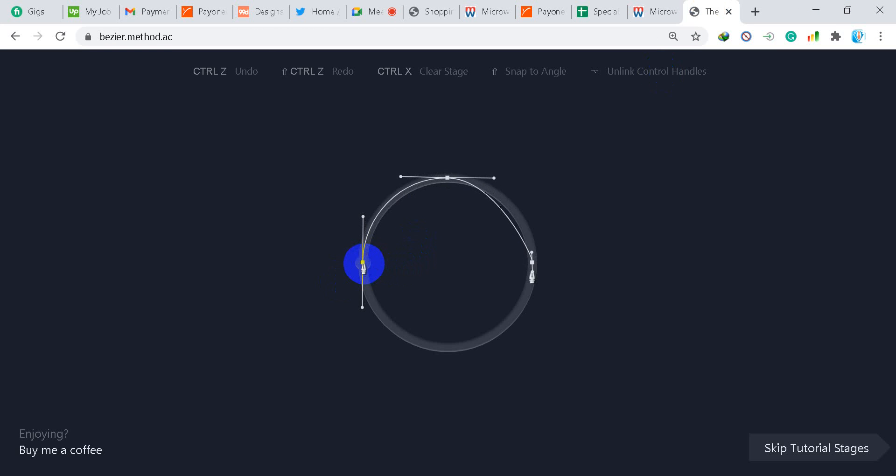
left_click_drag(363, 263, 363, 218)
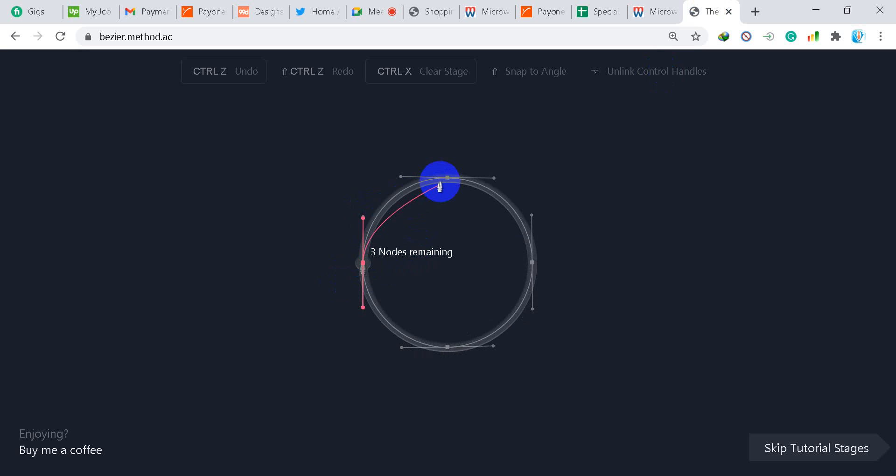
left_click_drag(449, 179, 495, 181)
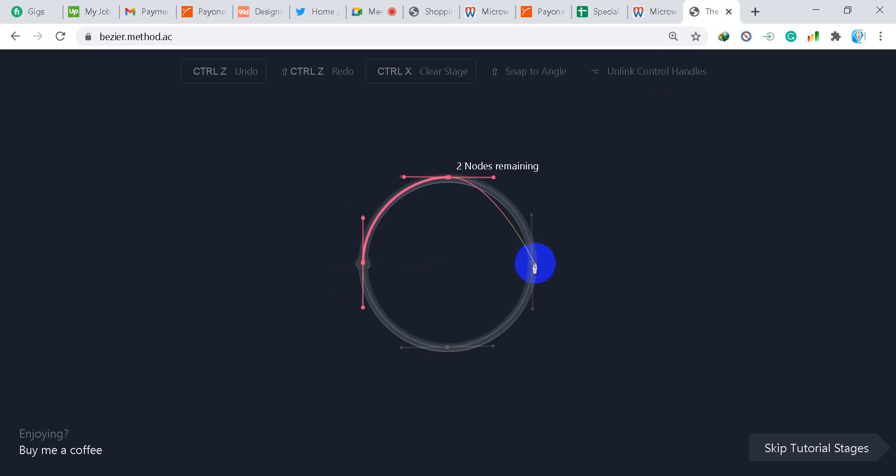
left_click_drag(532, 266, 536, 317)
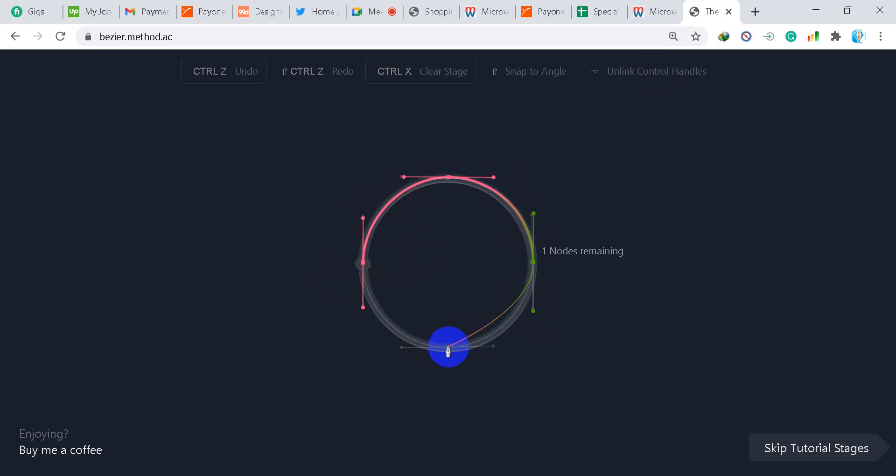
left_click_drag(448, 351, 405, 355)
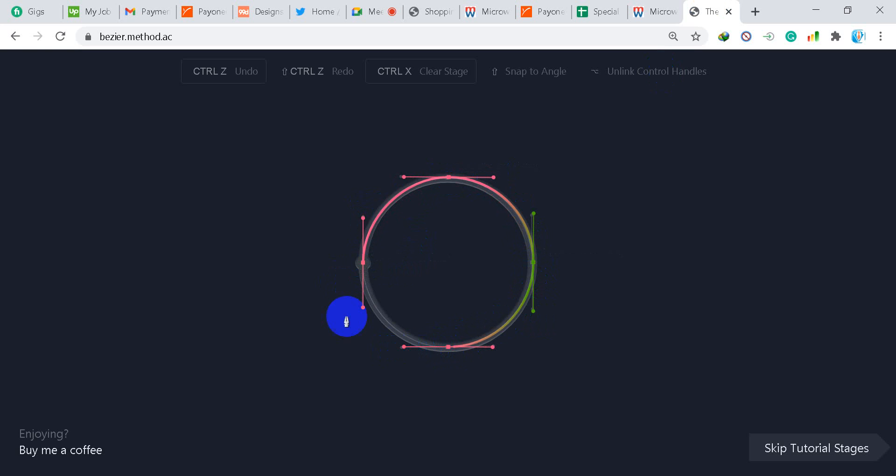
left_click(363, 262)
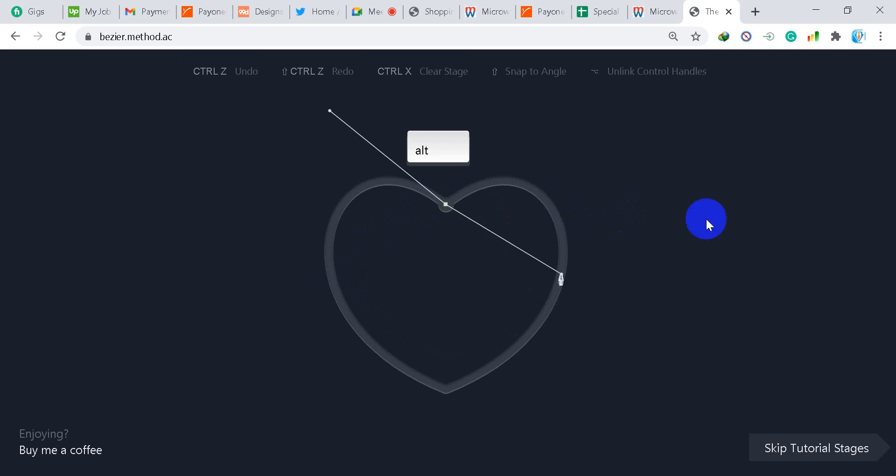
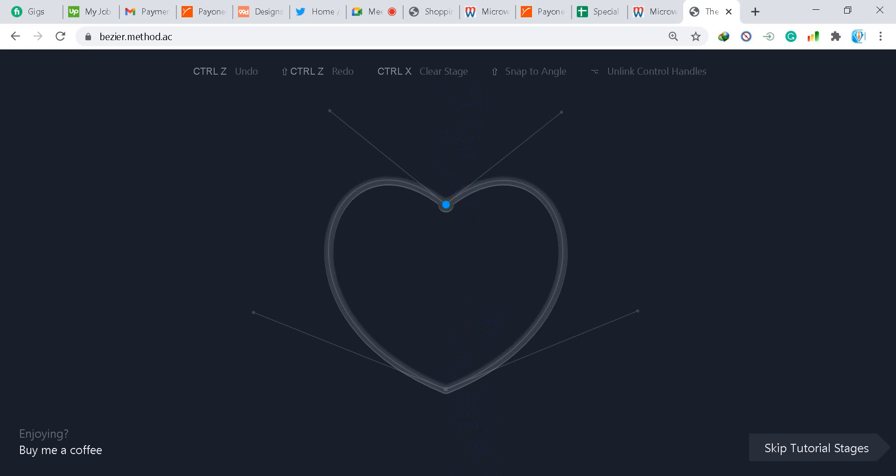
Step: Switch to Illustrator and draw an arched Pen tool segment on the artboard, with the end anchor's handle about 303 px long
left_click(467, 475)
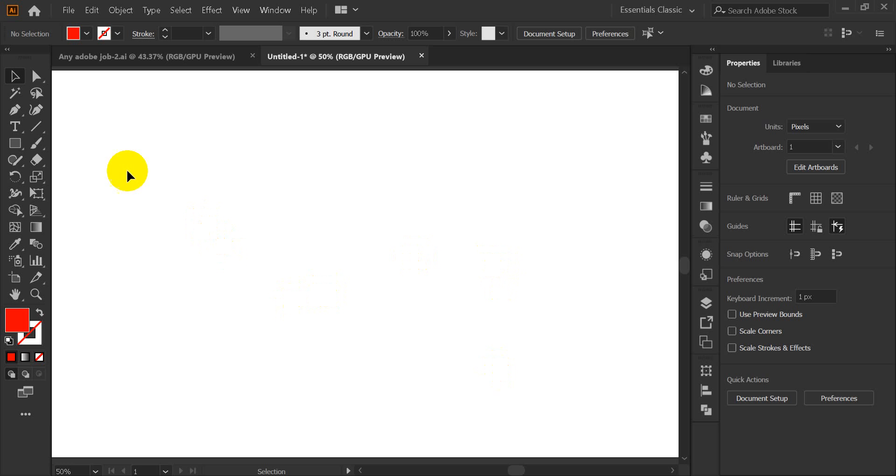
left_click(15, 109)
left_click(243, 247)
left_click_drag(424, 218, 553, 316)
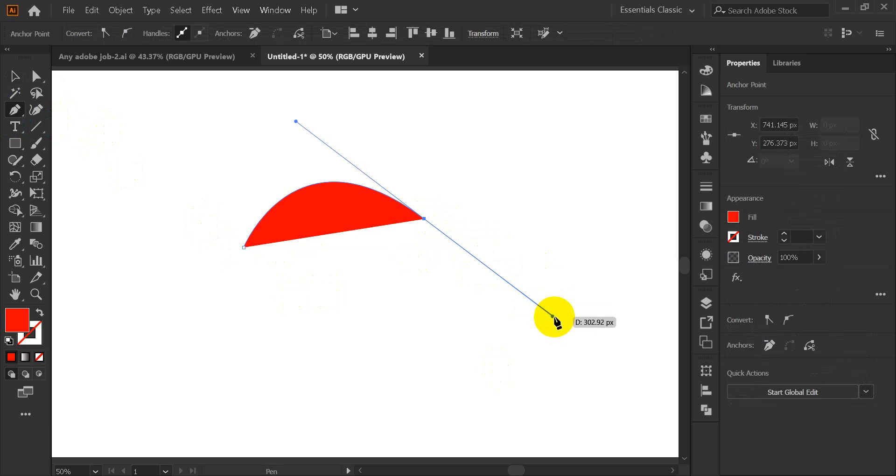
Step: Remove the end anchor's outgoing handle and extend the path rightward with a second, smaller arch
left_click(424, 218)
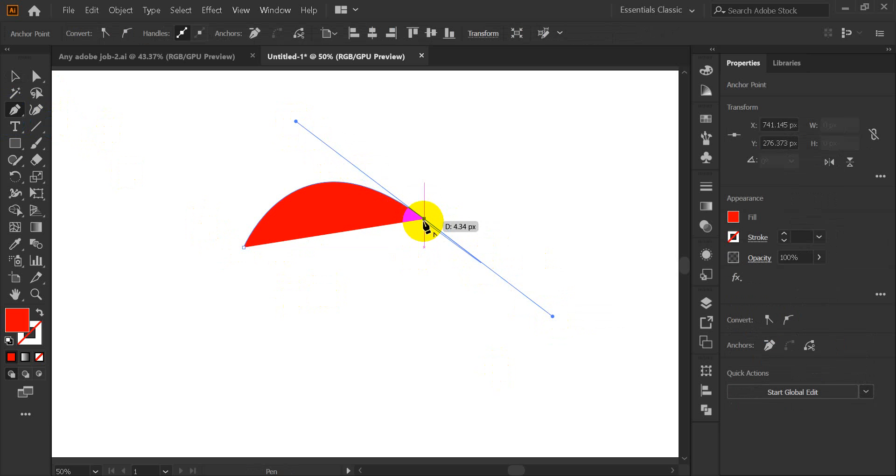
left_click_drag(424, 218, 442, 227)
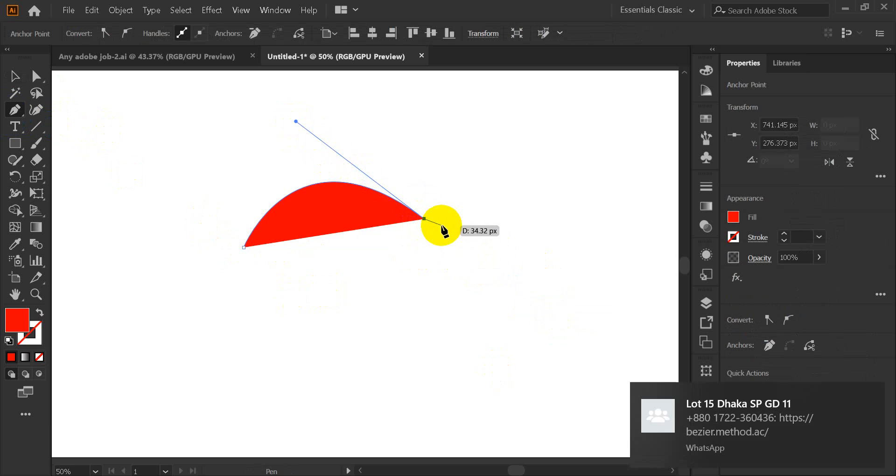
left_click_drag(442, 229, 608, 313)
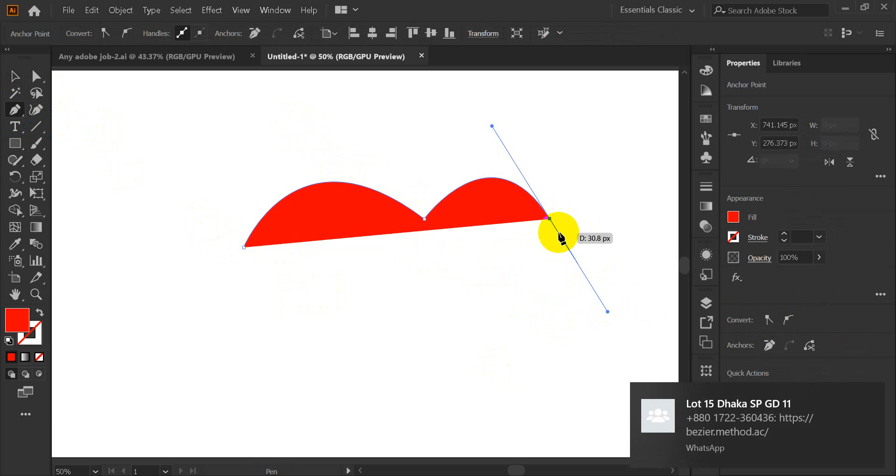
Step: Extend the path with a smooth curve down the right side, try a smooth lower-left anchor, and undo that anchor
left_click_drag(550, 218, 549, 338)
left_click_drag(538, 369, 481, 455)
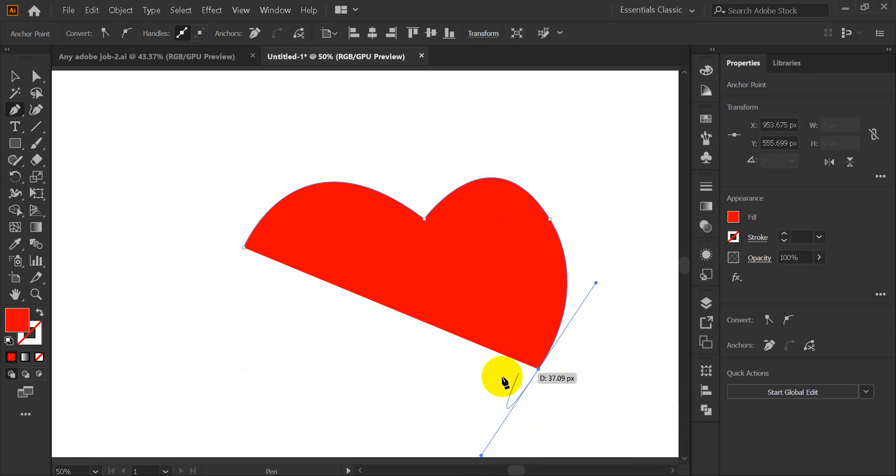
left_click_drag(280, 345, 250, 254)
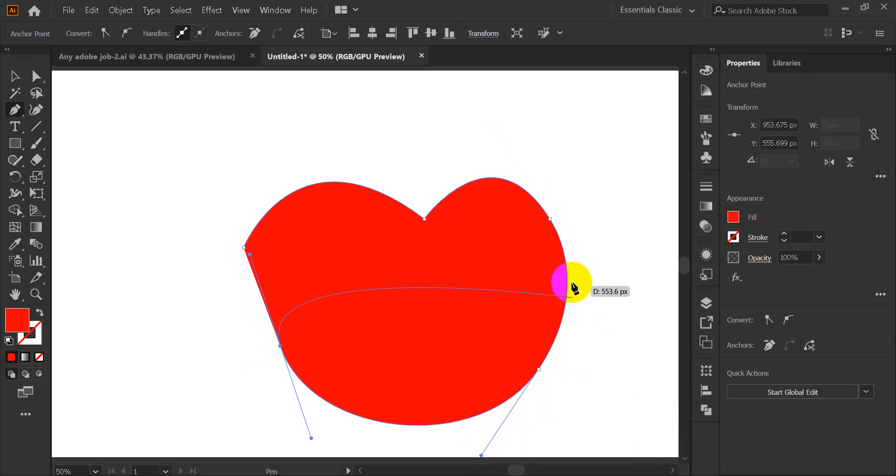
key("ctrl+z")
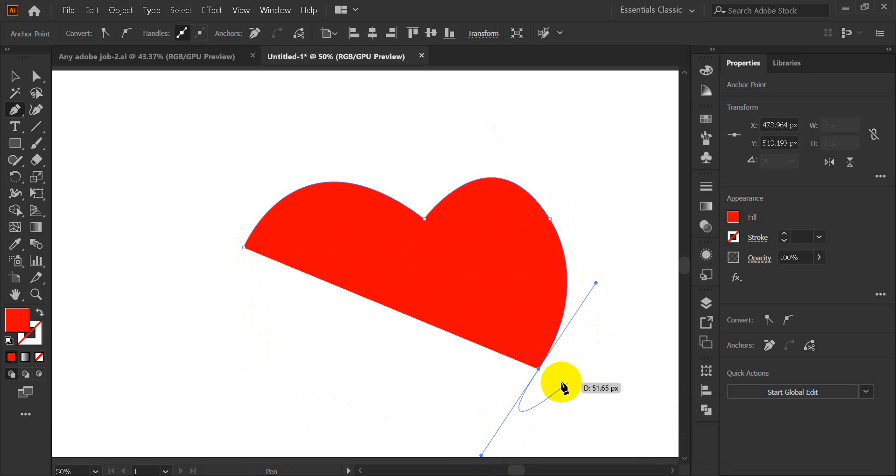
Step: Remove the lower-right anchor's outgoing handle, add a curved lower-left anchor without an outgoing handle, and close the path at its start
left_click(539, 369)
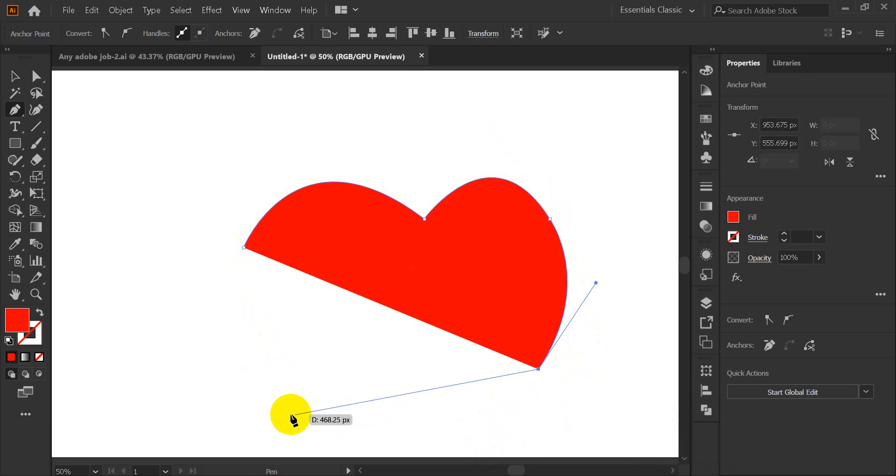
left_click_drag(298, 402, 163, 336)
left_click(297, 402)
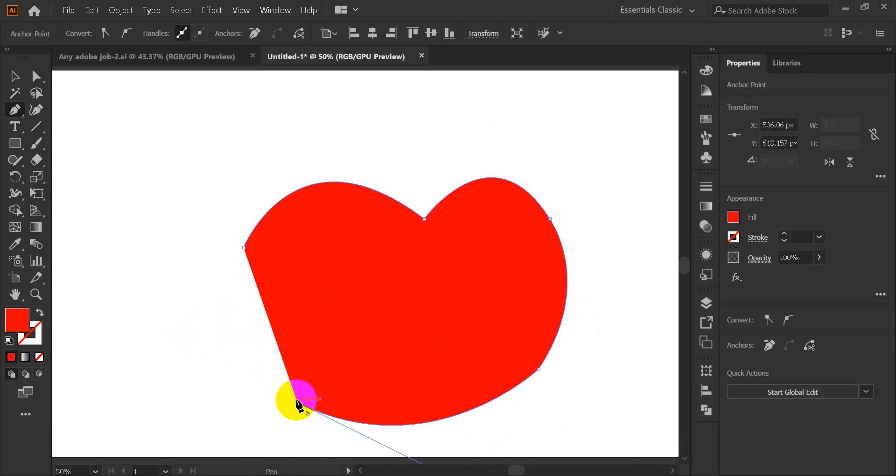
left_click_drag(244, 247, 290, 133)
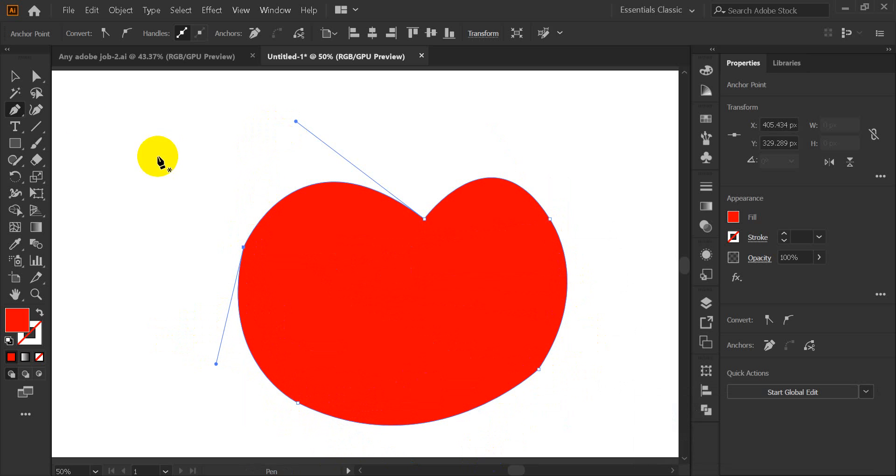
Step: Flatten the left arch by lowering the left-hand handle of the notch anchor with the Direct Selection tool
left_click(18, 77)
left_click(35, 76)
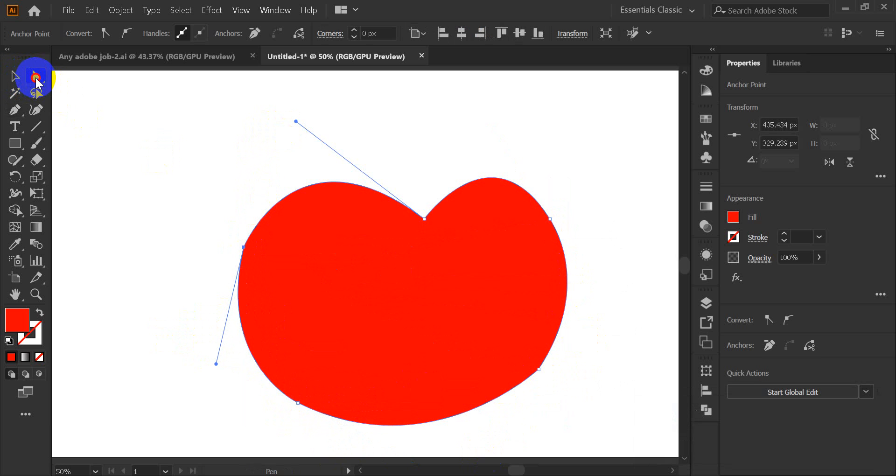
left_click_drag(296, 123, 280, 154)
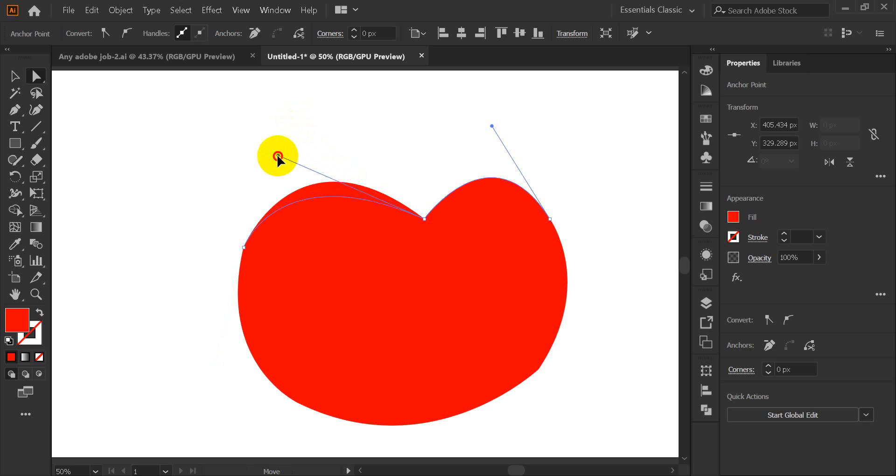
Step: Delete the notch and left anchors, remove the rest of the red path, and return to the Selection tool
left_click(320, 136)
left_click(400, 234)
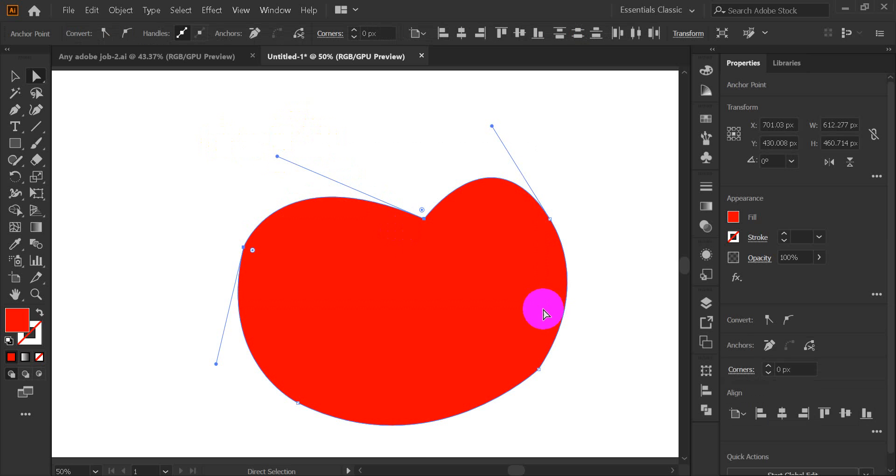
key("Delete")
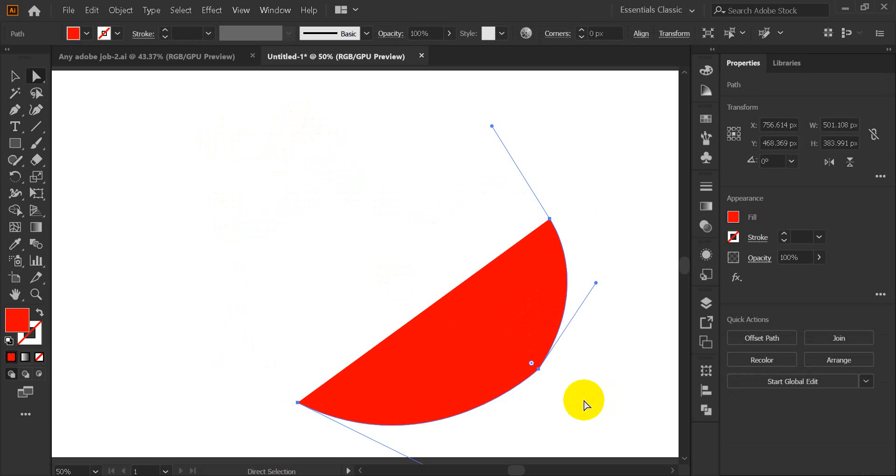
key("Delete")
left_click(18, 79)
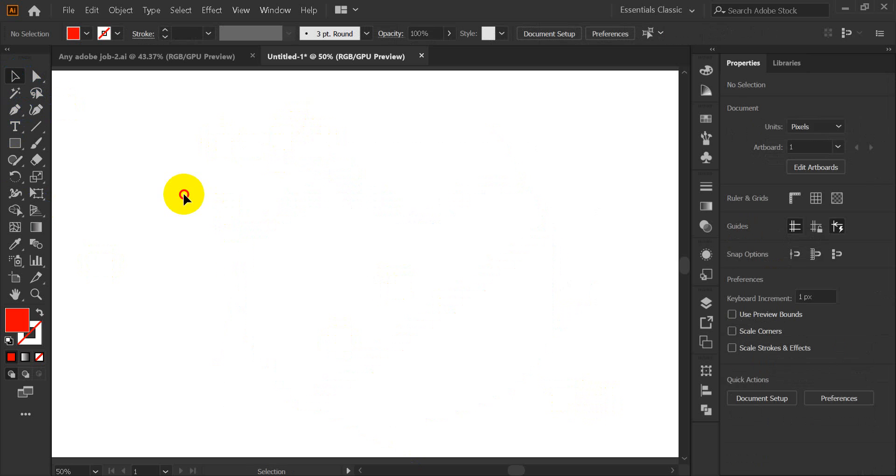
left_click(18, 113)
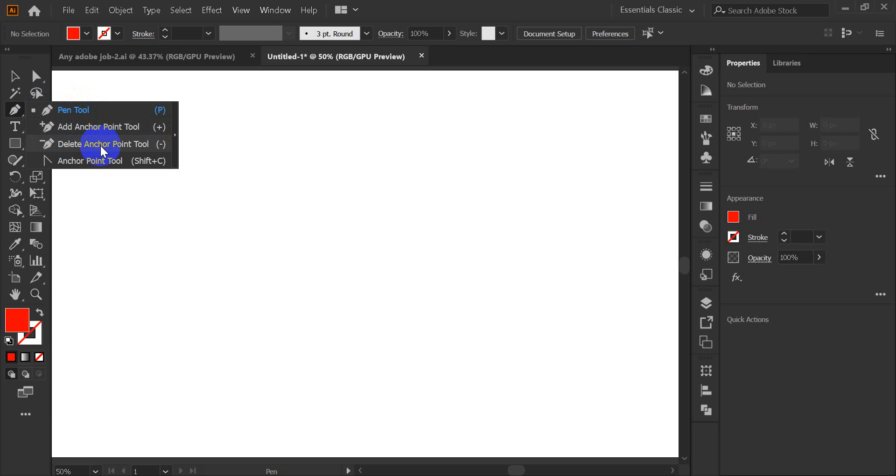
left_click(16, 110)
Step: Draw a rectangle about 198 px wide and 157 px high near the middle of the artboard
left_click(16, 145)
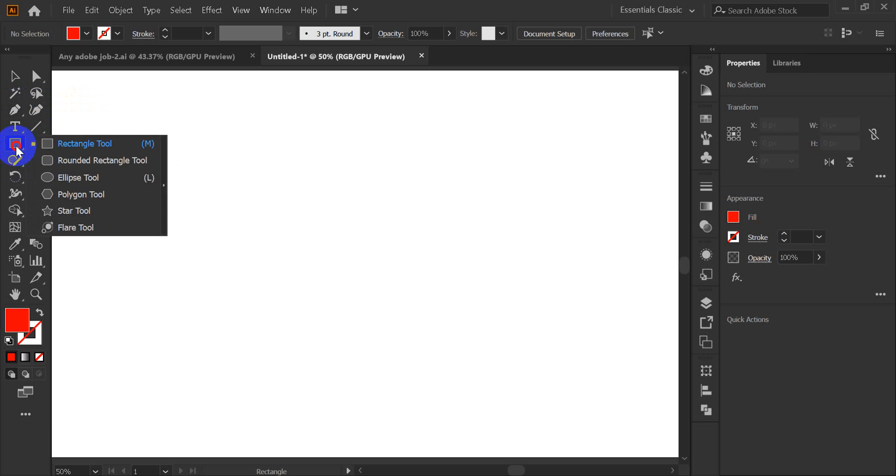
left_click(89, 144)
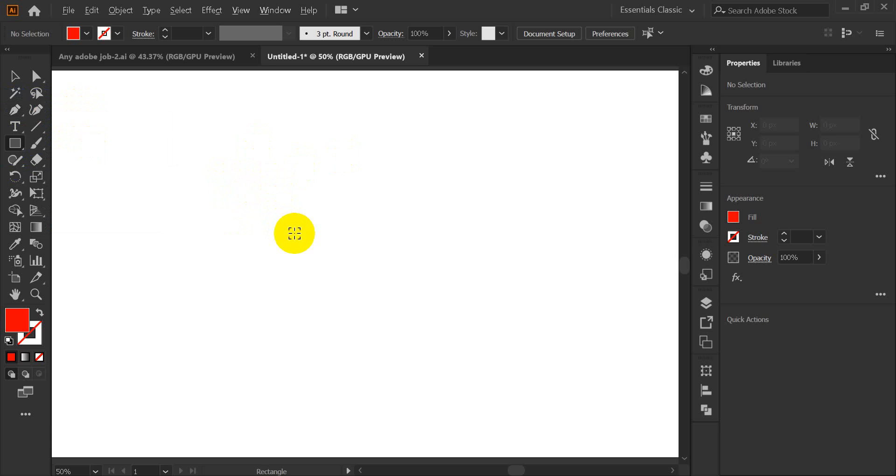
key("ctrl+equal")
key("ctrl+equal")
left_click_drag(264, 176, 473, 341)
left_click(13, 76)
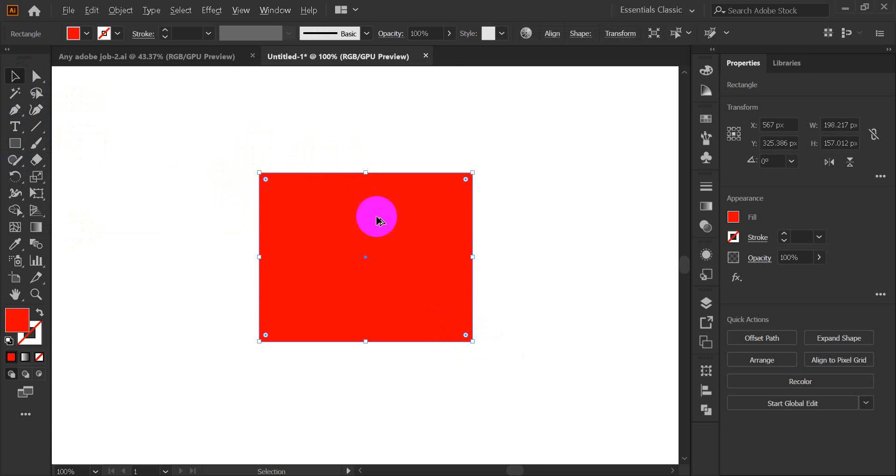
Step: Fill the rectangle with the black swatch and deselect it
scroll(377, 217, "up", 1)
left_click(705, 119)
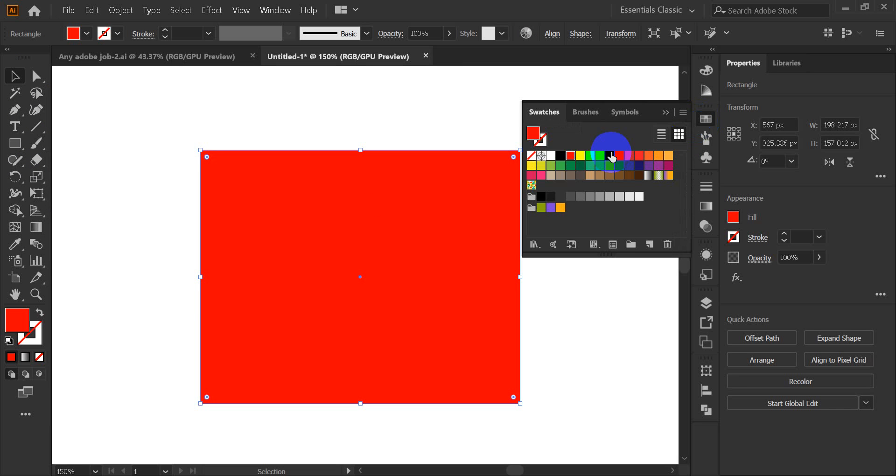
left_click(561, 156)
left_click(667, 116)
left_click(549, 223)
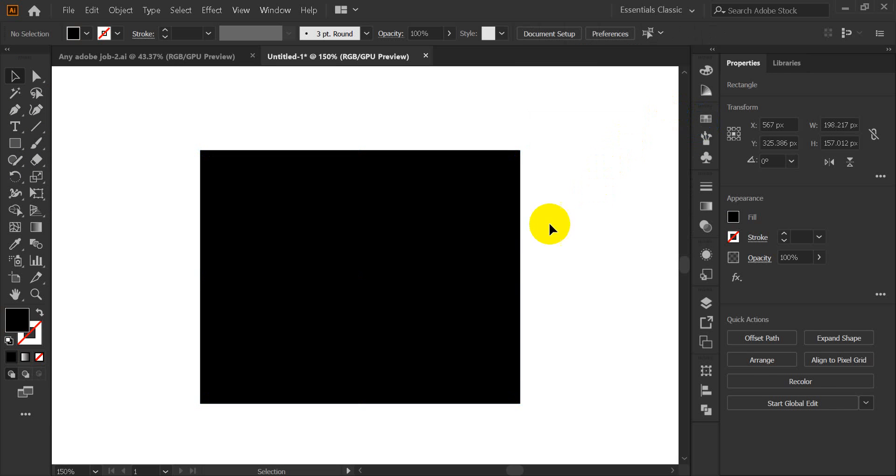
Step: Select the black rectangle with the Selection tool and with the Direct Selection tool to examine its anchor points
scroll(416, 252, "up", 2)
scroll(417, 255, "down", 2)
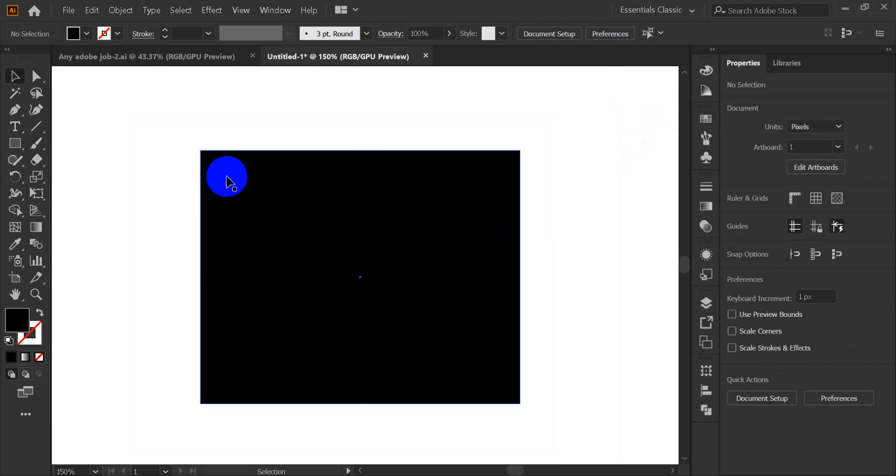
left_click(262, 193)
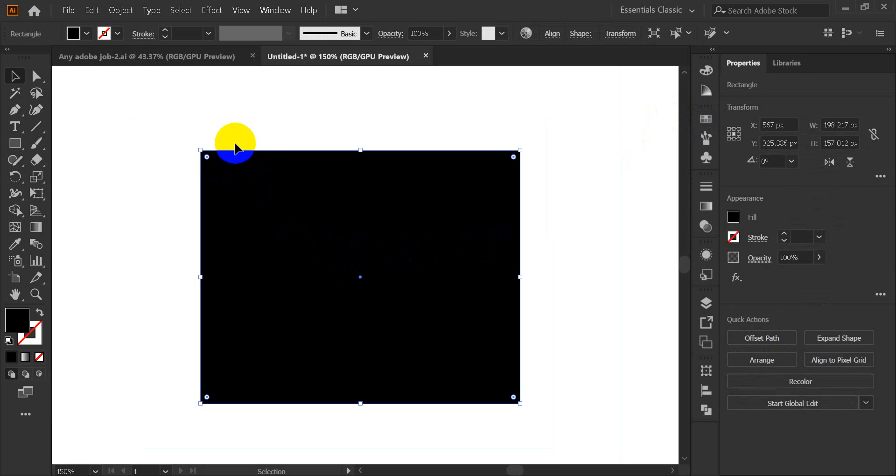
left_click(36, 76)
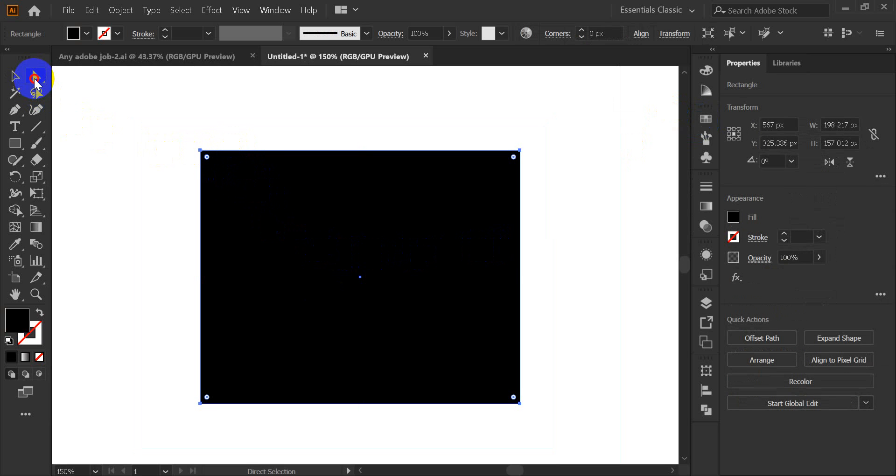
left_click(578, 187)
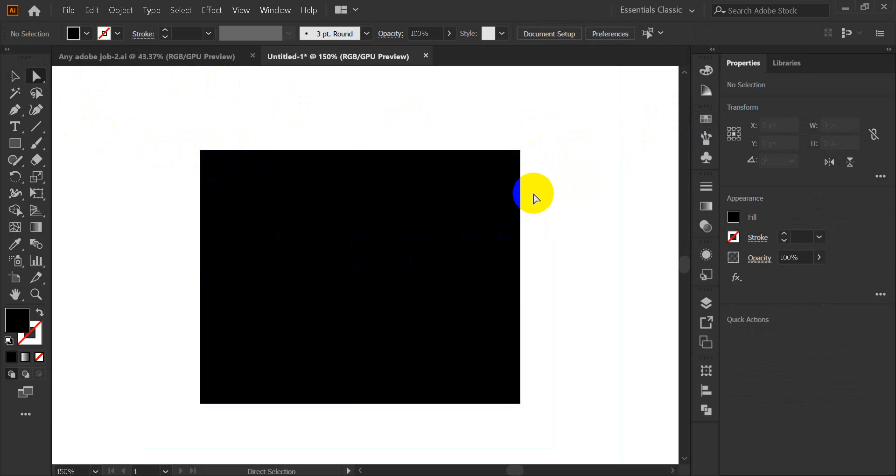
left_click(454, 228)
left_click(74, 128)
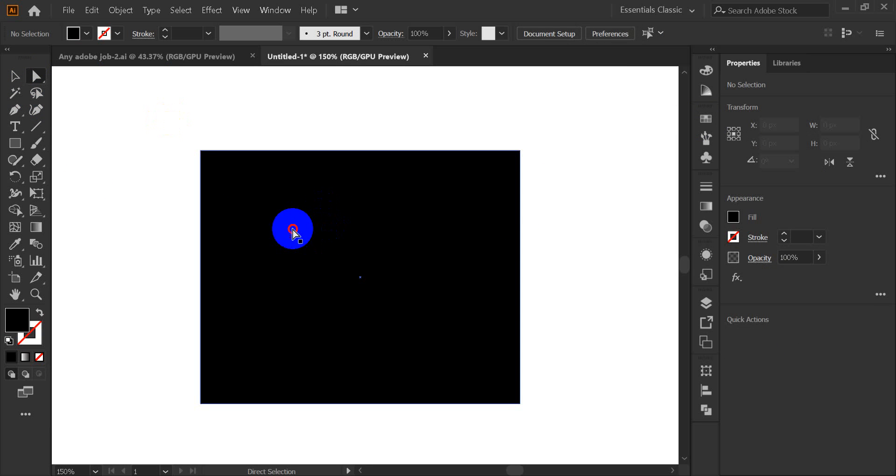
left_click(290, 232)
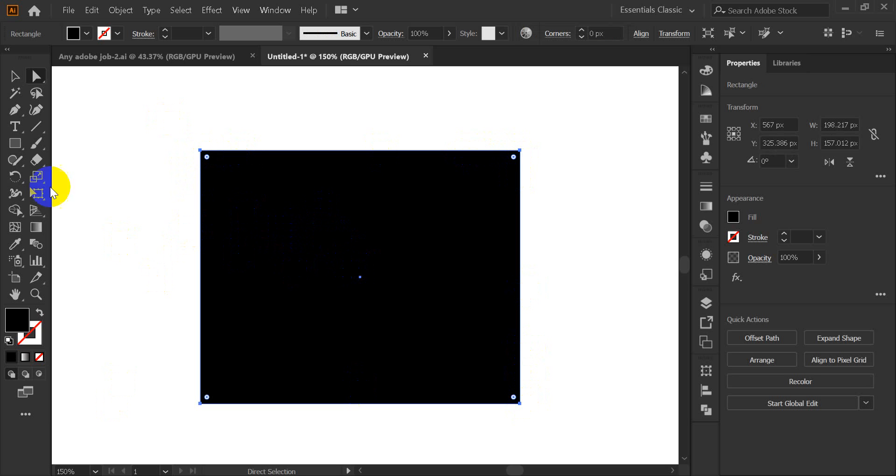
left_click(19, 112)
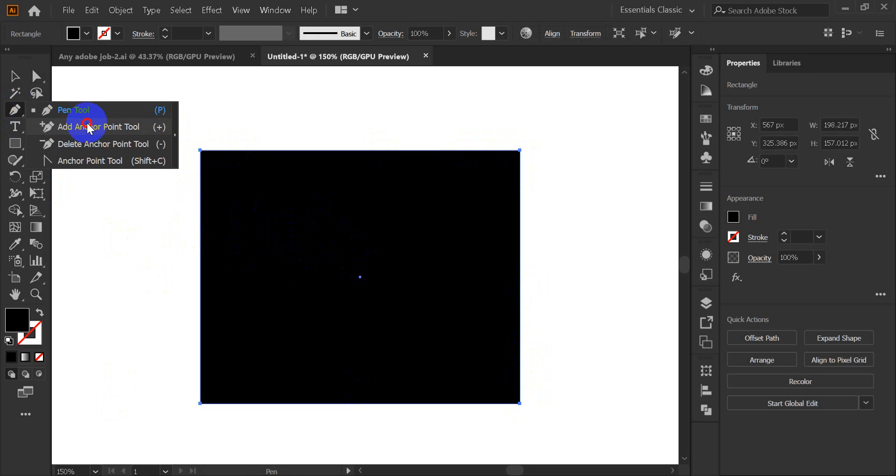
left_click(154, 133)
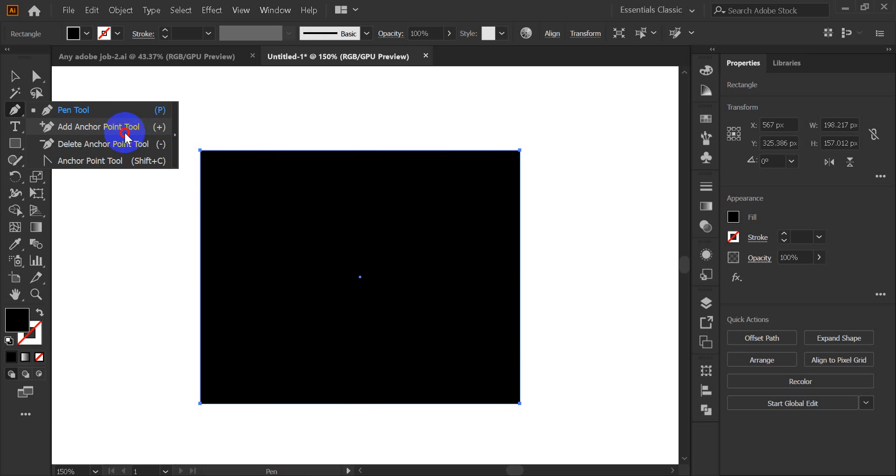
left_click(16, 76)
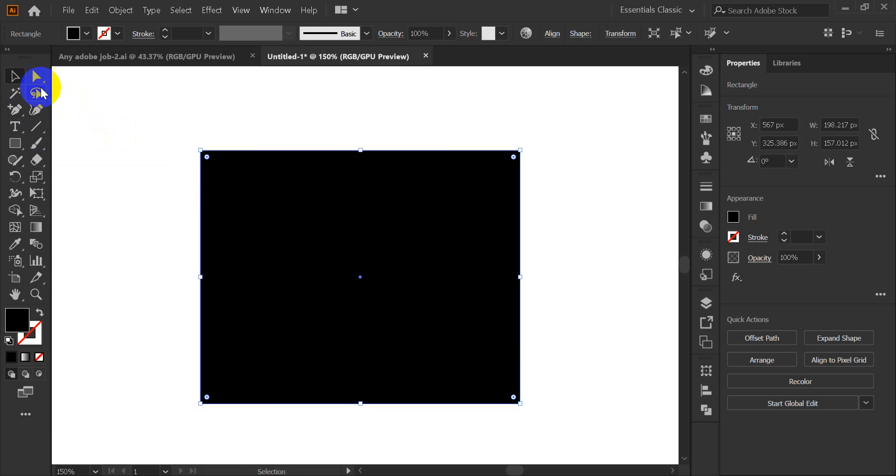
left_click(389, 248)
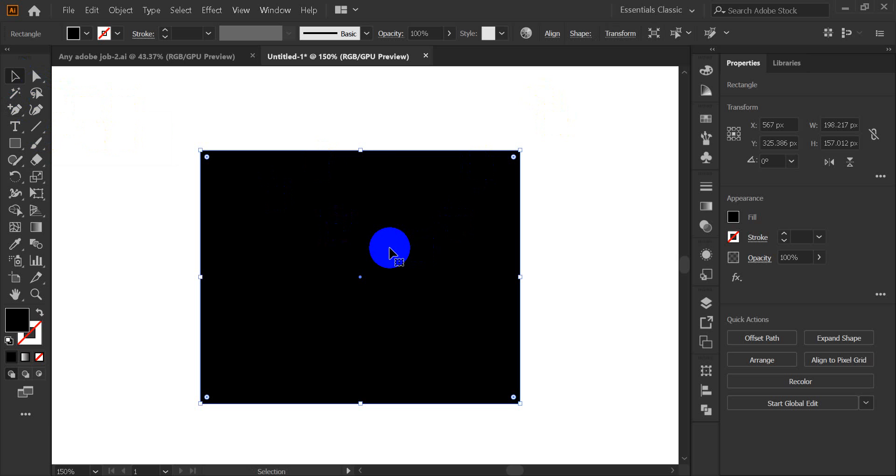
Step: Add anchor points at the midpoints of the rectangle's left, right and bottom edges and near the middle of its top edge
key("plus")
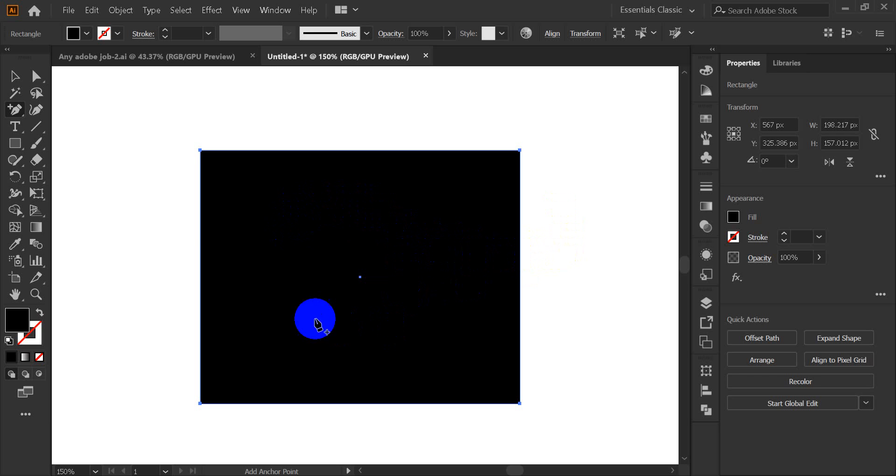
left_click(208, 160)
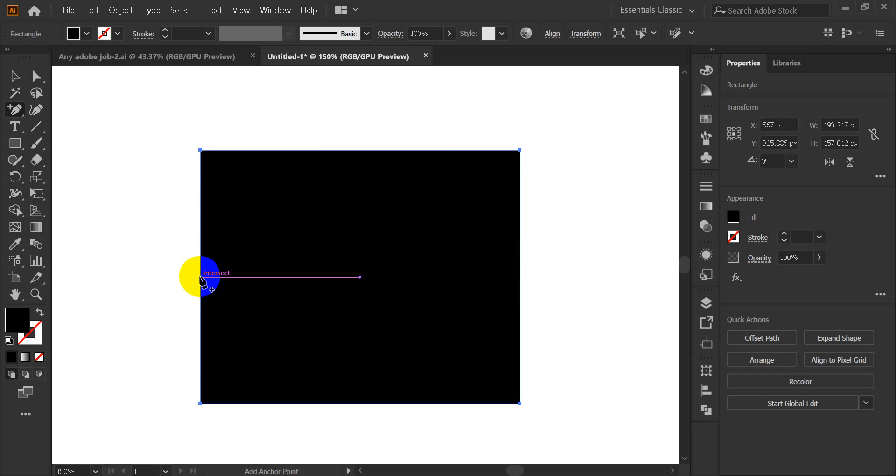
left_click(200, 277)
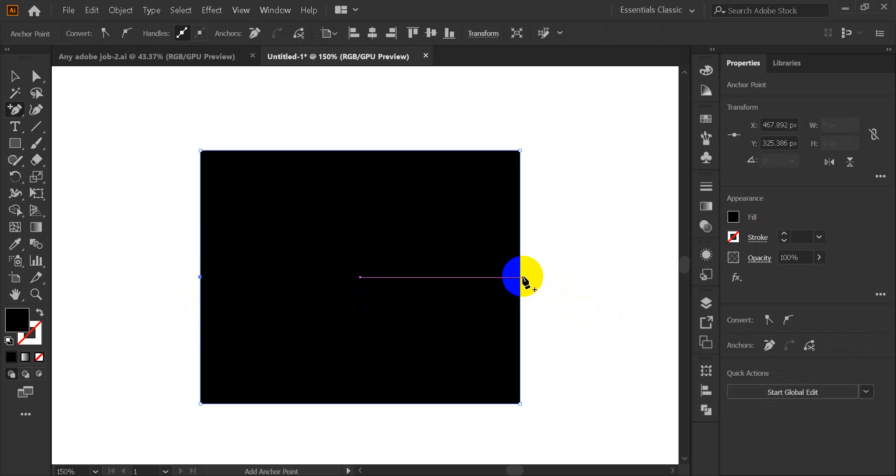
left_click(520, 277)
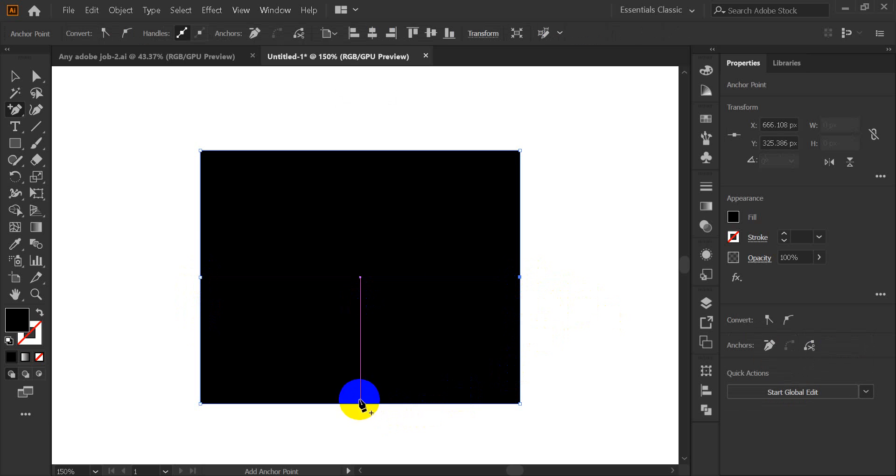
left_click(371, 150)
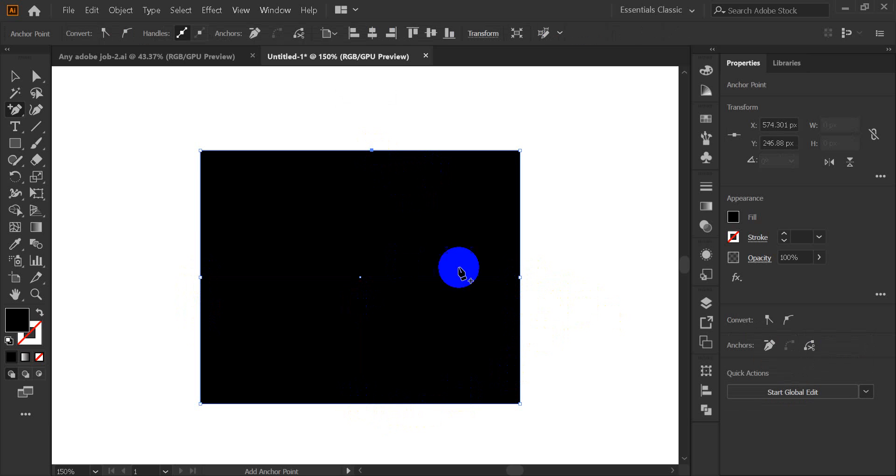
left_click(360, 404)
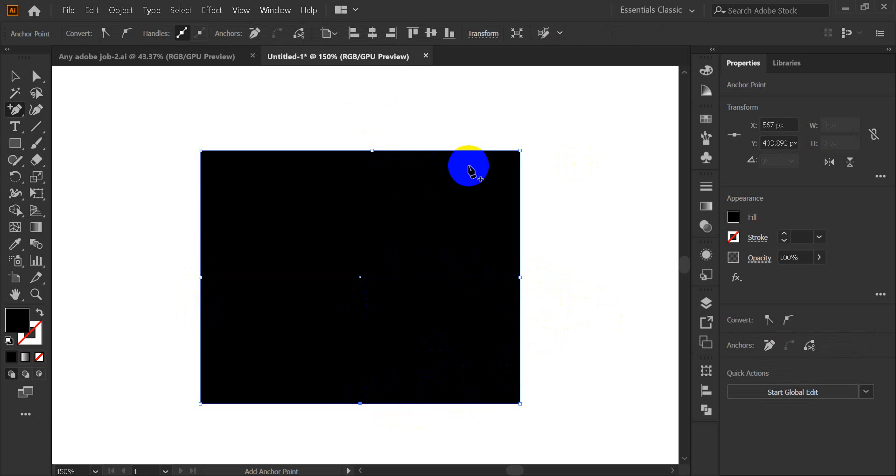
Step: Move the whole rectangle around, leaving its centre at about X 569.6, Y 325.1 px, and show its anchors with the Direct Selection tool
left_click(13, 77)
left_click(148, 176)
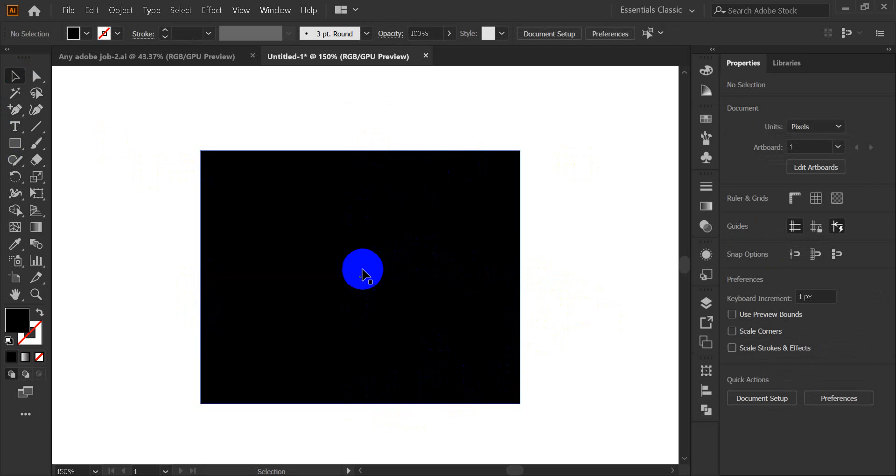
left_click_drag(359, 270, 430, 230)
left_click_drag(490, 226, 400, 301)
left_click_drag(321, 311, 310, 276)
left_click(36, 76)
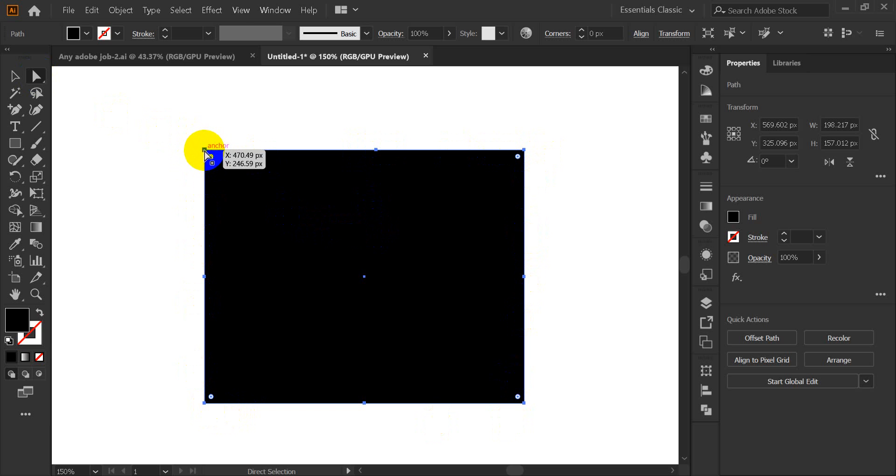
Step: Pull the four corner anchor points of the black rectangle outward individually with the Direct Selection tool, keeping the edge midpoints in place
left_click(205, 150)
left_click_drag(207, 151, 190, 135)
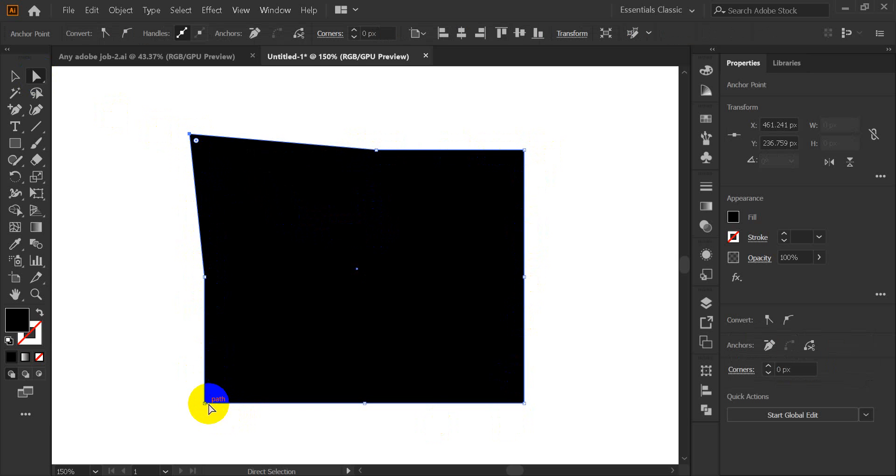
left_click_drag(205, 404, 182, 402)
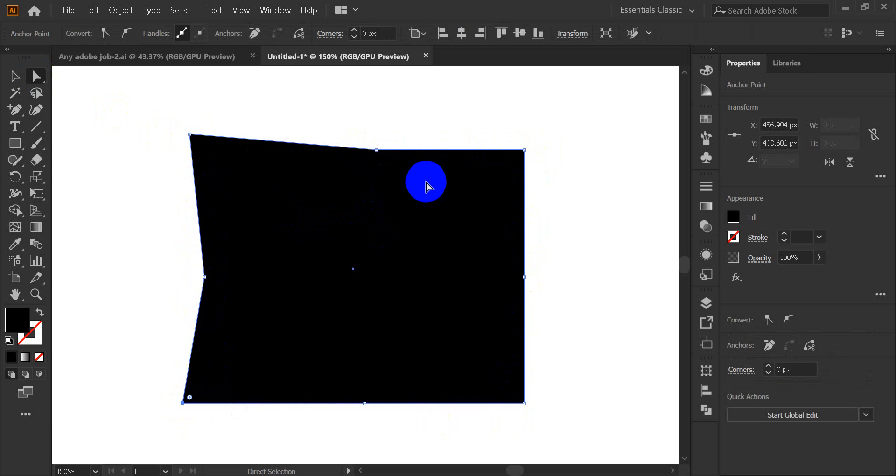
left_click(524, 151)
left_click_drag(524, 150, 530, 130)
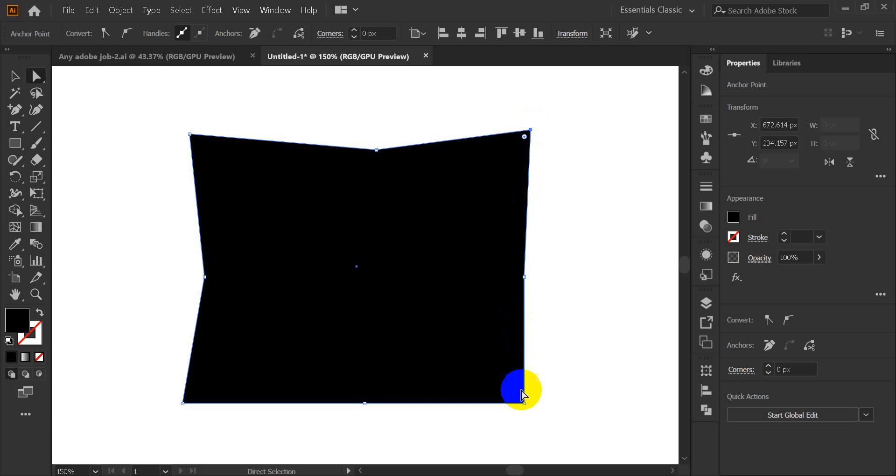
left_click(524, 404)
mouse_move(524, 404)
left_mouse_down()
mouse_move(540, 411)
mouse_move(526, 412)
mouse_move(533, 404)
left_mouse_up()
left_click(579, 329)
left_click(527, 254)
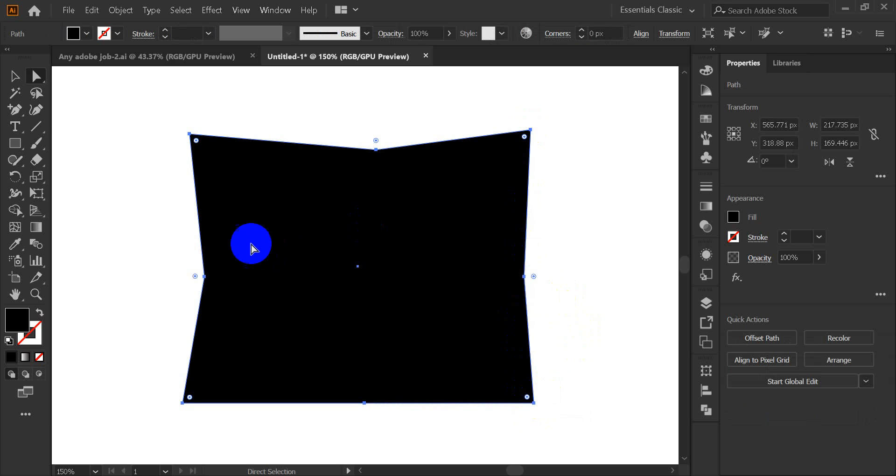
Step: Undo the moves of the rectangle's four corner anchor points
scroll(252, 244, "down", 2)
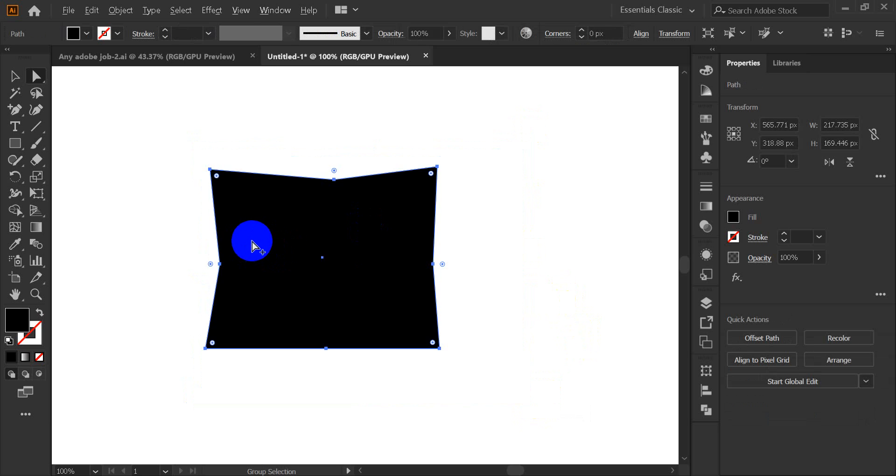
left_click(248, 244)
key("ctrl+z")
key("ctrl+z")
key("ctrl+z")
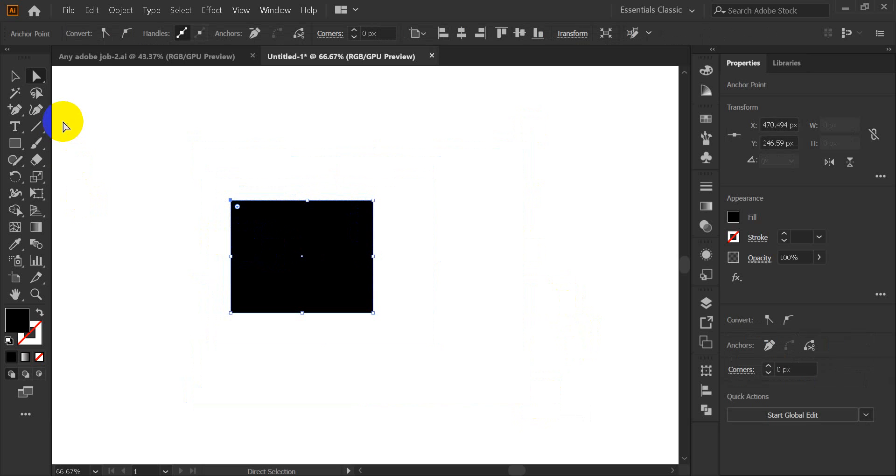
Step: Draw a second black rectangle about 192 × 157 px beside the first one, level with it, and deselect it
left_click(14, 142)
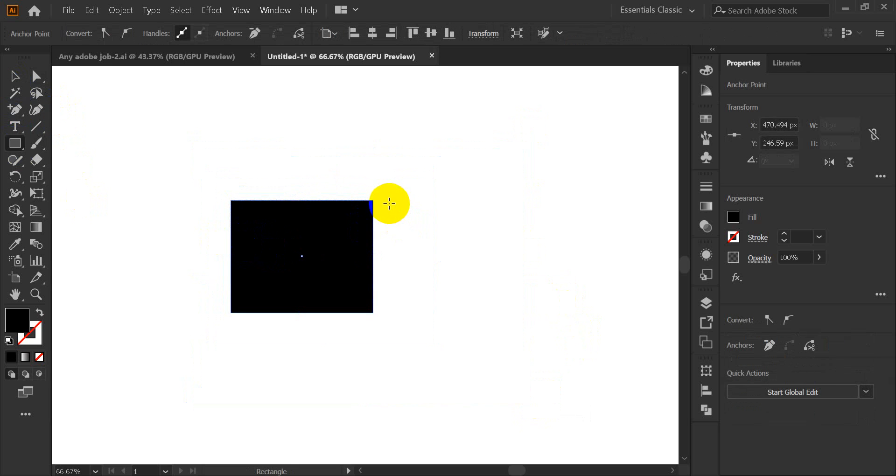
left_click_drag(387, 200, 524, 312)
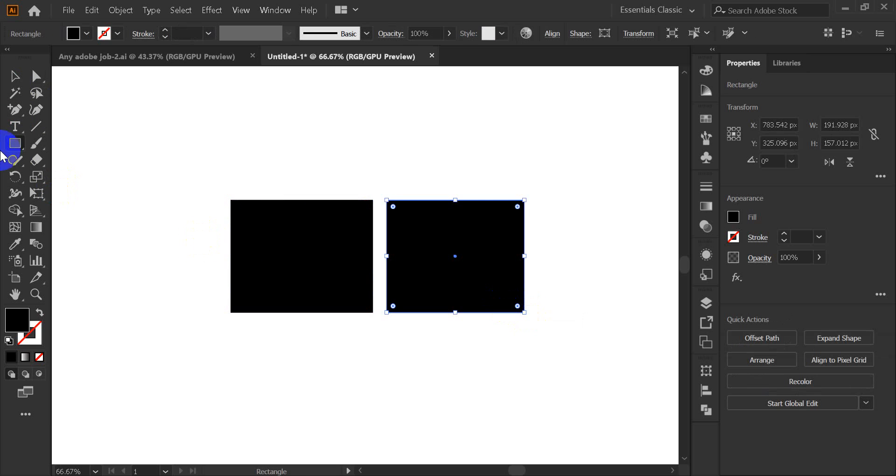
left_click(34, 83)
left_click(182, 141)
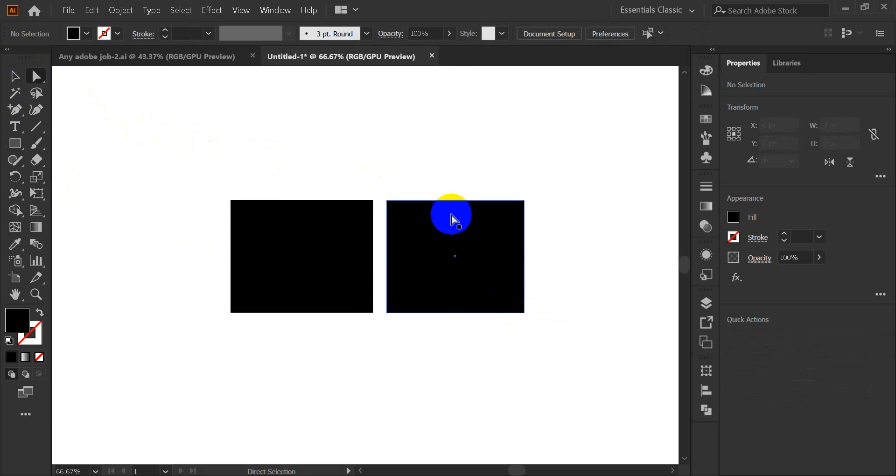
Step: Add three anchor points along the second rectangle's left edge and four along its bottom edge with the Add Anchor Point tool
scroll(514, 228, "up", 2)
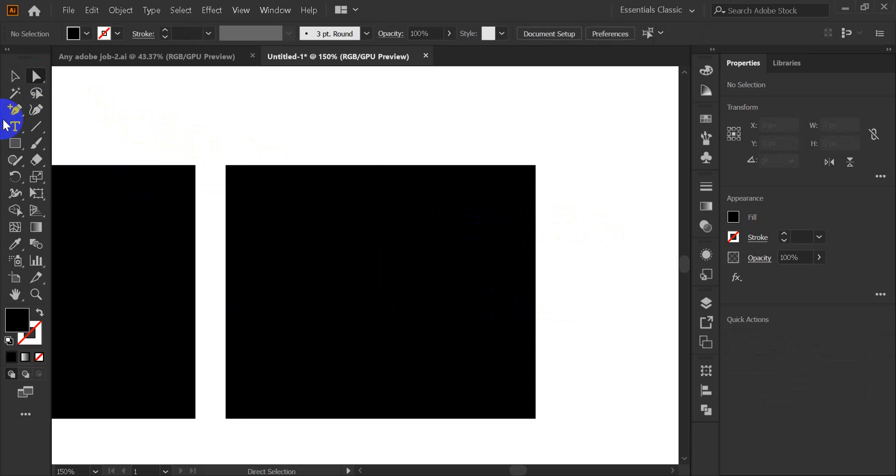
left_click(17, 110)
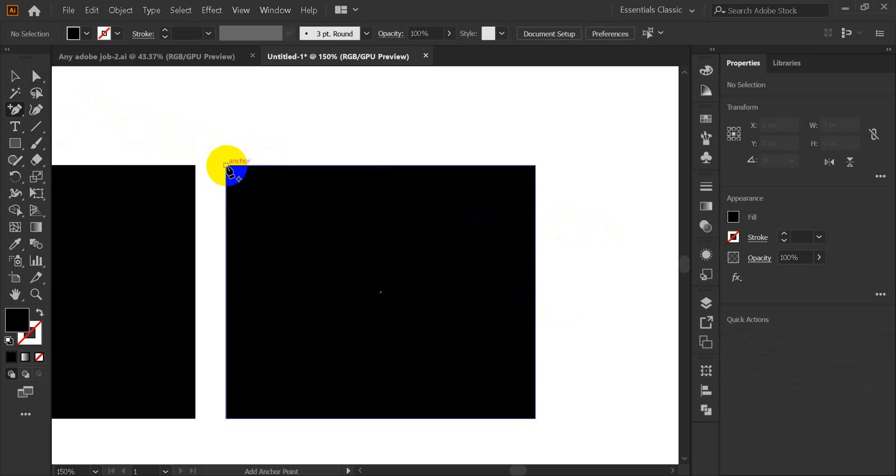
left_click(226, 231)
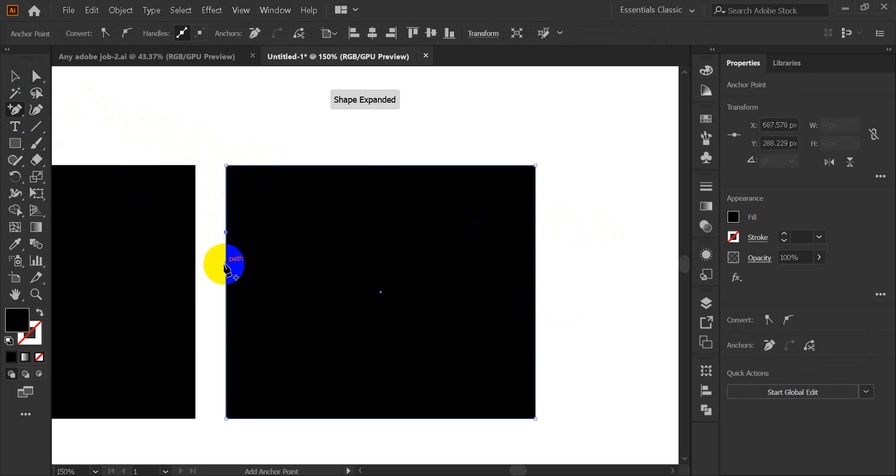
left_click(226, 305)
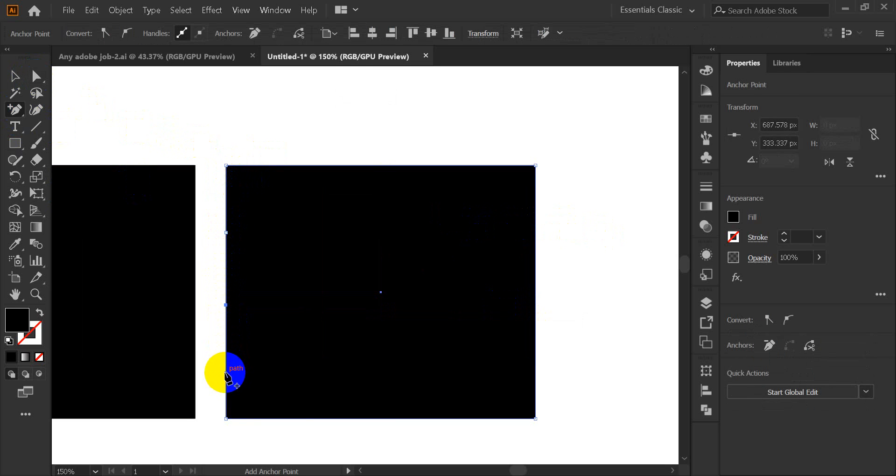
left_click(226, 372)
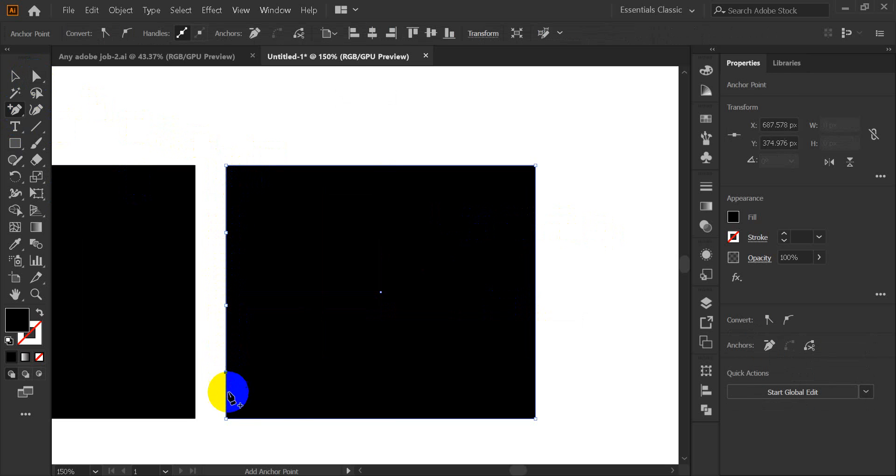
left_click(272, 419)
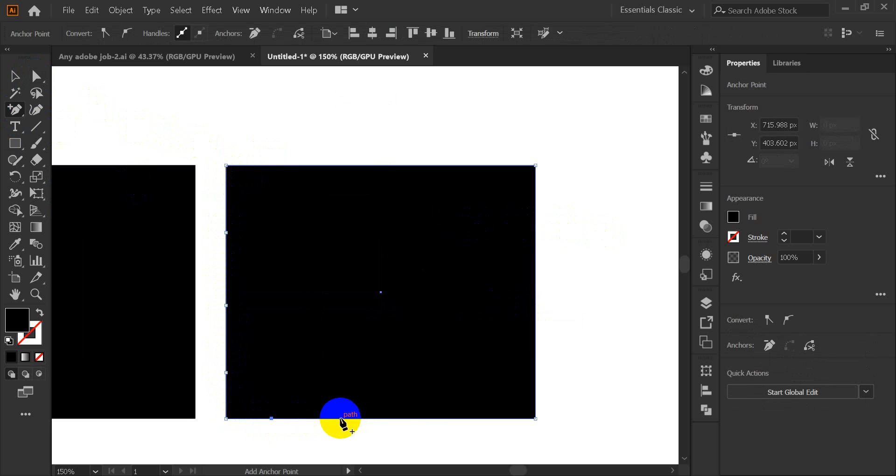
left_click(340, 419)
left_click(404, 418)
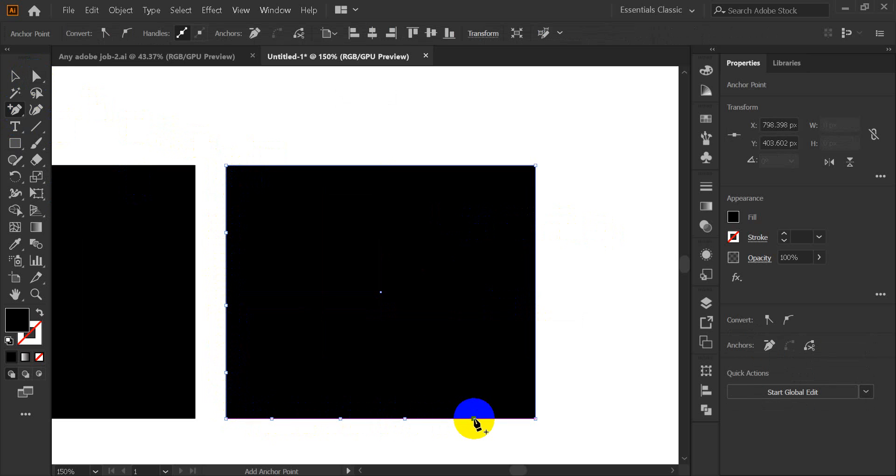
left_click(473, 419)
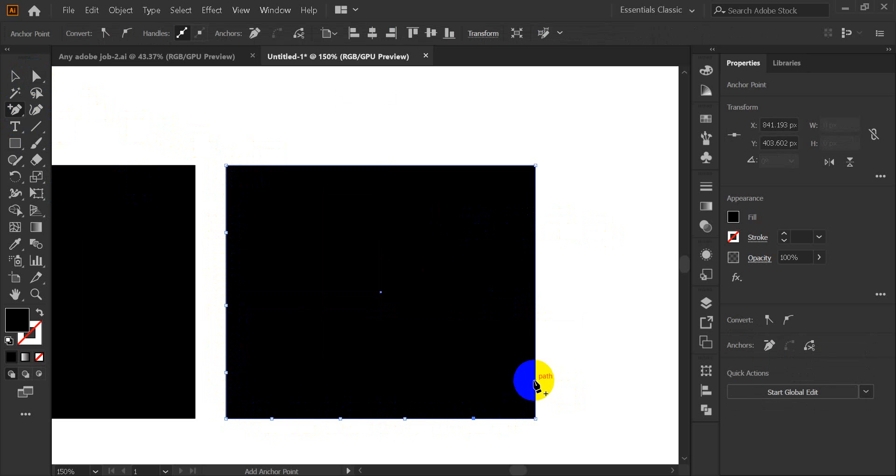
Step: Add four anchor points on the second rectangle's right edge, five on its top edge and one more near the top of its left edge
left_click(535, 373)
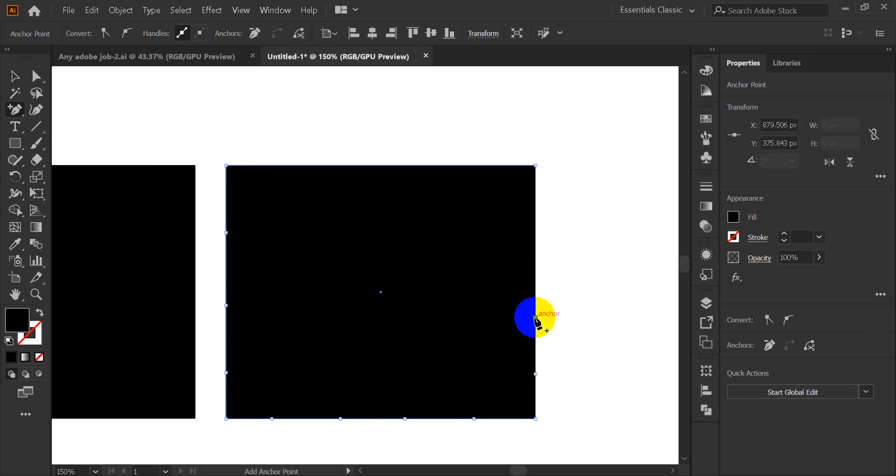
left_click(535, 318)
left_click(535, 253)
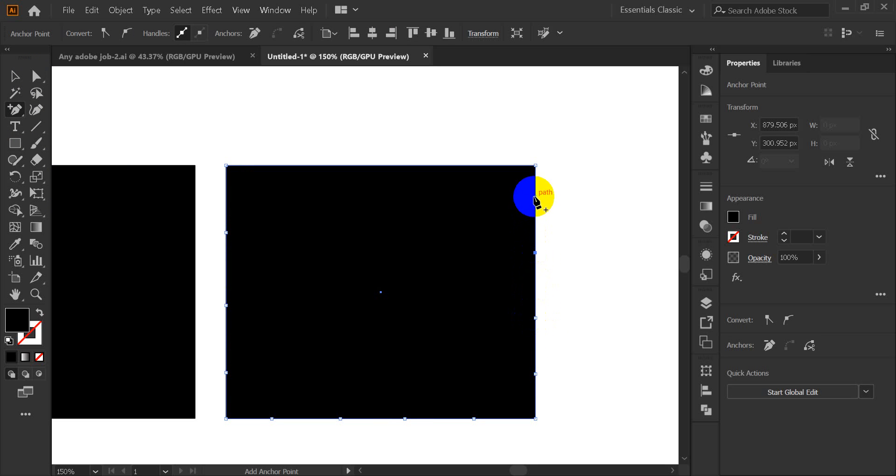
left_click(534, 195)
left_click(499, 165)
left_click(420, 165)
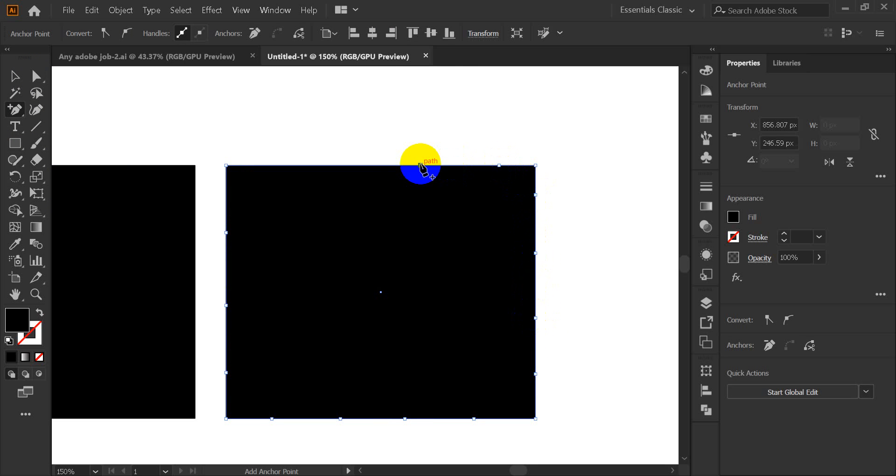
left_click(355, 165)
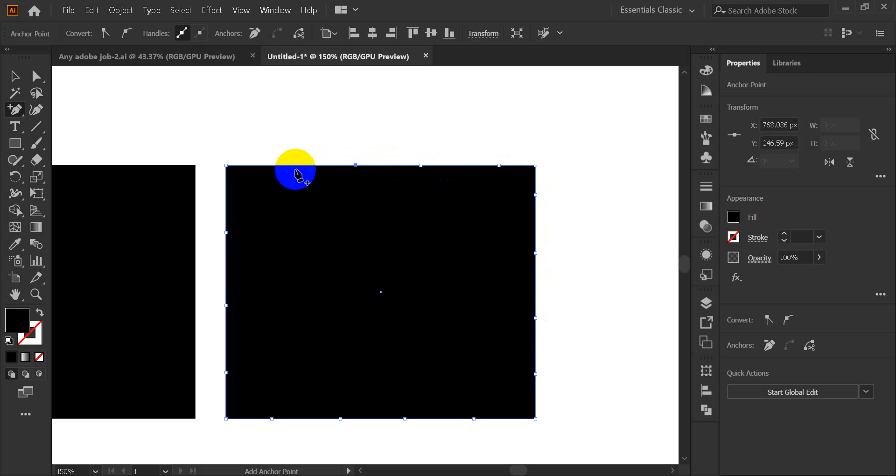
left_click(291, 166)
left_click(260, 165)
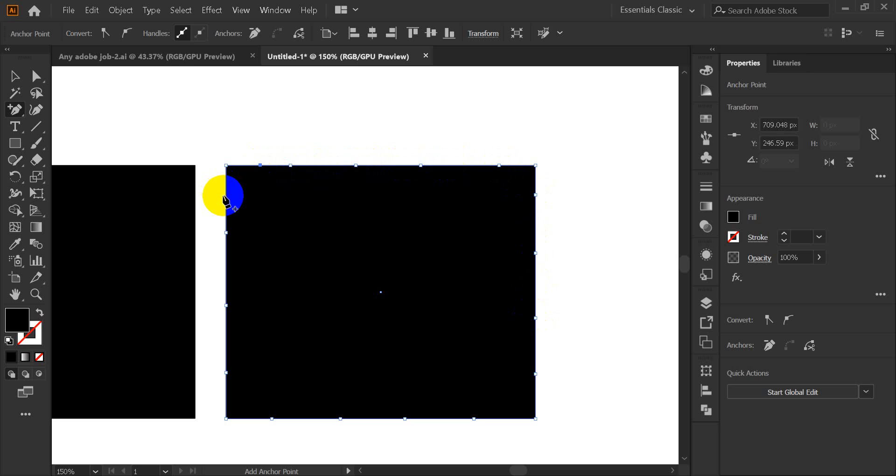
Step: Move the second rectangle slightly to about X 787.6, Y 327.4 px and show all its anchor points with the Direct Selection tool
left_click(13, 76)
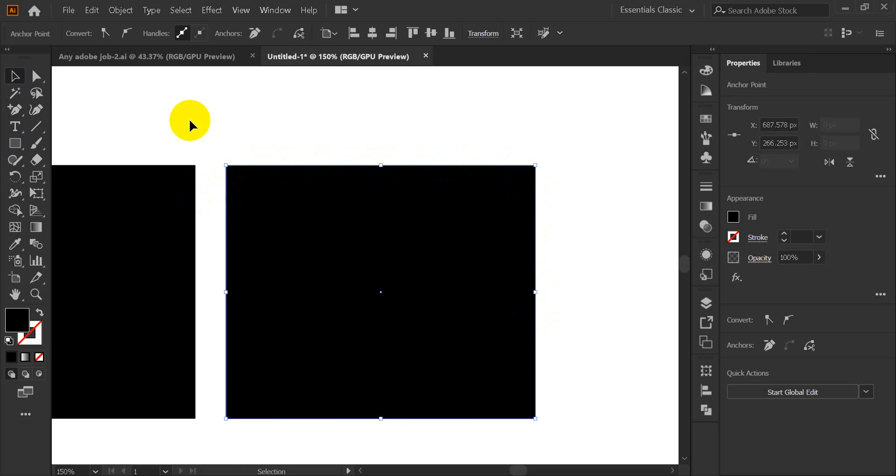
left_click(414, 290)
mouse_move(318, 308)
left_mouse_down()
mouse_move(356, 309)
mouse_move(325, 313)
left_mouse_up()
left_click(37, 76)
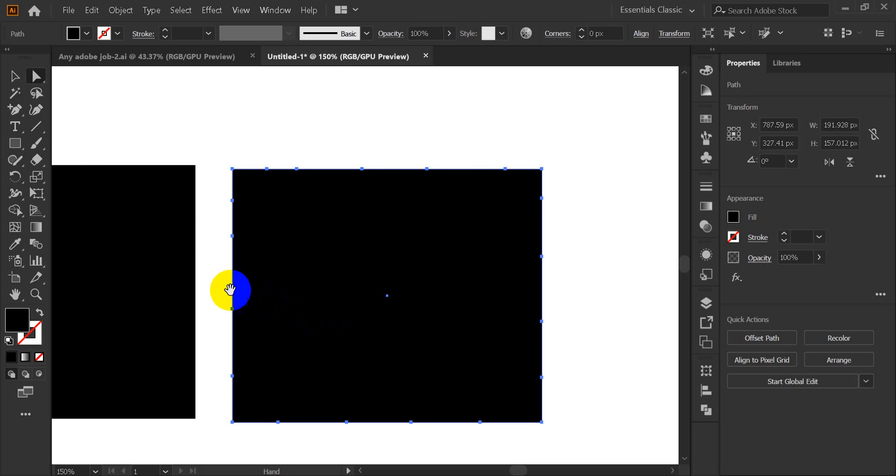
left_click_drag(230, 290, 392, 274)
scroll(393, 278, "down", 1, "alt")
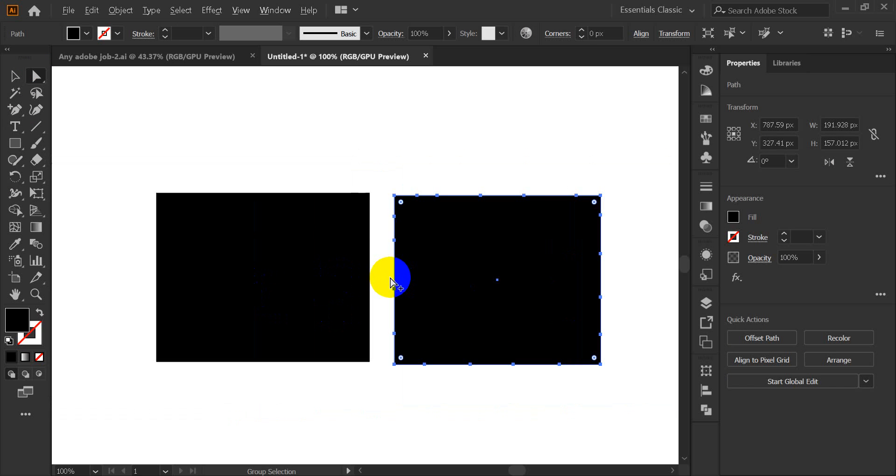
scroll(451, 280, "up", 1, "alt")
scroll(452, 279, "down", 1, "alt")
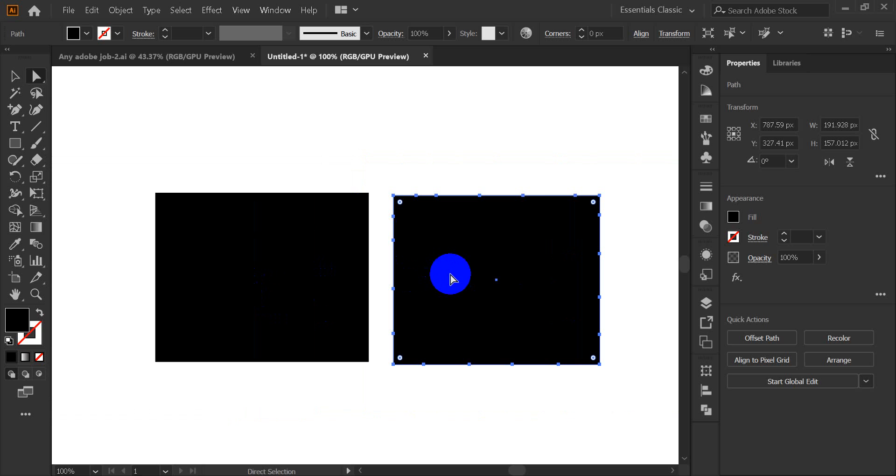
Step: Move the second rectangle level with the first, to about X 780.7, Y 325.1 px, using the Selection tool, and deselect it
left_click(15, 77)
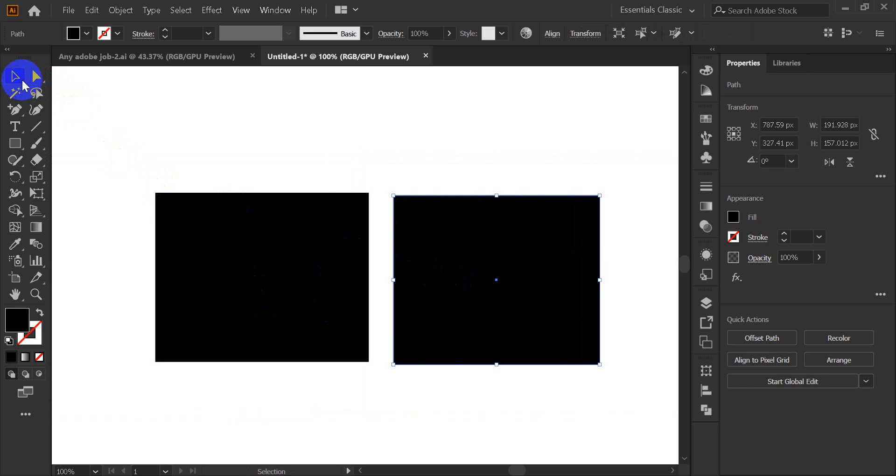
left_click(266, 148)
left_click_drag(426, 272, 417, 270)
left_click(405, 390)
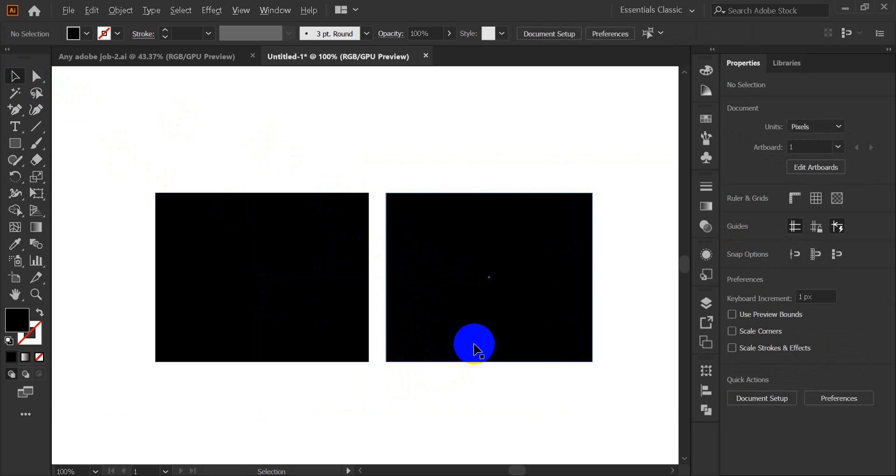
Step: Duplicate the right-hand rectangle directly above itself and delete the upper copy
scroll(474, 346, "up", 1)
scroll(475, 348, "down", 1)
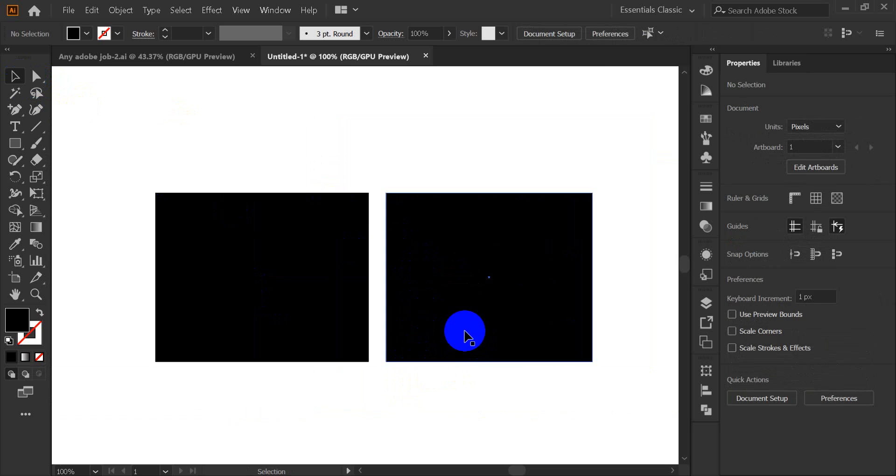
scroll(455, 311, "up", 3)
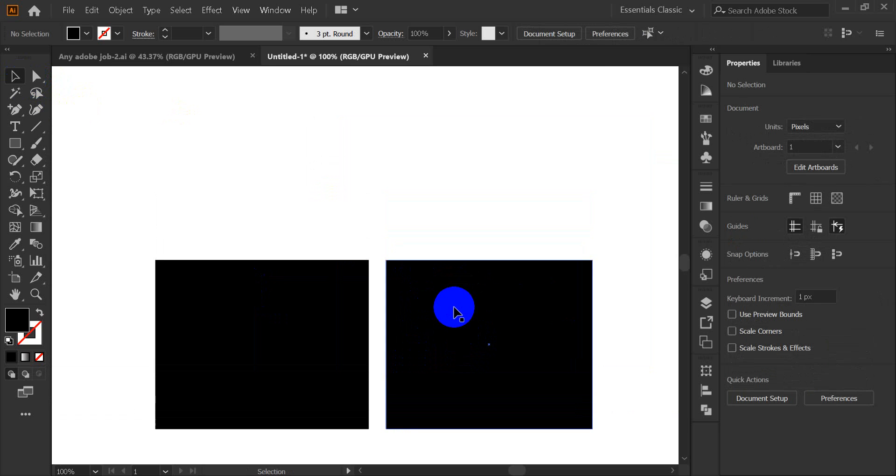
left_click(437, 366)
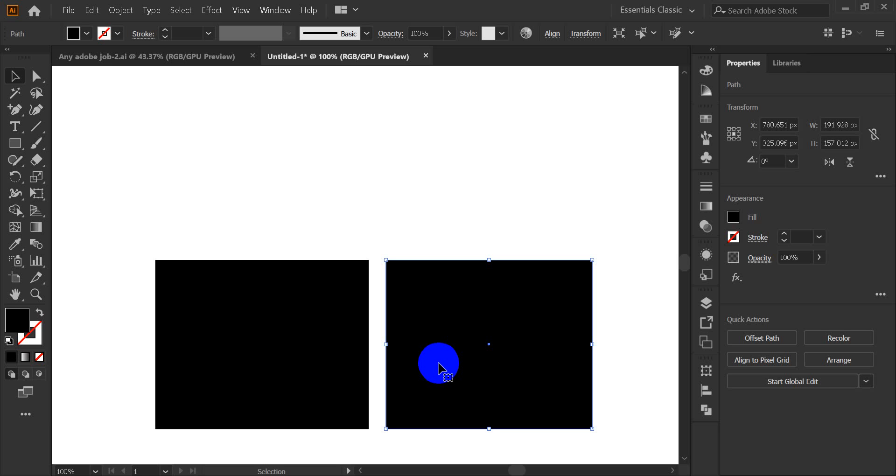
left_click_drag(440, 365, 440, 161)
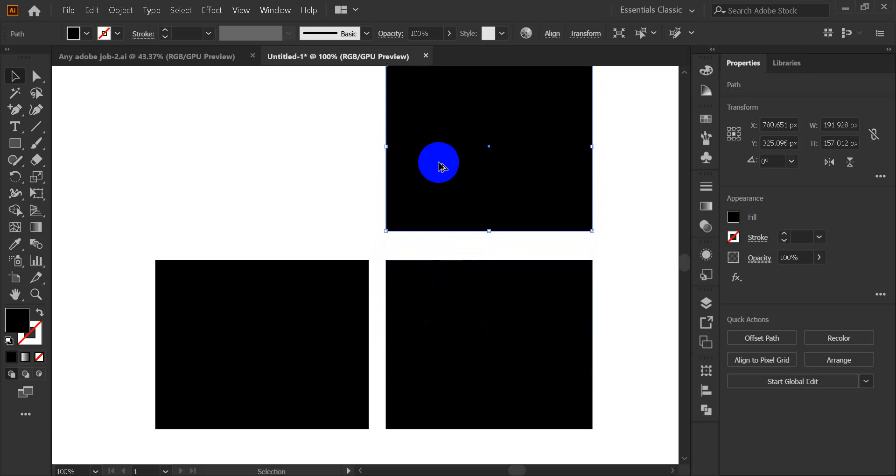
left_click(609, 255)
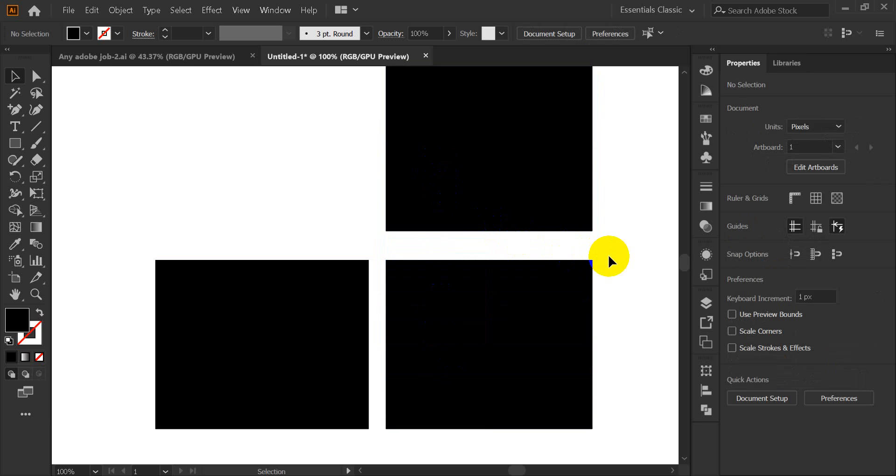
left_click(569, 223)
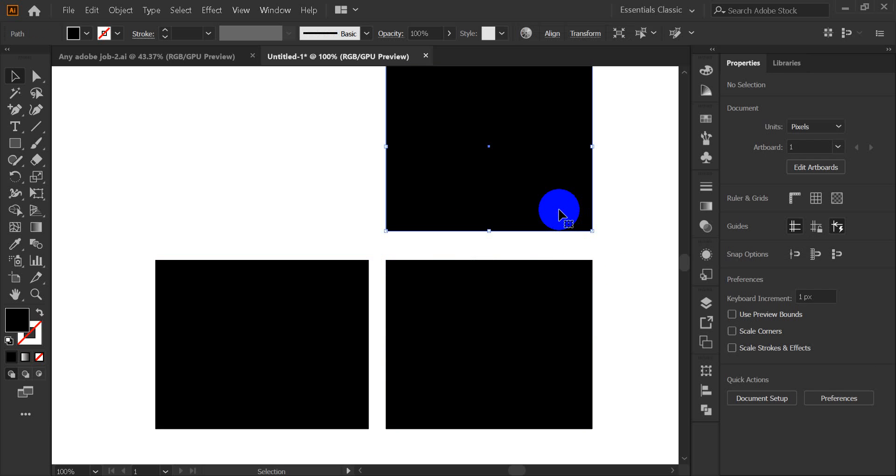
key("Delete")
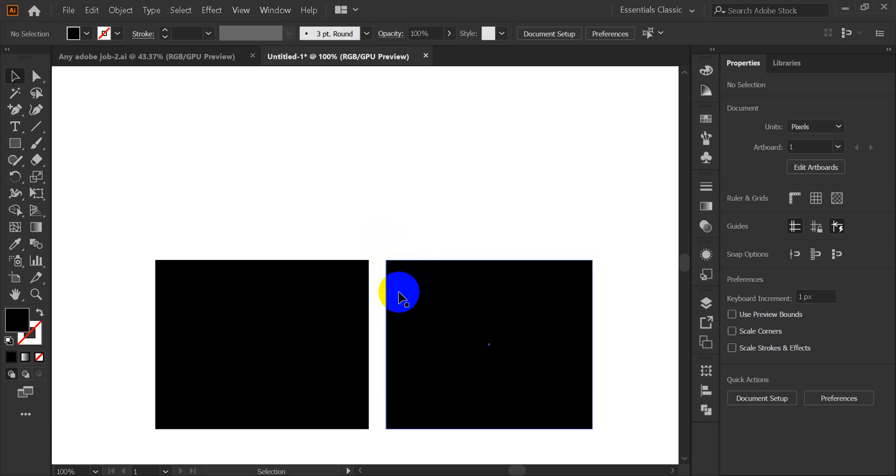
Step: Delete the left rectangle's upper-left and upper-right corner anchor points with the Delete Anchor Point tool to form a house shape, and deselect it
scroll(400, 299, "down", 3)
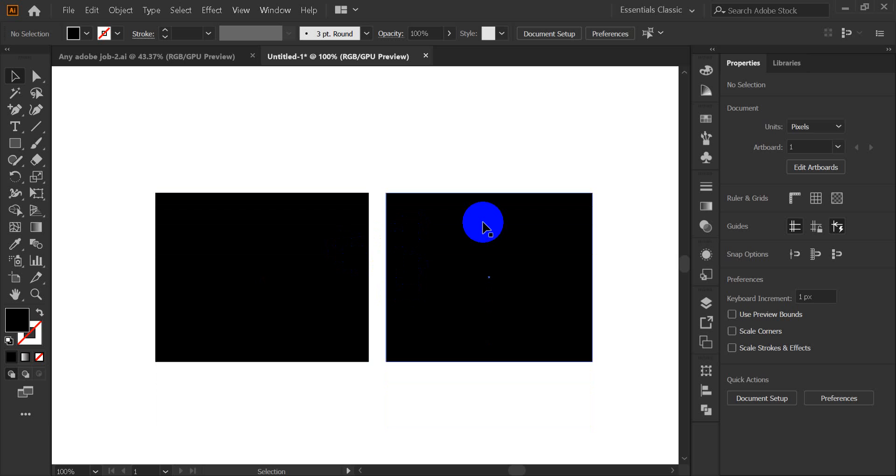
left_click(480, 227)
left_click(290, 251)
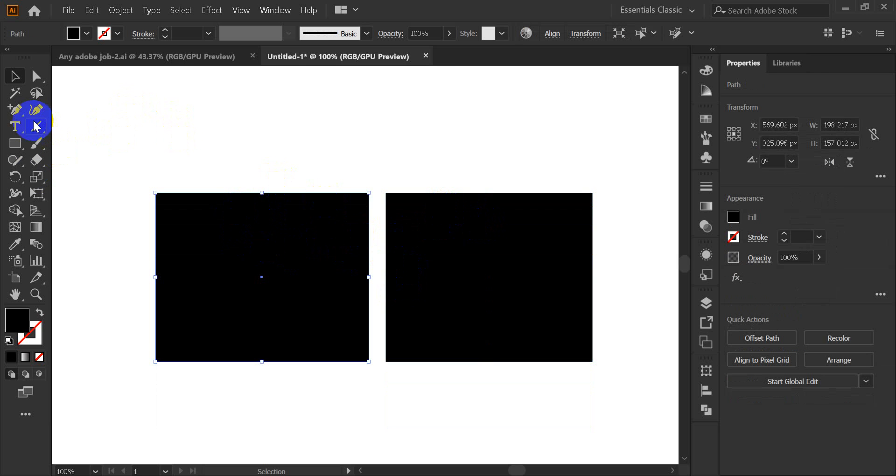
left_click_drag(15, 109, 98, 152)
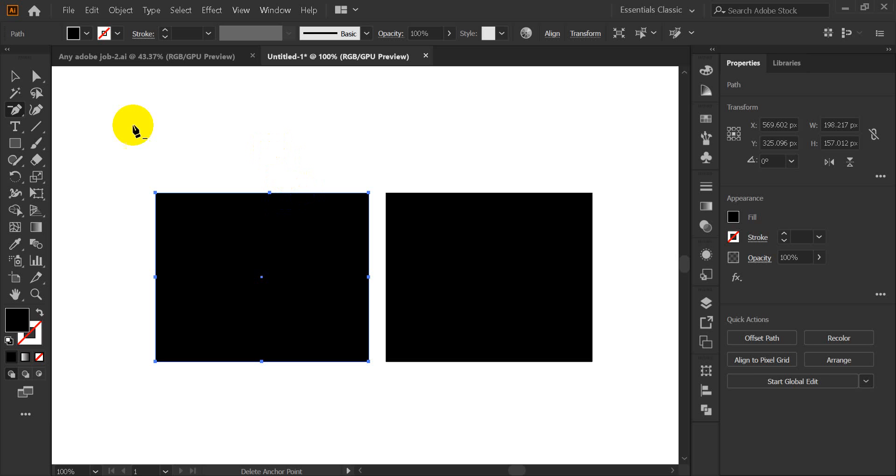
left_click(14, 76)
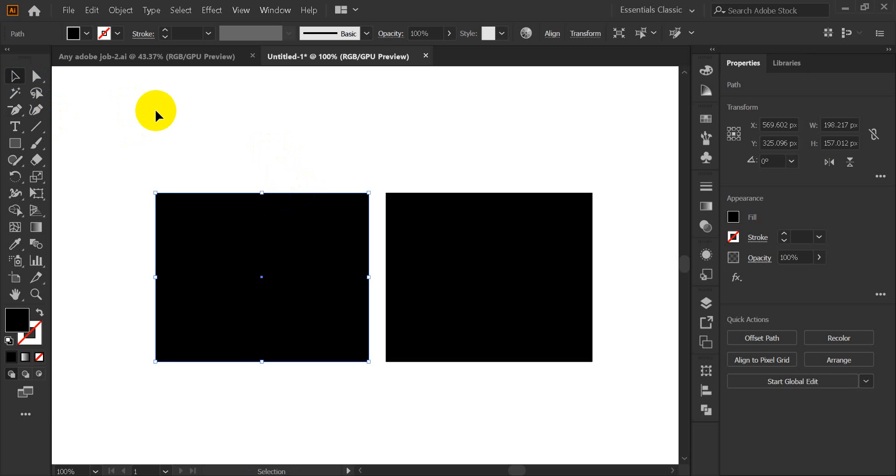
key("minus")
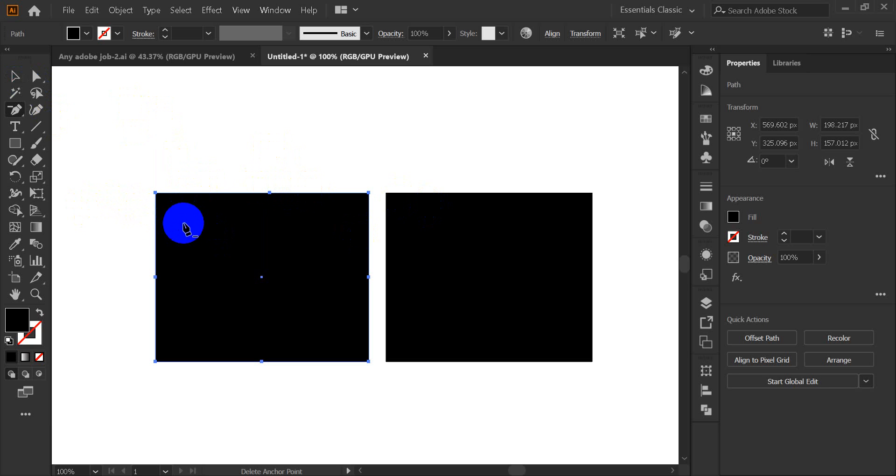
scroll(140, 214, "up", 1)
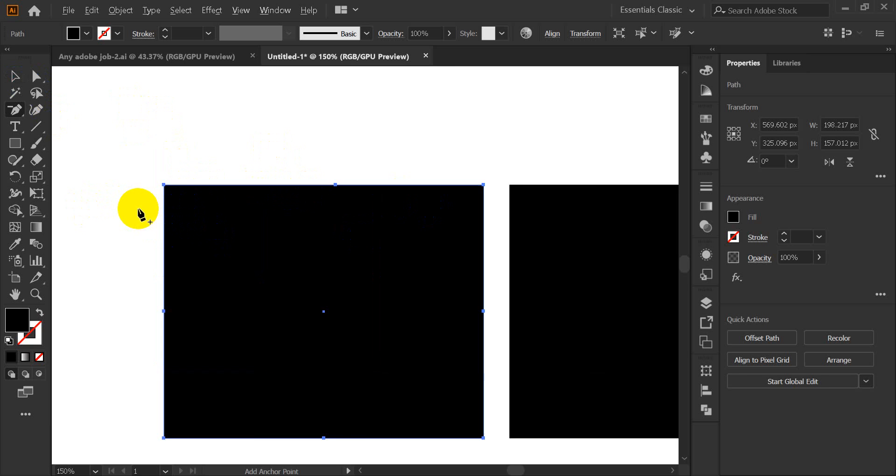
left_click(164, 186)
scroll(230, 216, "down", 1)
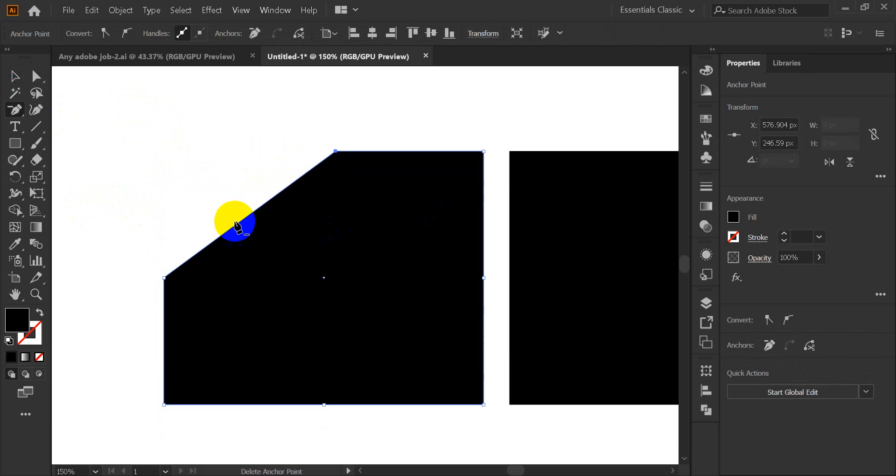
left_click(483, 151)
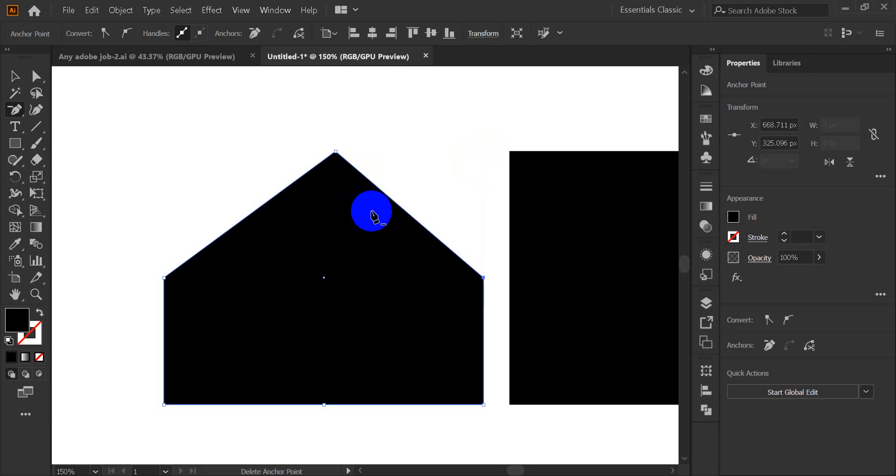
left_click(143, 183)
left_click(15, 76)
left_click(176, 140)
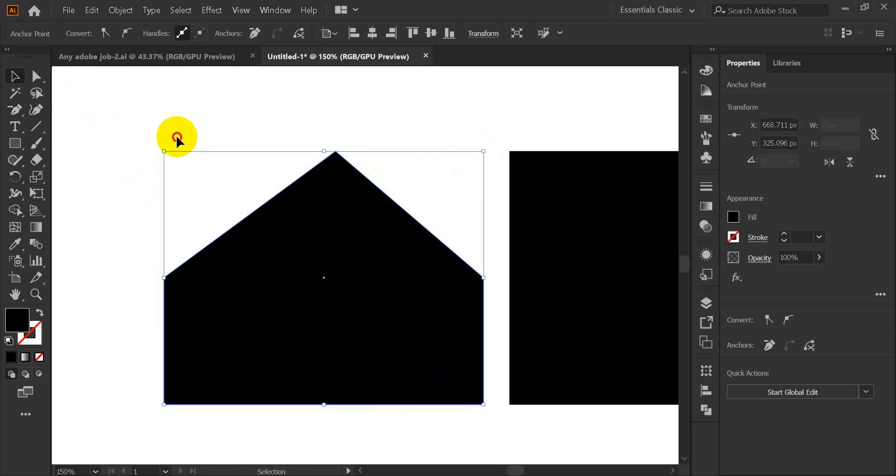
Step: Remove all four corner anchor points of the right-hand rectangle with the Delete Anchor Point tool
left_click_drag(472, 214, 195, 219)
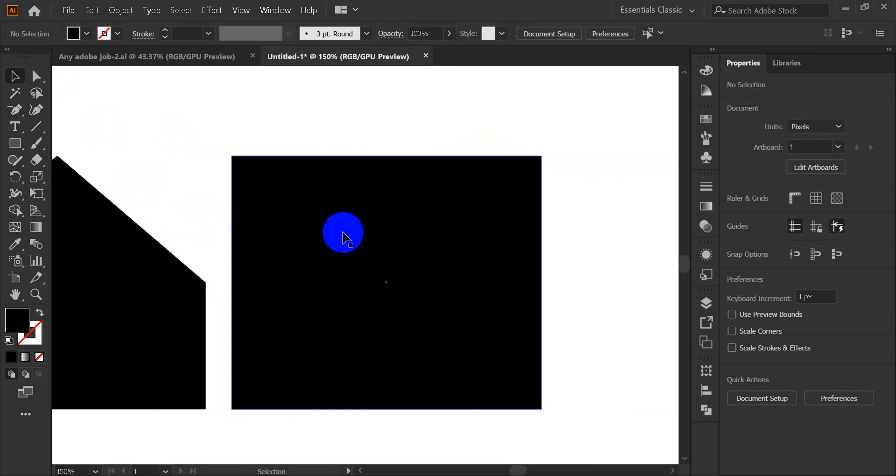
left_click(21, 110)
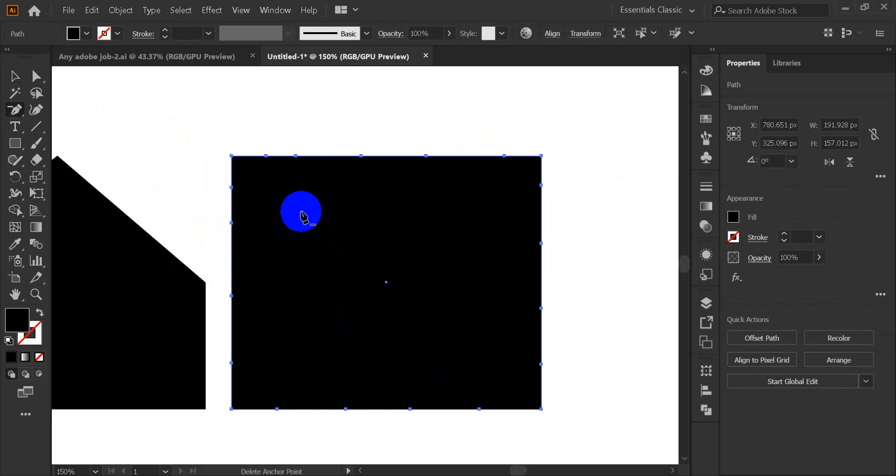
left_click(232, 156)
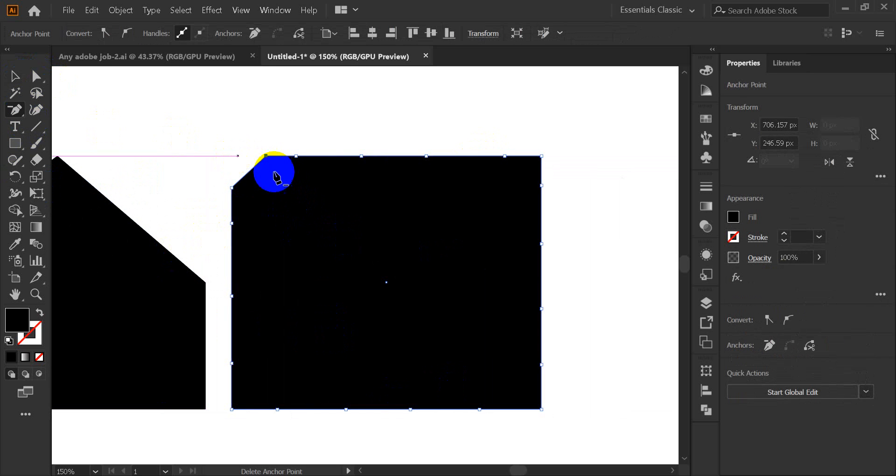
left_click(542, 156)
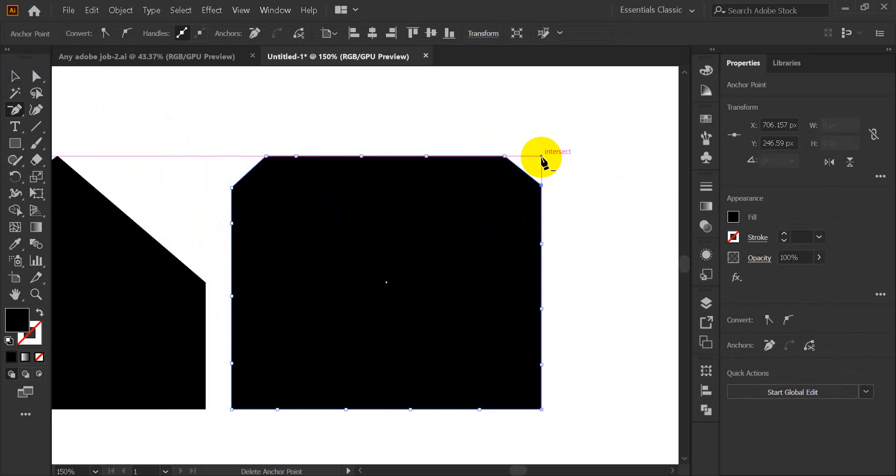
left_click(541, 409)
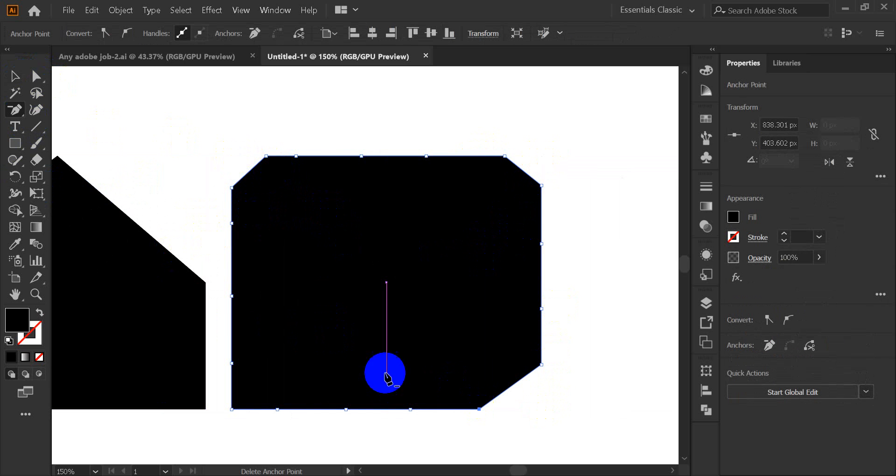
left_click(231, 409)
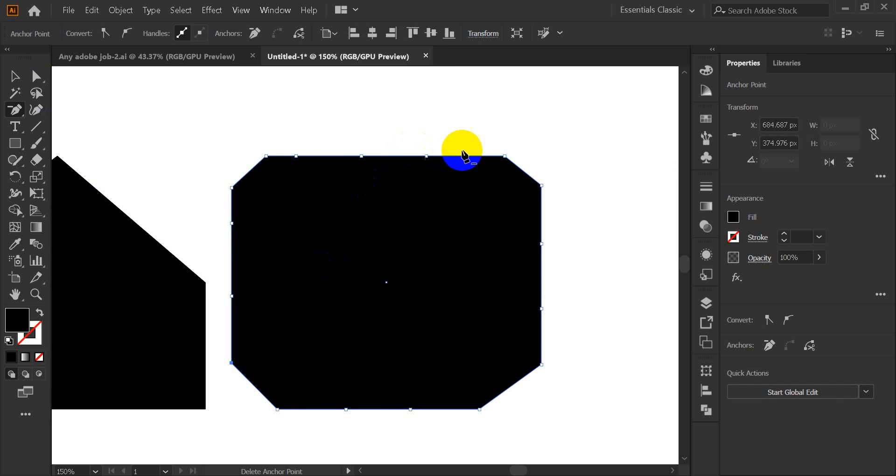
Step: Remove more anchor points from the right-hand shape's top, right and bottom edges and its lower-left corner, and deselect it
left_click(542, 244)
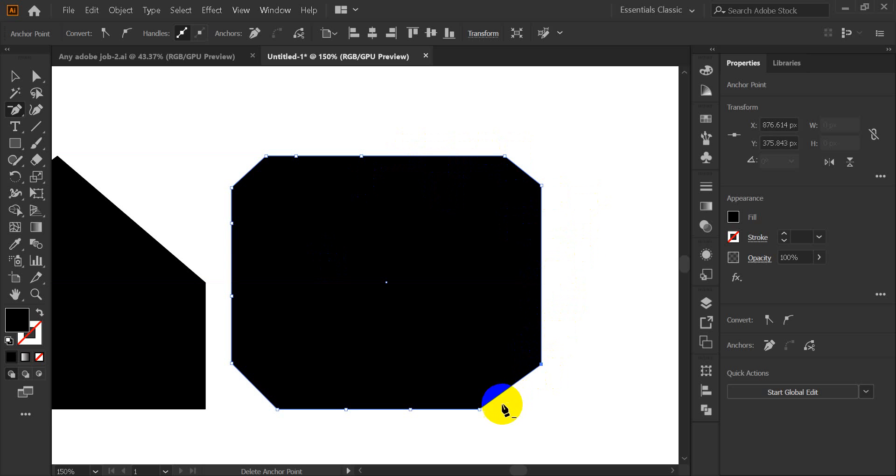
left_click(479, 410)
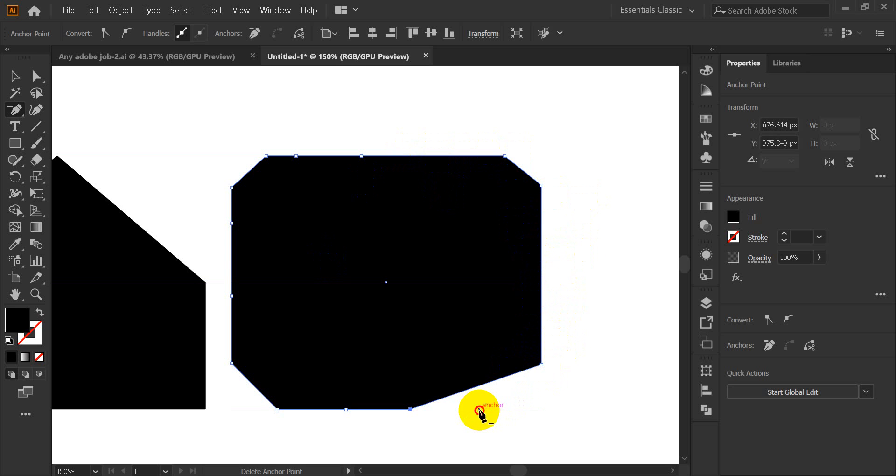
left_click(345, 410)
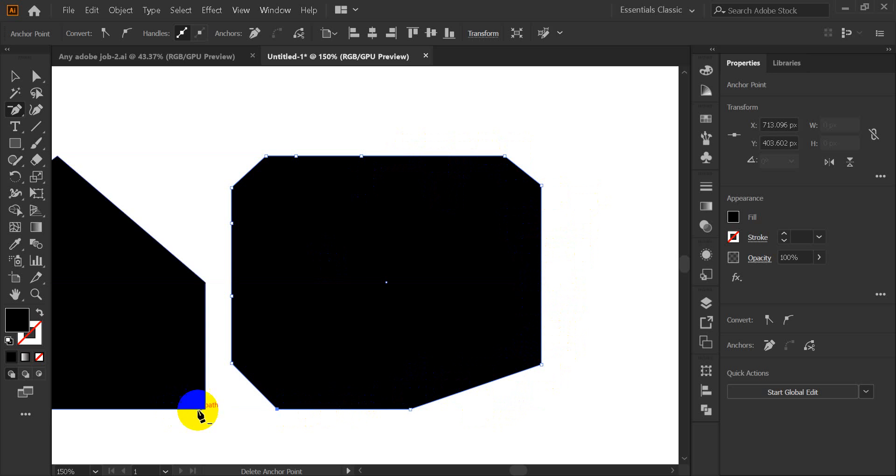
left_click(232, 363)
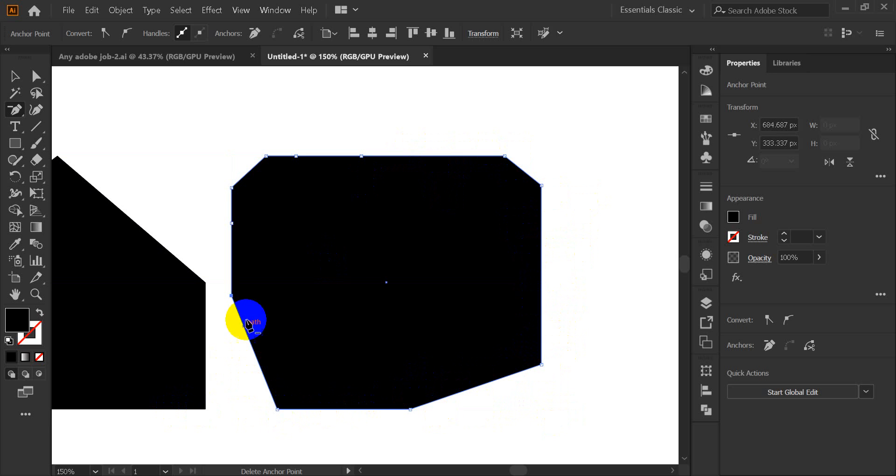
left_click(7, 75)
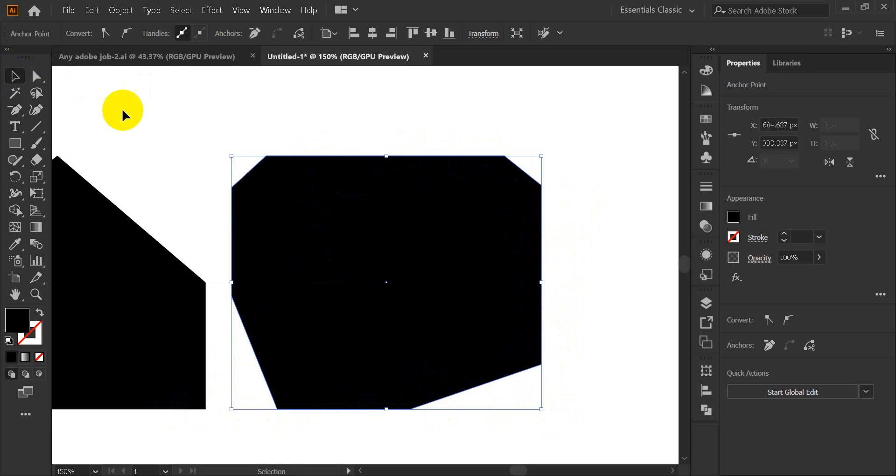
left_click(163, 117)
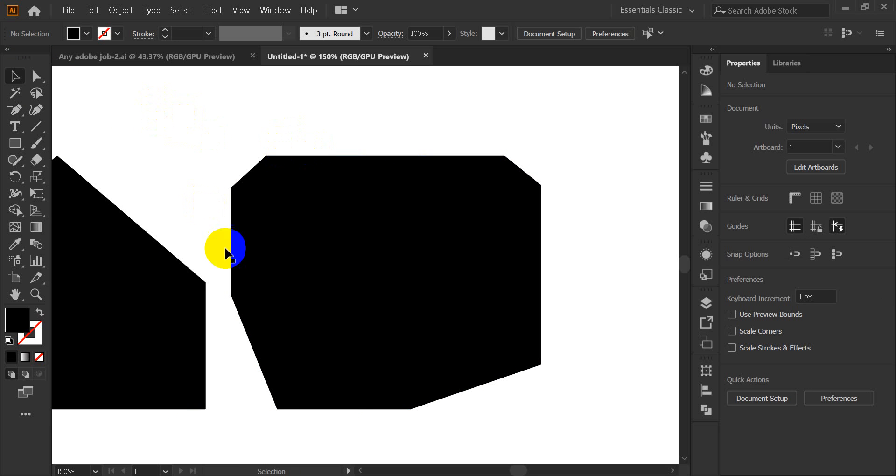
Step: Delete the right-hand shape, keeping only the house-shaped one
left_click(154, 314)
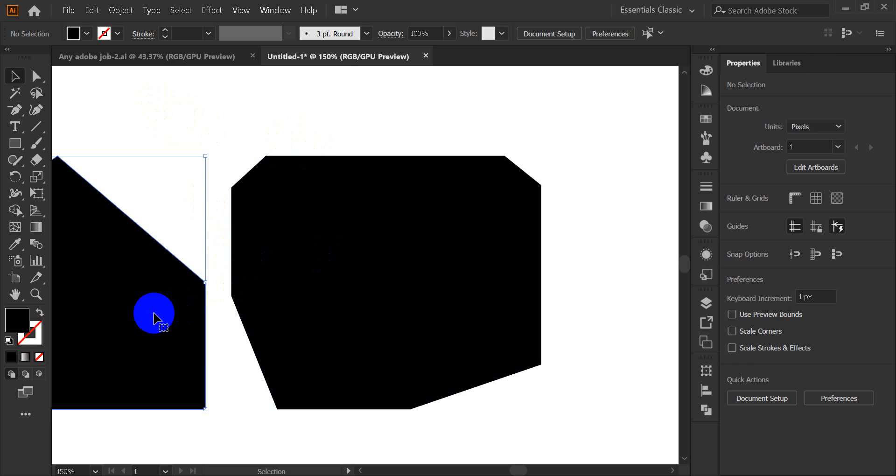
left_click(16, 110)
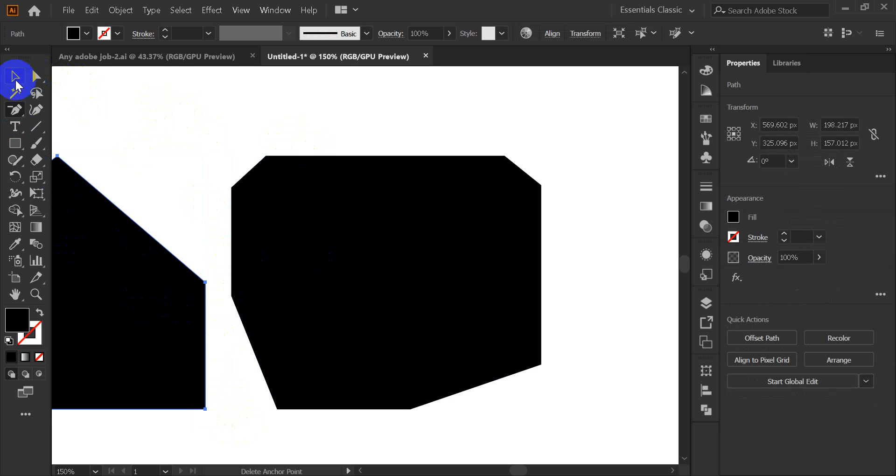
left_click_drag(226, 116, 382, 252)
key("Delete")
left_click_drag(165, 282, 432, 266)
Step: Round the house shape's apex with the Anchor Point tool by pulling long horizontal handles out of its top anchor point
left_click(21, 114)
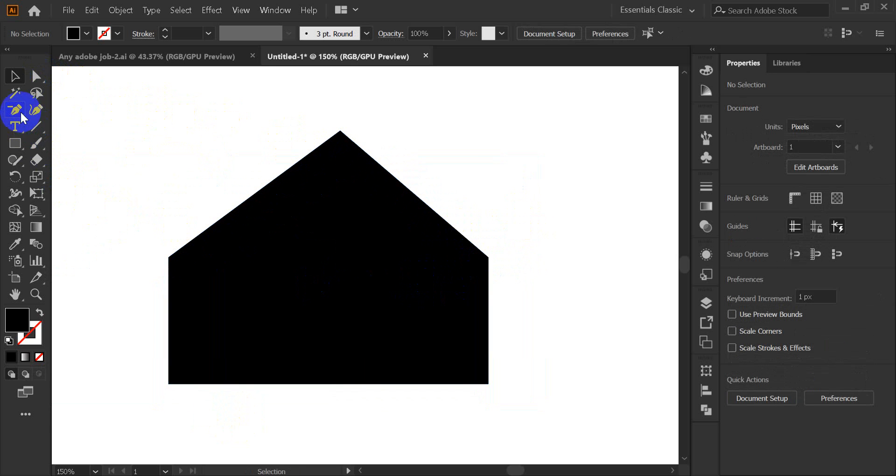
left_click_drag(16, 114, 107, 152)
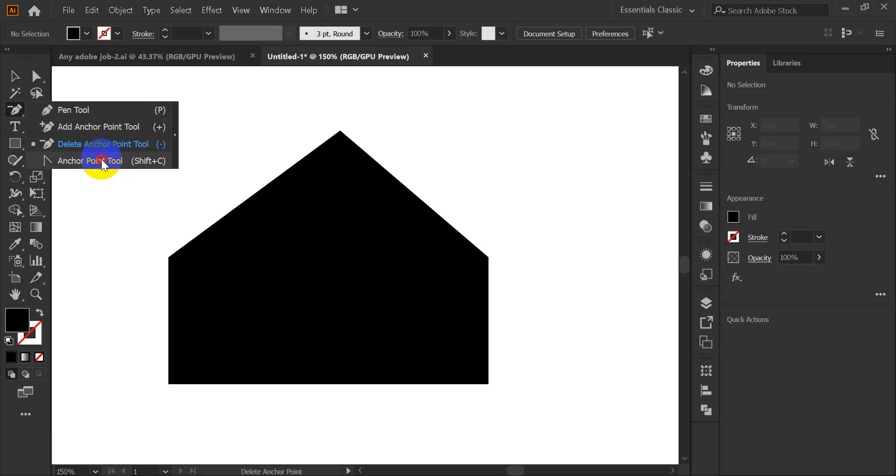
left_click_drag(102, 159, 102, 160)
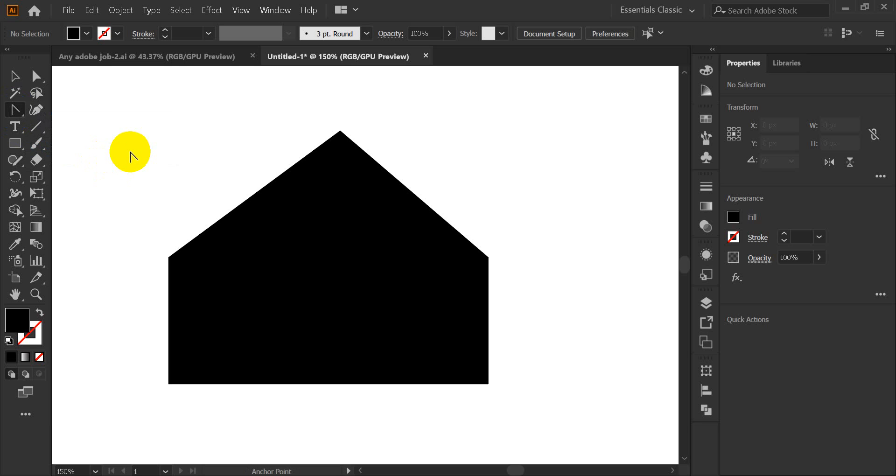
left_click(15, 115)
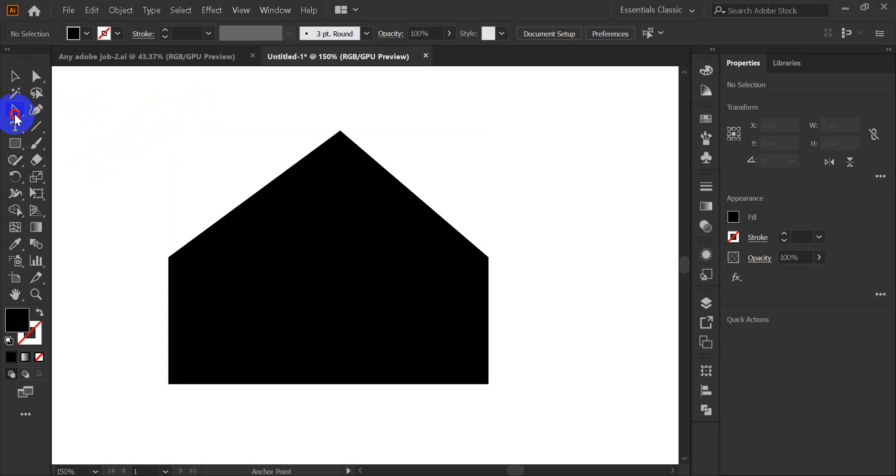
left_click_drag(16, 116, 80, 162)
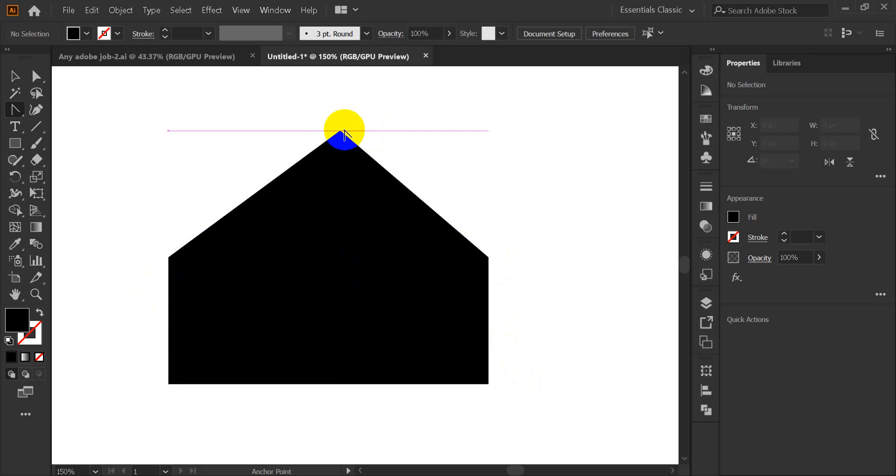
left_click(16, 113)
left_click(16, 113)
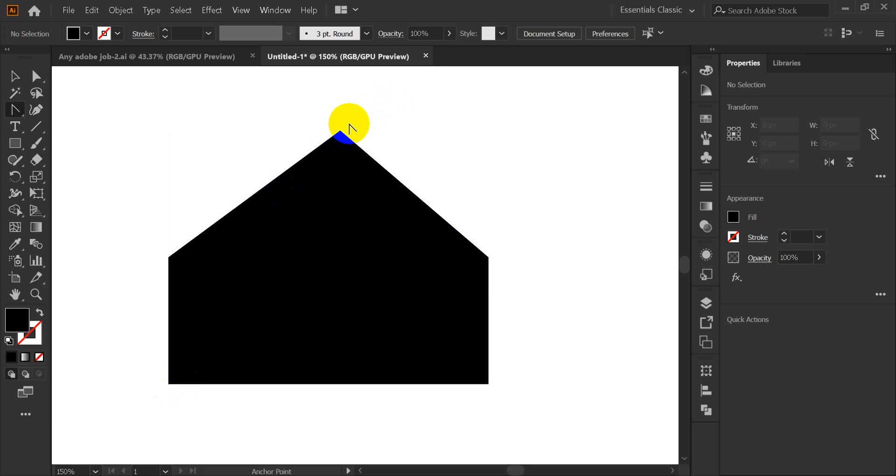
left_click_drag(338, 180, 468, 164)
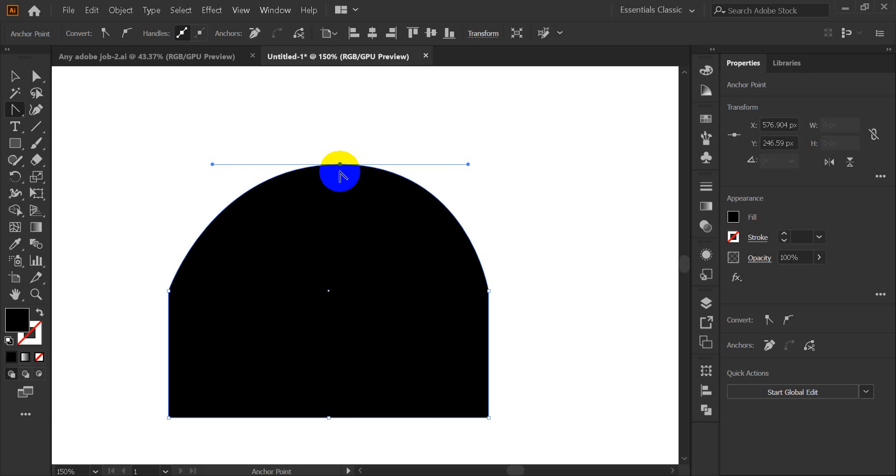
Step: Convert the lower-left and lower-right corner anchor points to smooth points by pulling out diagonal handles with the Anchor Point tool
scroll(339, 174, "down", 4)
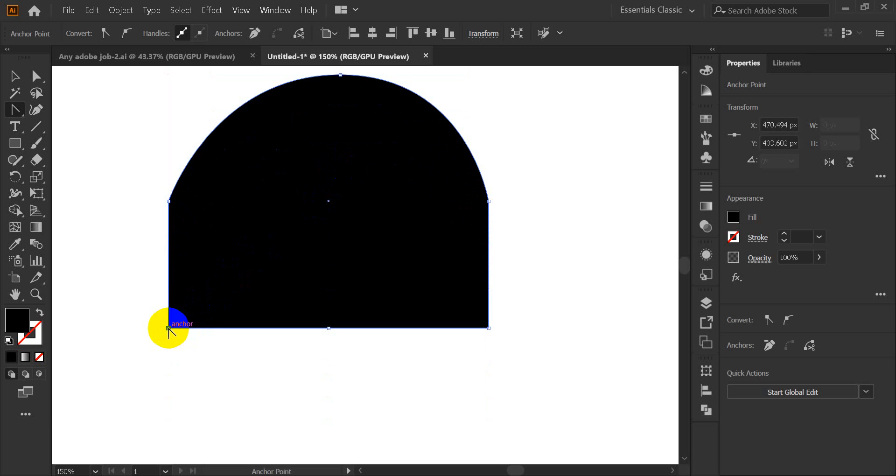
left_click_drag(169, 329, 132, 290)
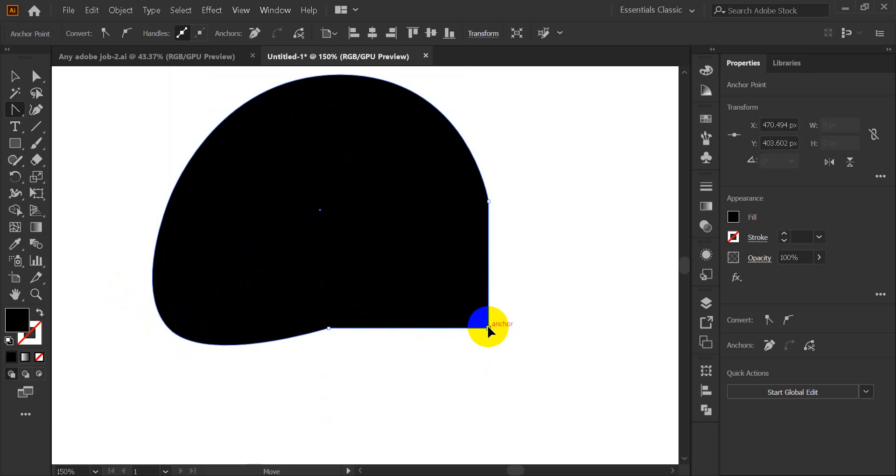
left_click_drag(489, 328, 464, 355)
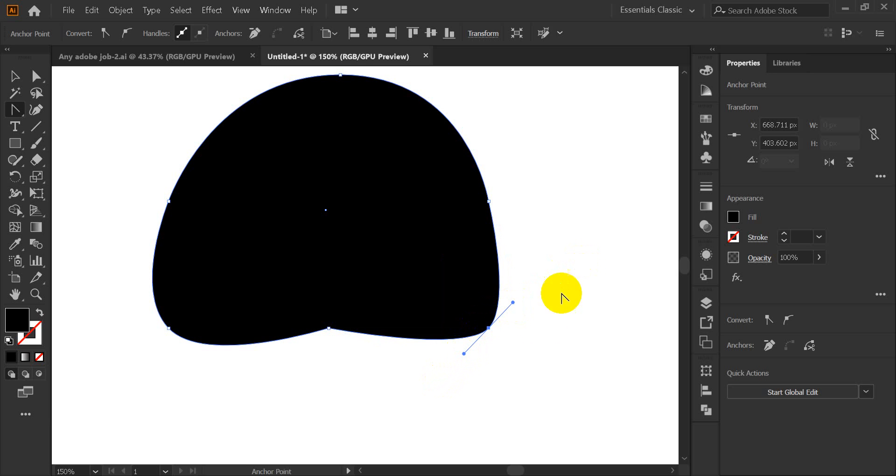
Step: Pull the lower-right anchor point's lower handle farther down and away from the anchor, and undo the extra change to that anchor
left_click_drag(464, 355, 437, 375)
left_click(489, 328)
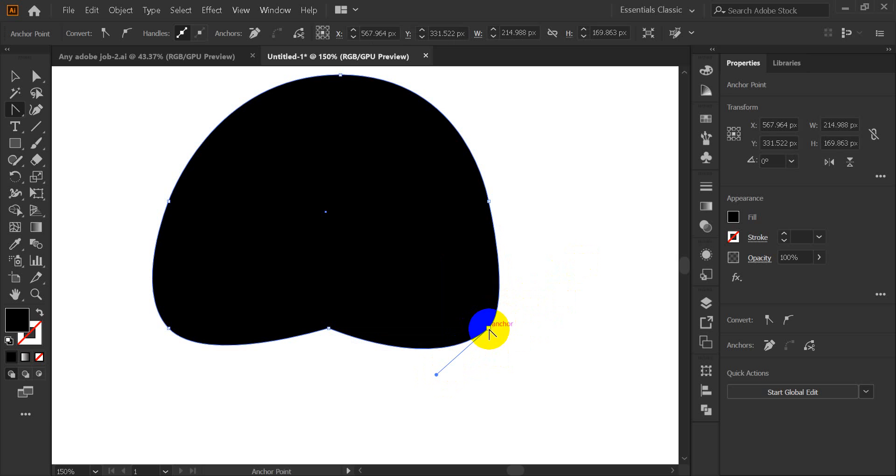
left_click(488, 329)
key("ctrl+z")
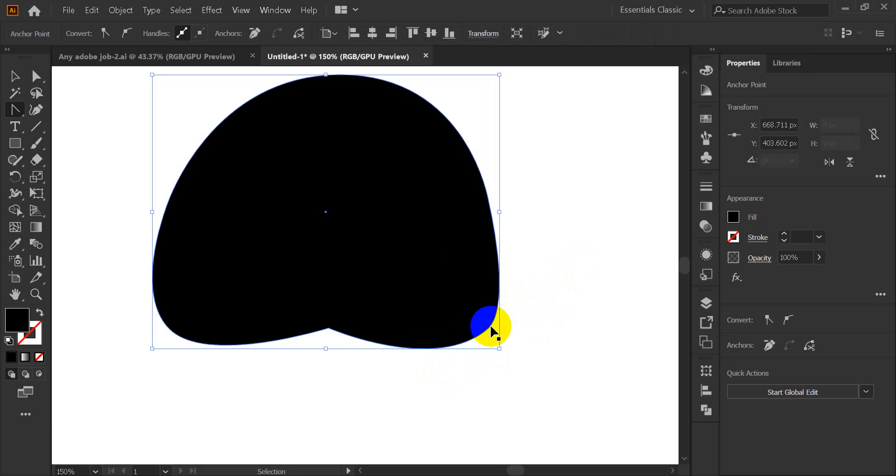
Step: Move the rounded black shape about 18 px to the right on the artboard and deselect it
scroll(322, 247, "up", 2)
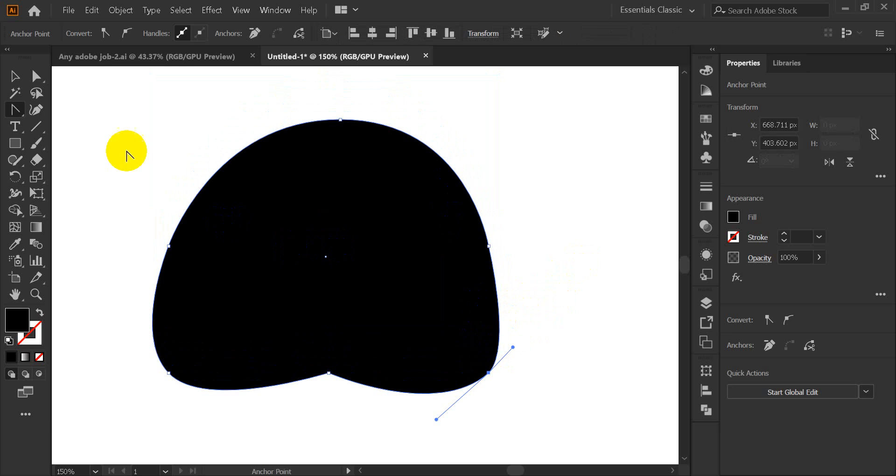
left_click(13, 78)
left_click(138, 118)
left_click_drag(438, 314, 466, 313)
left_click(584, 240)
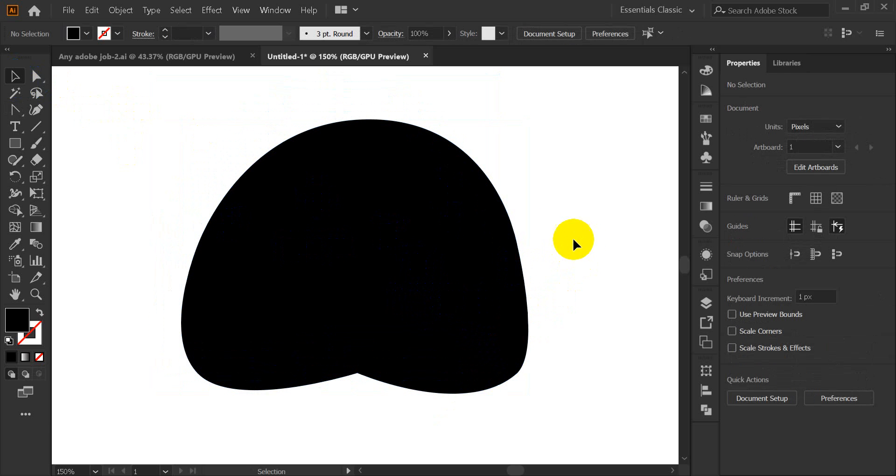
Step: Convert the shape's lower-left, apex and lower-right anchor points back to sharp corners with the Anchor Point tool
left_click(376, 251)
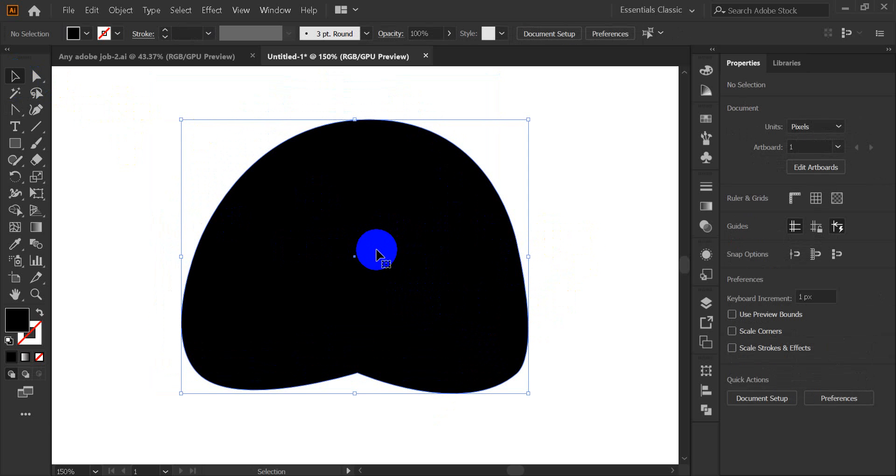
left_click(16, 111)
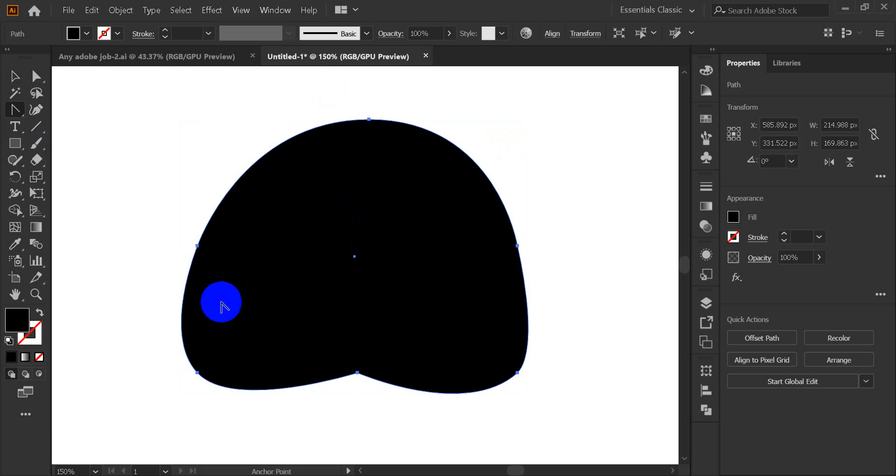
left_click(198, 246)
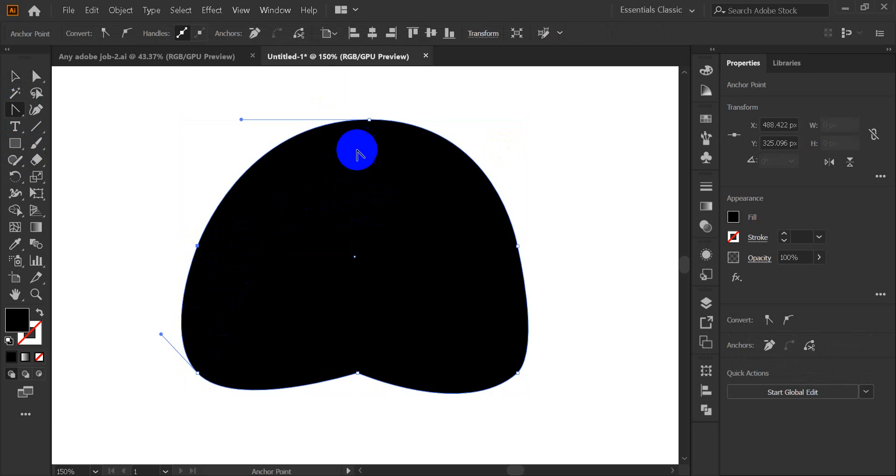
left_click(198, 374)
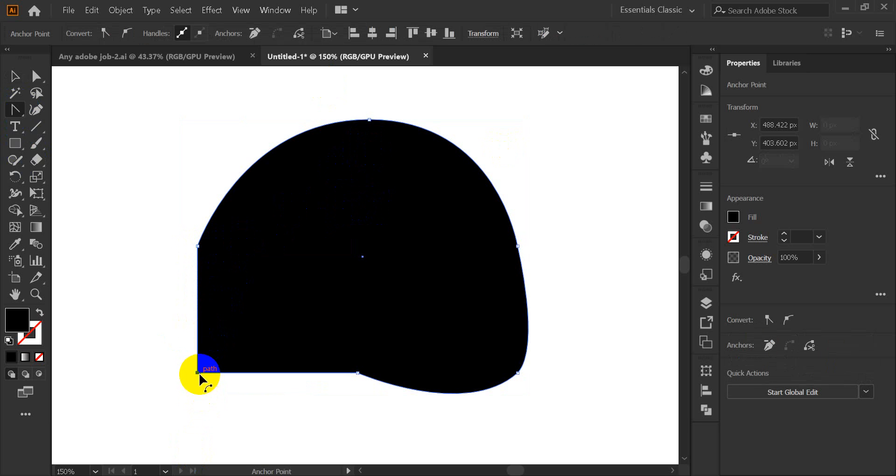
left_click(369, 121)
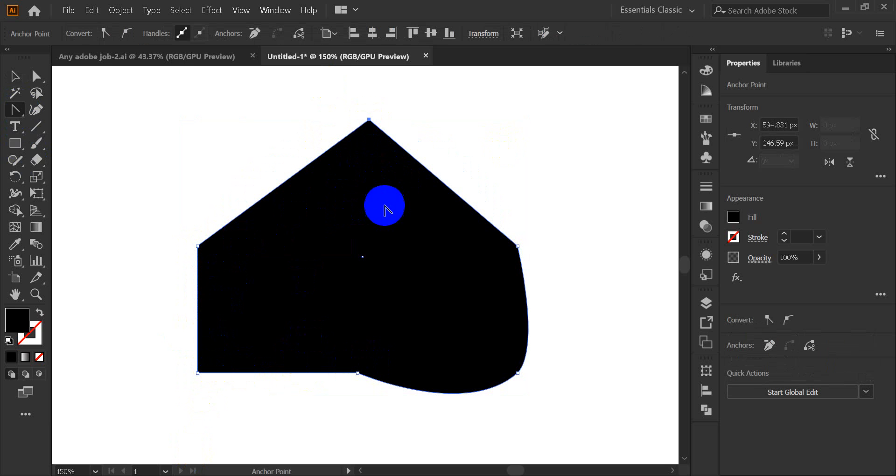
left_click(518, 373)
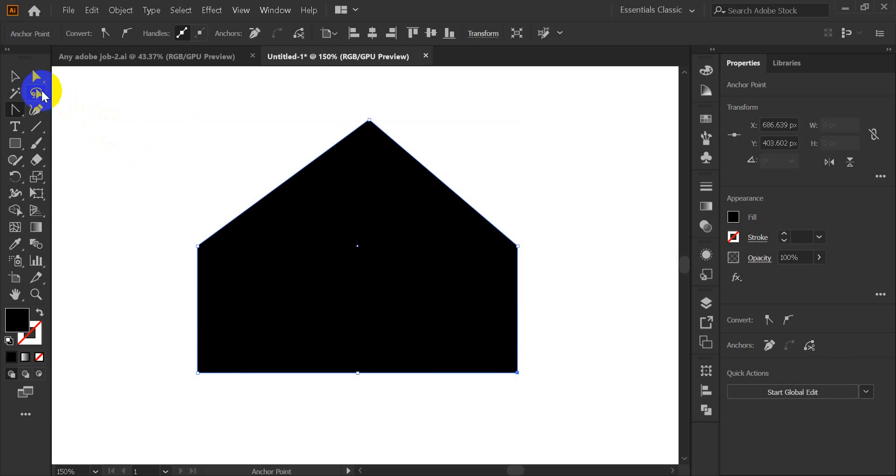
left_click(17, 79)
left_click(167, 147)
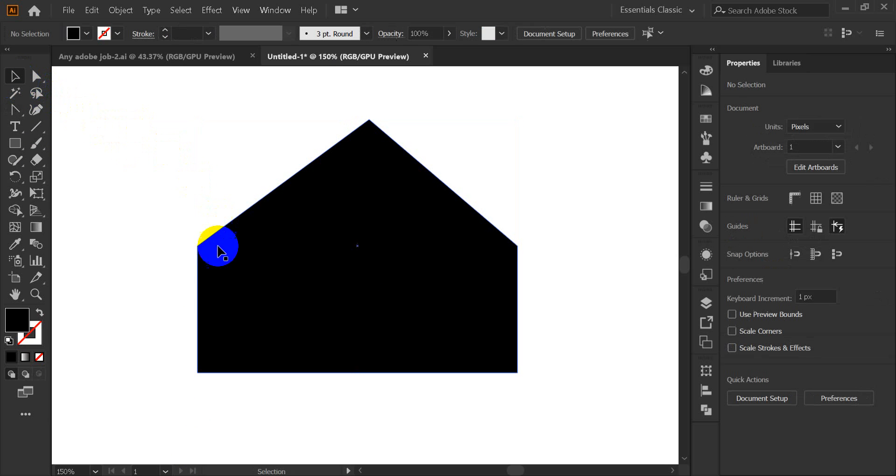
Step: Round the house shape's left shoulder, right shoulder and apex by pulling handles out of those corners with the Anchor Point tool
left_click(13, 113)
left_click(191, 245)
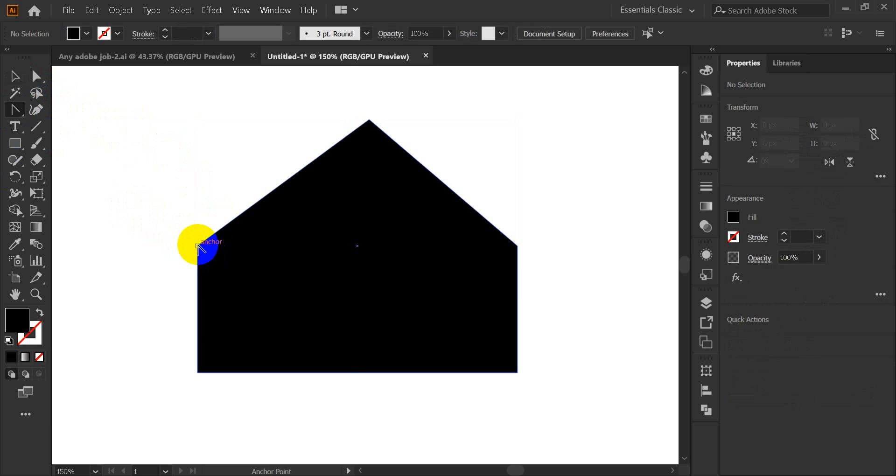
left_click_drag(198, 245, 229, 165)
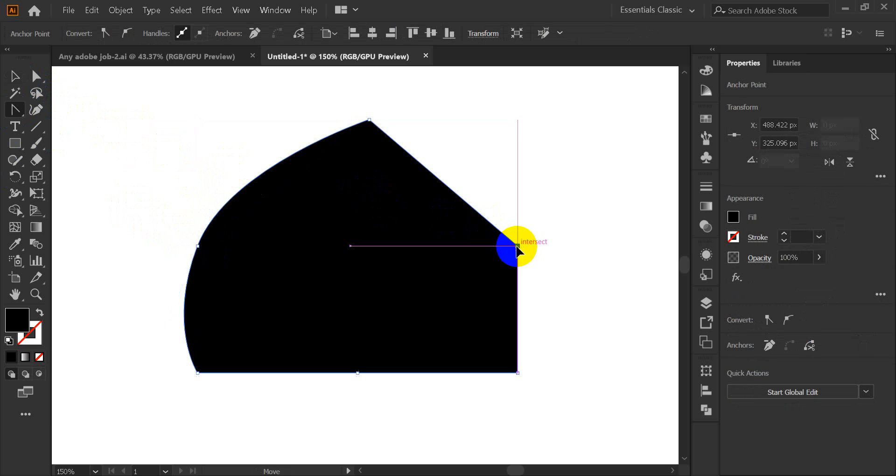
left_click_drag(517, 246, 540, 315)
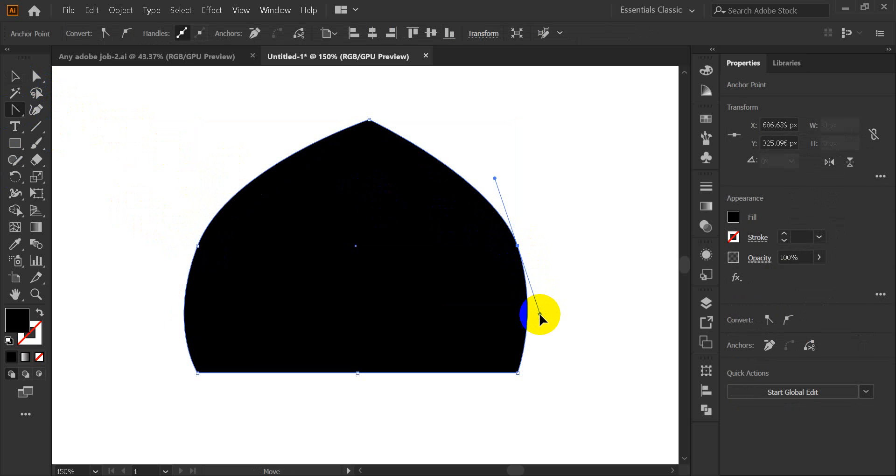
left_click(358, 135)
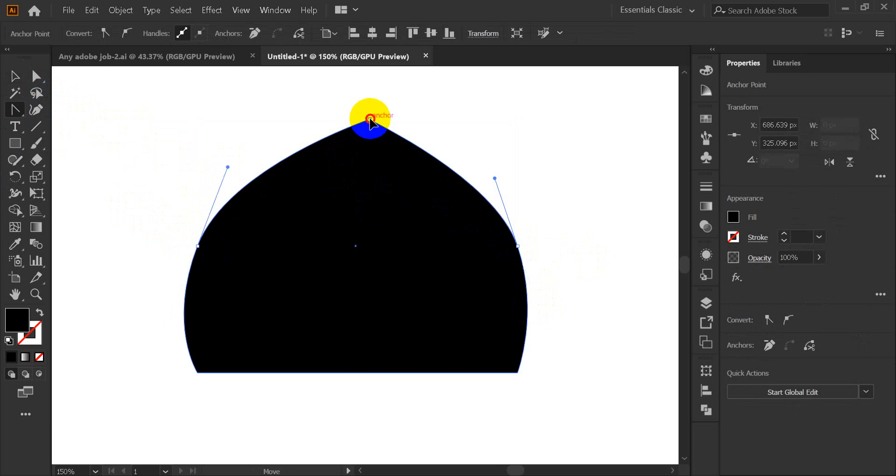
left_click_drag(369, 120, 458, 120)
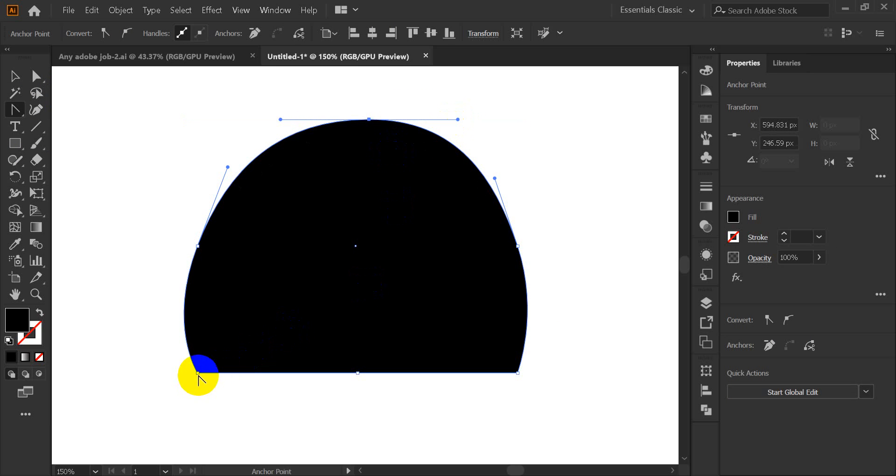
Step: Round the lower-left corner by pulling a diagonal handle up and outward from its anchor point, and deselect the shape
left_click_drag(196, 374, 159, 330)
left_click(456, 280)
left_click(15, 76)
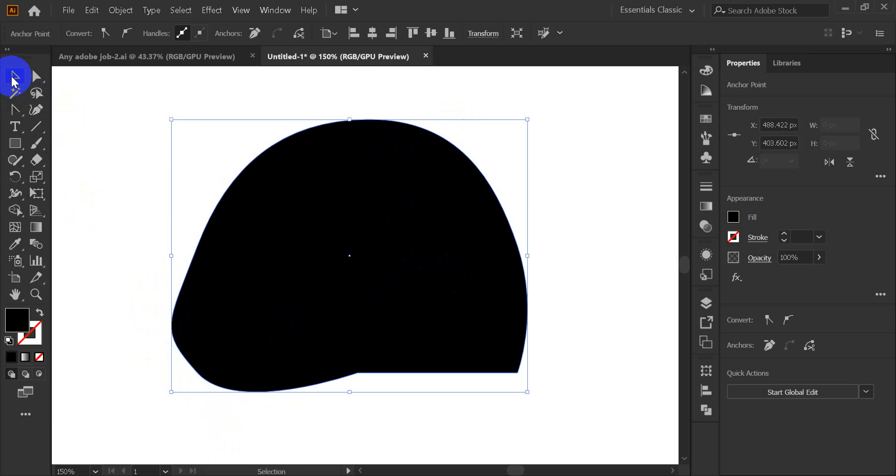
left_click(149, 152)
Step: Turn the lower-left, left shoulder, apex and right shoulder anchor points back into sharp corners with the Anchor Point tool
left_click(232, 292)
left_click(15, 109)
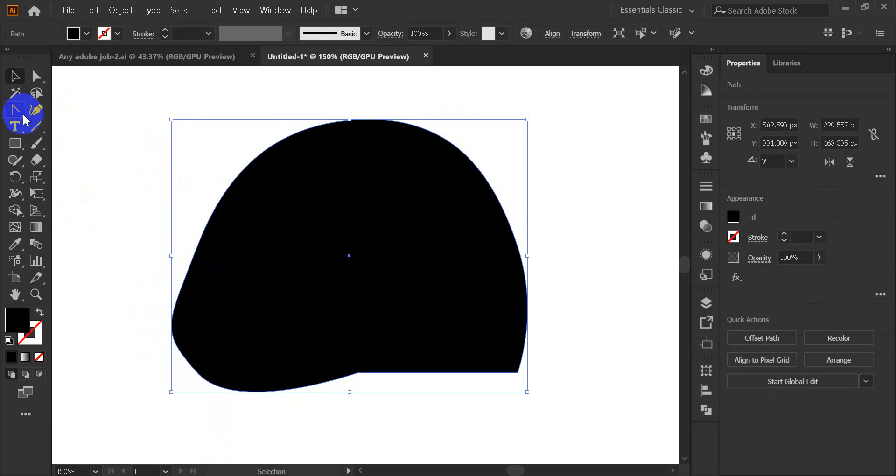
left_click(198, 372)
left_click(197, 373)
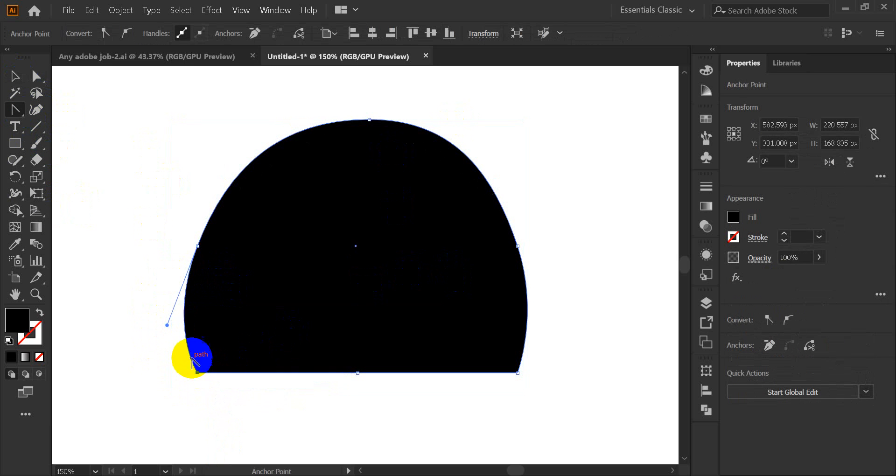
left_click(199, 245)
left_click(369, 121)
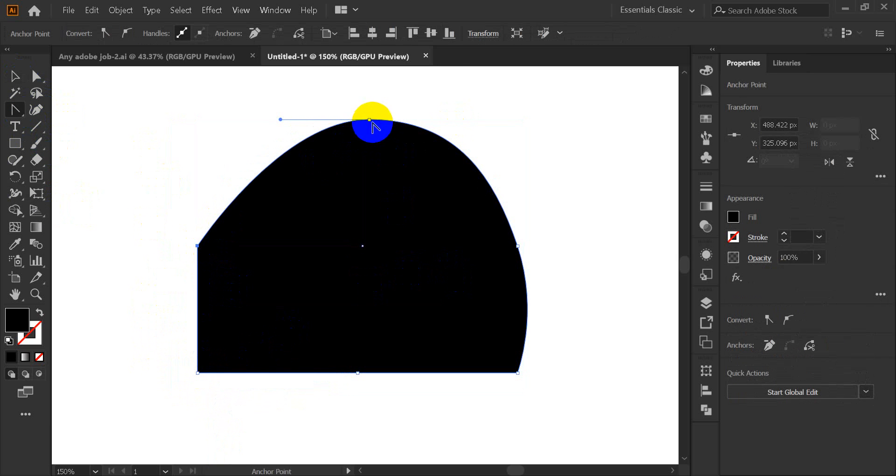
left_click(522, 255)
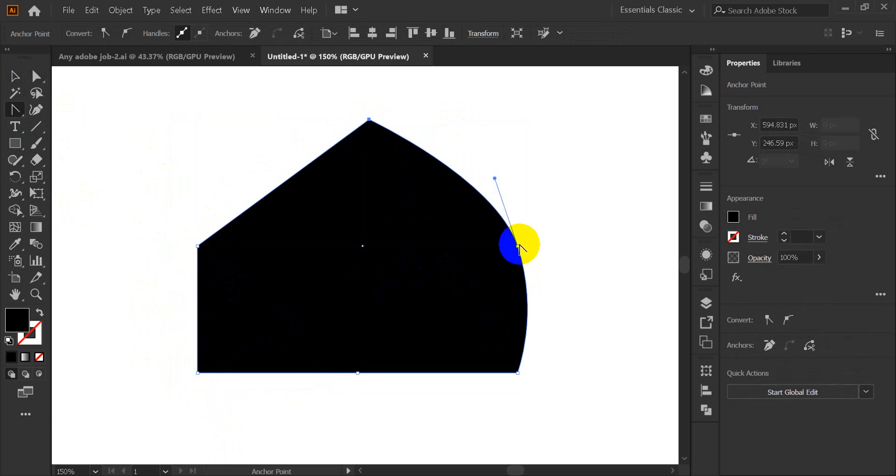
left_click(517, 246)
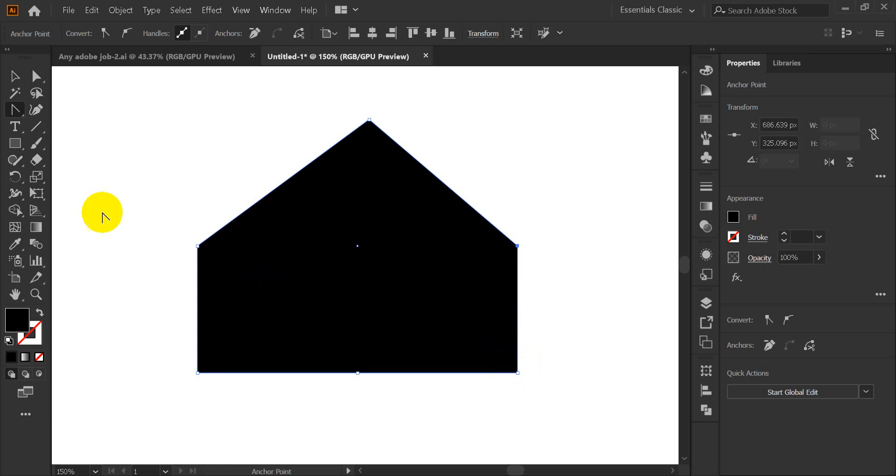
Step: Delete the straight-sided house shape from the artboard
left_click(12, 78)
left_click(125, 160)
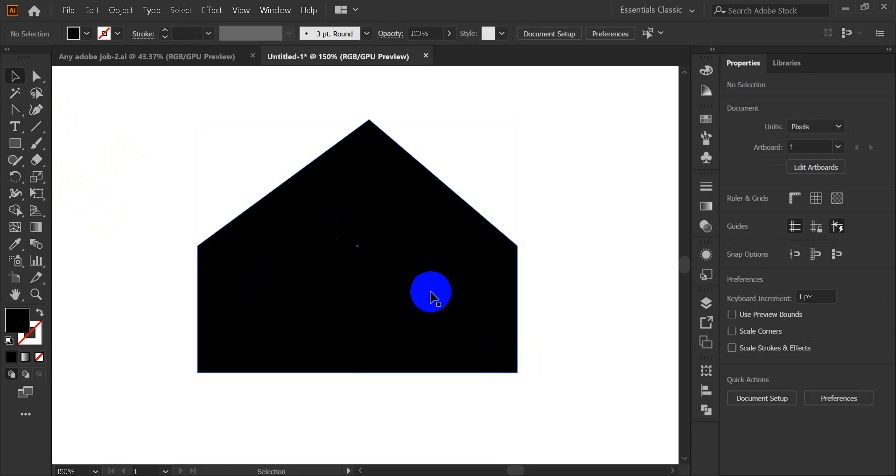
left_click(427, 293)
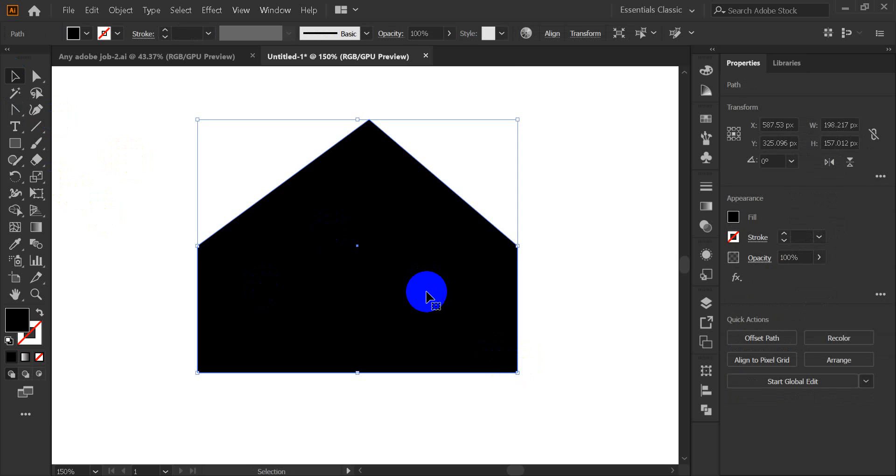
key("Delete")
Step: Draw a three-point arc about 133 px wide and 63 px high with the Curvature tool, sloping down to the right
left_click(37, 112)
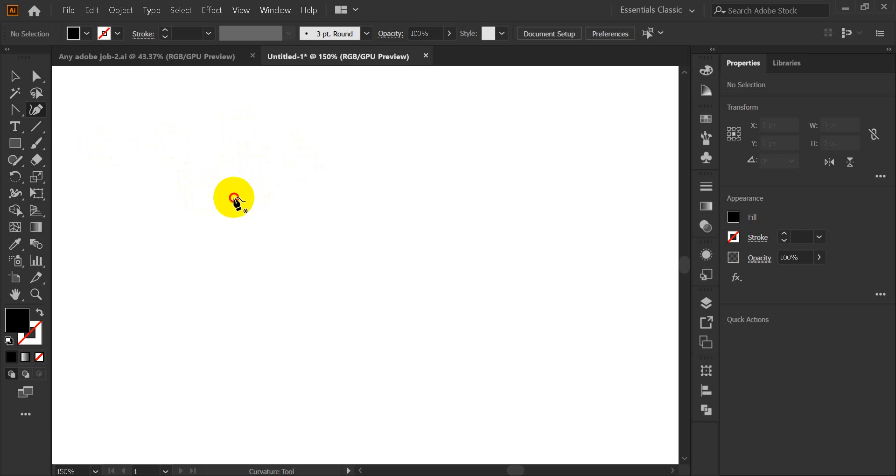
left_click(234, 198)
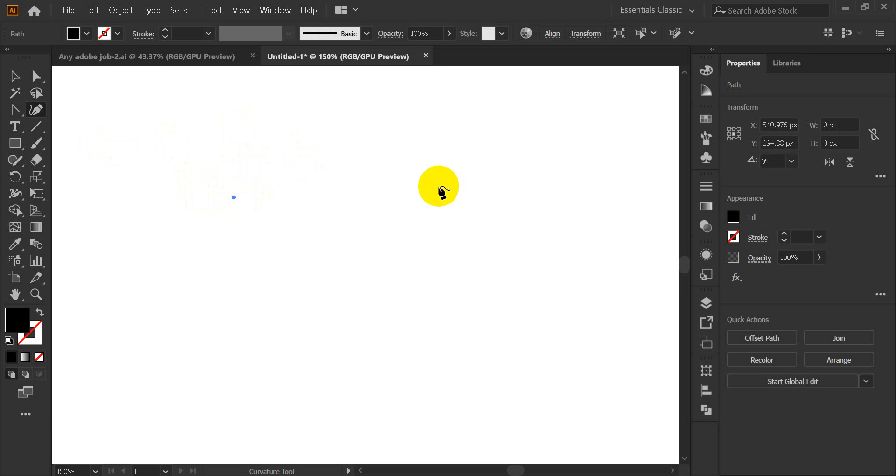
left_click(388, 193)
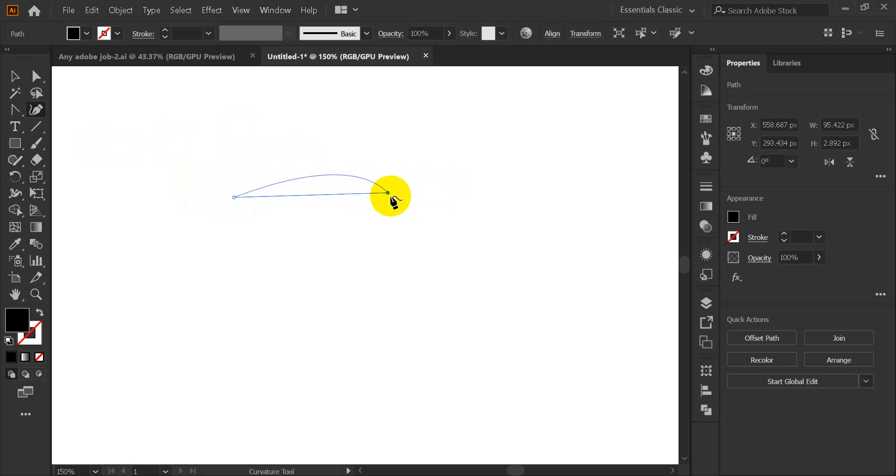
left_click(449, 275)
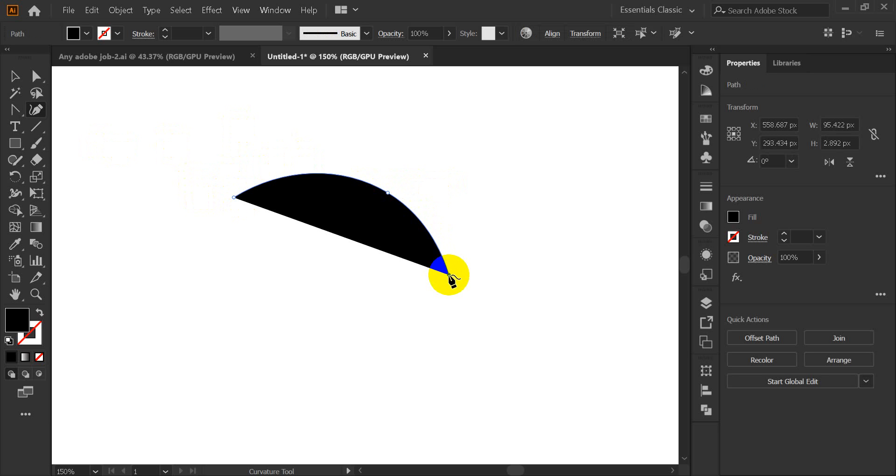
left_click(387, 192)
left_click(411, 222)
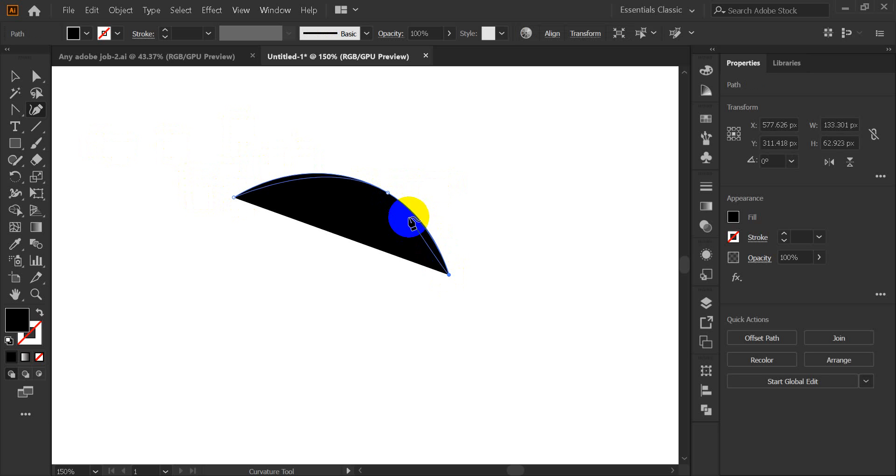
Step: Swap the arc's fill and stroke, and extend it through two lower points into a closed rounded loop about 159 by 148 px
left_click(40, 314)
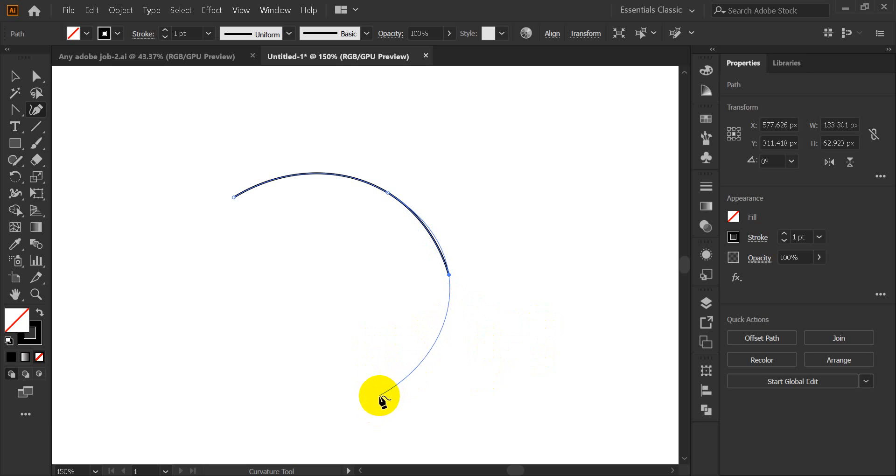
left_click(376, 398)
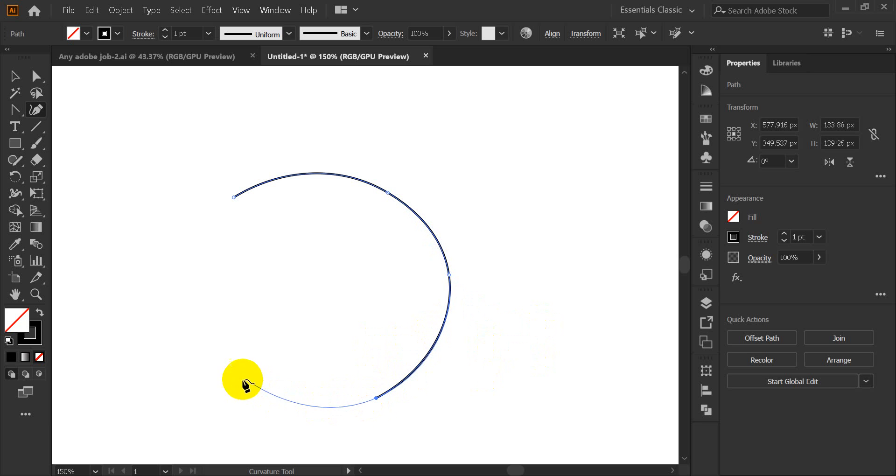
left_click(204, 337)
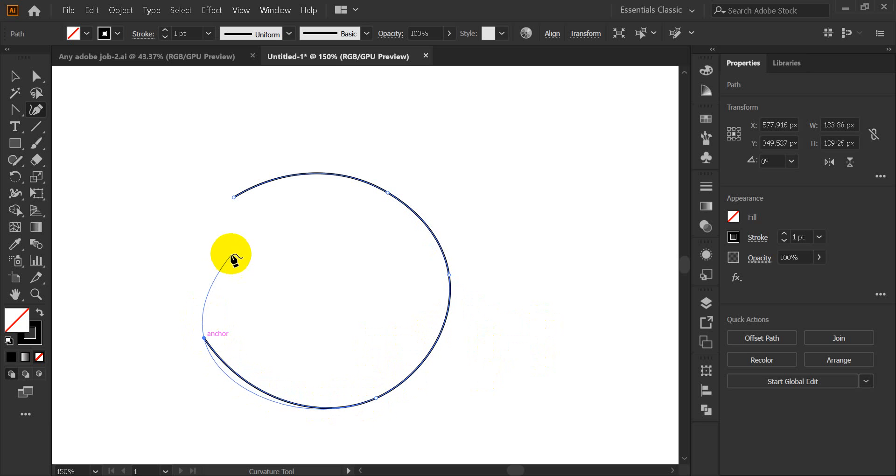
left_click(234, 197)
left_click(234, 197)
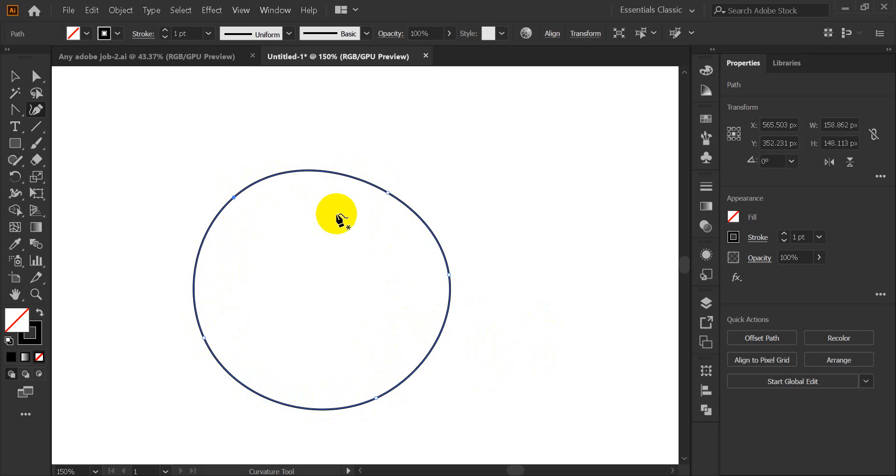
Step: Delete the closed loop from the artboard and activate the Anchor Point tool
left_click(25, 75)
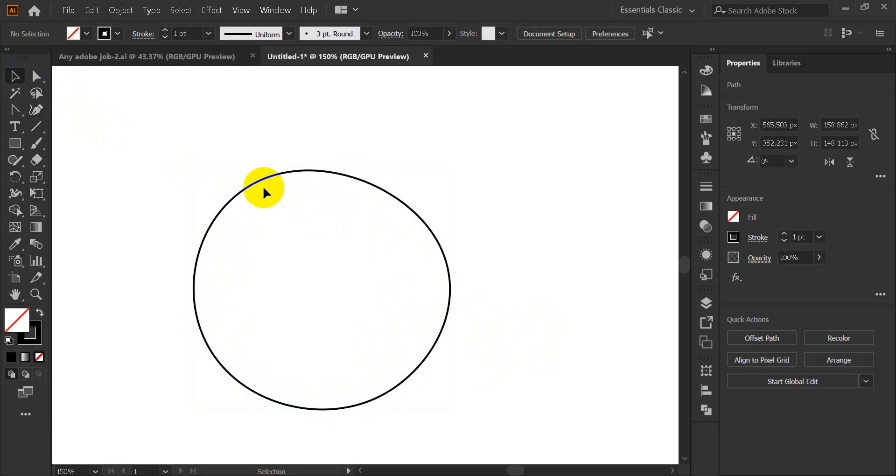
left_click(256, 200)
left_click(195, 271)
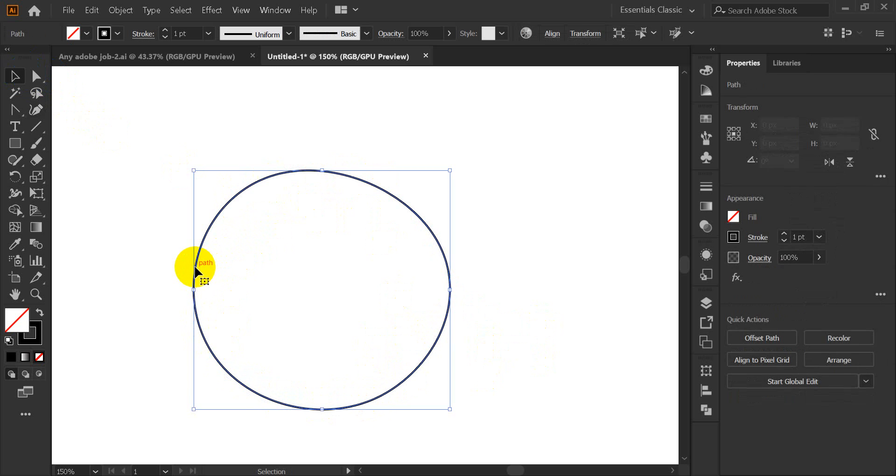
key("Delete")
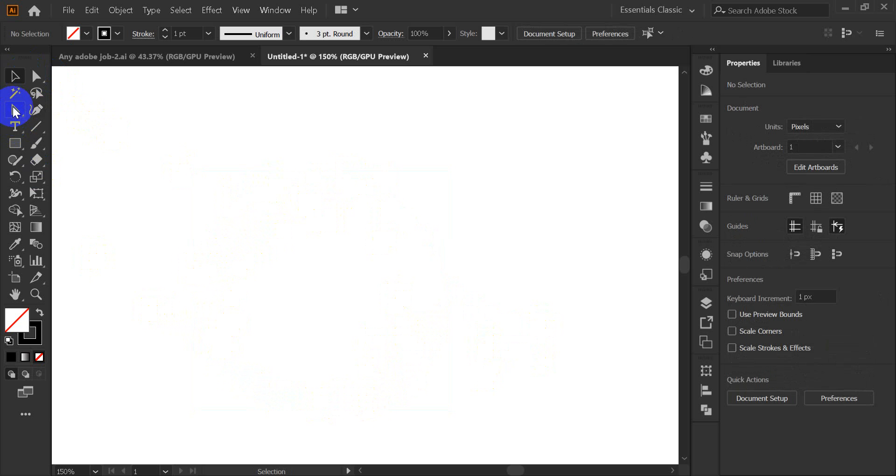
left_click(13, 109)
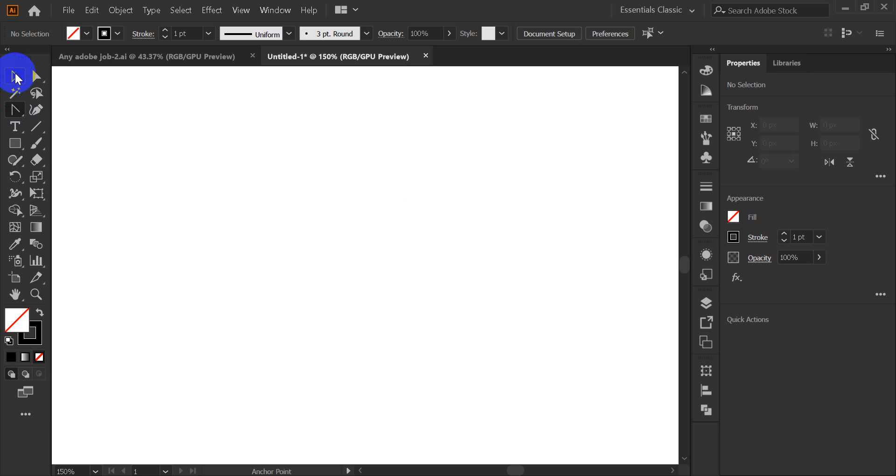
Step: Draw a tiny circle about 3.8 px in diameter and swap its fill and stroke to make a solid black dot
left_click_drag(14, 110, 14, 114)
left_click(76, 111)
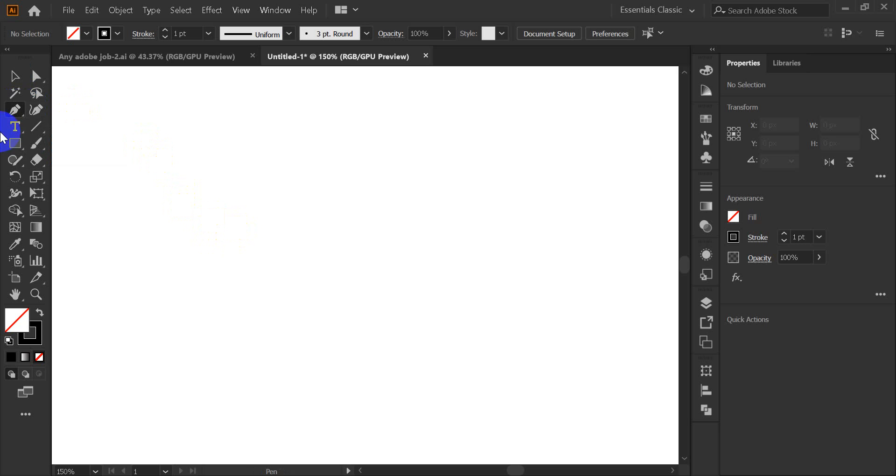
left_click_drag(15, 147, 65, 176)
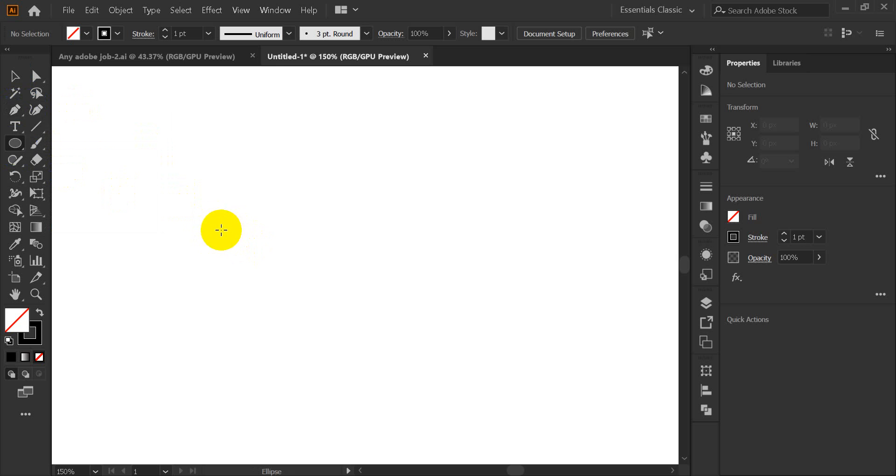
left_click_drag(217, 223, 219, 226)
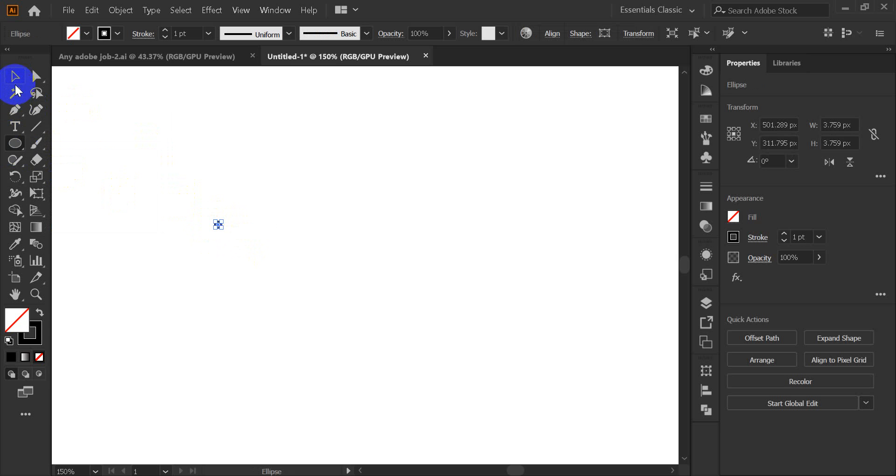
left_click(15, 83)
left_click(40, 312)
left_click(130, 196)
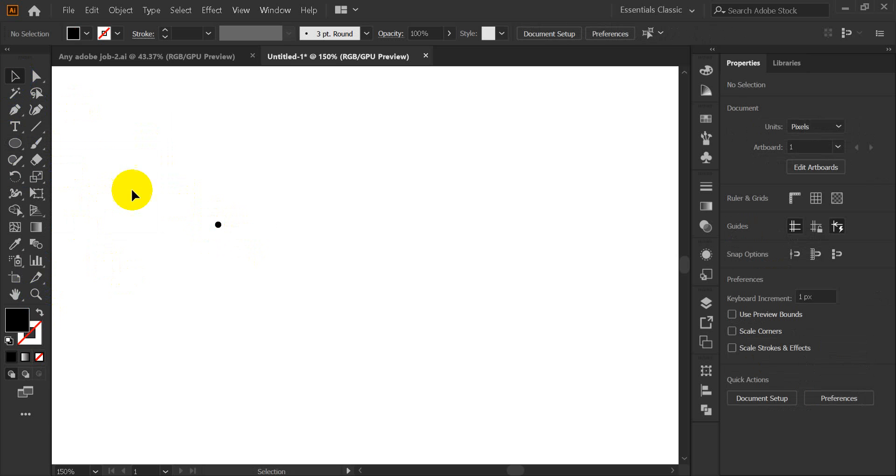
Step: Move the black dot farther right along the same level and place a copy of it about 45 px to its left
left_click_drag(216, 226, 410, 225)
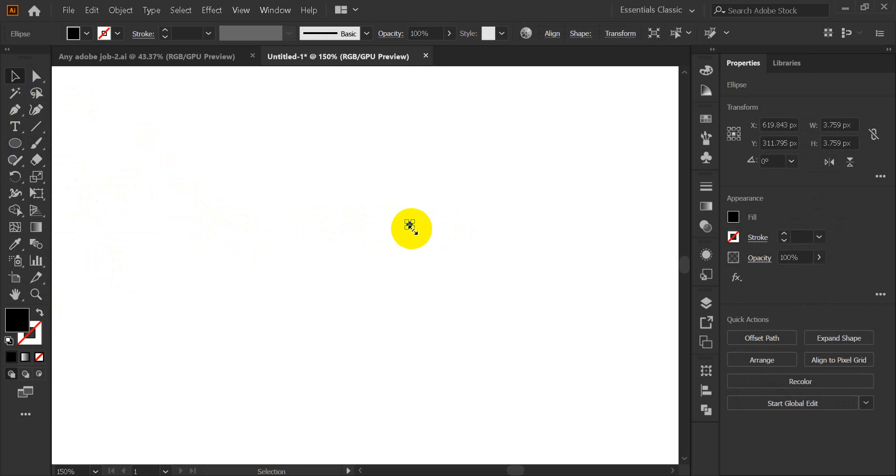
scroll(392, 222, "up", 4)
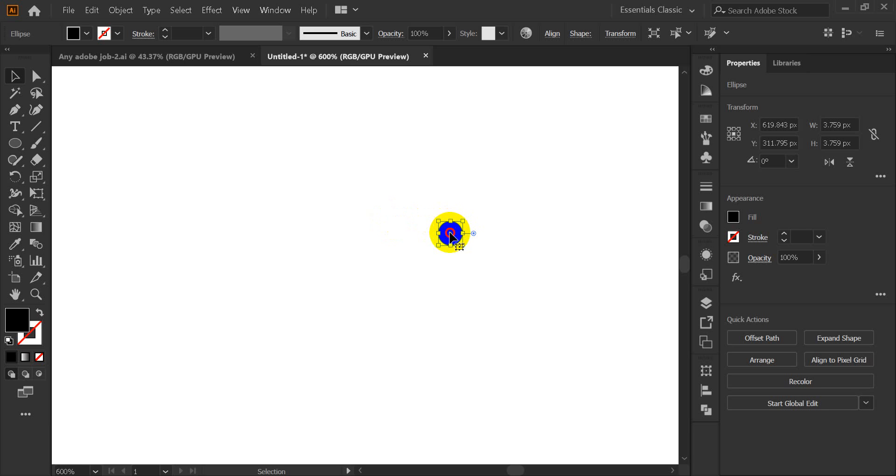
left_click_drag(451, 237, 158, 232)
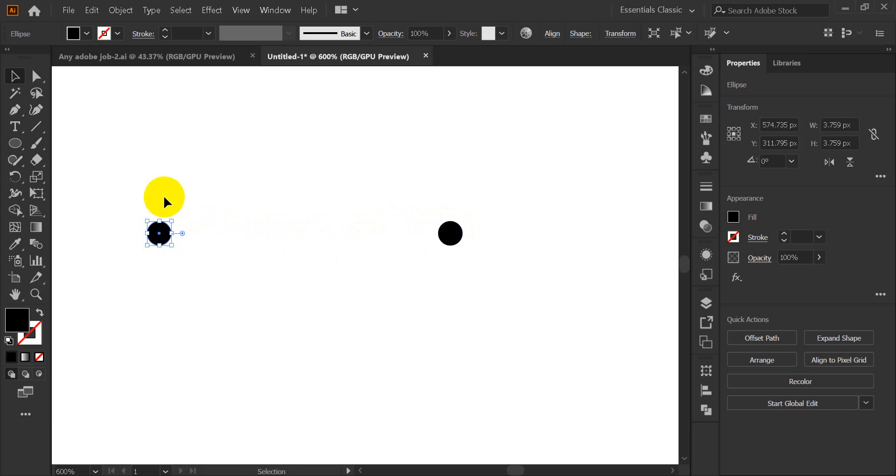
Step: Duplicate both dots about 34 px straight down so the four dots mark the corners of a rectangle
scroll(164, 191, "down", 2)
left_click_drag(139, 136, 455, 227)
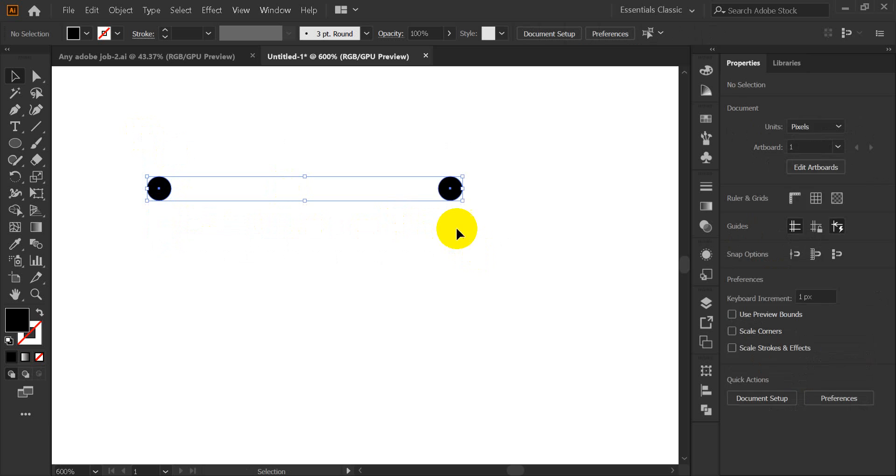
left_click_drag(447, 192, 448, 411)
left_click(480, 285)
scroll(466, 273, "down", 1)
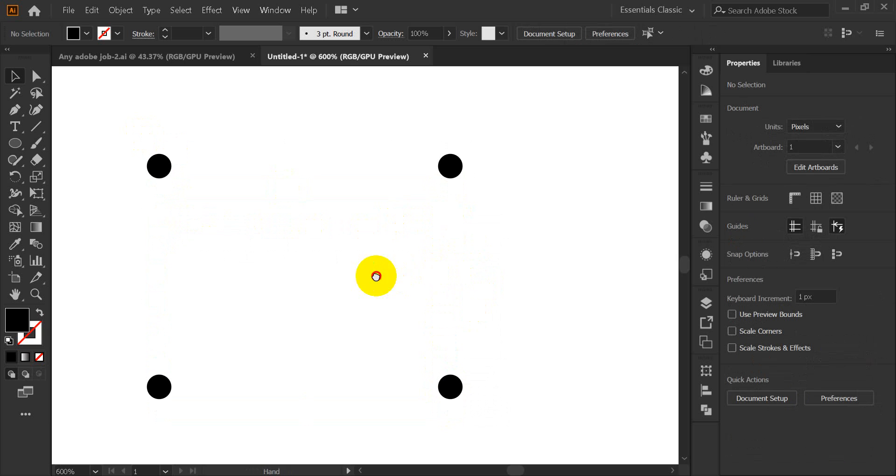
left_click_drag(374, 275, 430, 274)
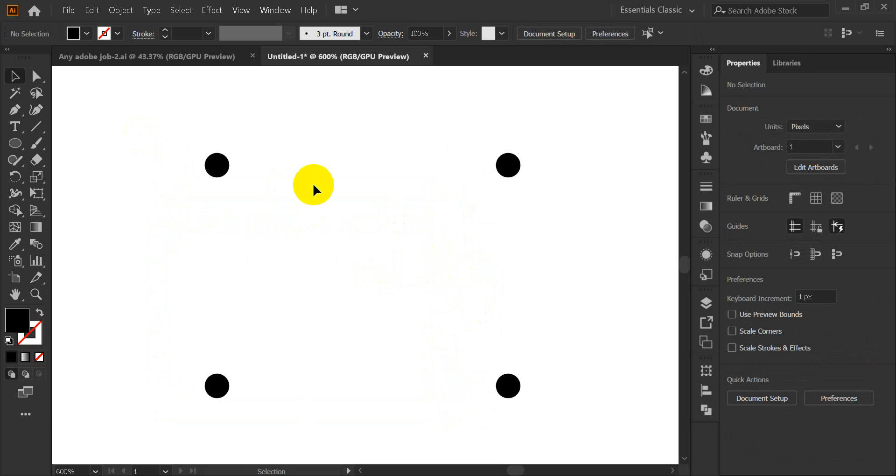
Step: Draw a closed black round shape about 57 by 55 px through the four dots with the Curvature tool
left_click(36, 110)
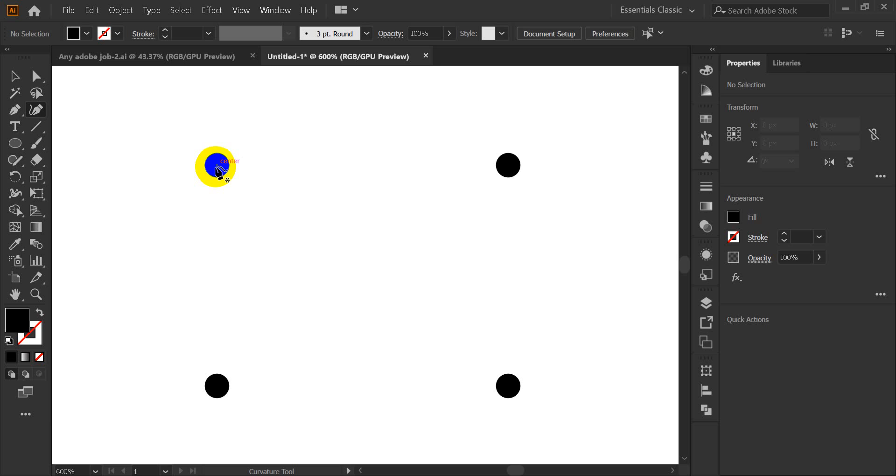
left_click(217, 165)
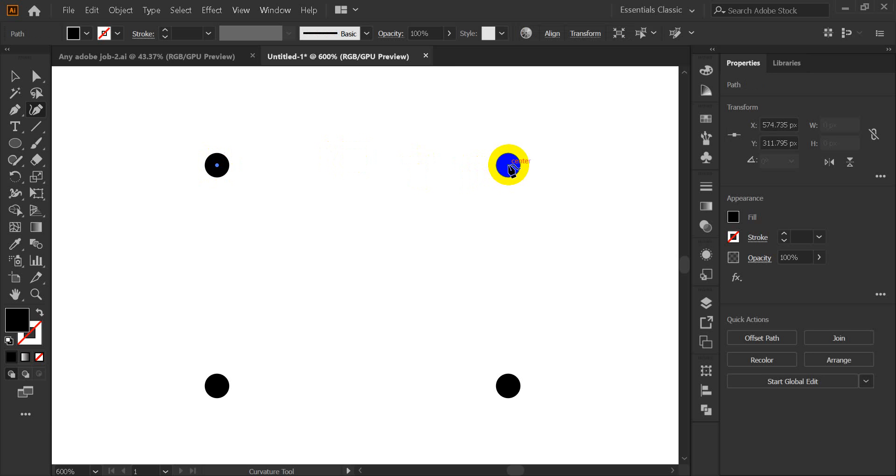
left_click(508, 166)
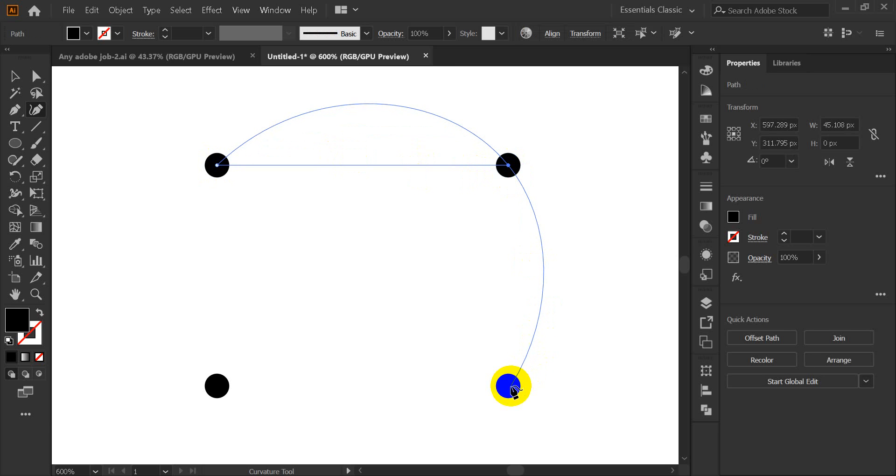
left_click(510, 388)
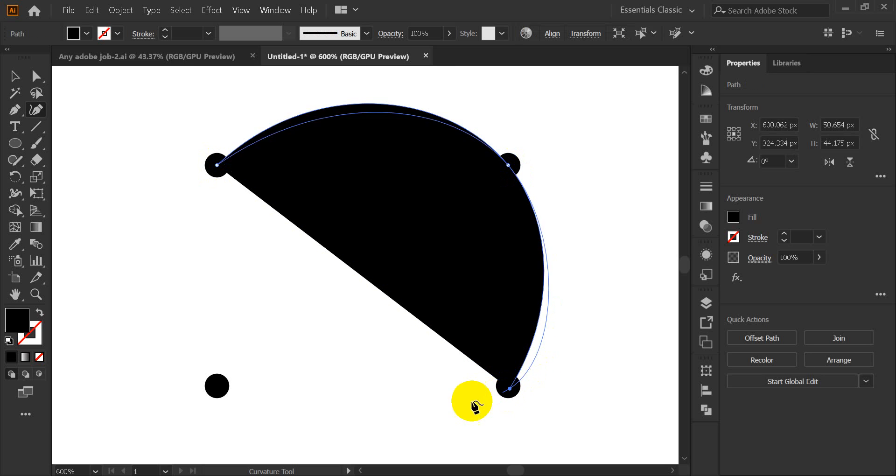
left_click(215, 386)
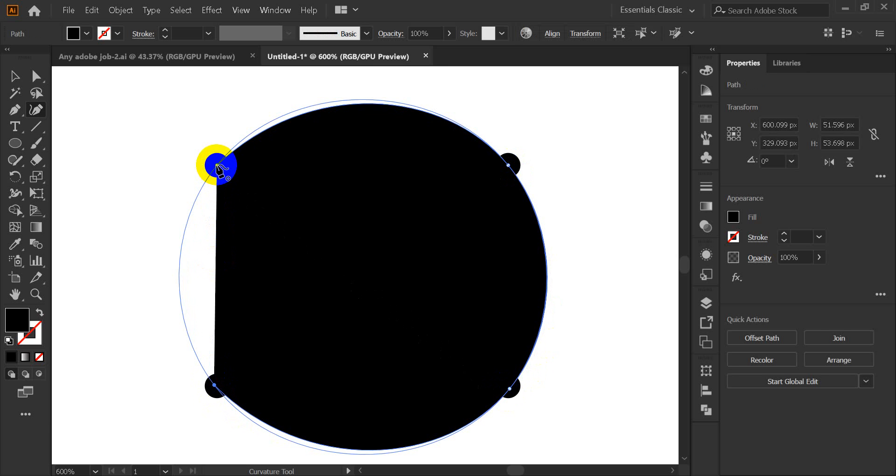
left_click(217, 166)
left_click(15, 75)
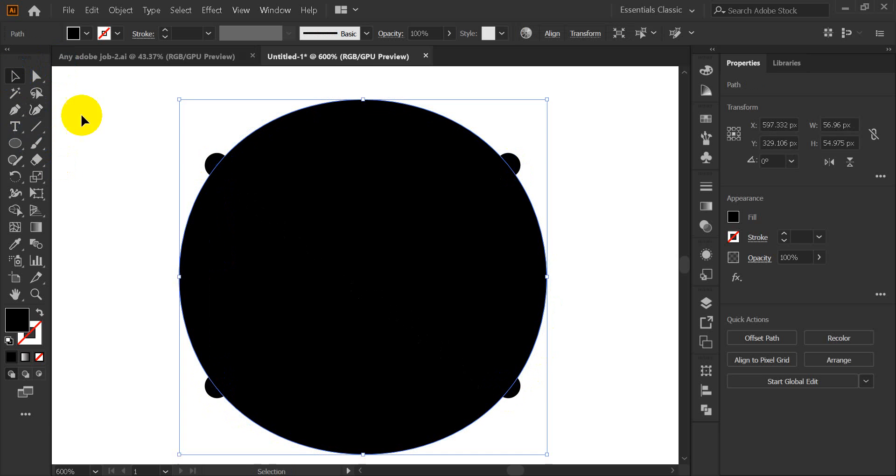
left_click(140, 149)
Step: Move the round shape to the upper left, clear of the four guide dots, and delete the dots
left_click(375, 288)
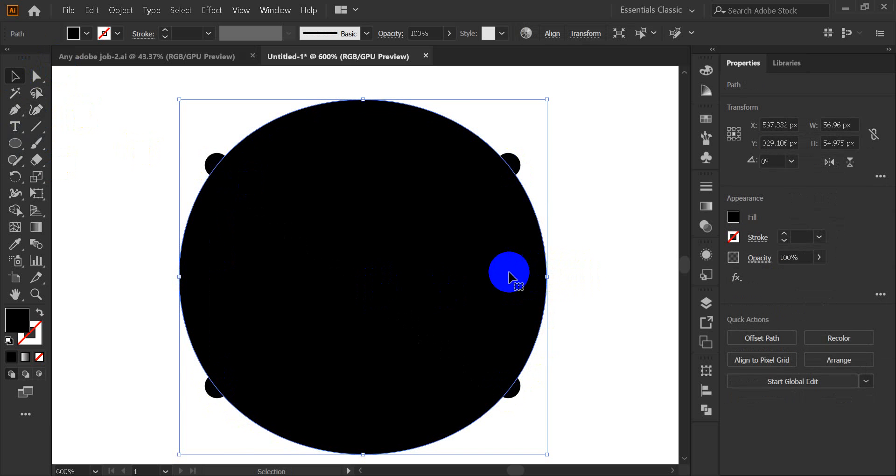
scroll(509, 278, "down", 2)
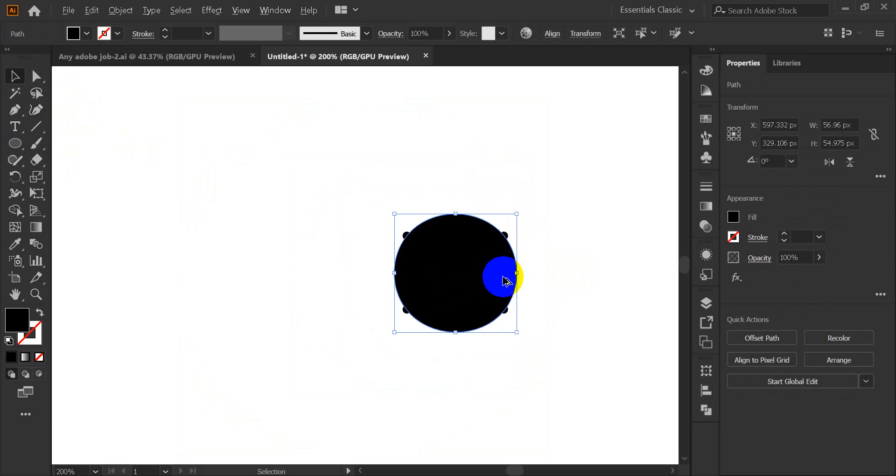
scroll(506, 280, "up", 1)
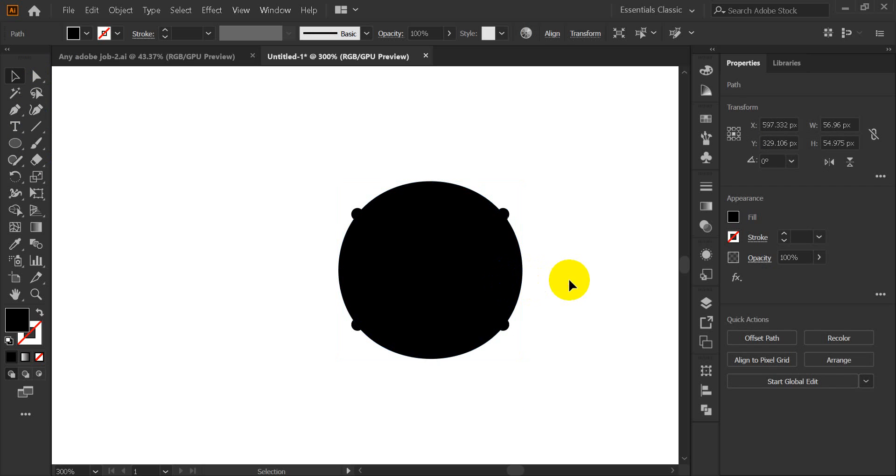
left_click_drag(447, 309, 242, 268)
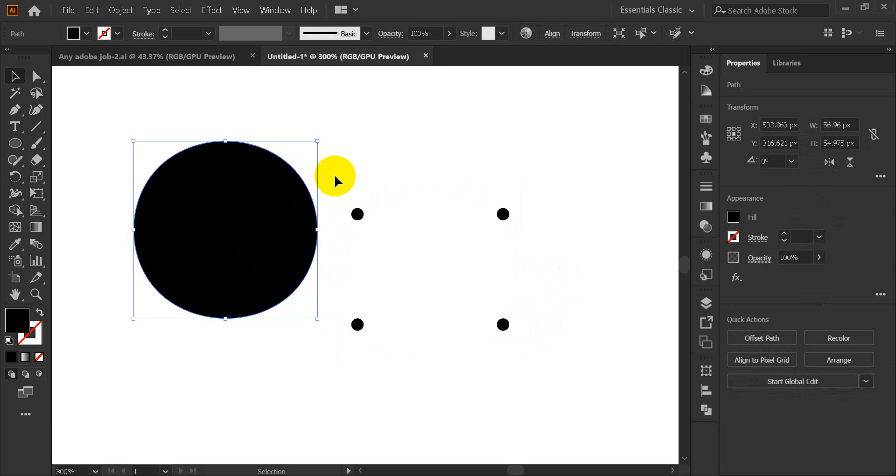
left_click_drag(352, 169, 564, 365)
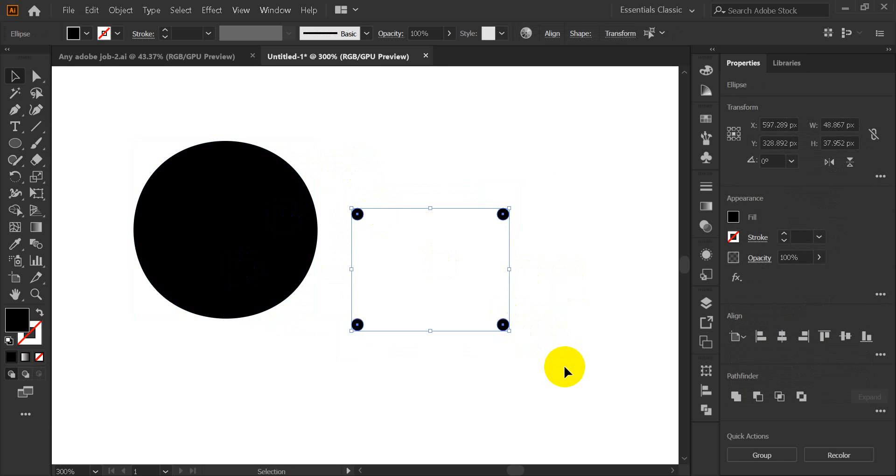
key("Delete")
left_click_drag(280, 264, 235, 223)
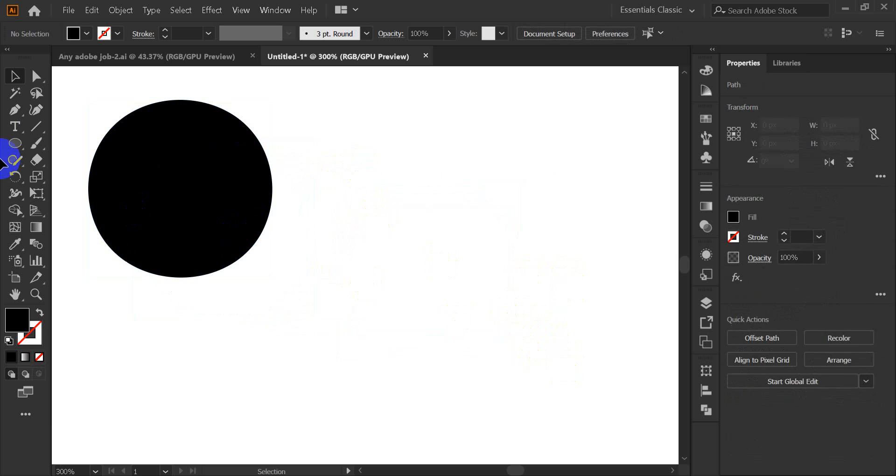
left_click(14, 109)
left_click(365, 161)
left_click_drag(508, 233, 554, 366)
key("ctrl+z")
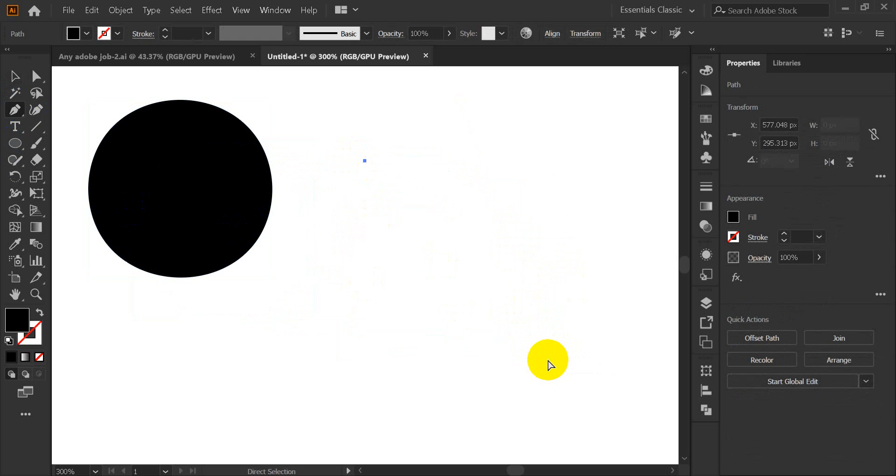
key("ctrl+z")
Step: Draw a second closed black rounded shape about 64 by 62 px from five freehand points with the Curvature tool, beside the first
left_click(36, 110)
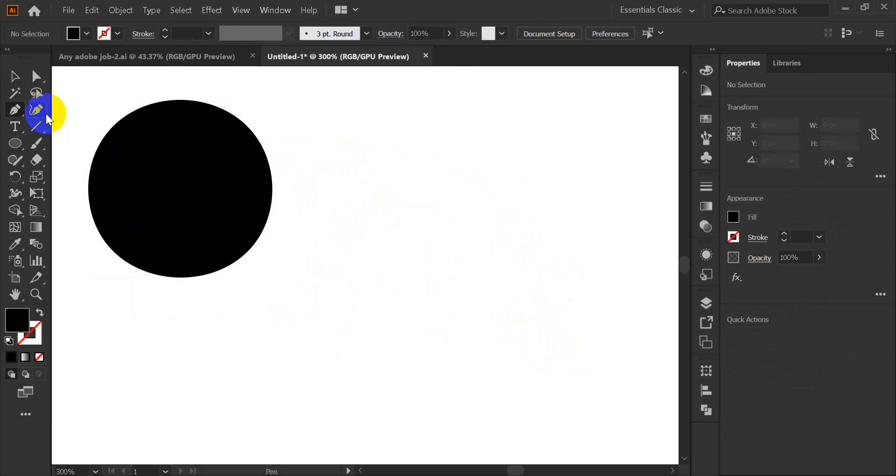
left_click(366, 180)
left_click(494, 171)
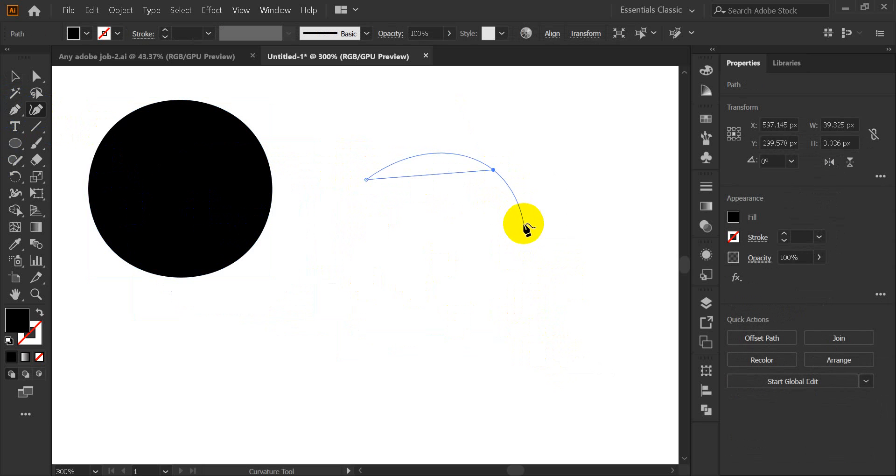
left_click(531, 244)
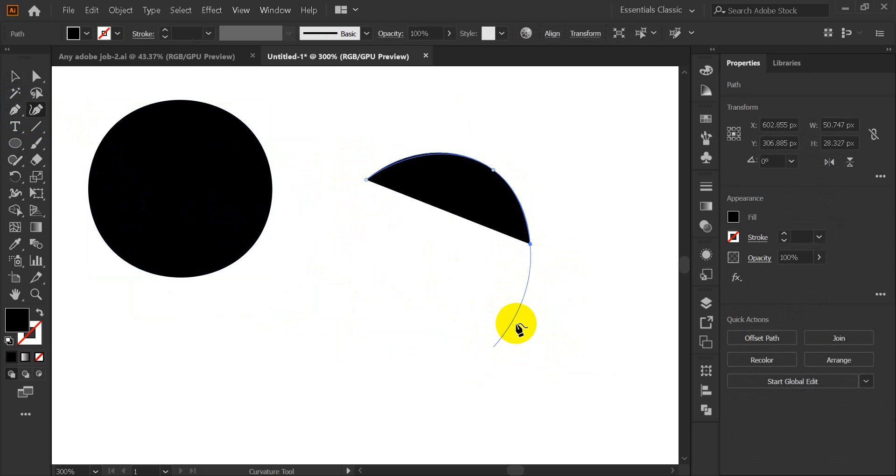
left_click(444, 353)
left_click(325, 276)
left_click(366, 187)
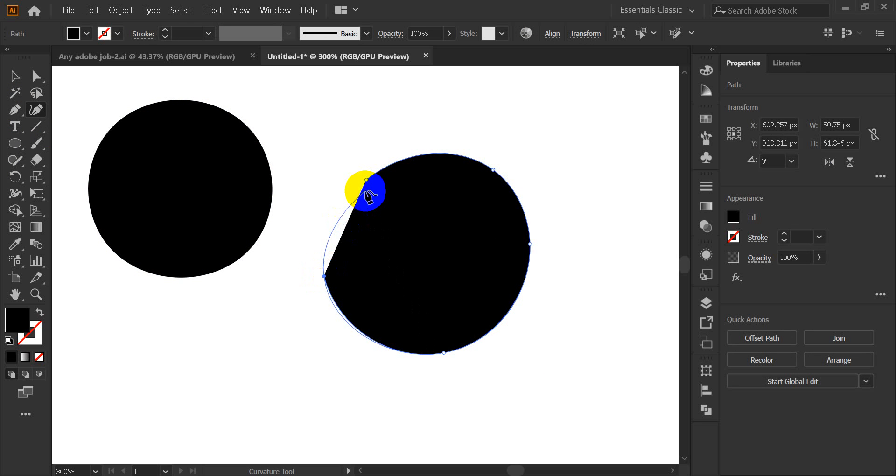
left_click(366, 179)
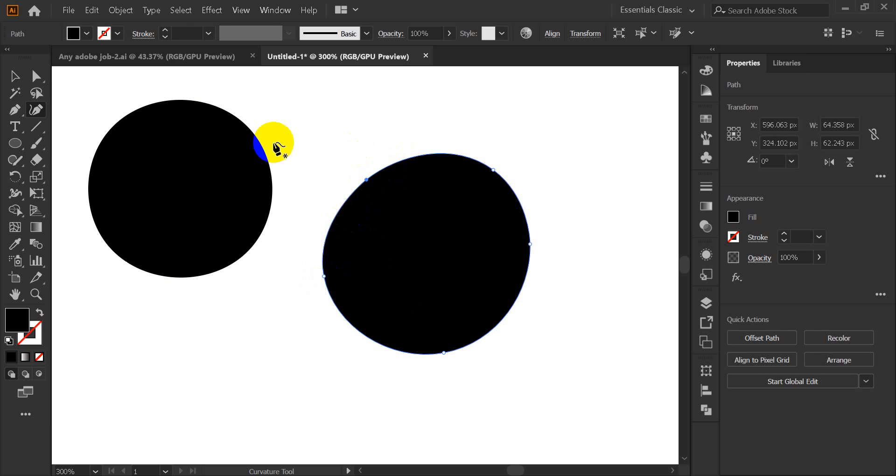
left_click(14, 76)
left_click(579, 148)
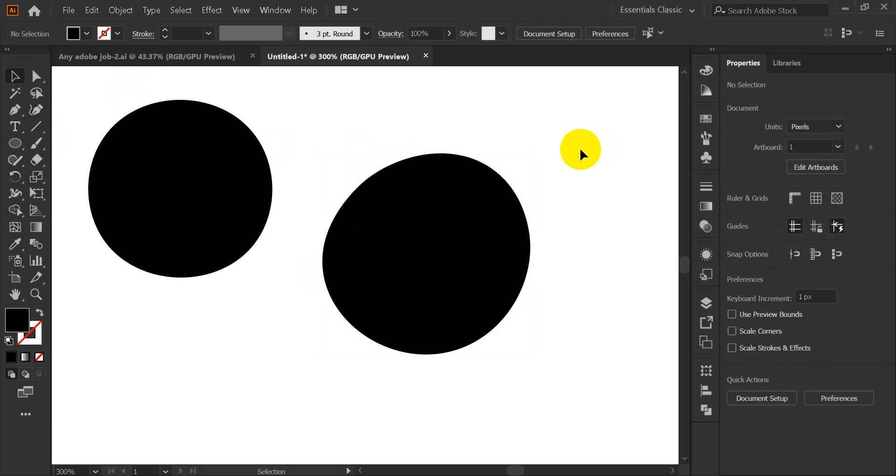
Step: Reposition the two black rounded shapes, then delete both from the artboard
left_click_drag(419, 255, 499, 256)
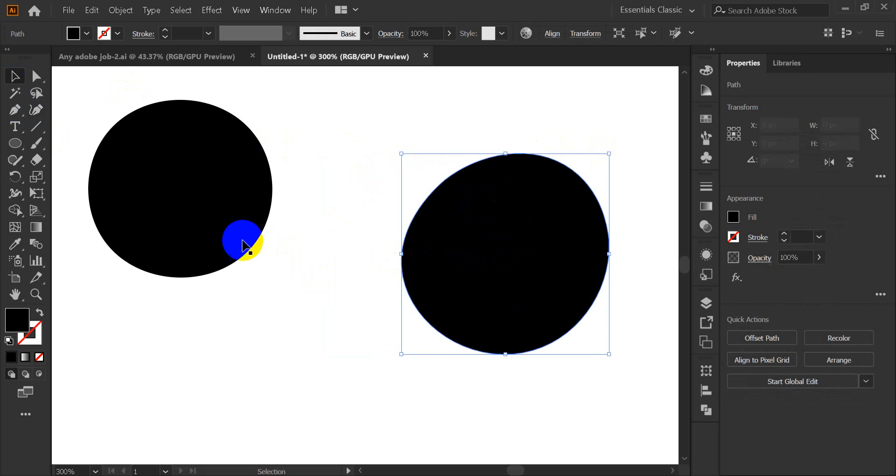
left_click_drag(239, 240, 291, 316)
left_click(560, 282)
key("Delete")
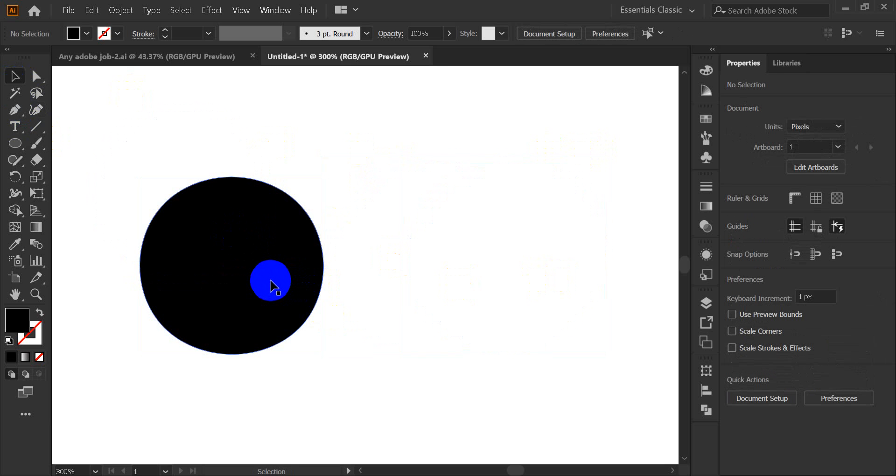
left_click_drag(275, 286, 337, 291)
key("Delete")
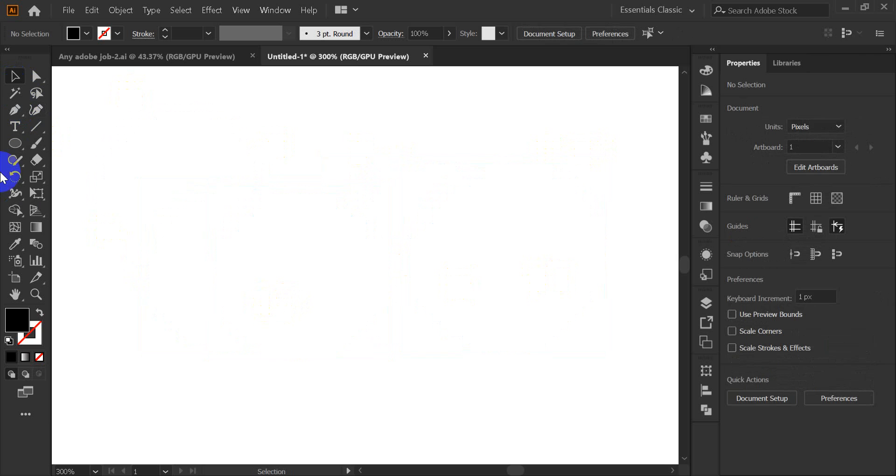
Step: Draw a black 50 by 50 px circle with the Ellipse tool near the middle of the artboard and deselect it
left_click(14, 143)
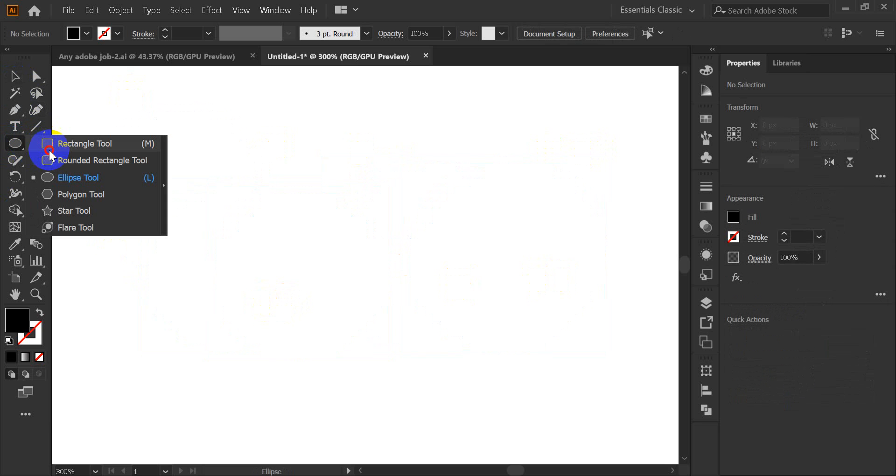
left_click(15, 142)
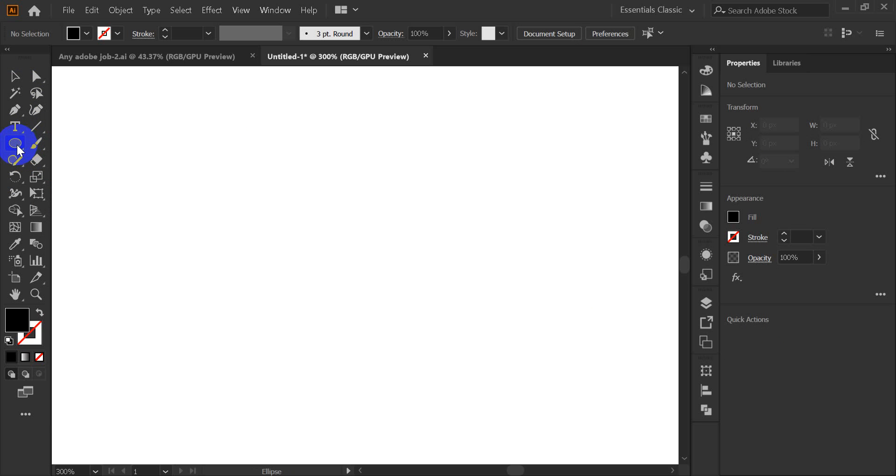
left_click(244, 210)
double_click(437, 216)
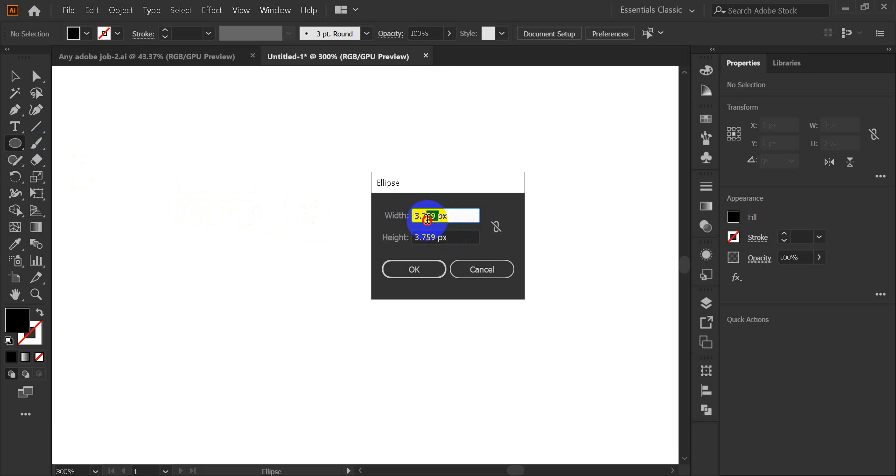
type("50")
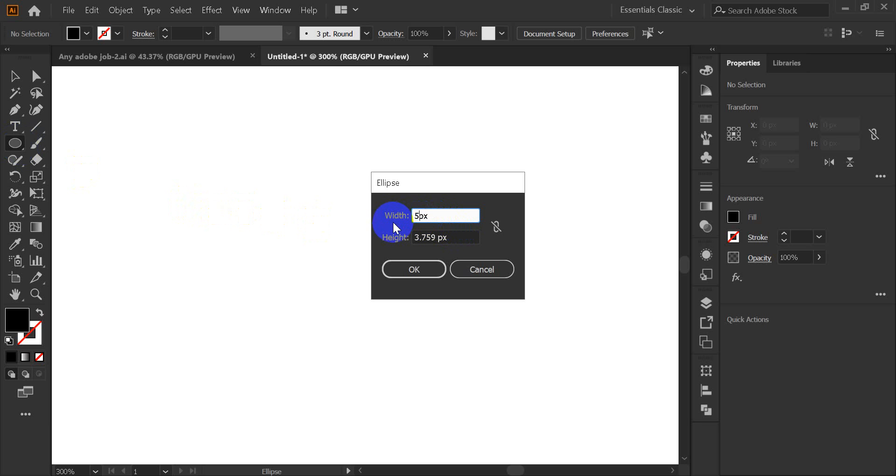
left_click(435, 238)
double_click(436, 238)
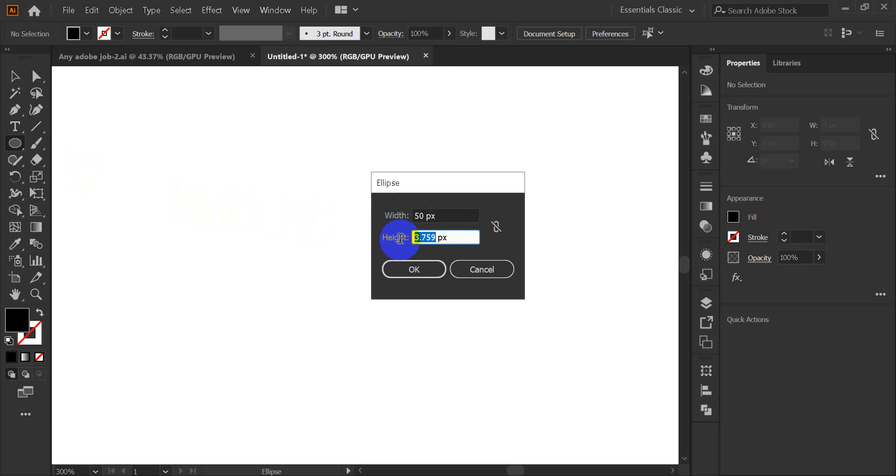
left_click(426, 274)
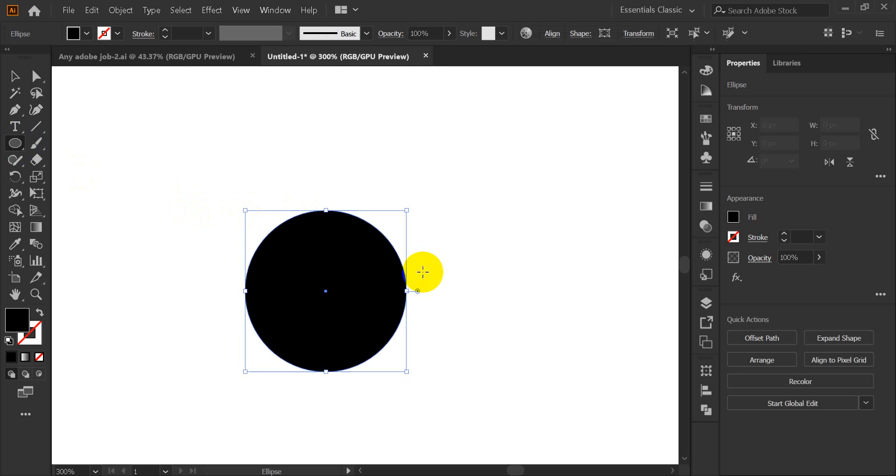
left_click(16, 78)
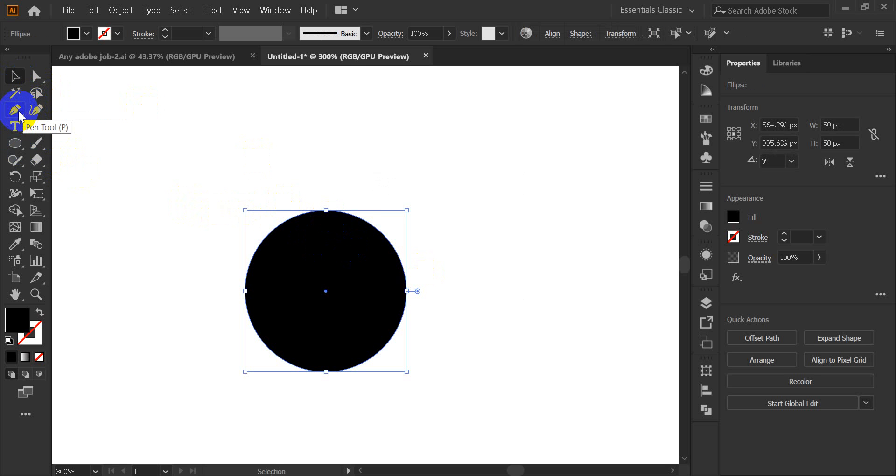
left_click(100, 113)
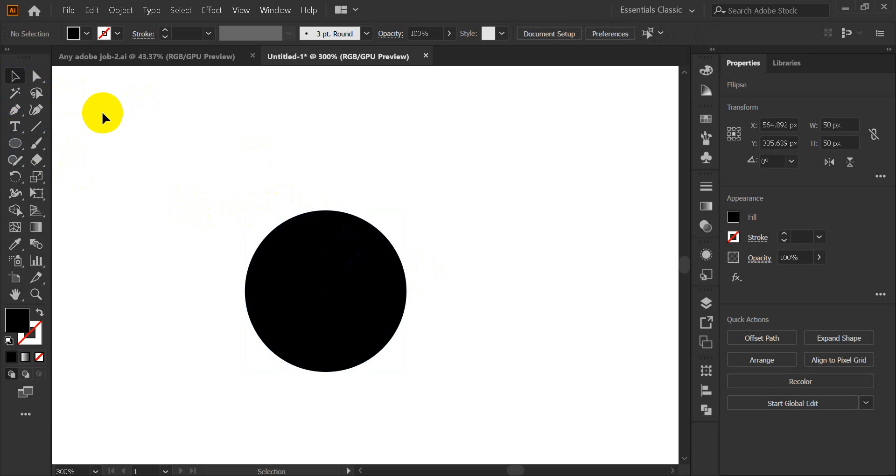
left_click(14, 114)
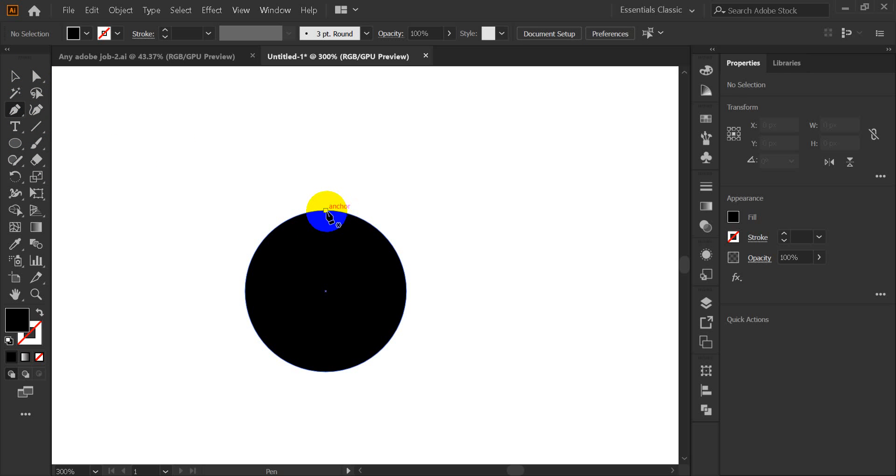
left_click(326, 211)
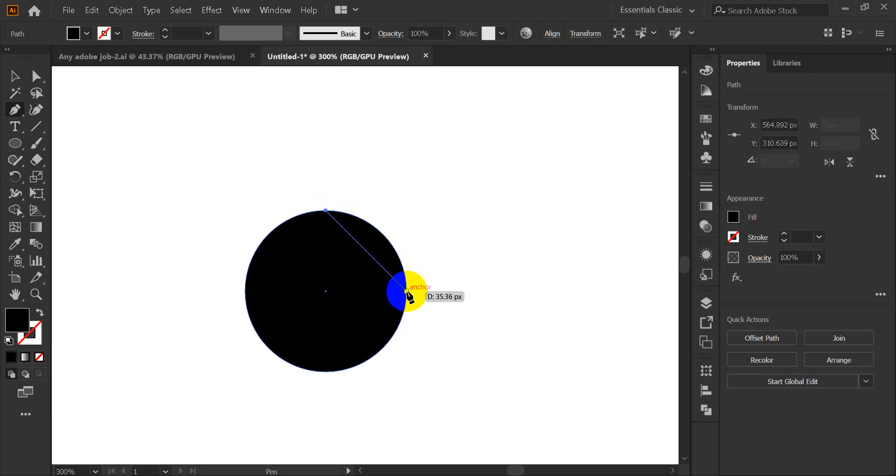
left_click(14, 72)
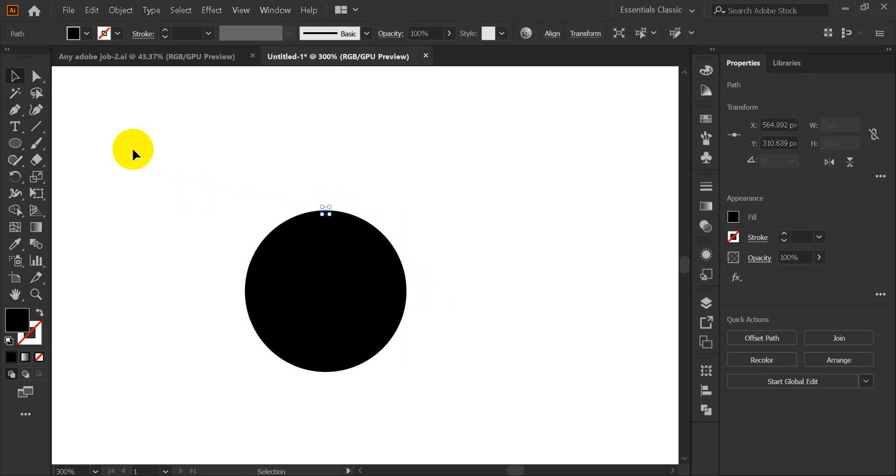
left_click(143, 151)
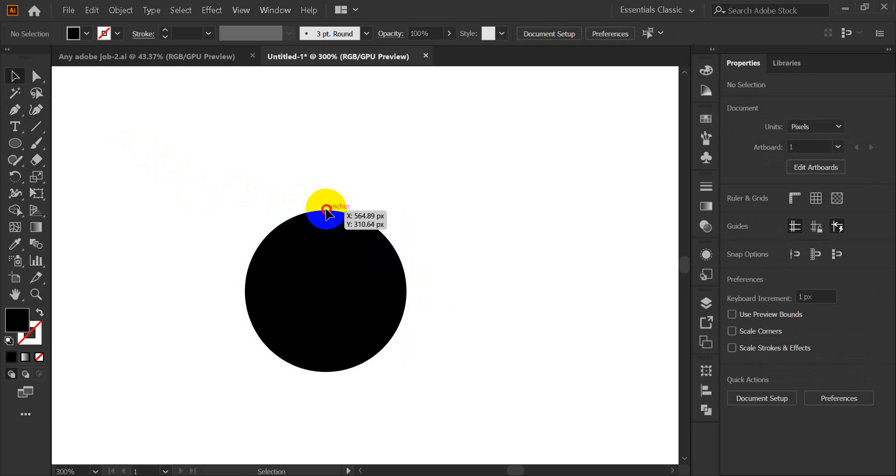
left_click(326, 212)
left_click(379, 184)
key("a")
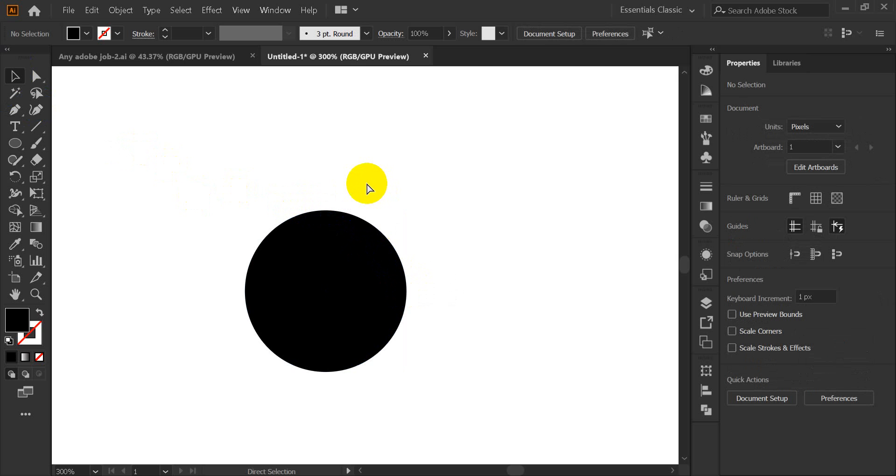
Step: Show the rulers and frame the circle with two vertical and two horizontal guides touching its four edges
key("ctrl+r")
key("v")
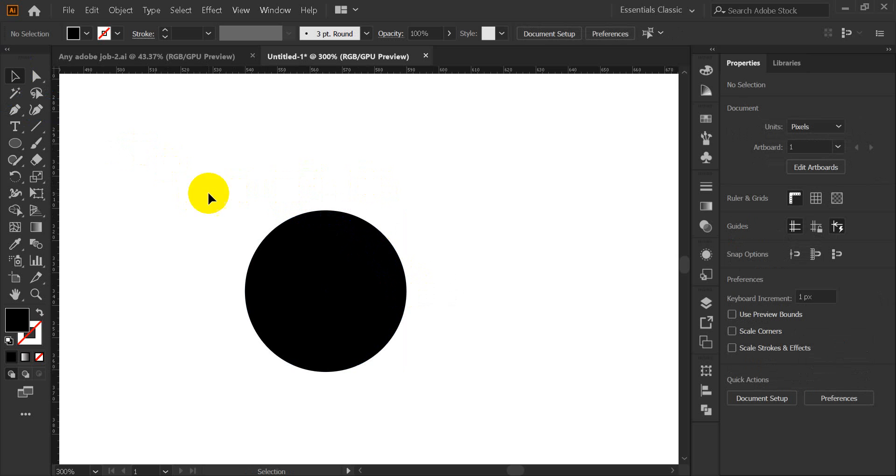
left_click_drag(58, 226, 244, 232)
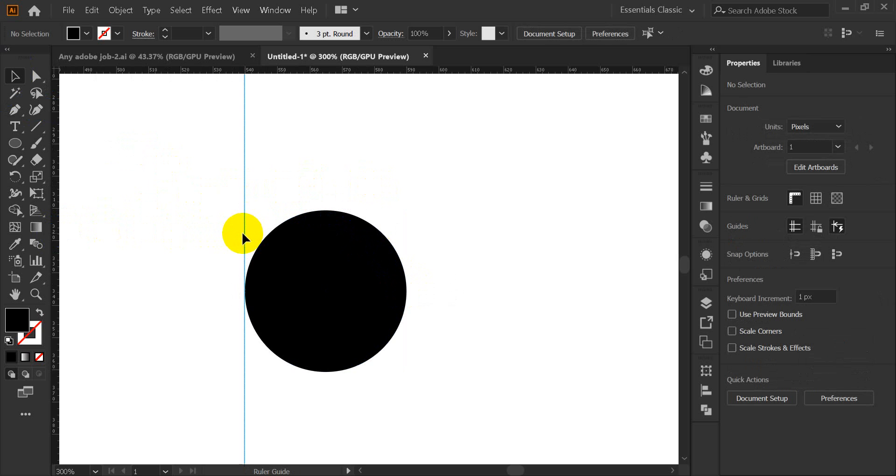
left_click_drag(312, 71, 327, 210)
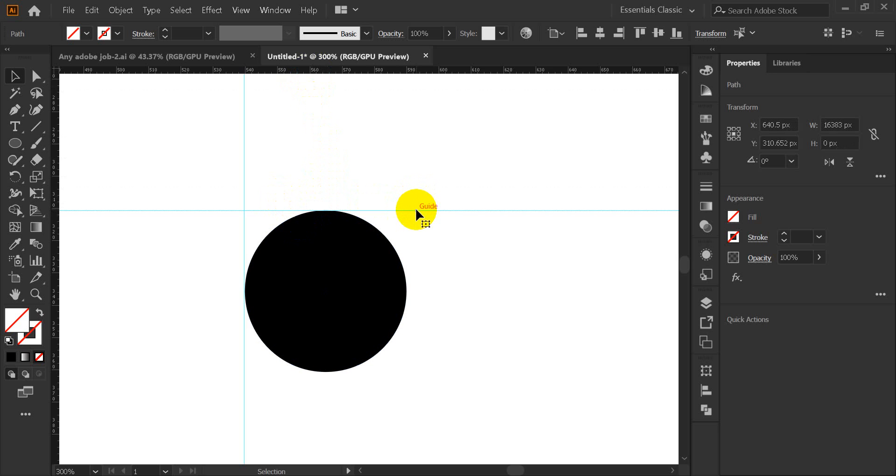
left_click_drag(417, 345, 413, 373)
left_click_drag(246, 332, 406, 330)
Step: Delete the black circle from inside the guide frame
left_click_drag(467, 296, 344, 283)
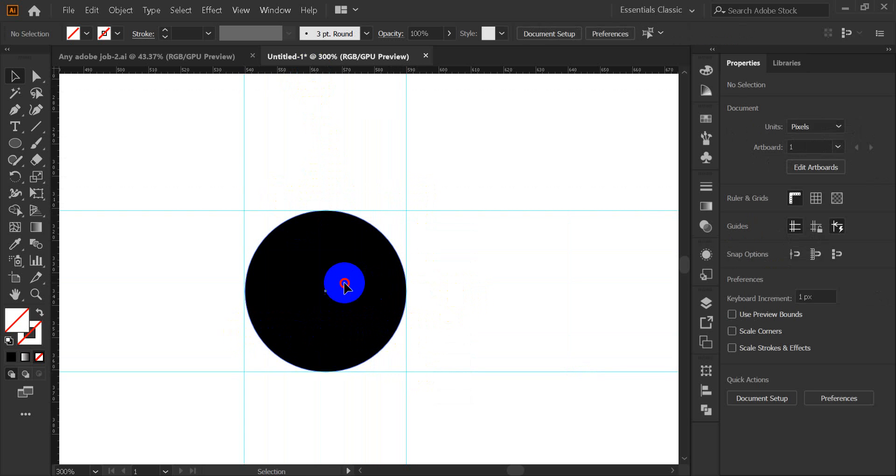
key("Delete")
left_click(21, 92)
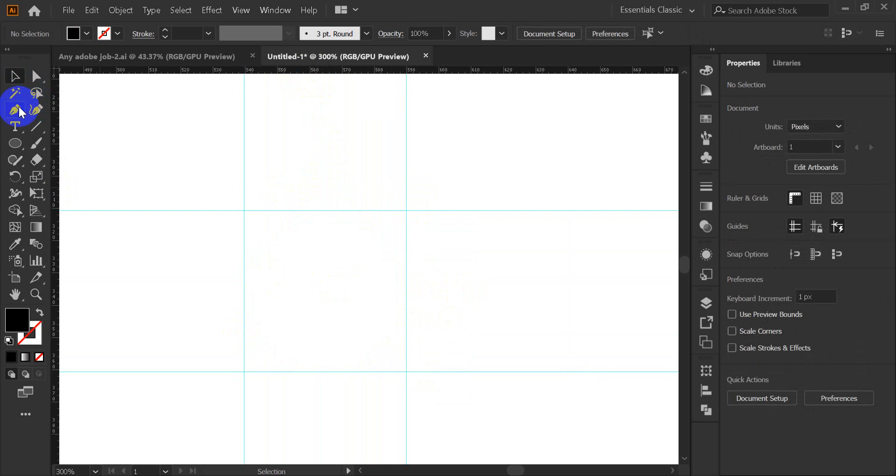
left_click(15, 110)
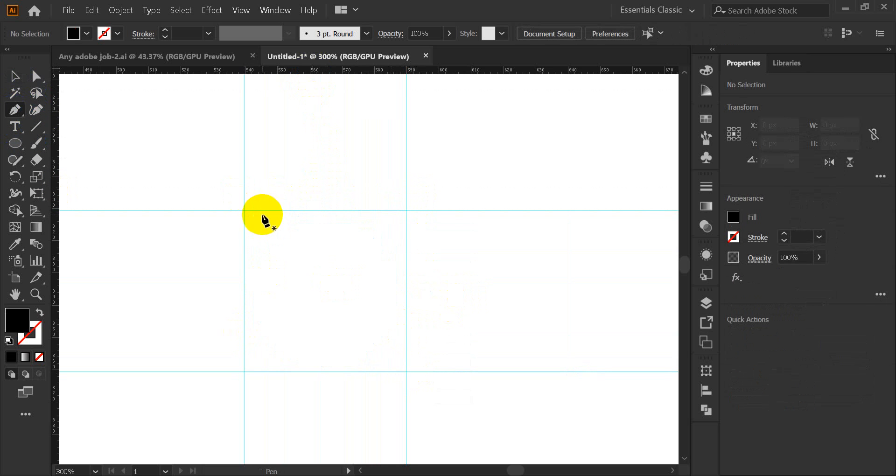
left_click(244, 211)
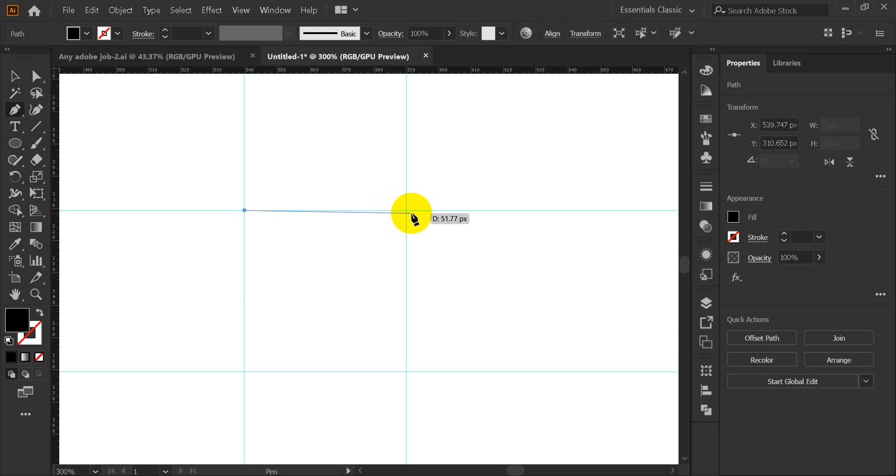
left_click(406, 210)
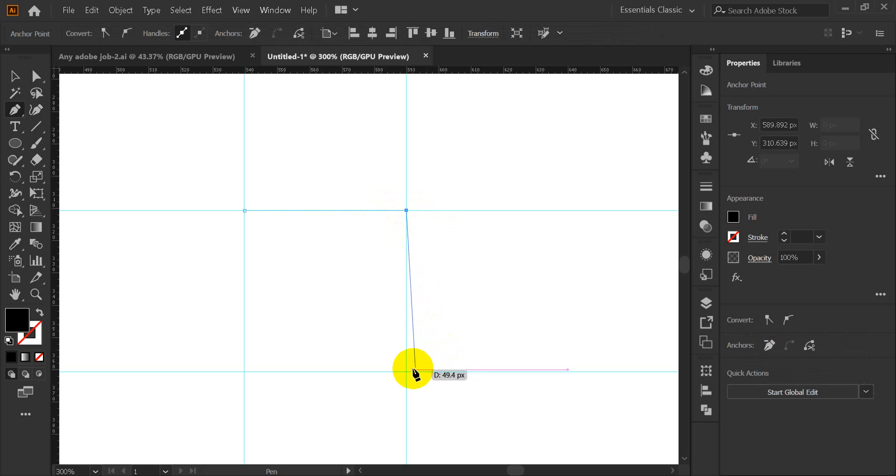
key("ctrl+z")
key("ctrl+z")
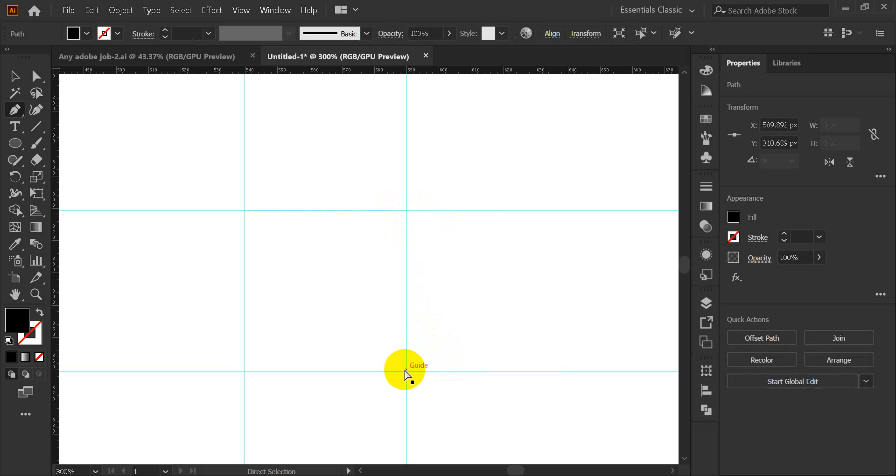
Step: Draw a closed black round shape about 70 by 70 px through the four guide intersections with the Curvature tool
left_click(34, 110)
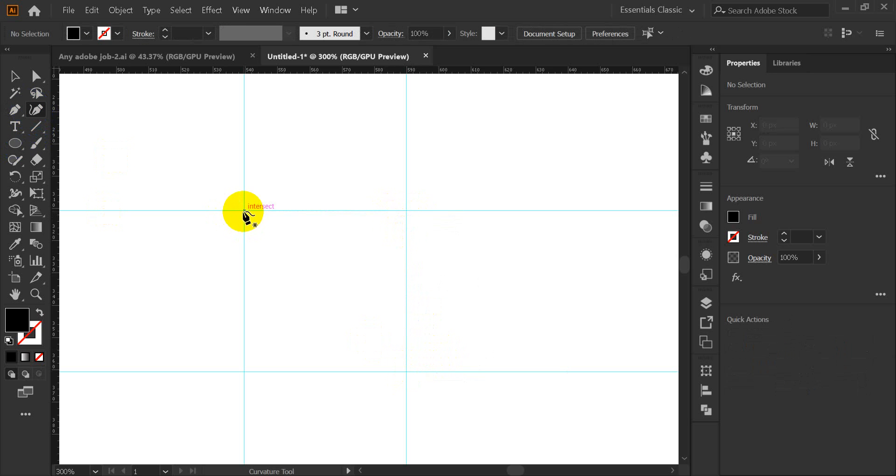
left_click(244, 210)
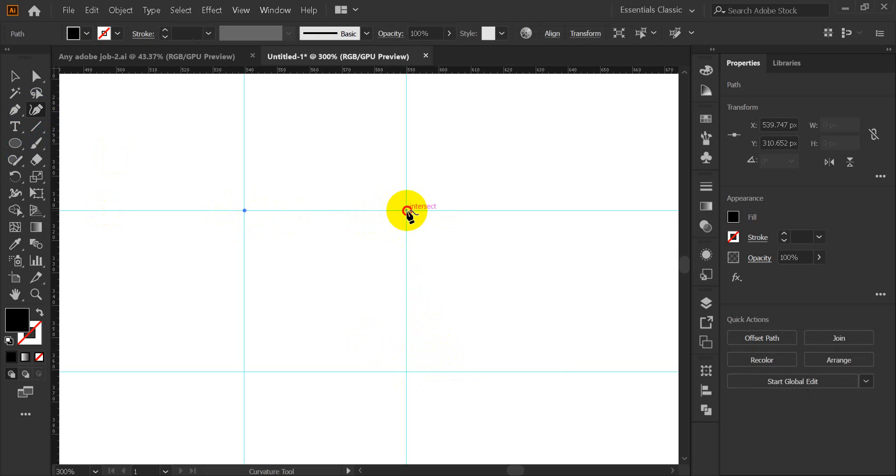
left_click(406, 210)
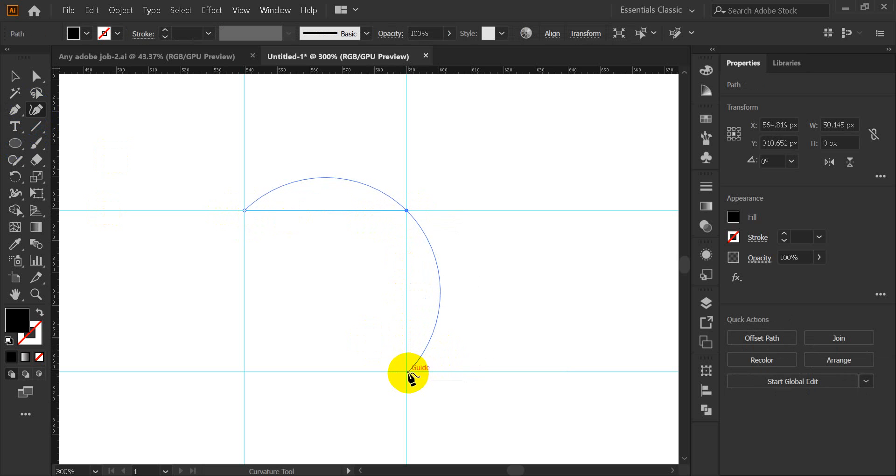
left_click(407, 372)
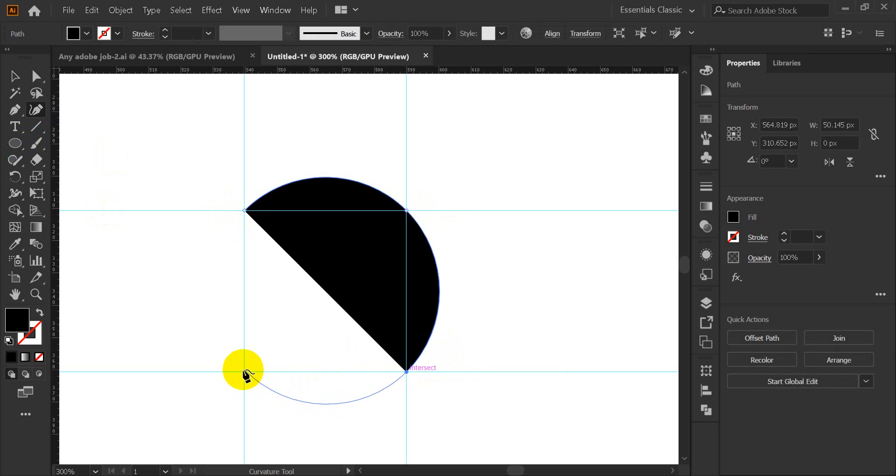
left_click(245, 370)
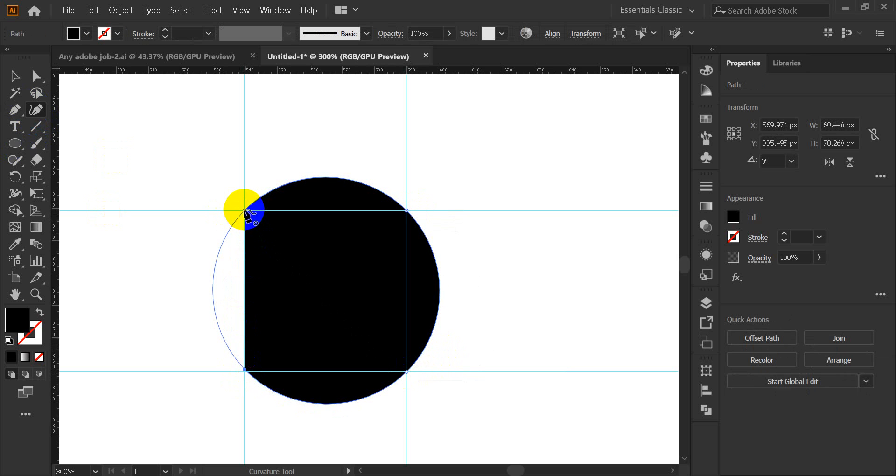
left_click(245, 211)
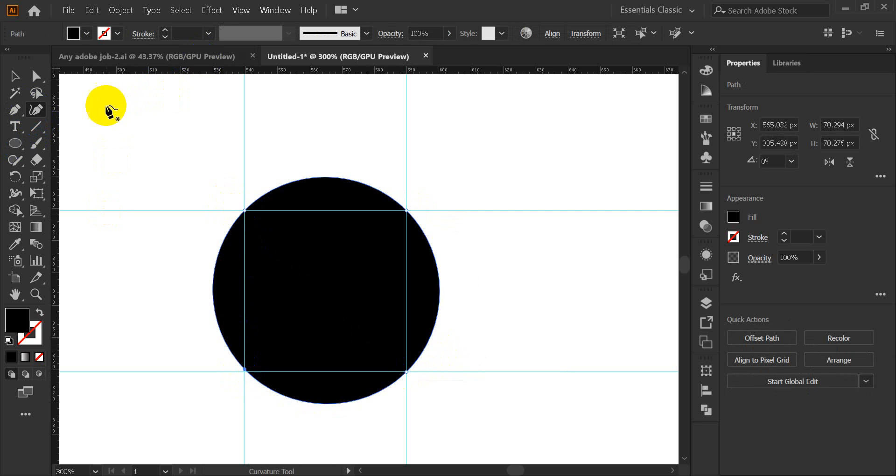
Step: Examine the round shape's width and height and how it extends beyond the guide frame
left_click(15, 76)
left_click(838, 125)
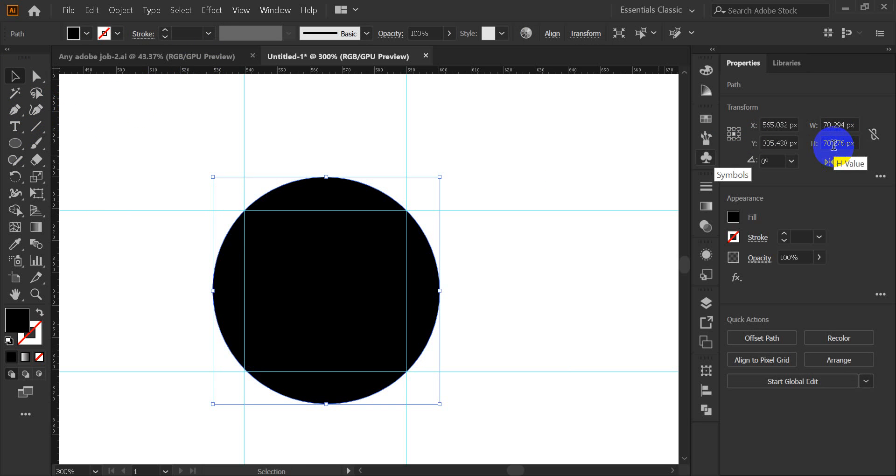
left_click(586, 251)
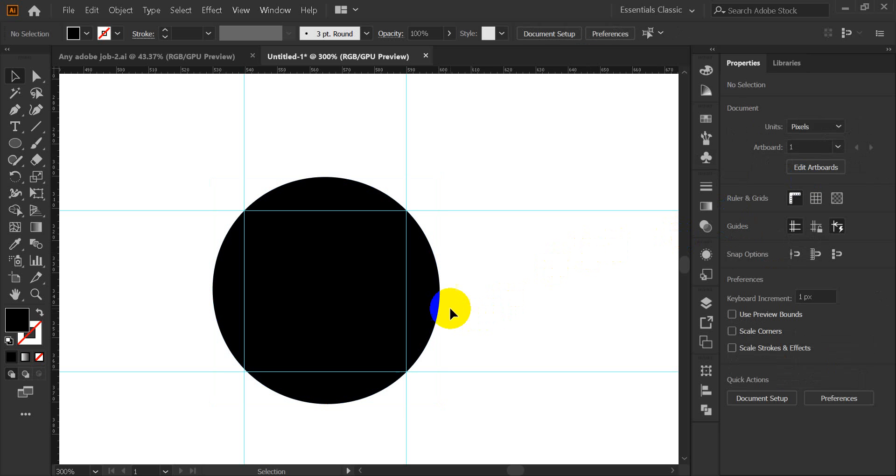
left_click(427, 295)
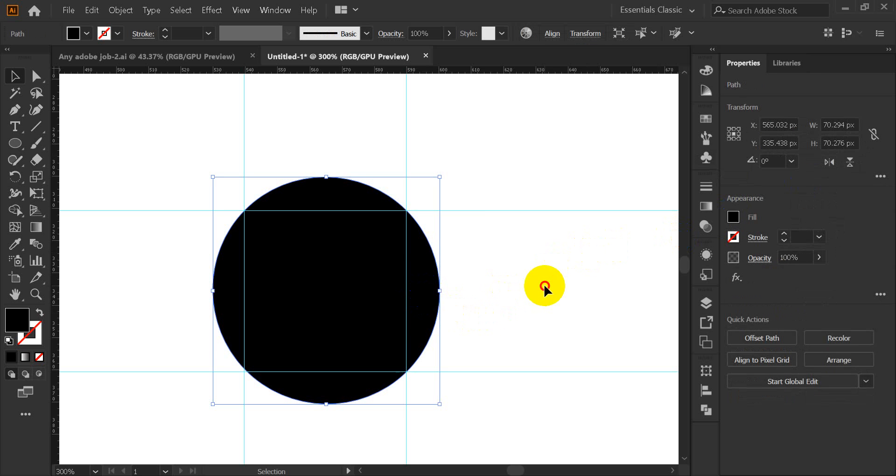
left_click(409, 293)
scroll(408, 294, "down", 2)
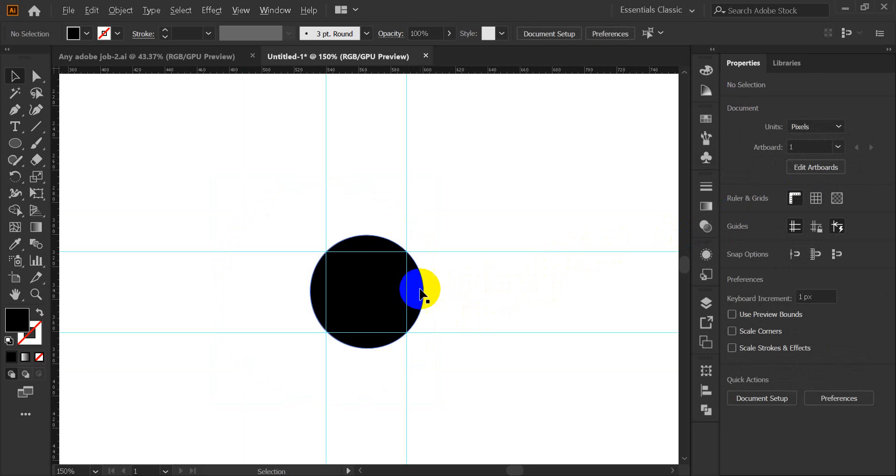
left_click(367, 292)
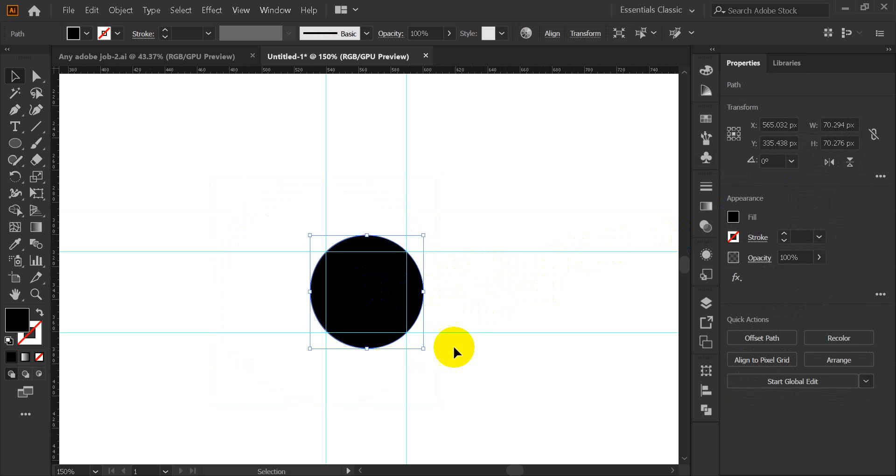
left_click(499, 299)
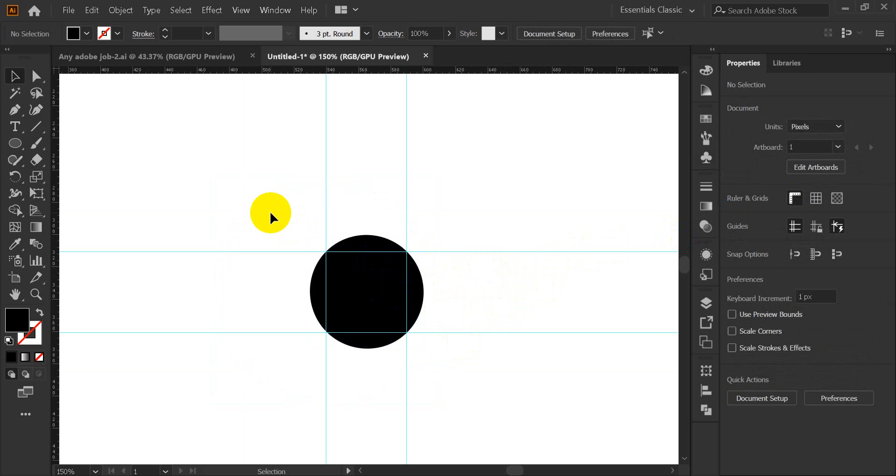
Step: Hide the rulers and delete the round shape together with all four guides
key("ctrl+r")
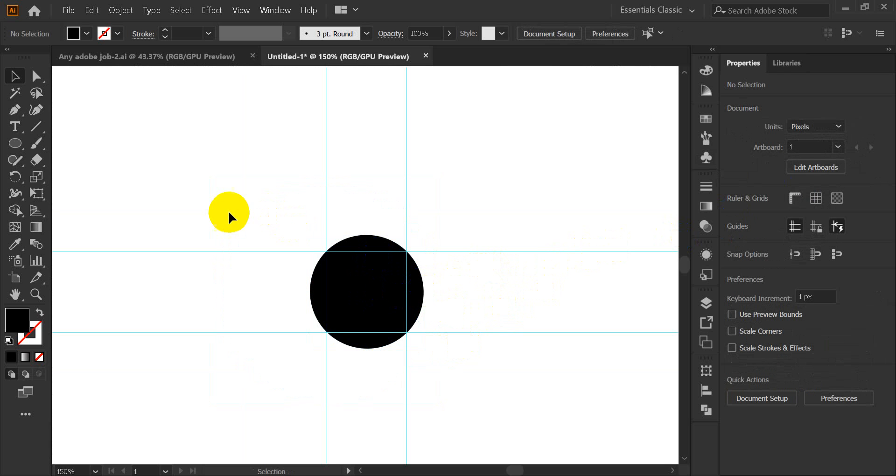
left_click_drag(238, 162, 472, 384)
key("Delete")
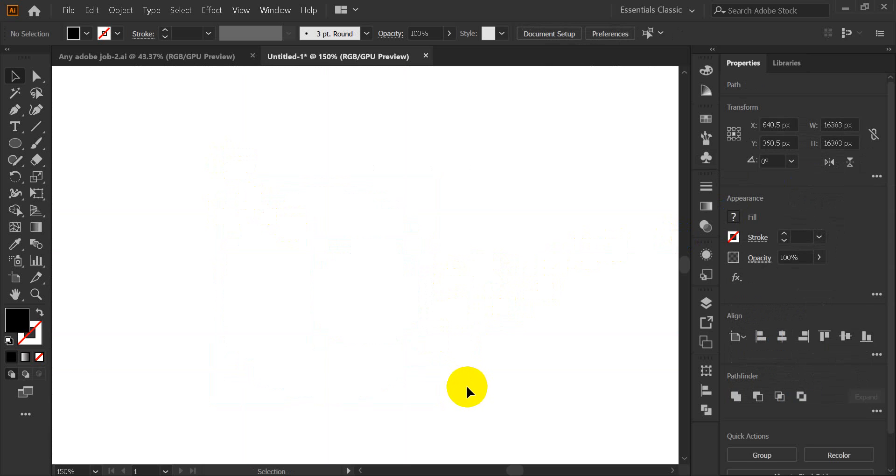
Step: Activate the Pen tool and display the Pathfinder options
left_click(17, 107)
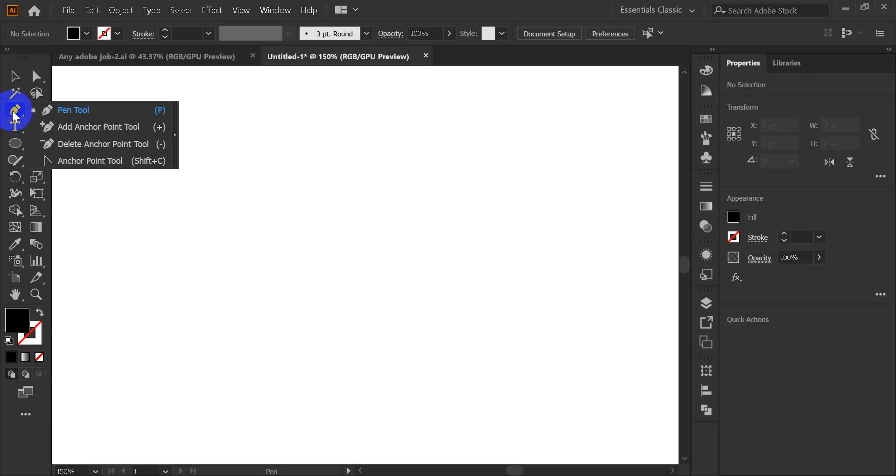
left_click(15, 112)
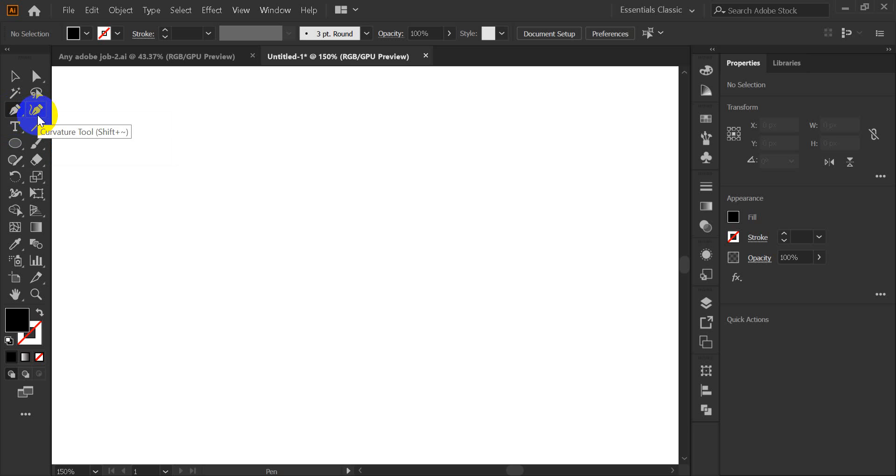
left_click(704, 410)
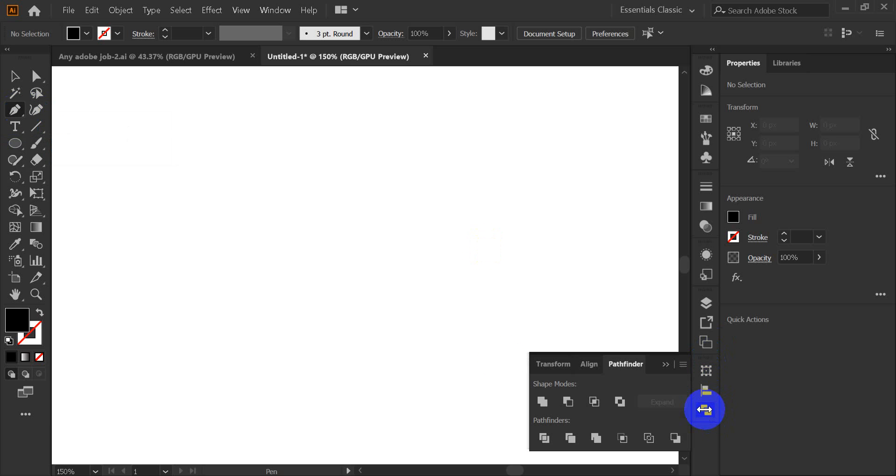
left_click(16, 112)
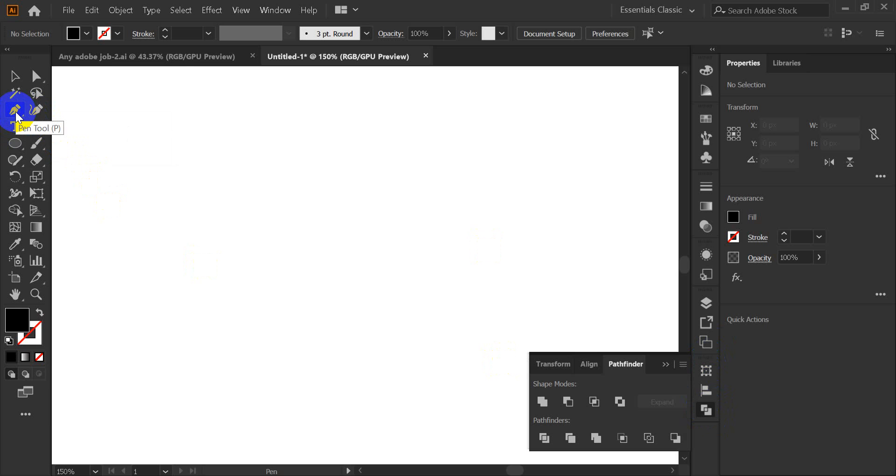